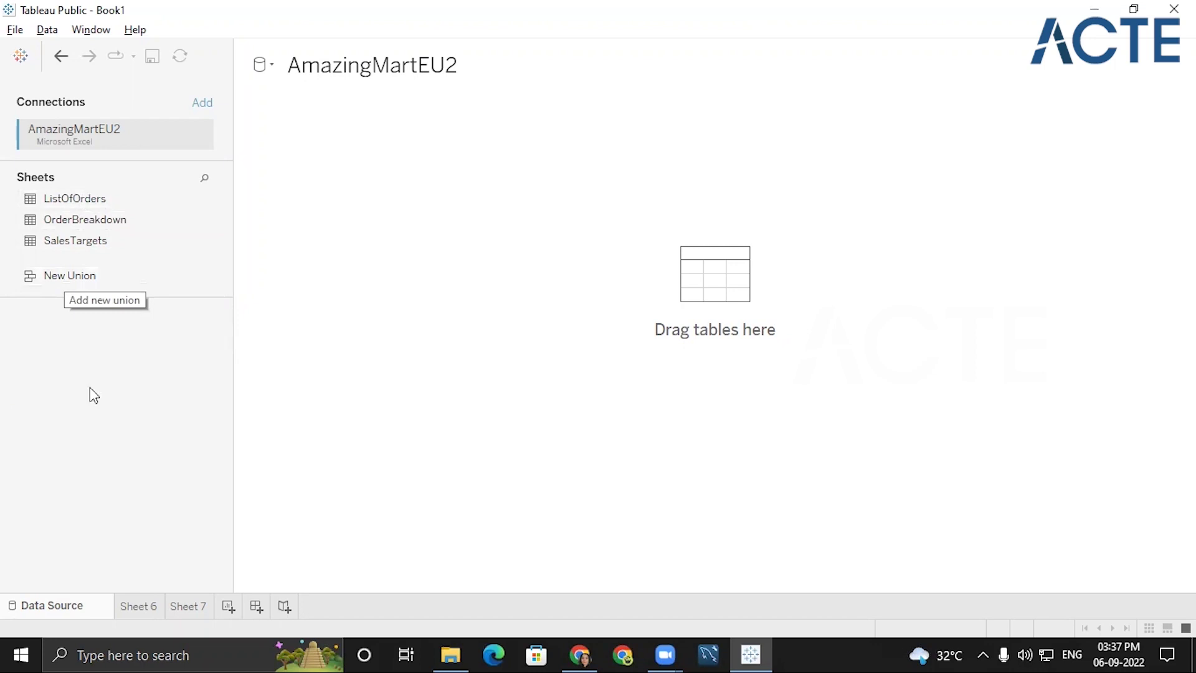
Step: Place the ListOfOrders table on the canvas, look through its columns in the data preview, and remove the table
left_click_drag(64, 196, 545, 175)
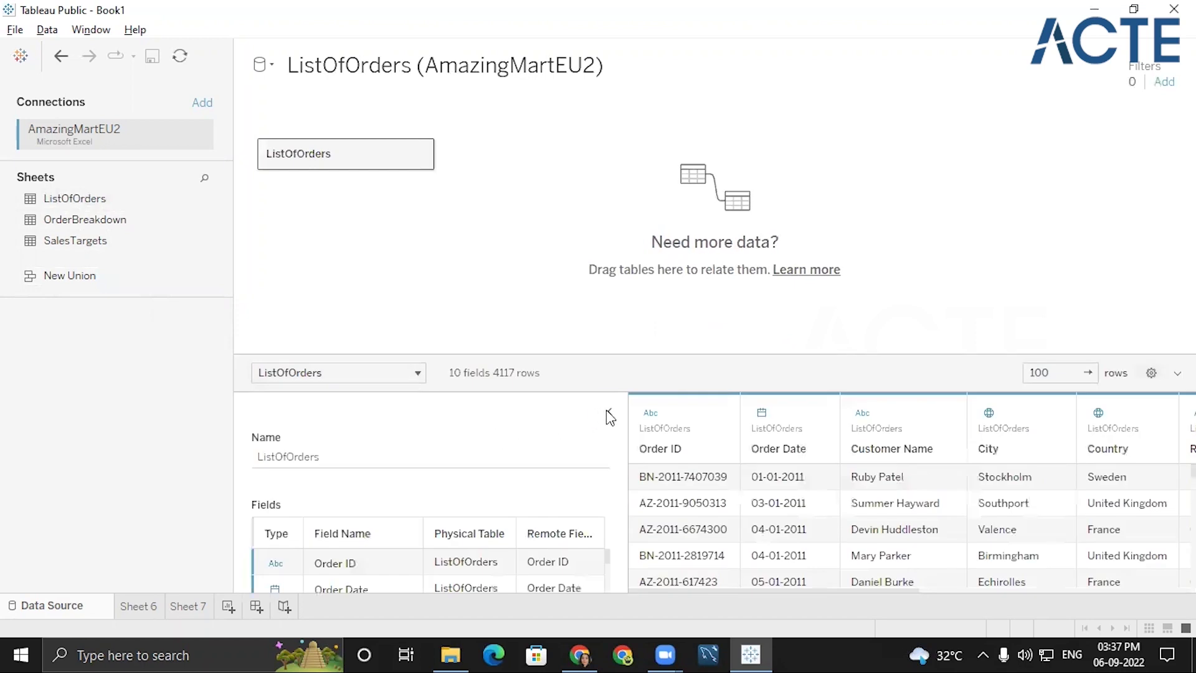
left_click(609, 415)
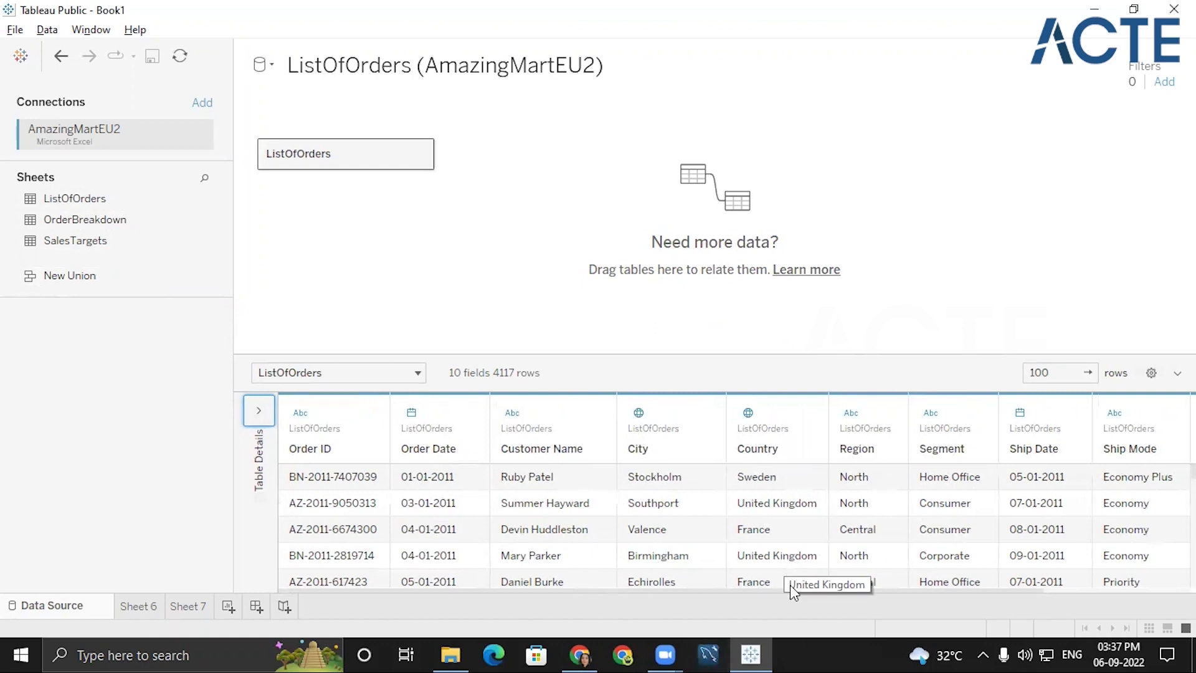
left_click_drag(808, 586, 1019, 590)
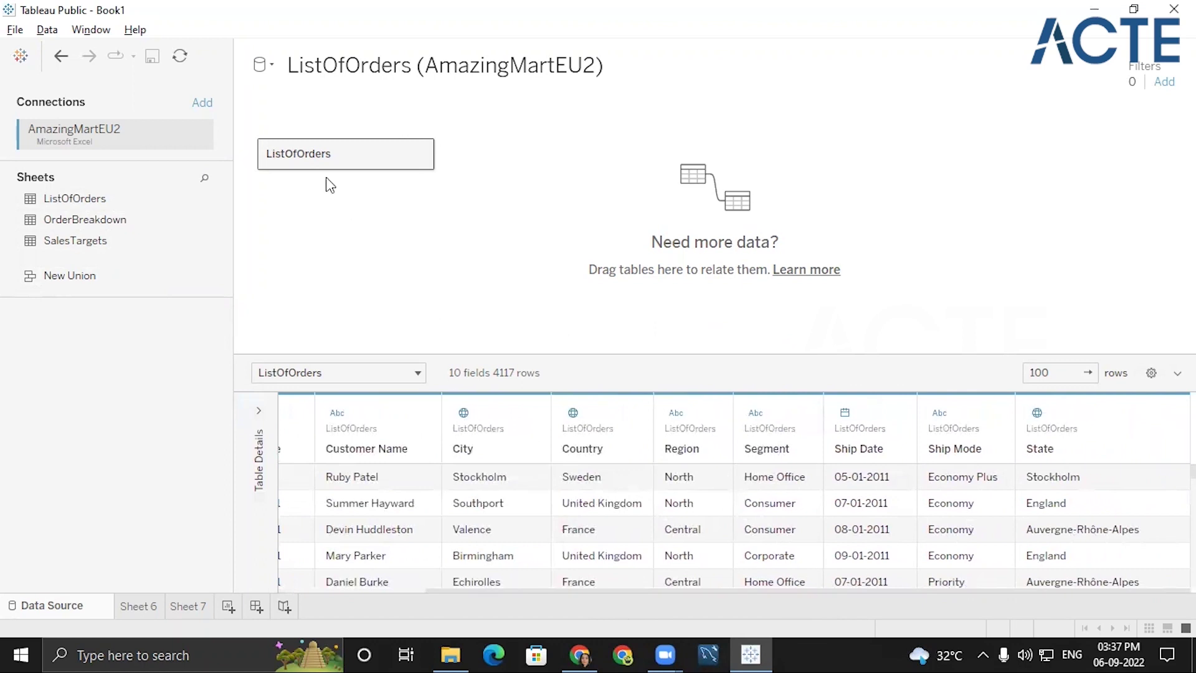
left_click(420, 155)
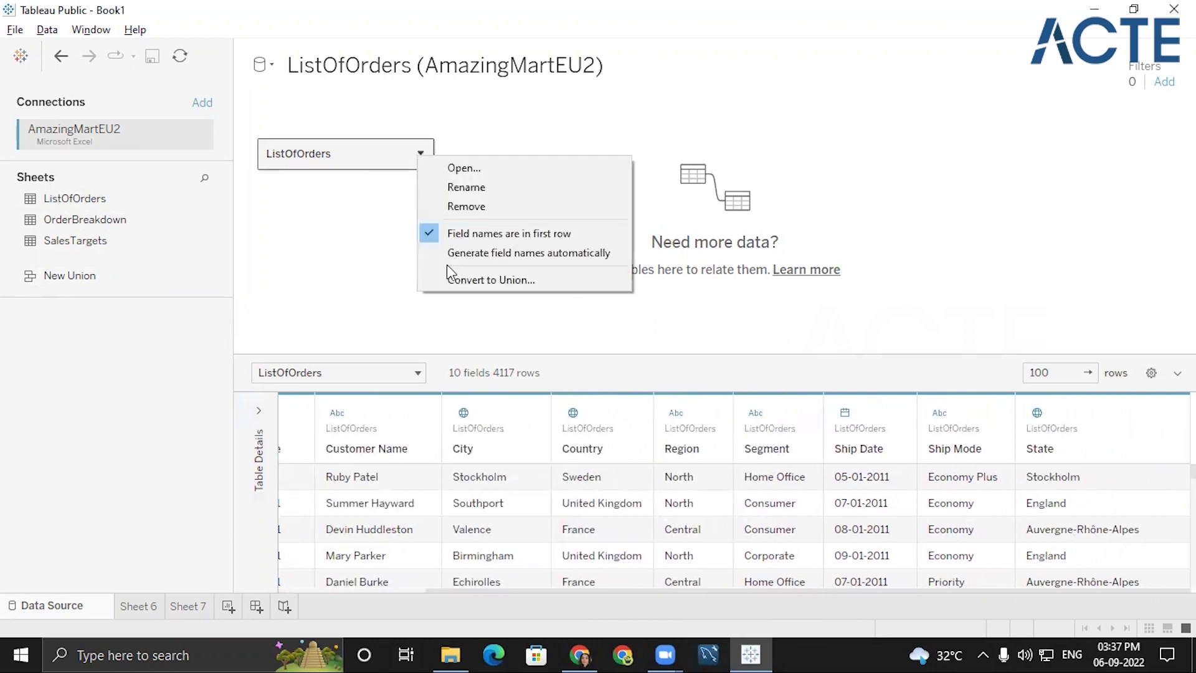
left_click(457, 205)
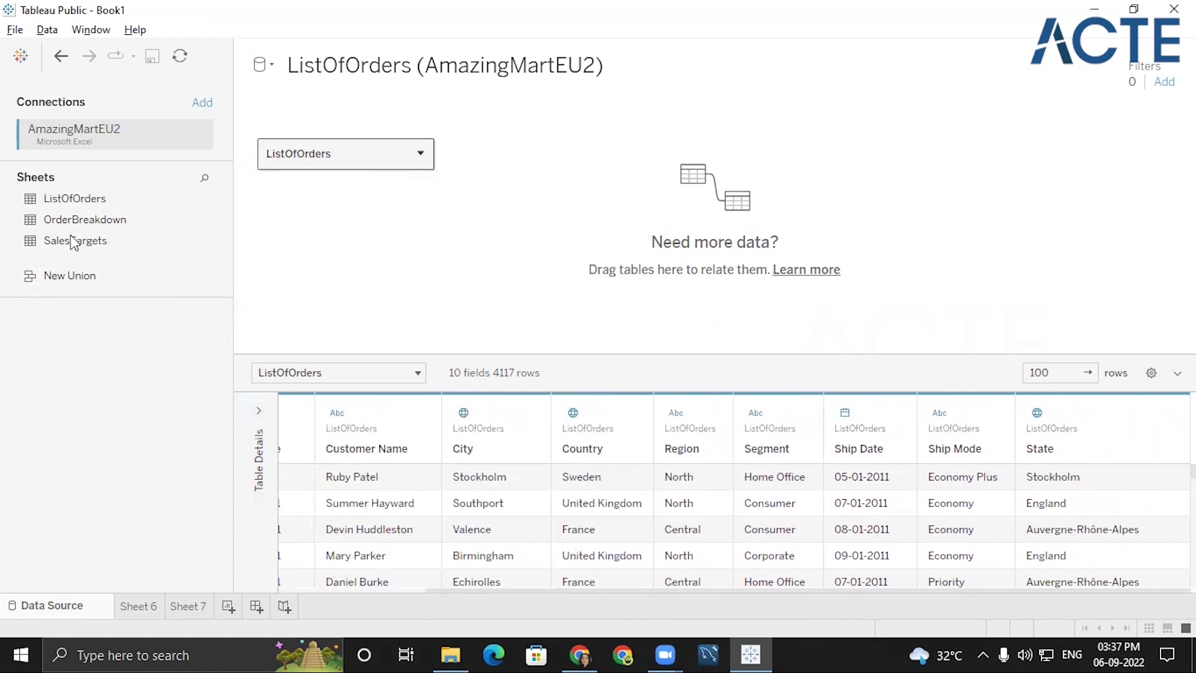
Step: Place the OrderBreakdown table on the canvas, review its columns in the data preview, and remove the table
left_click_drag(81, 228, 408, 190)
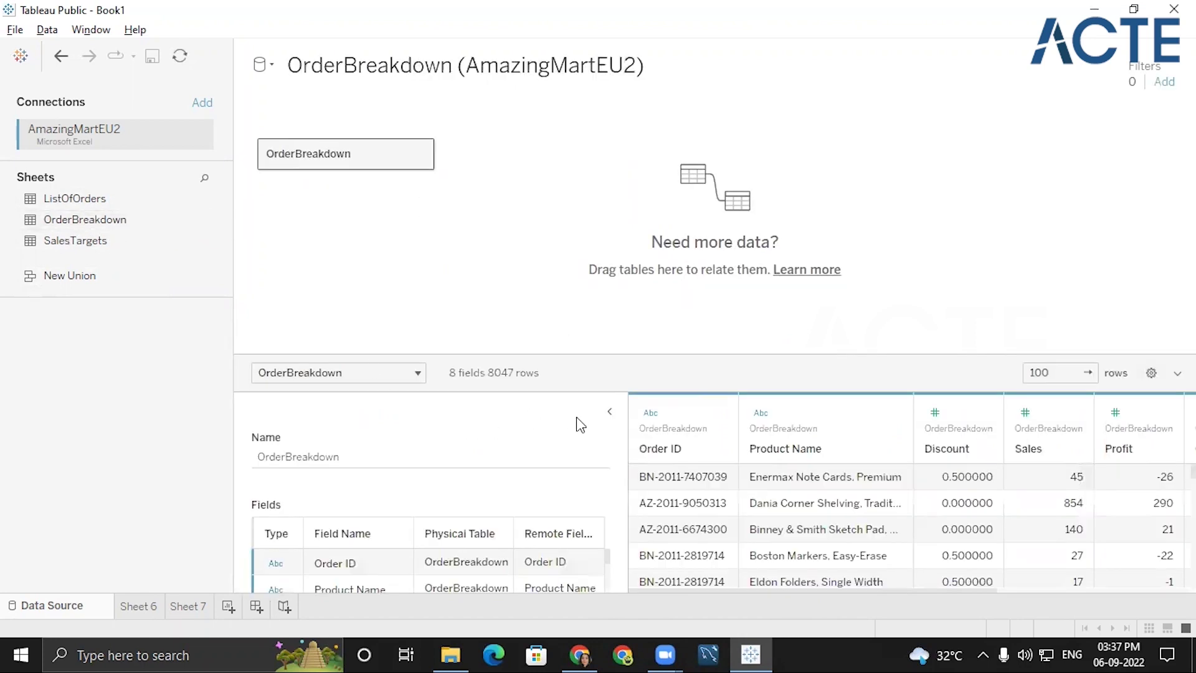
left_click(609, 412)
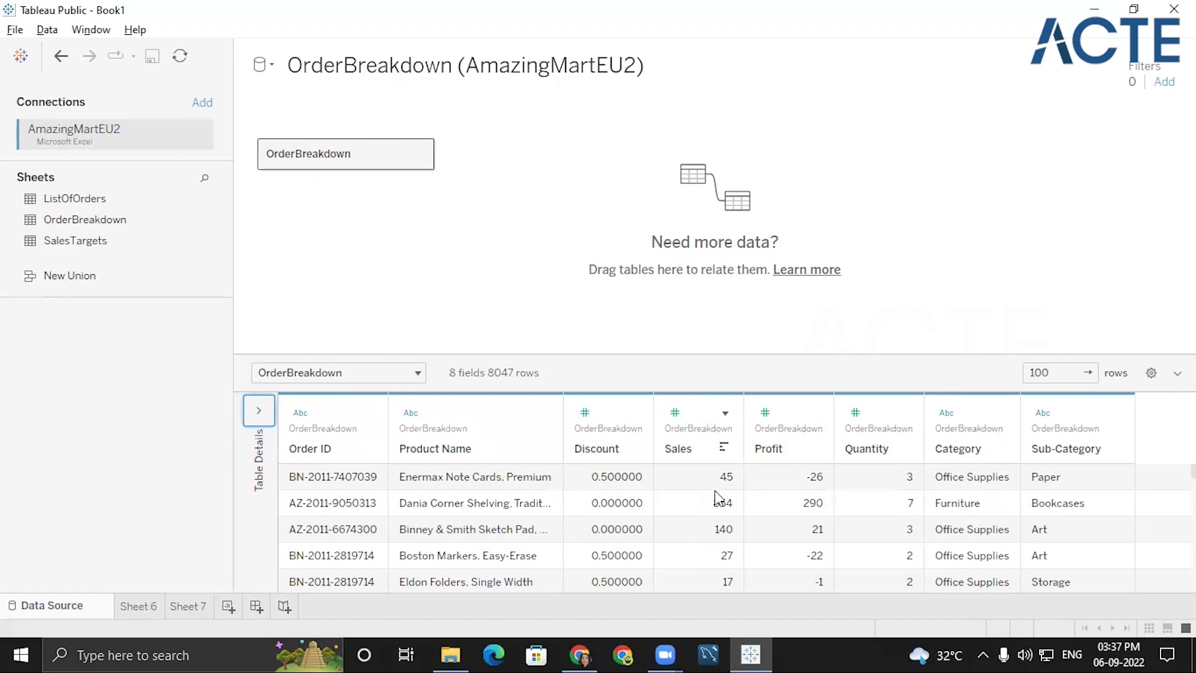
left_click(420, 153)
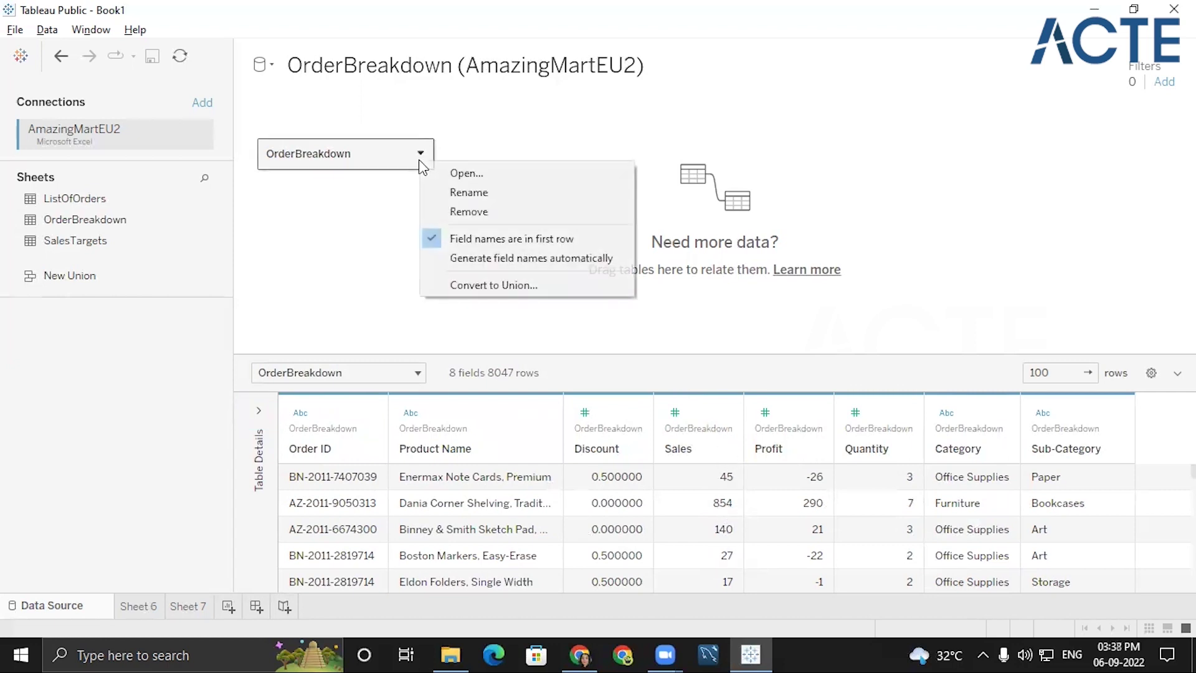
left_click(458, 215)
Step: Place the SalesTargets table on the canvas, review its columns in the data preview, and remove the table
left_click_drag(97, 242, 405, 180)
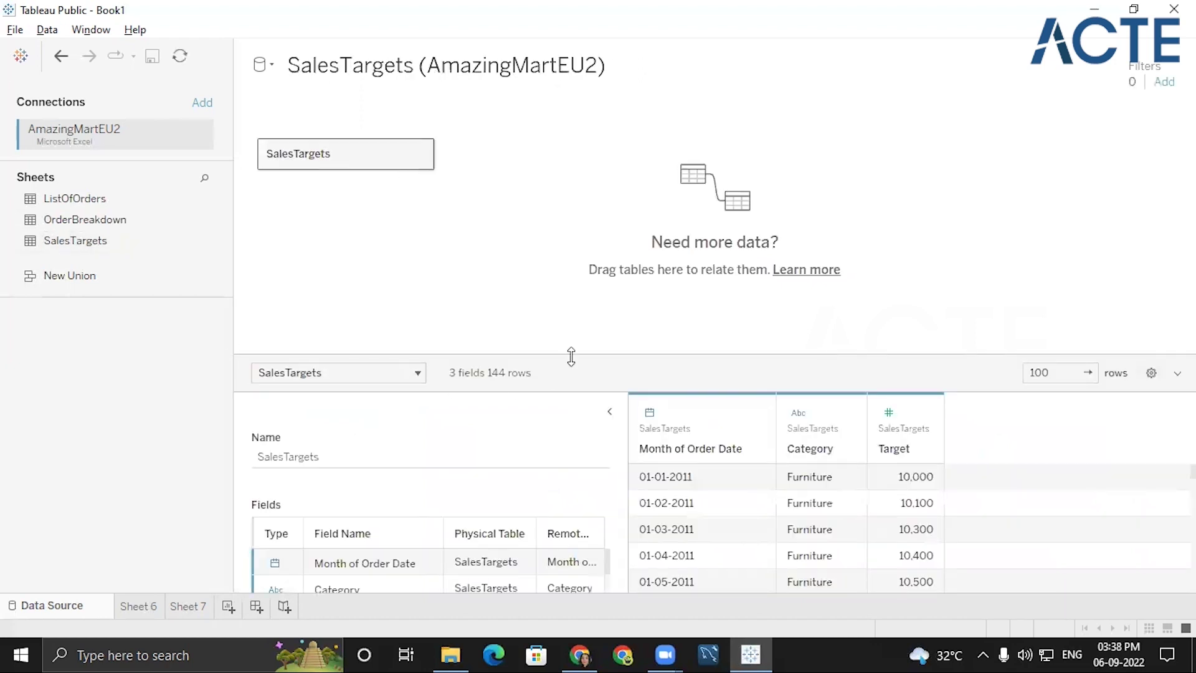
left_click(610, 410)
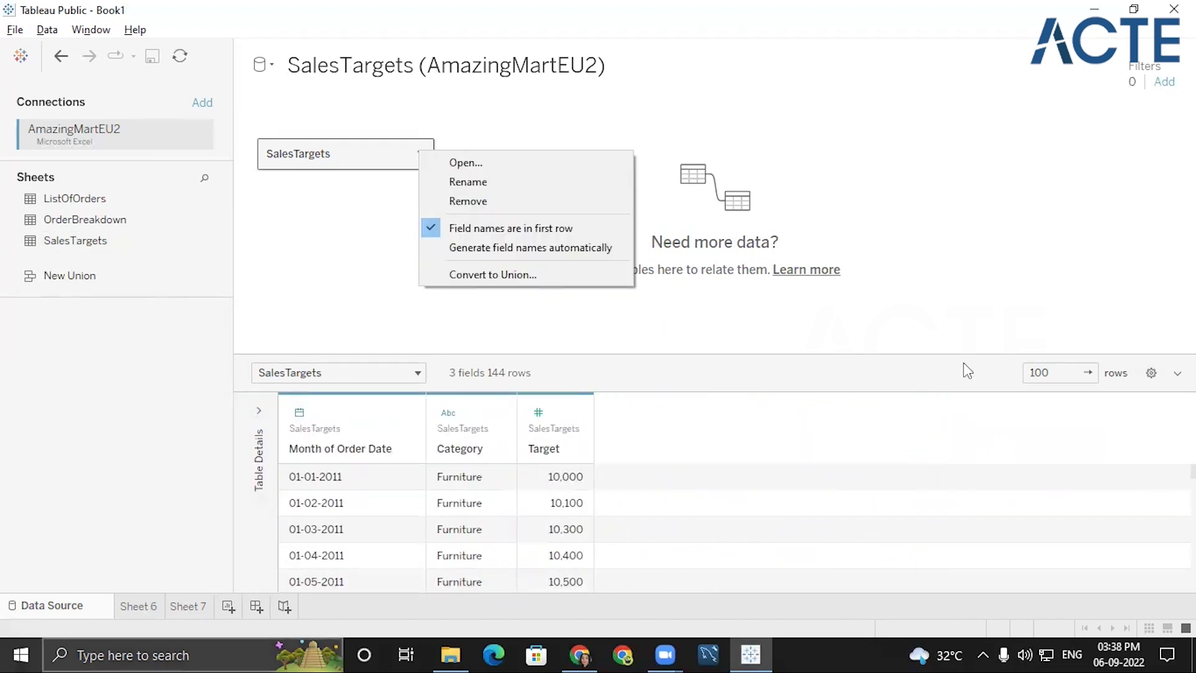
left_click(564, 184)
left_click(421, 154)
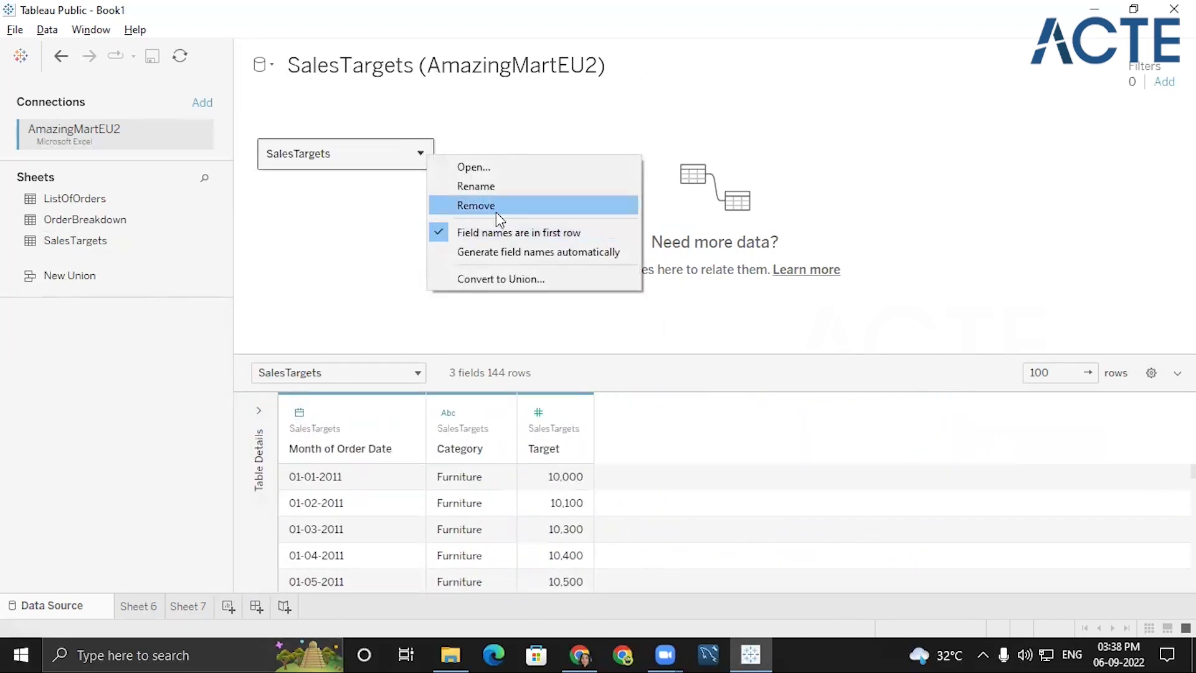
left_click(496, 210)
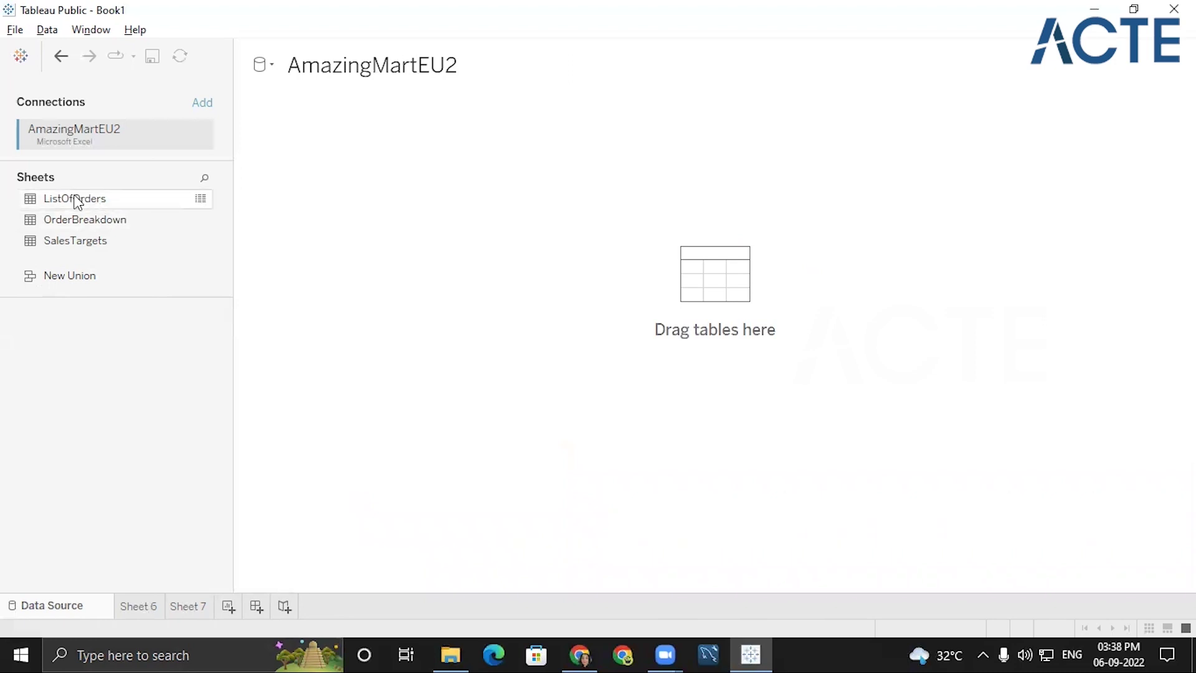
Step: Place ListOfOrders on the canvas and relate OrderBreakdown to it on Order ID
left_click_drag(75, 200, 296, 179)
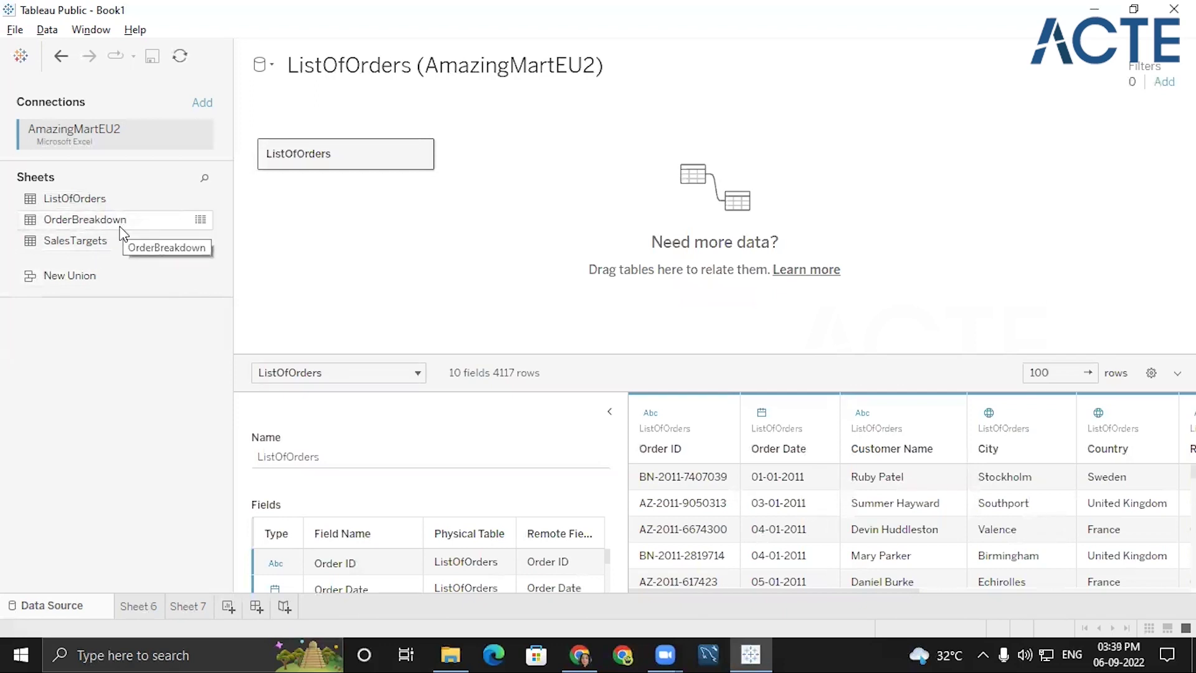
left_click_drag(122, 234, 518, 174)
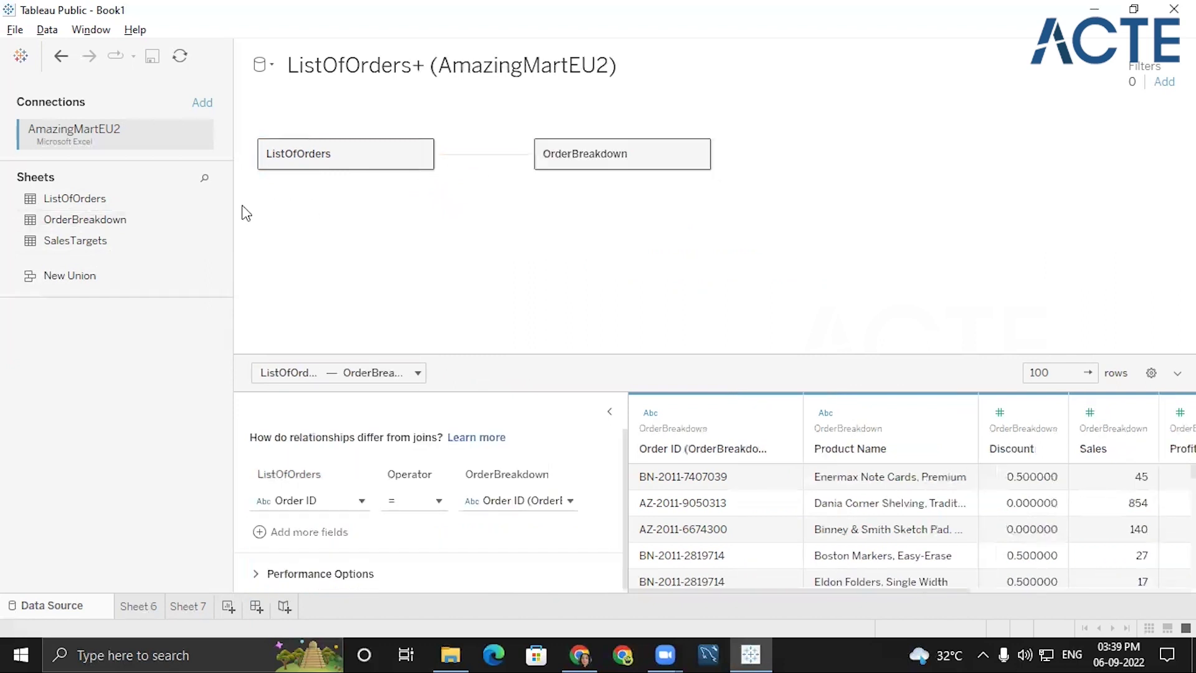
left_click(611, 412)
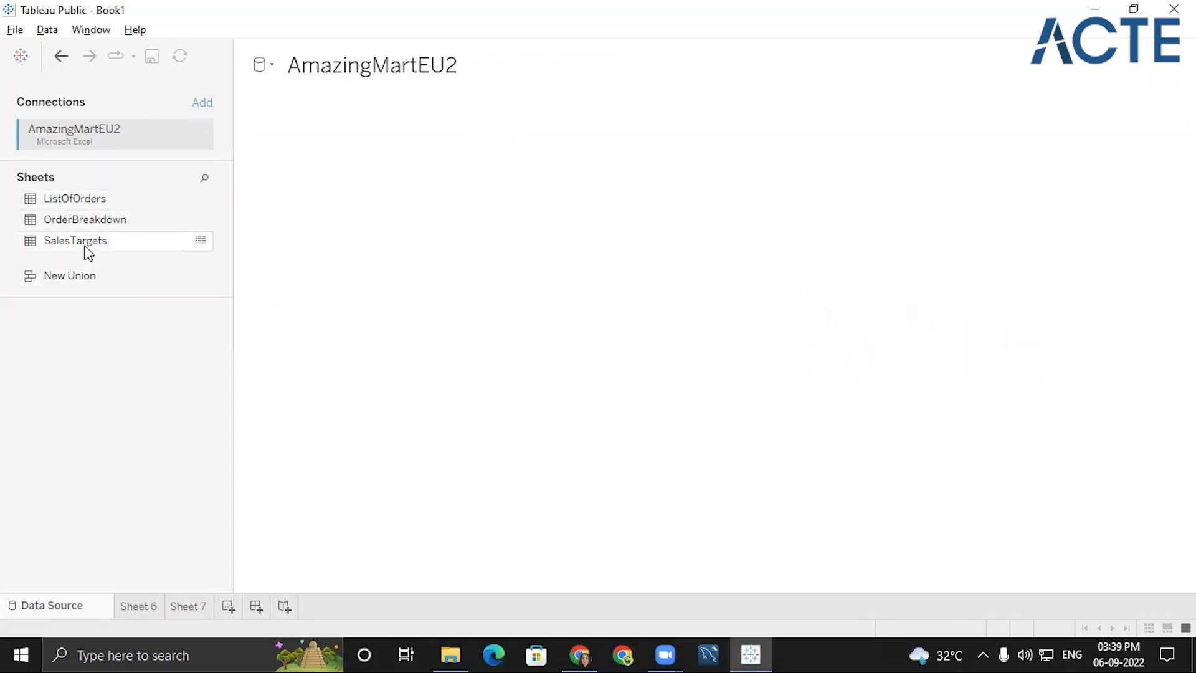
Step: Add the SalesTargets table as a separate data source and go to Sheet 6
left_click_drag(85, 247, 402, 184)
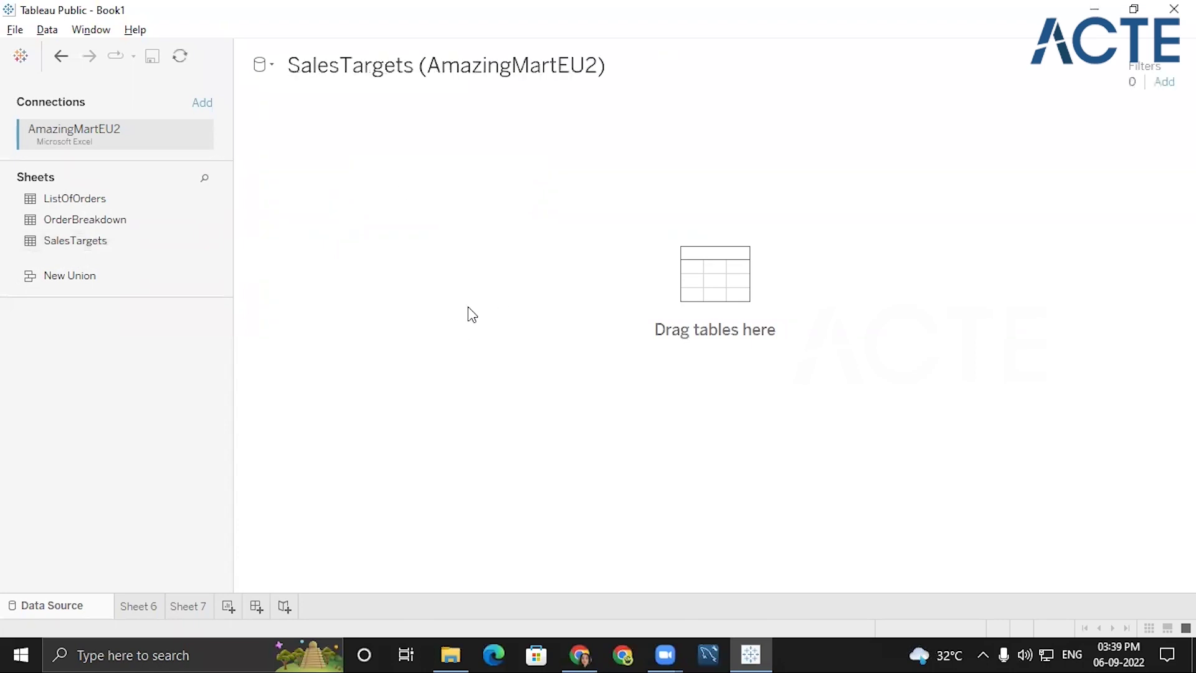
left_click(134, 607)
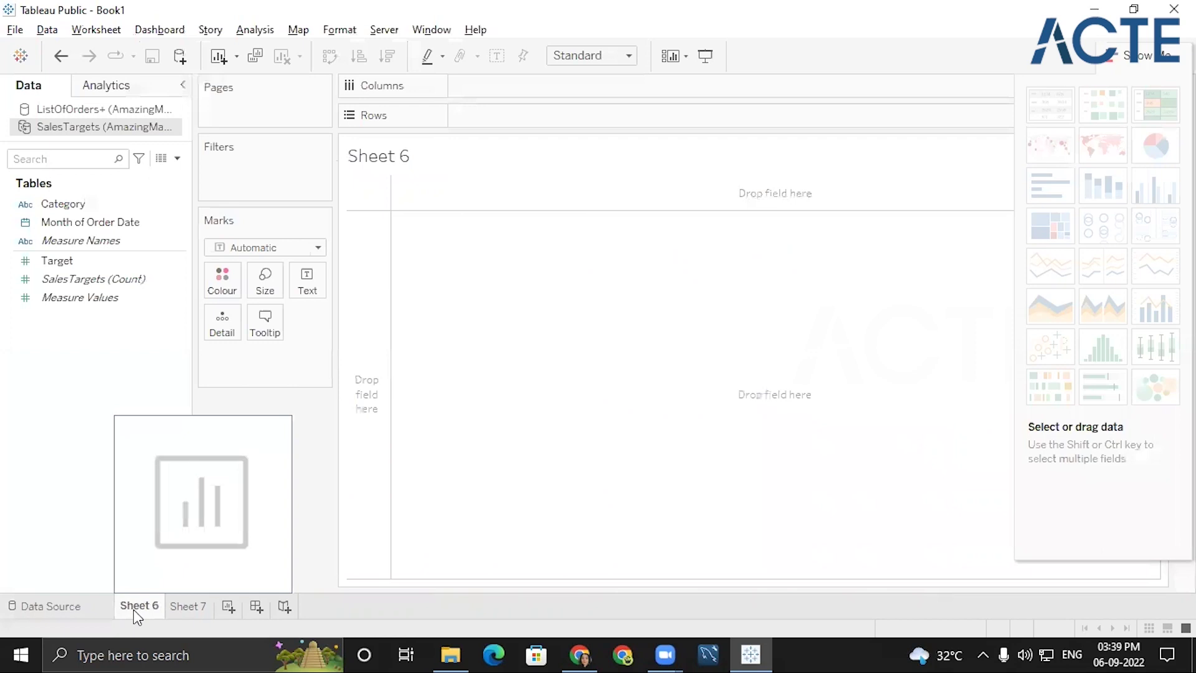
Step: Examine the tables and fields of the ListOfOrders+ and SalesTargets data sources, ending on Sheet 6 with SalesTargets selected
left_click(101, 111)
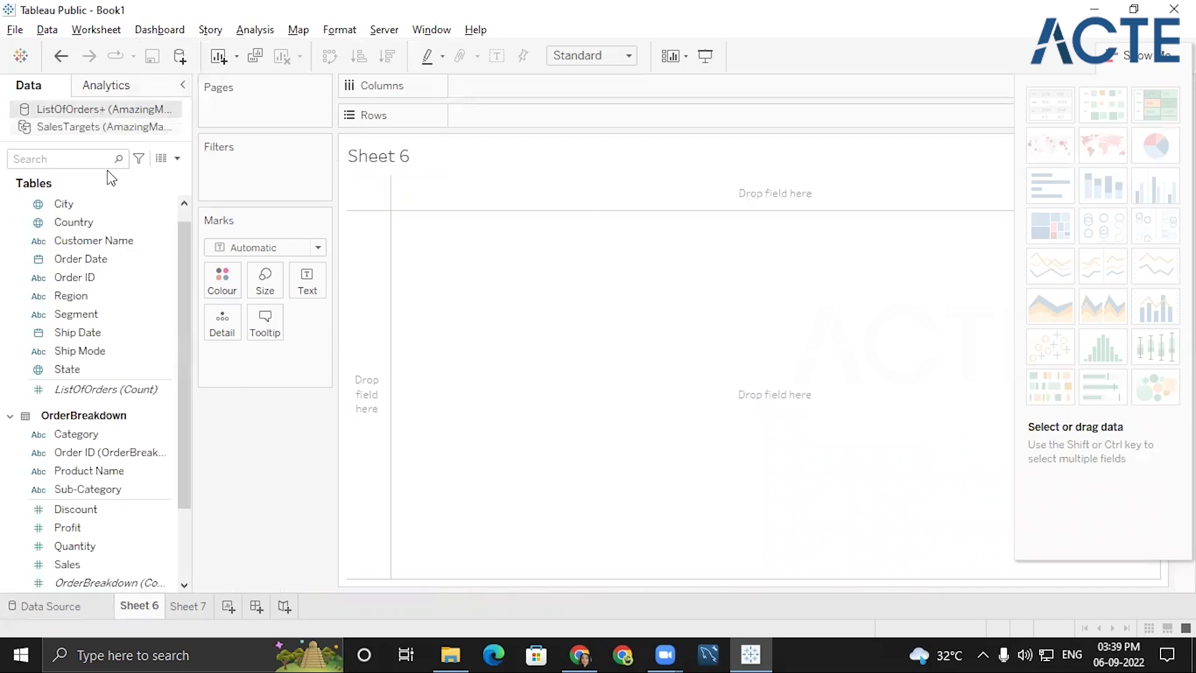
left_click(36, 608)
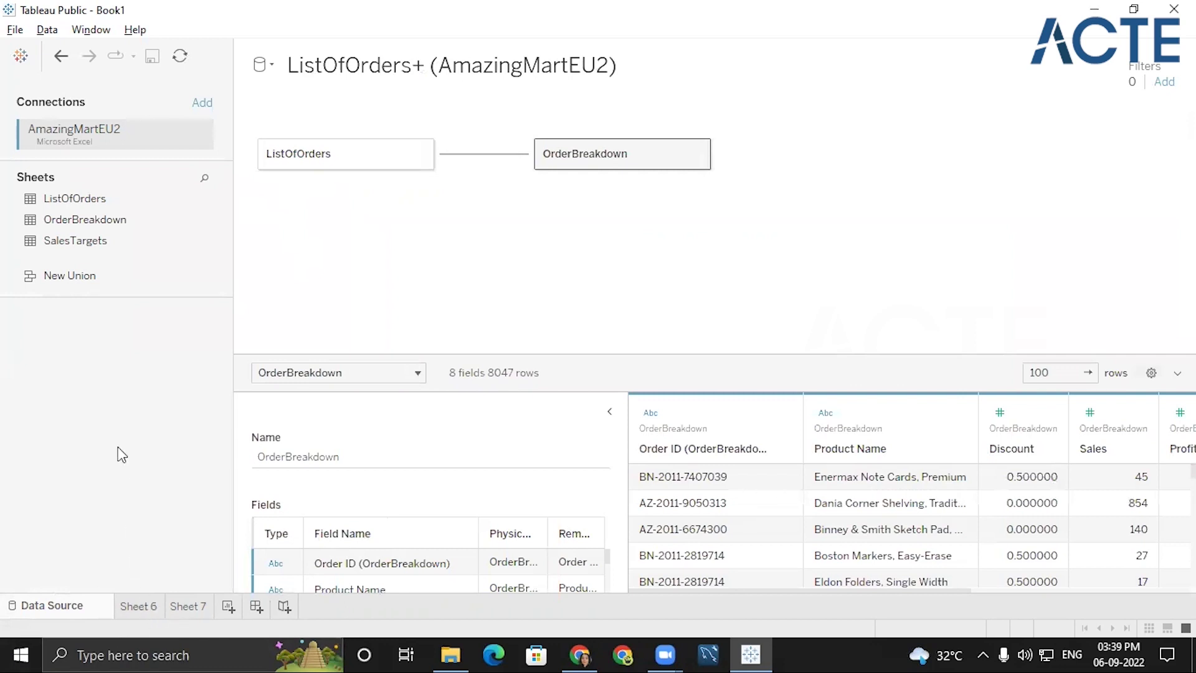
left_click(138, 606)
left_click(608, 410)
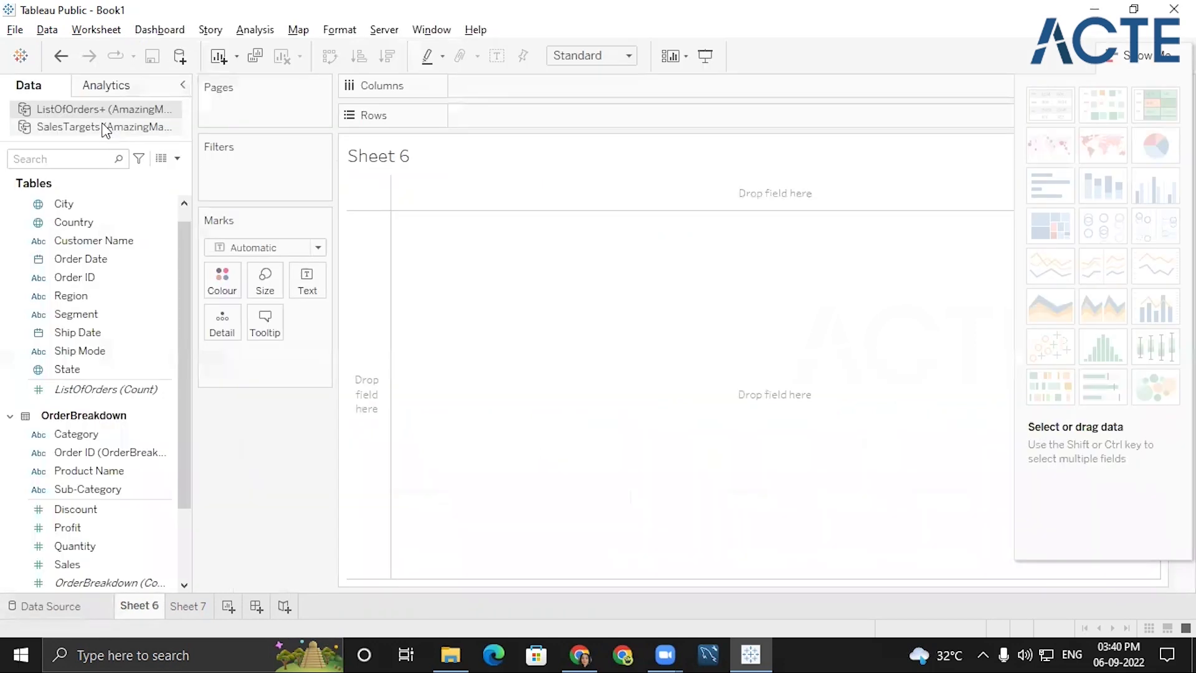
left_click(103, 128)
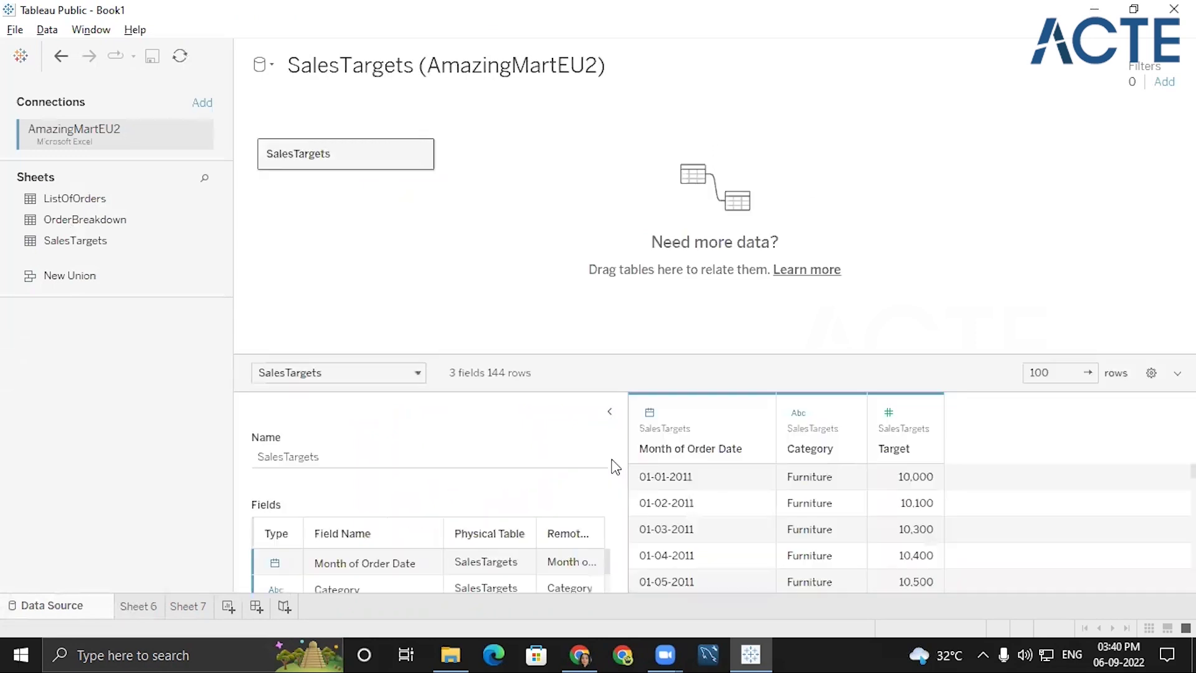
left_click(610, 414)
left_click(140, 605)
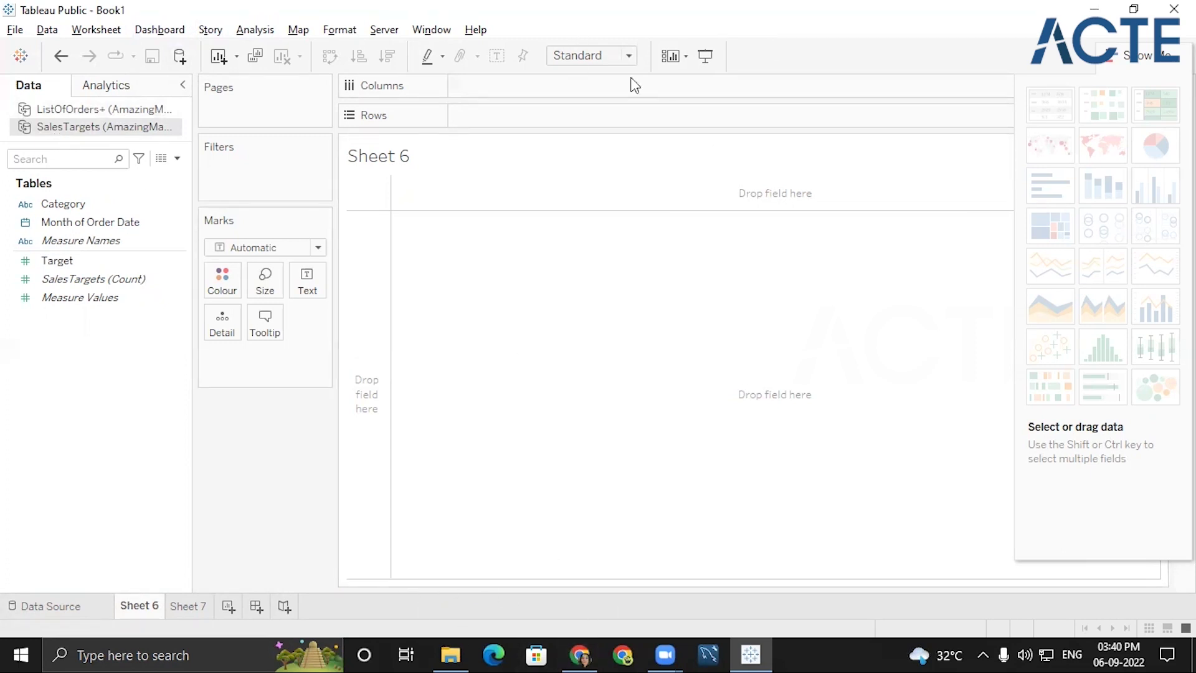
Step: Start a text annotation above the sheet with the first line "Monthly sALes by segment"
double_click(582, 176)
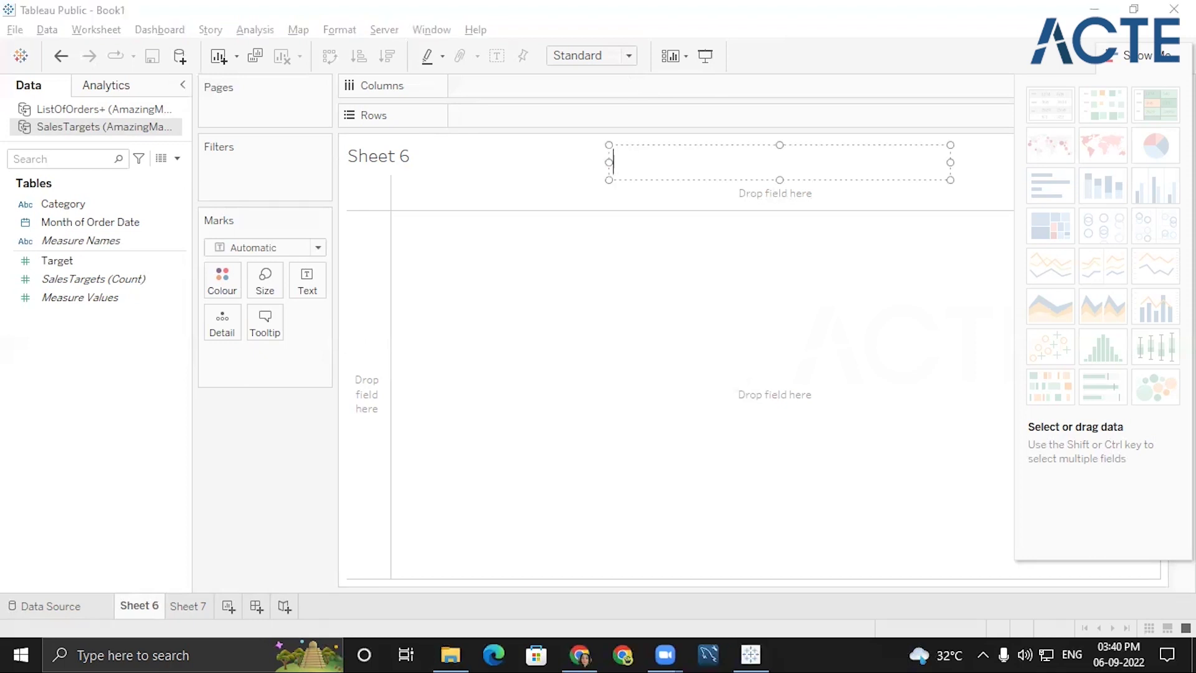
type("Monthly")
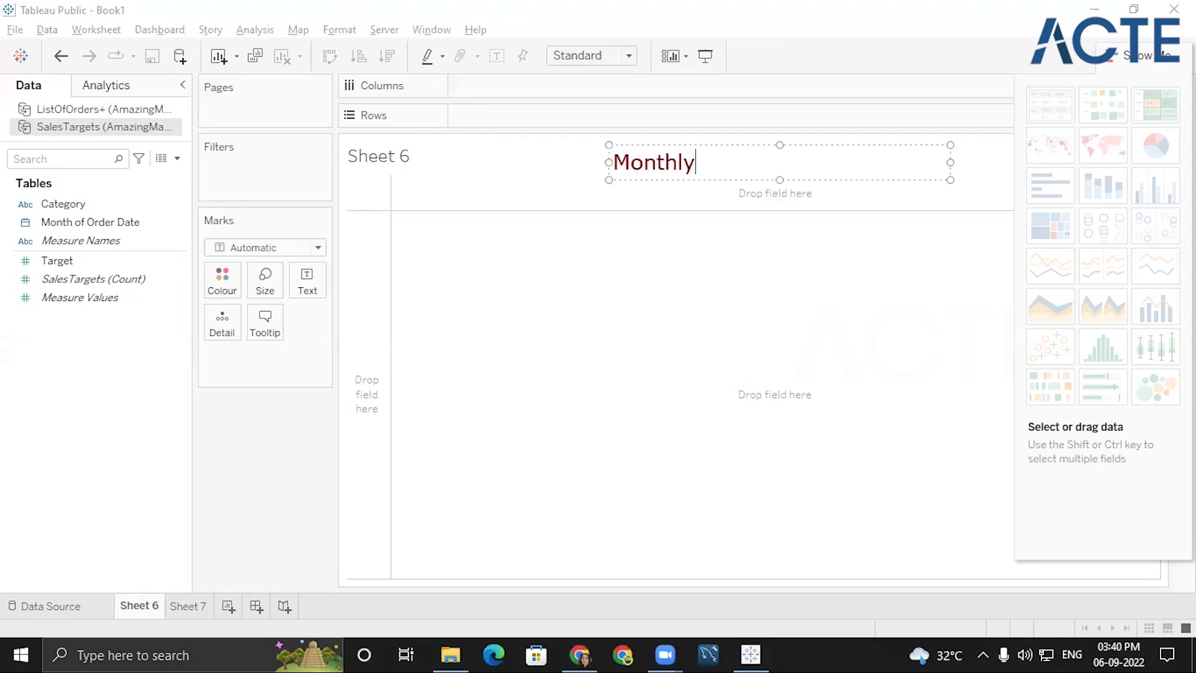
type(" sALes by segmeny")
key("Return")
key("BackSpace")
key("BackSpace")
type("t")
key("Return")
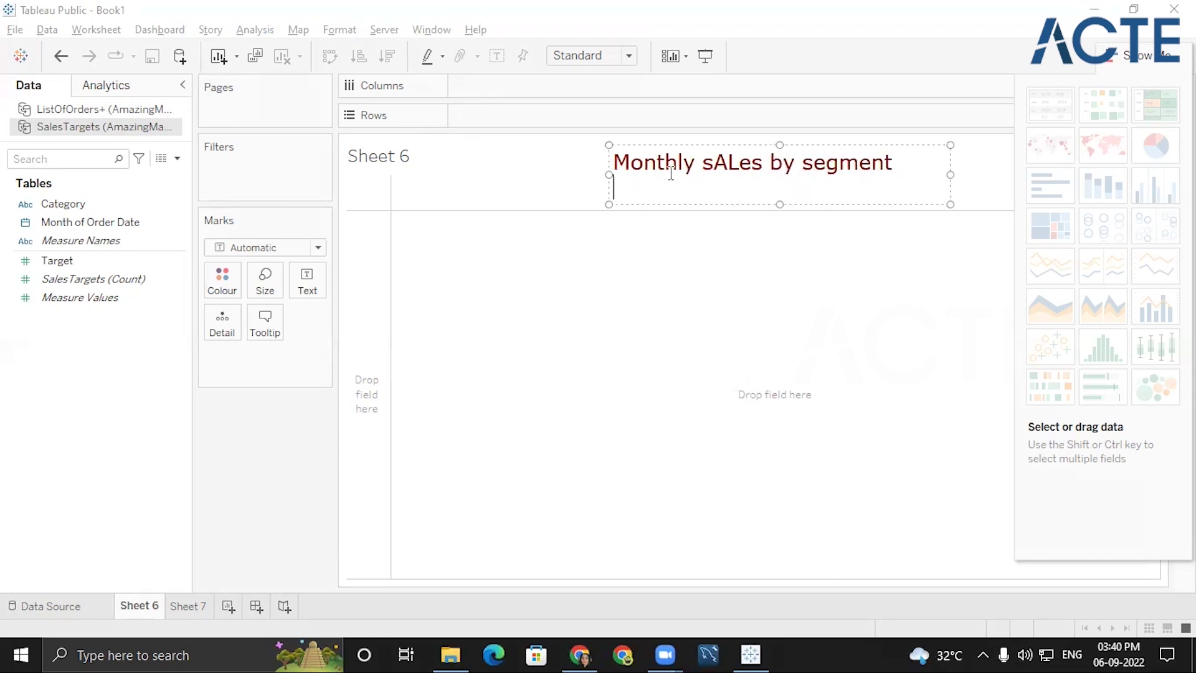
Step: Add a second line to the annotation reading "actual sales is comapared with targeteach category"
type("actua;")
key("BackSpace")
type("l sales is comape")
key("BackSpace")
type("ared with ")
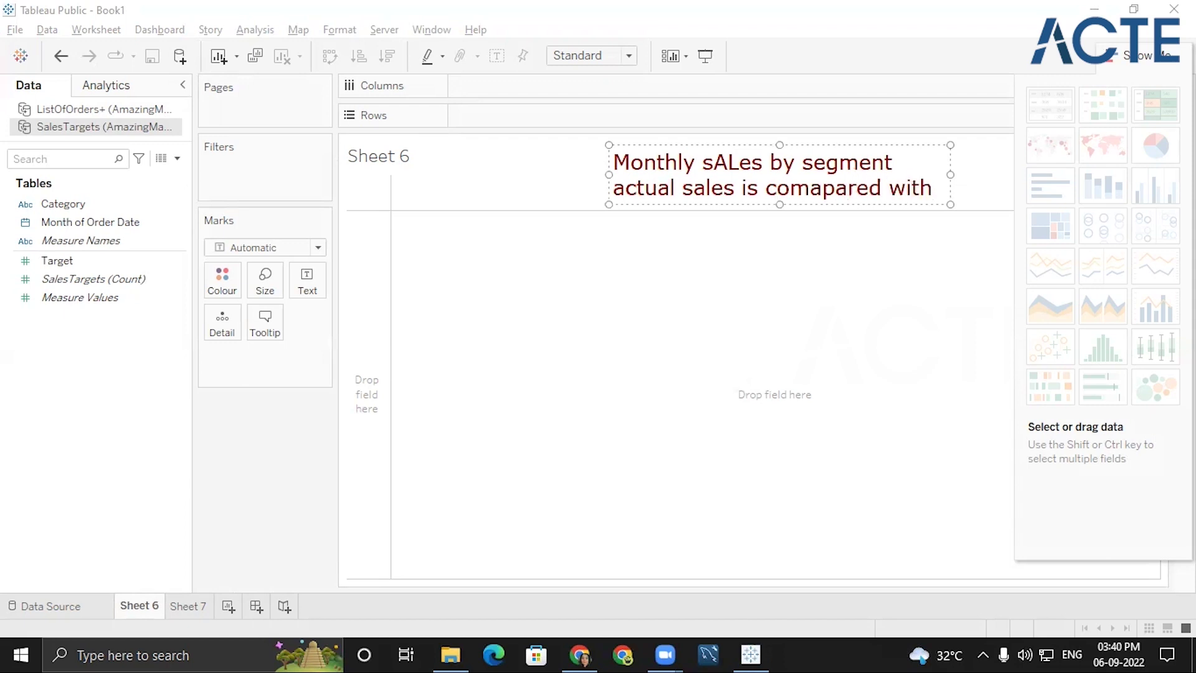
type("target")
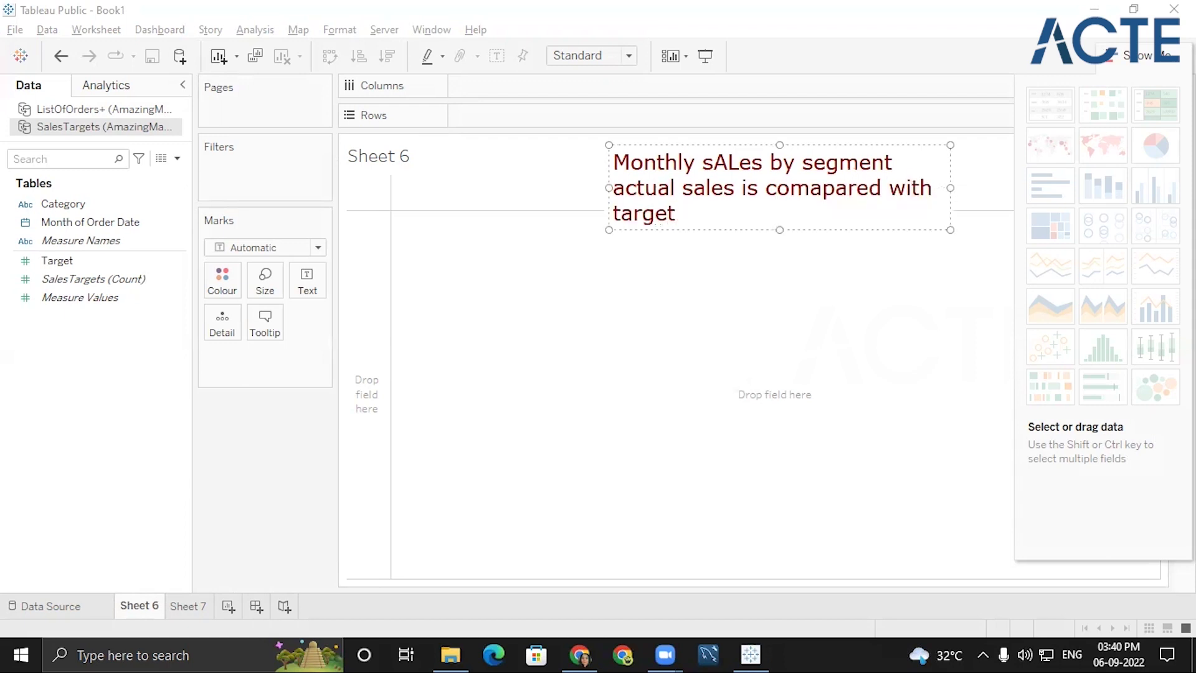
type("each category")
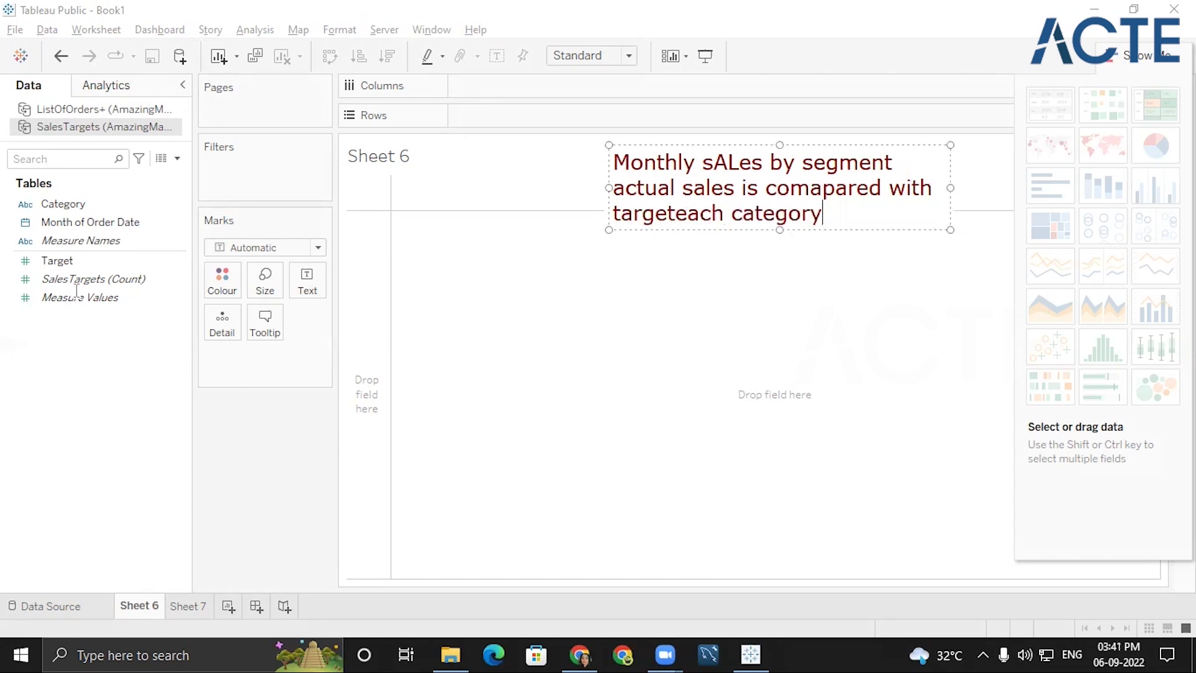
Step: Number the two annotation lines "1)" and "2)" and move the note up, clear of the worksheet's drop areas
left_click(622, 158)
type("1)")
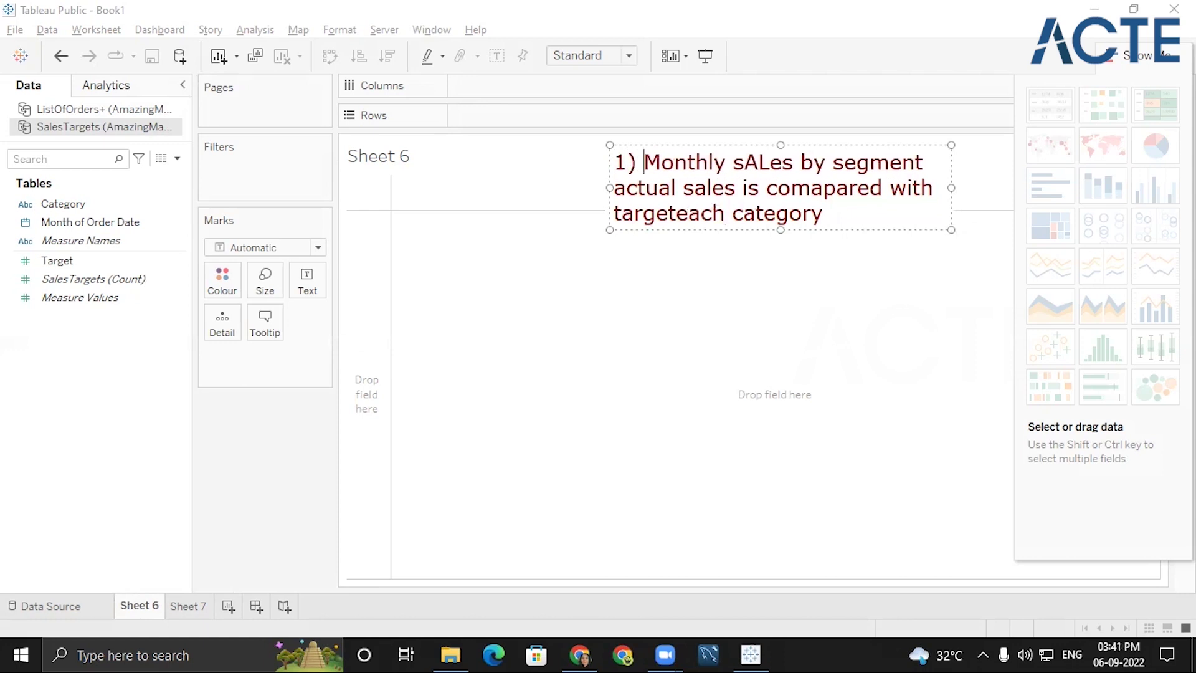
left_click(614, 188)
type("2)")
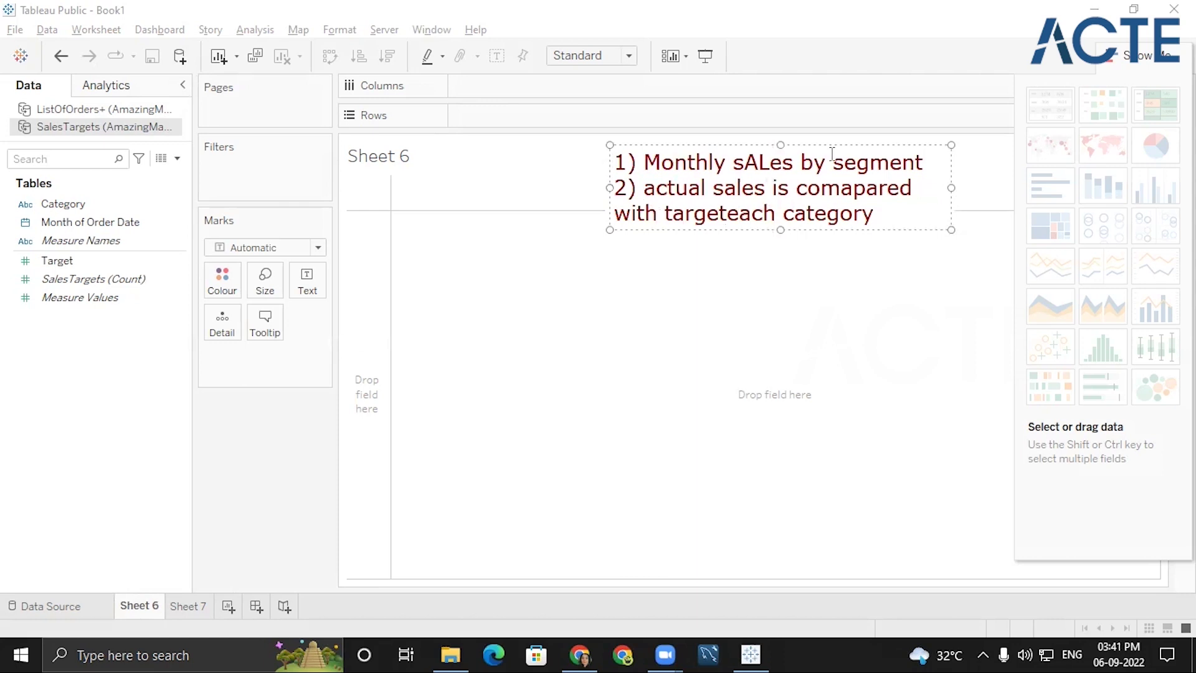
left_click_drag(929, 139, 1056, 31)
left_click(907, 181)
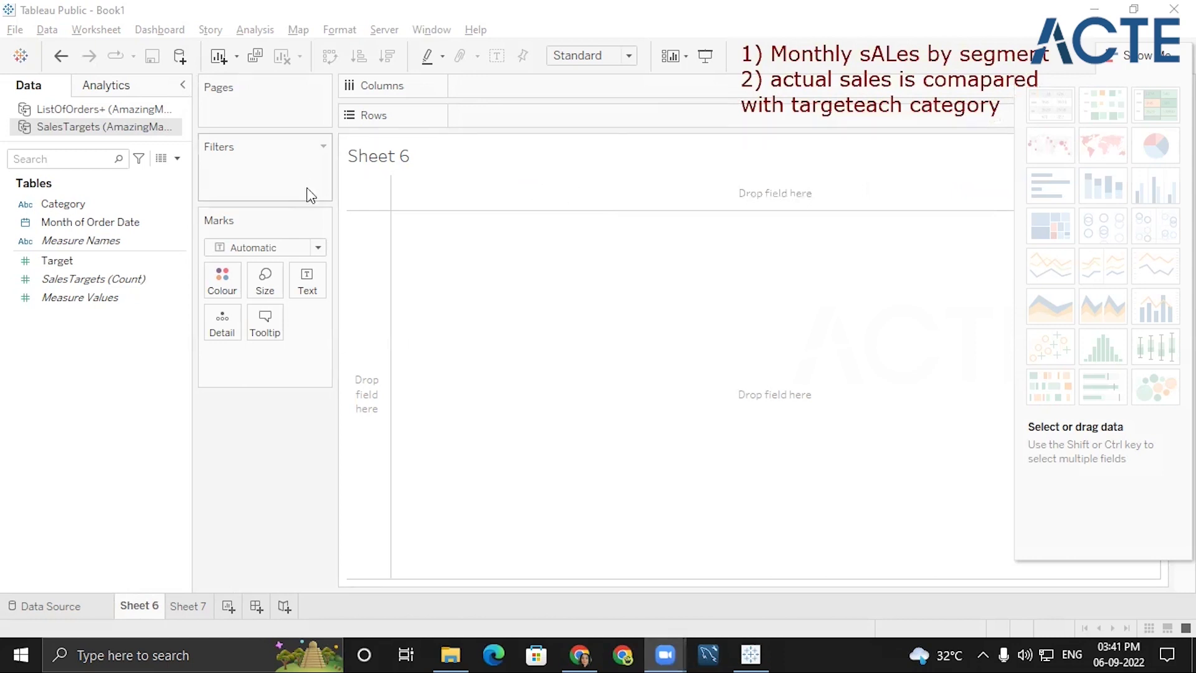
Step: Add Order Date from the ListOfOrders+ data source to the Columns shelf as years
left_click(56, 224)
left_click(105, 147)
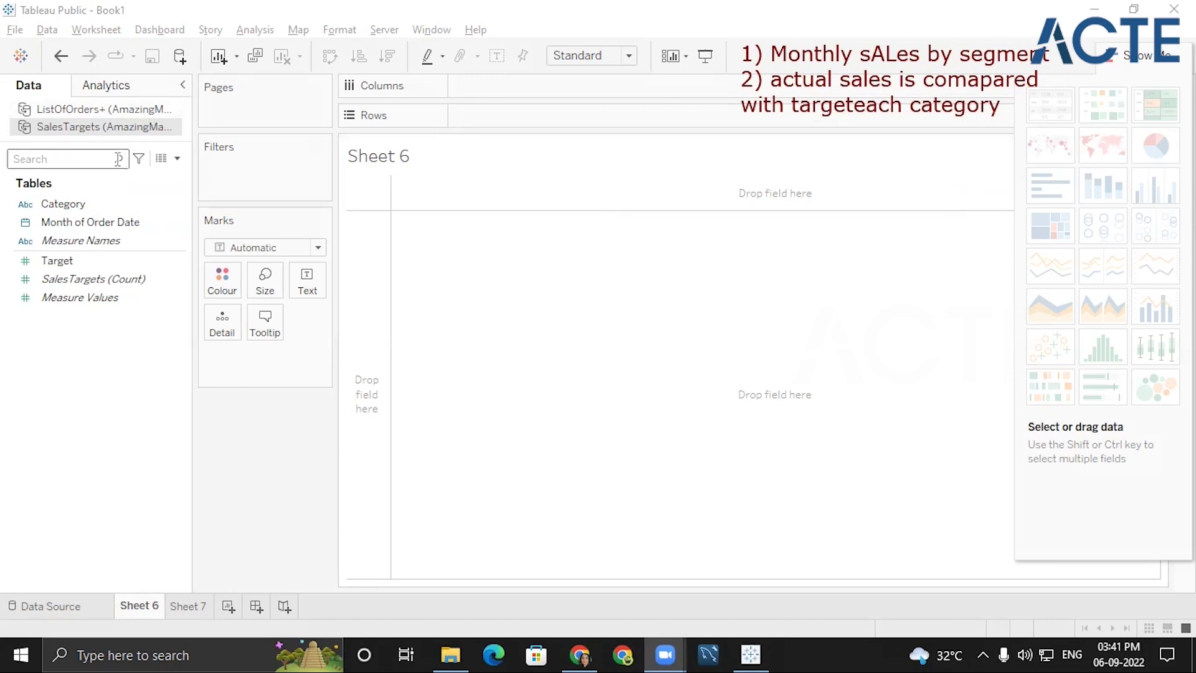
left_click(152, 115)
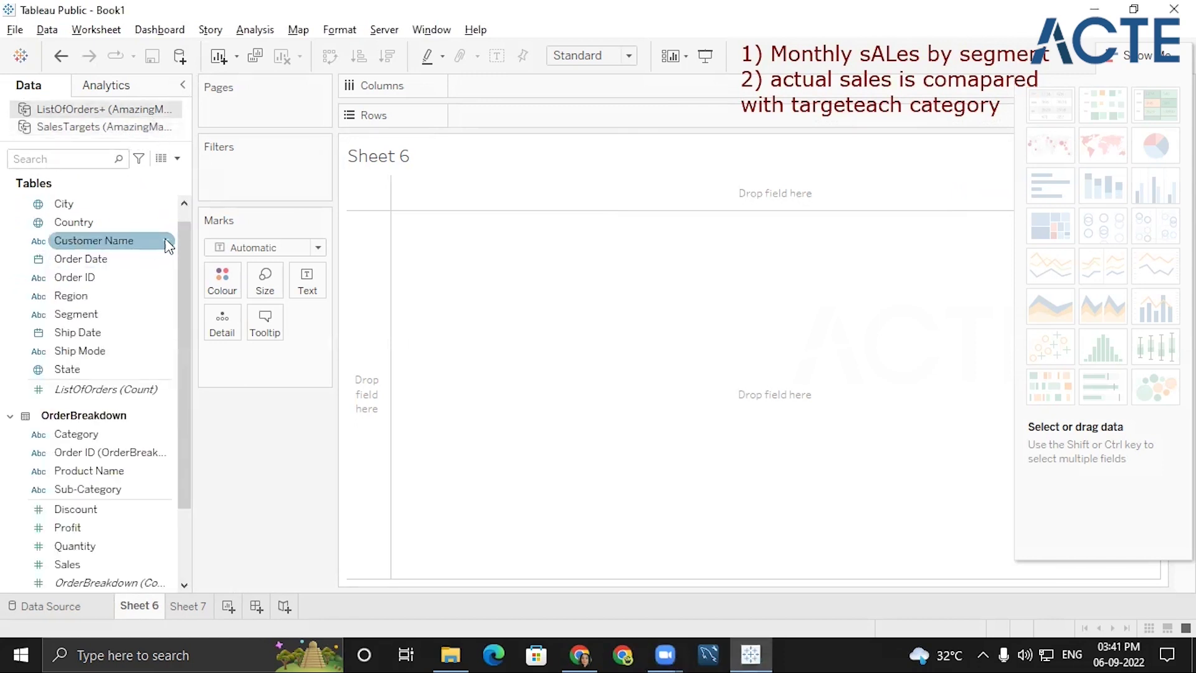
scroll(186, 225, "up", 1)
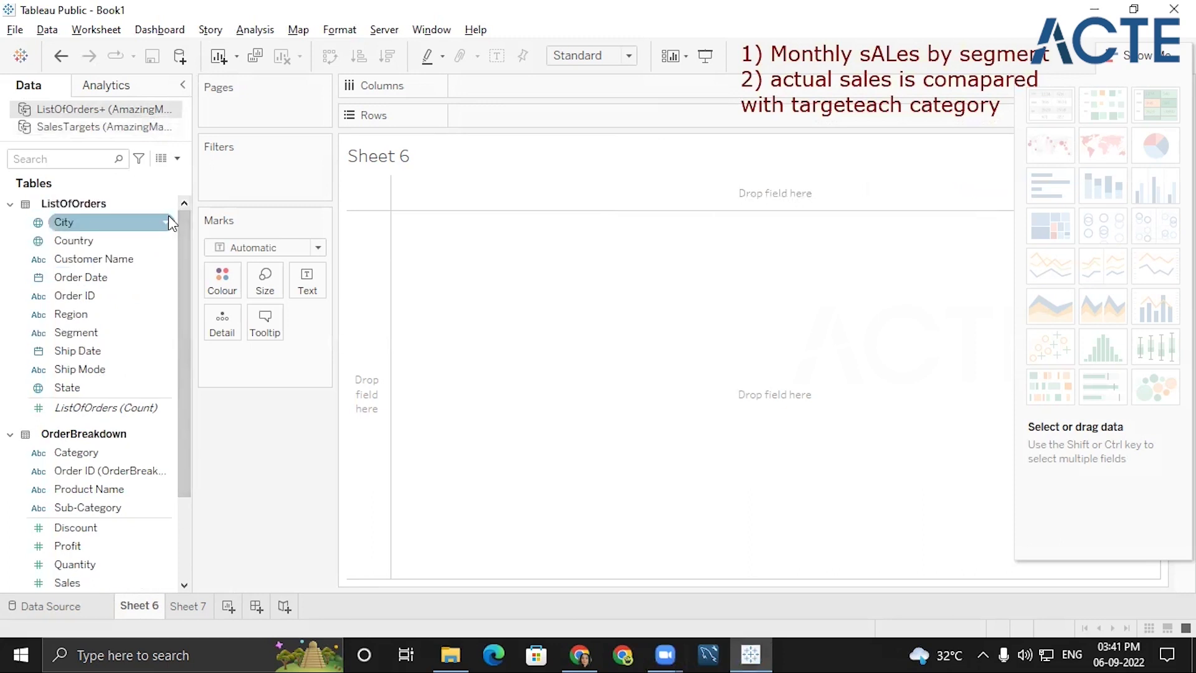
left_click(80, 314)
left_click(81, 278)
double_click(83, 278)
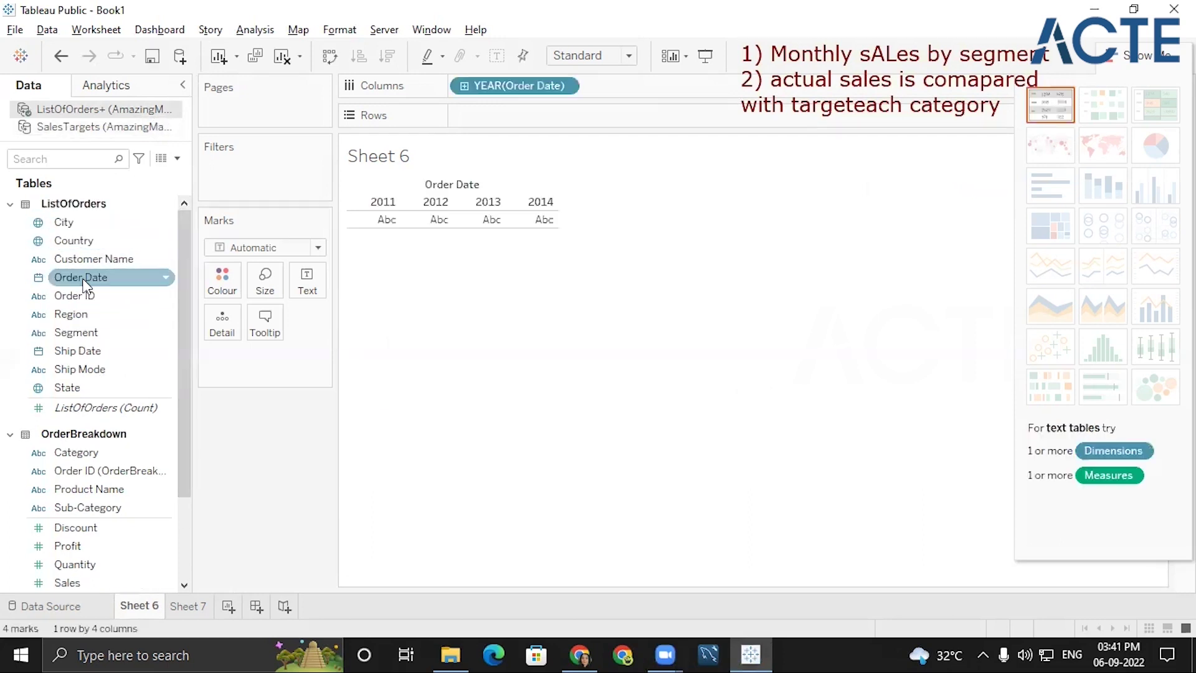
Step: Change Order Date on the Columns shelf to continuous months and add Segment to the Rows shelf
left_click(559, 86)
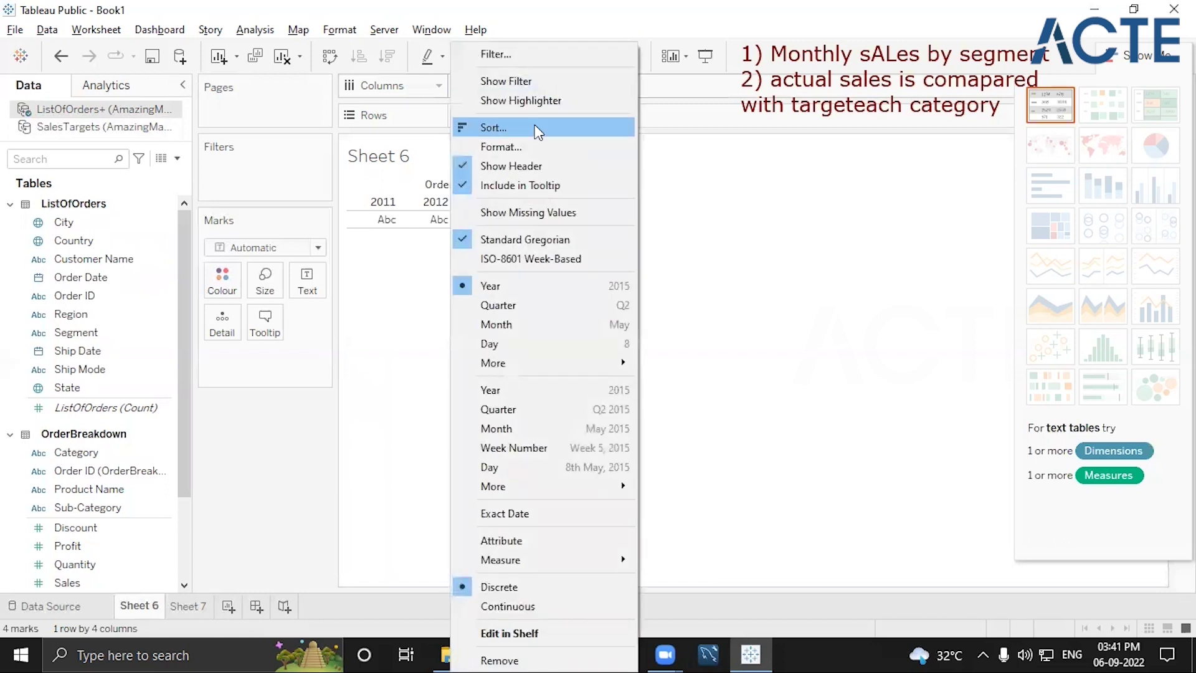
left_click(513, 428)
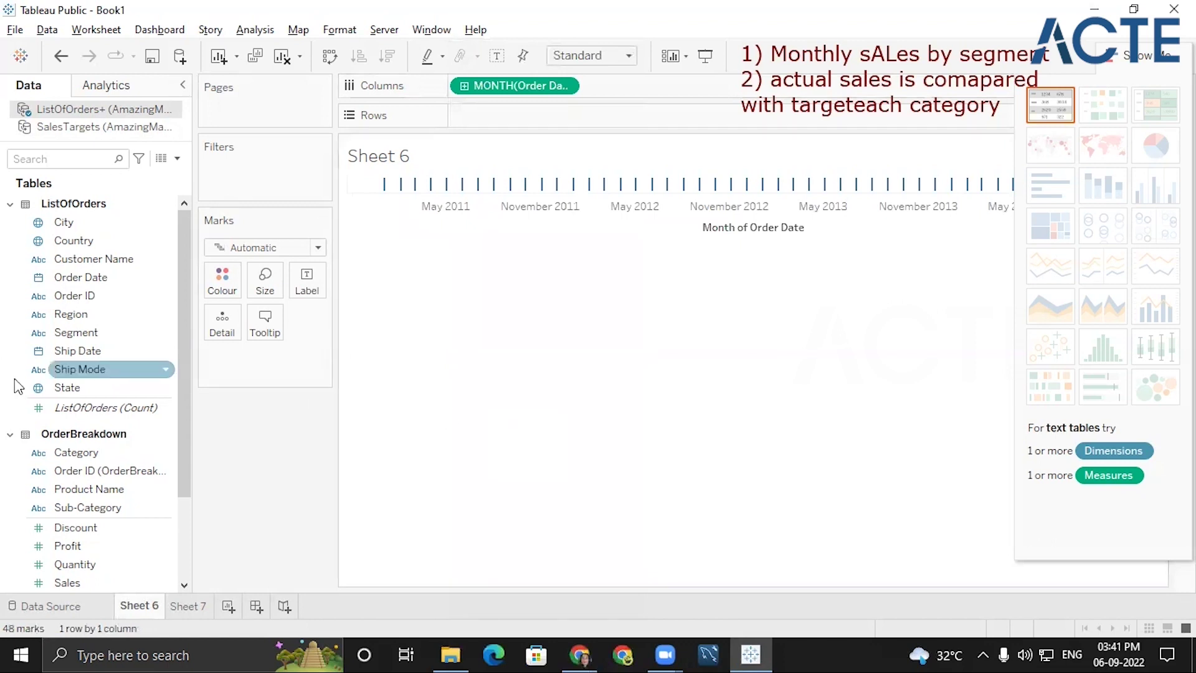
double_click(90, 343)
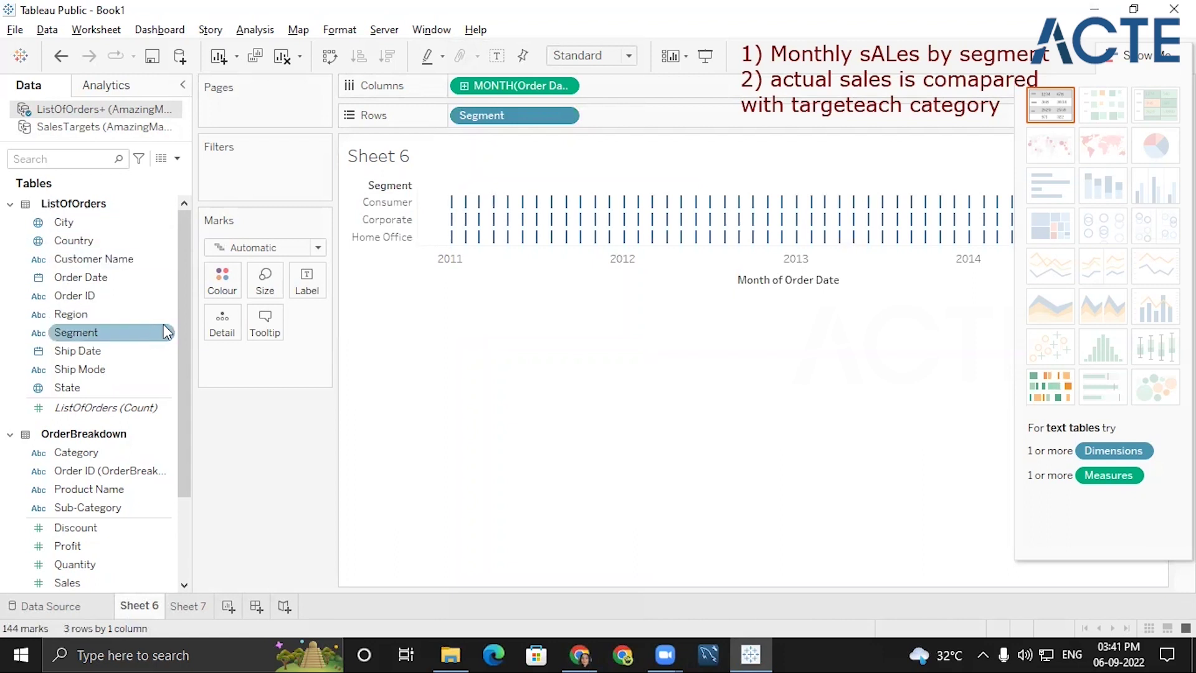
Step: Add Sales from the OrderBreakdown table to the Rows shelf as a sum beside Segment
left_click_drag(181, 301, 186, 421)
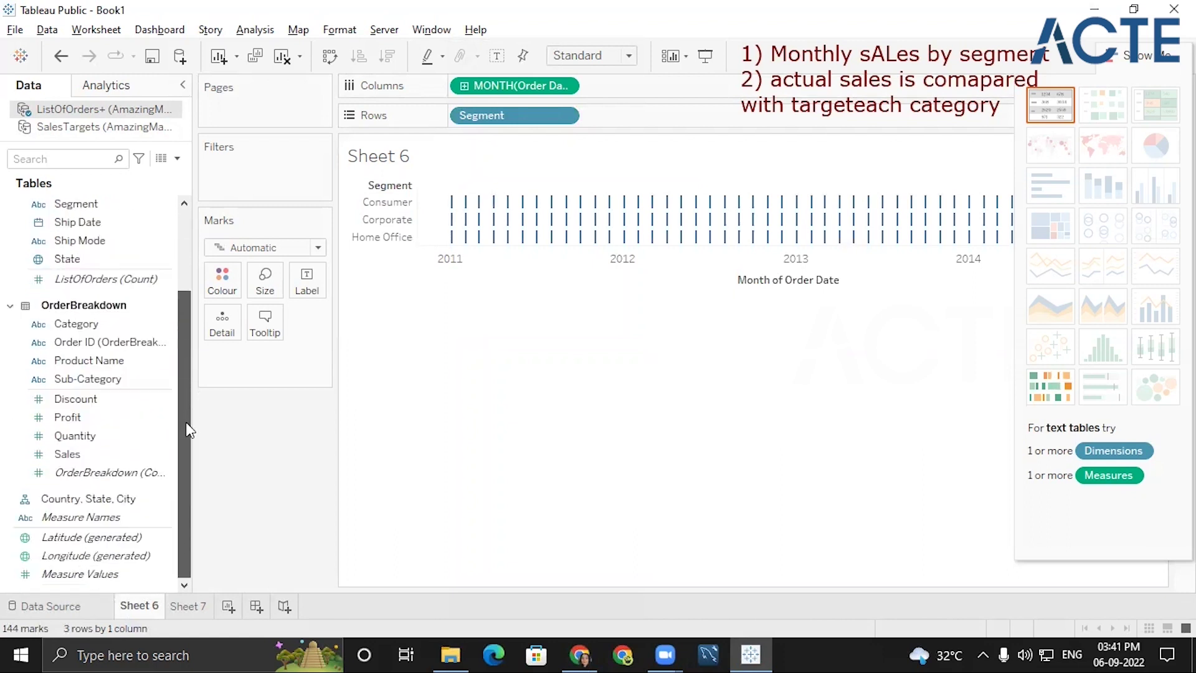
left_click(88, 449)
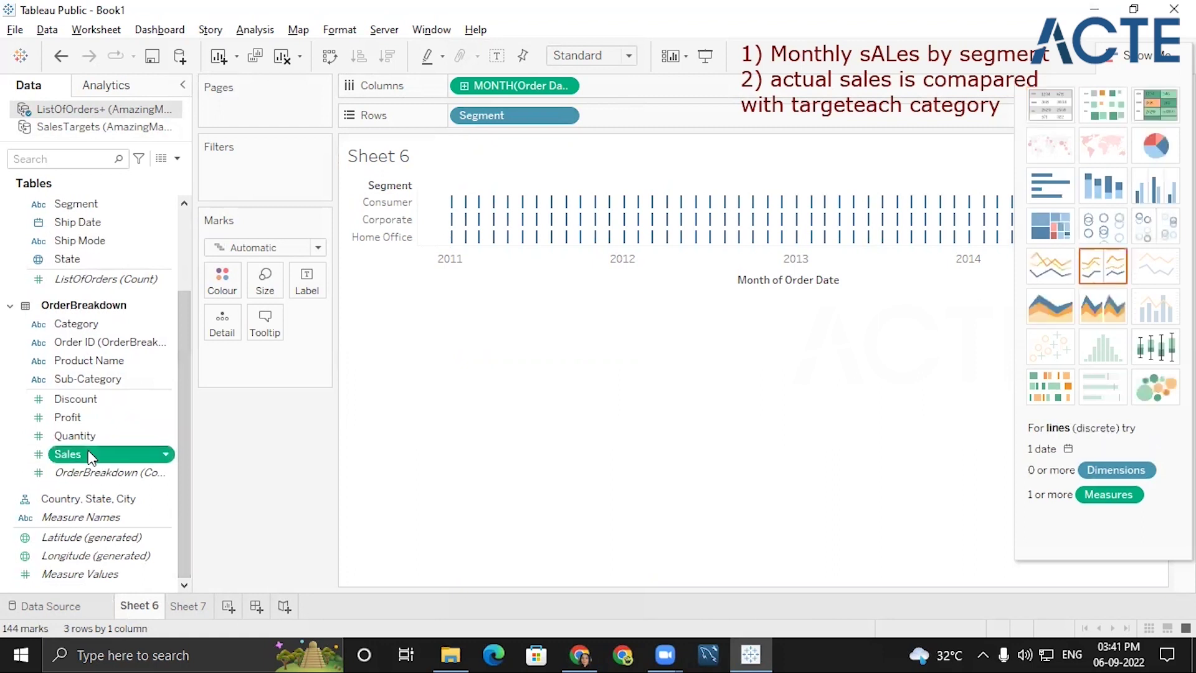
double_click(88, 450)
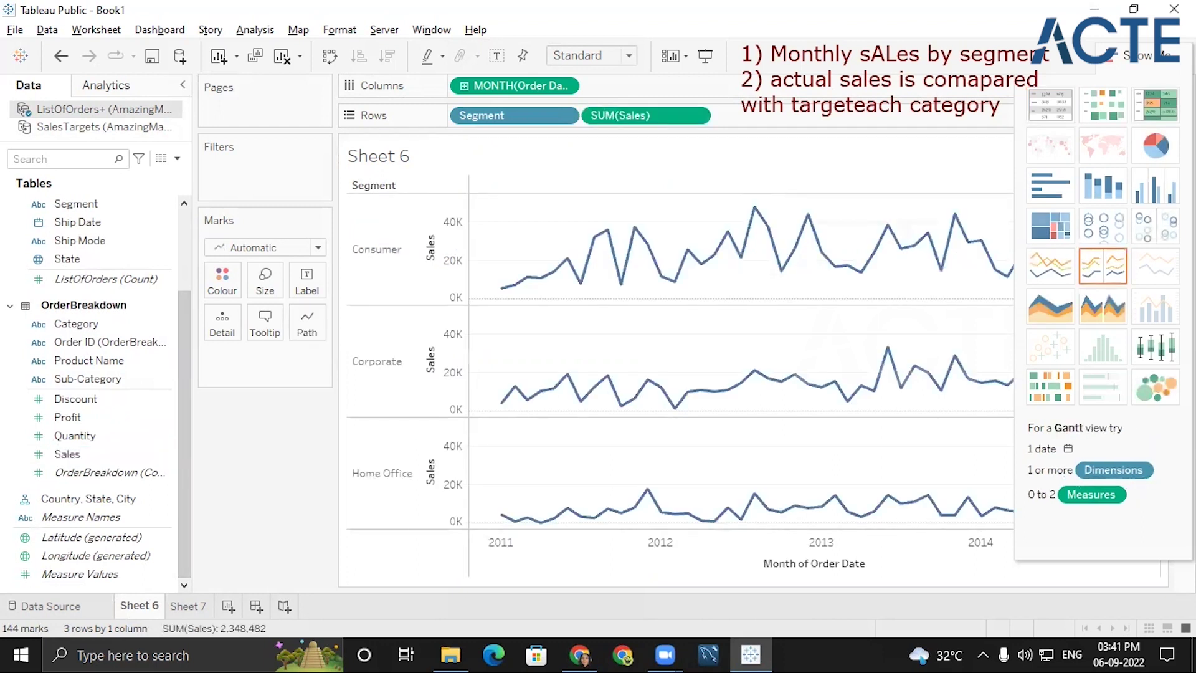
Step: Hide the chart type suggestions so the whole monthly sales chart is uncovered
left_click(1121, 56)
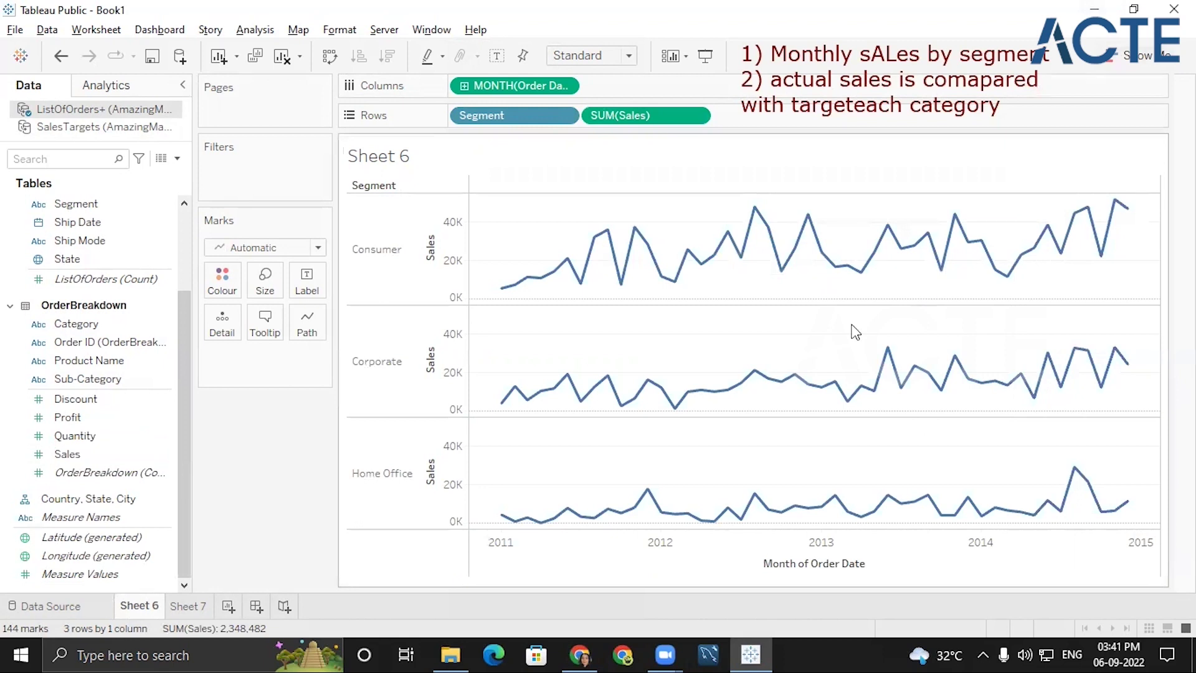
left_click(1121, 57)
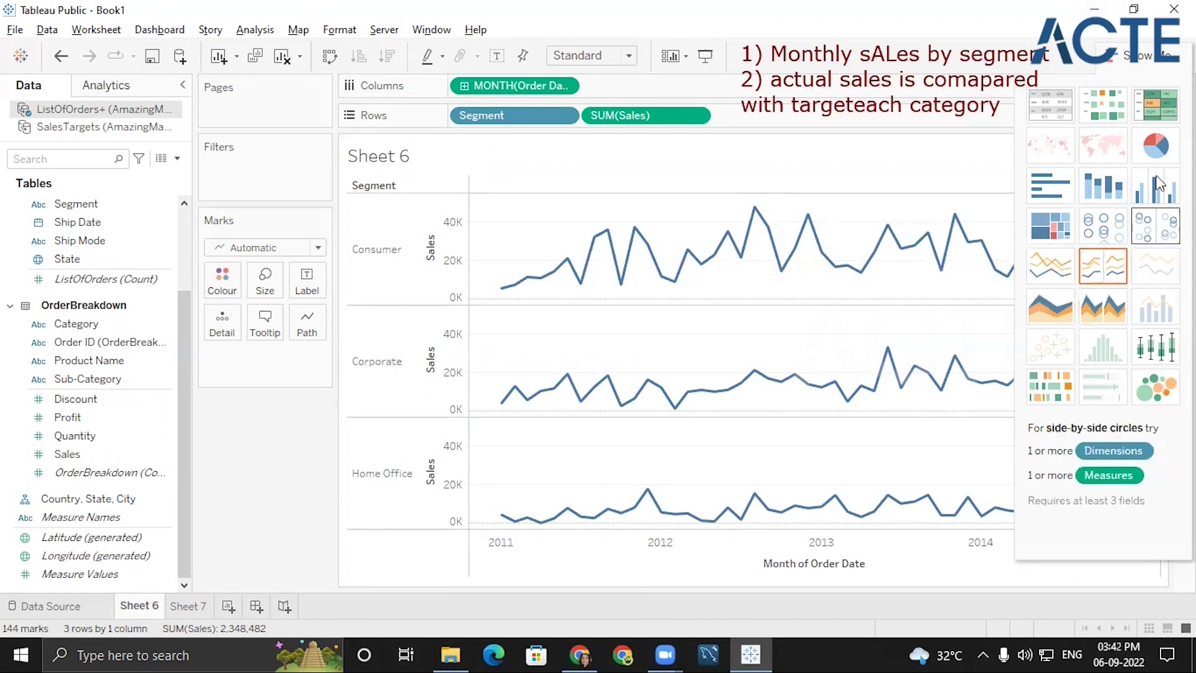
left_click(1130, 62)
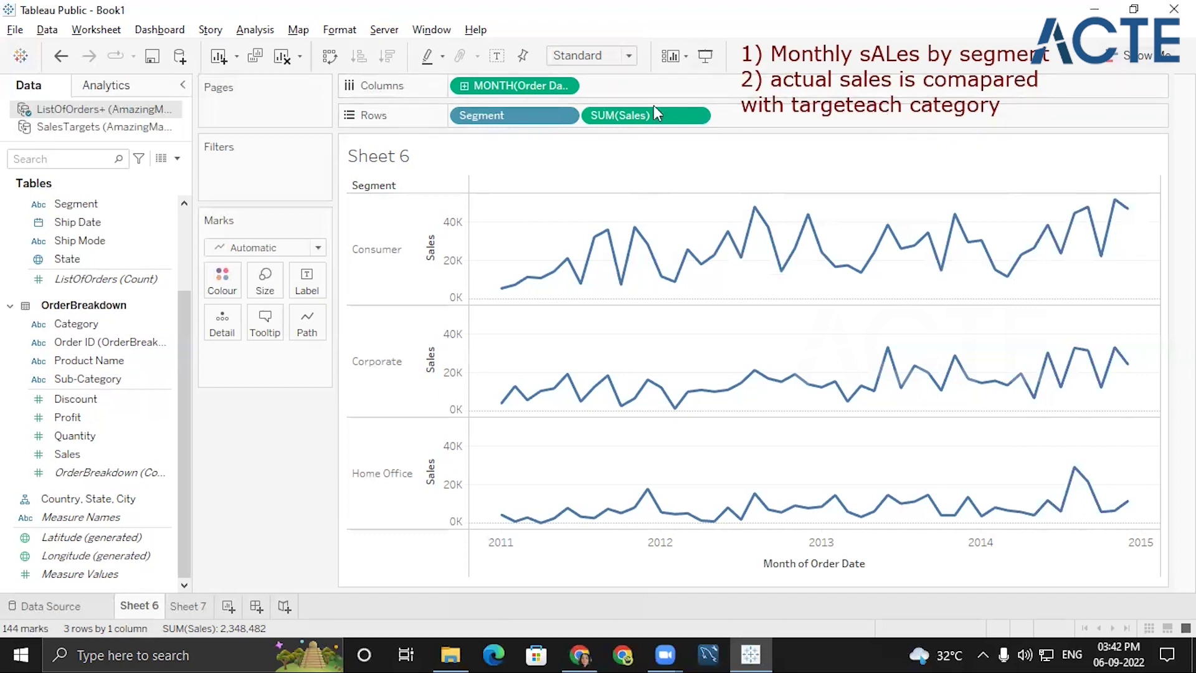
mouse_move(737, 527)
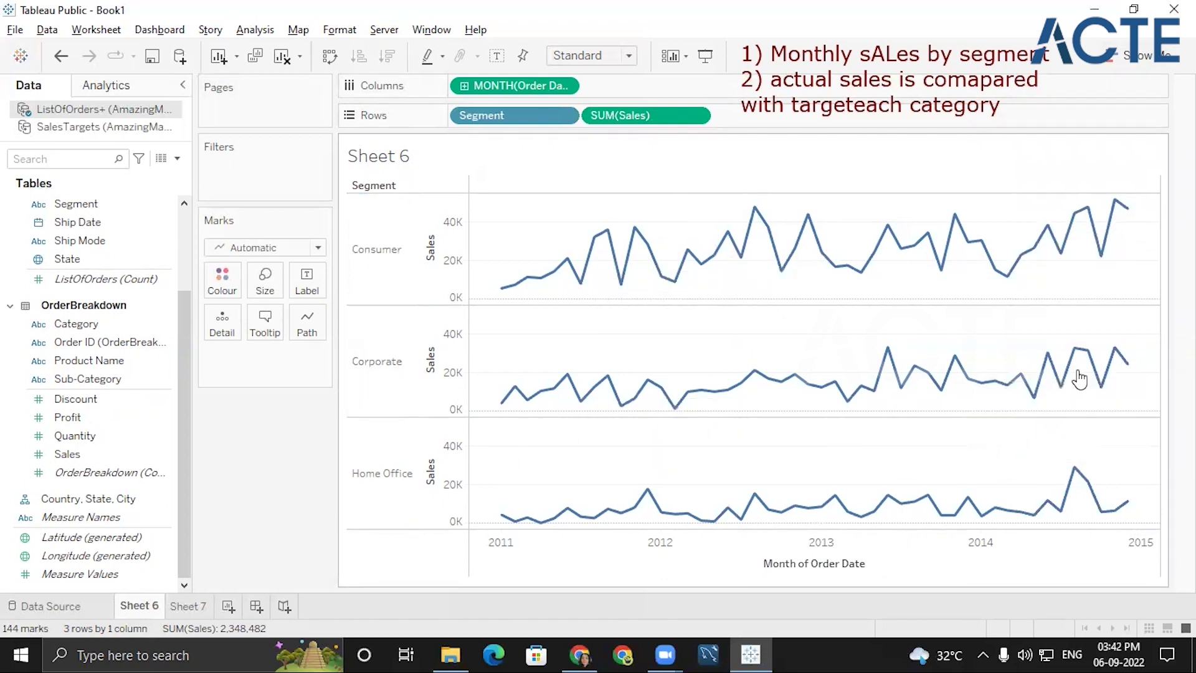
Step: Turn on mark labels for the sales lines and limit them to Min/Max
left_click(497, 56)
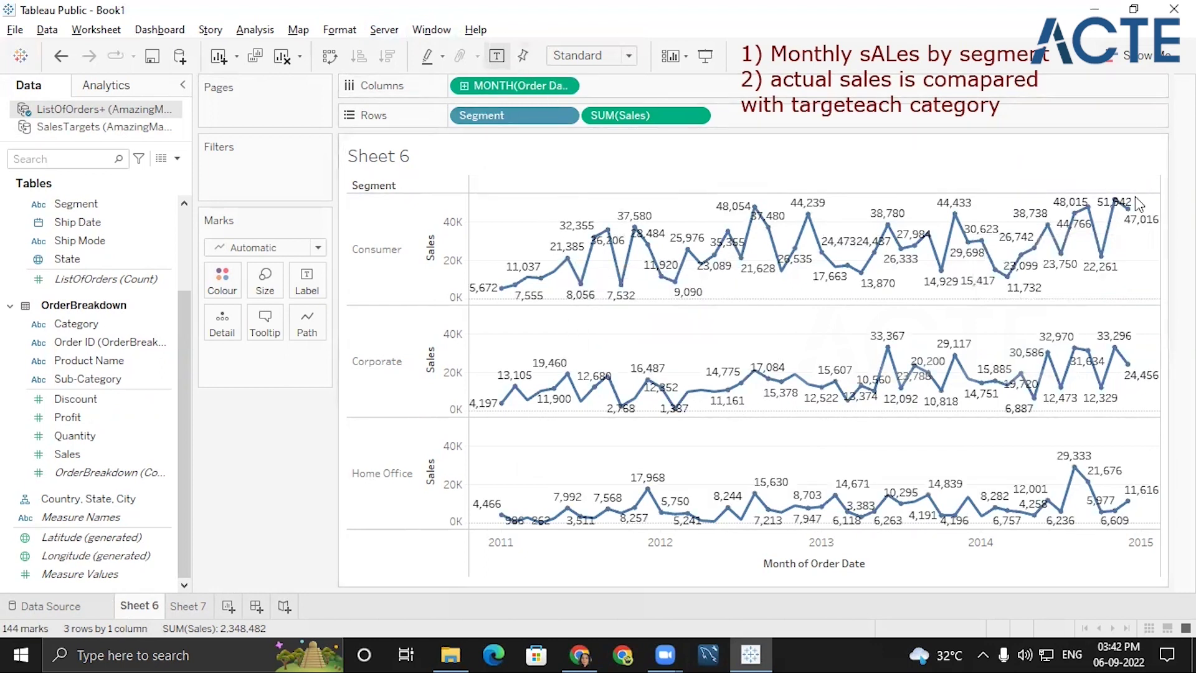
left_click(316, 278)
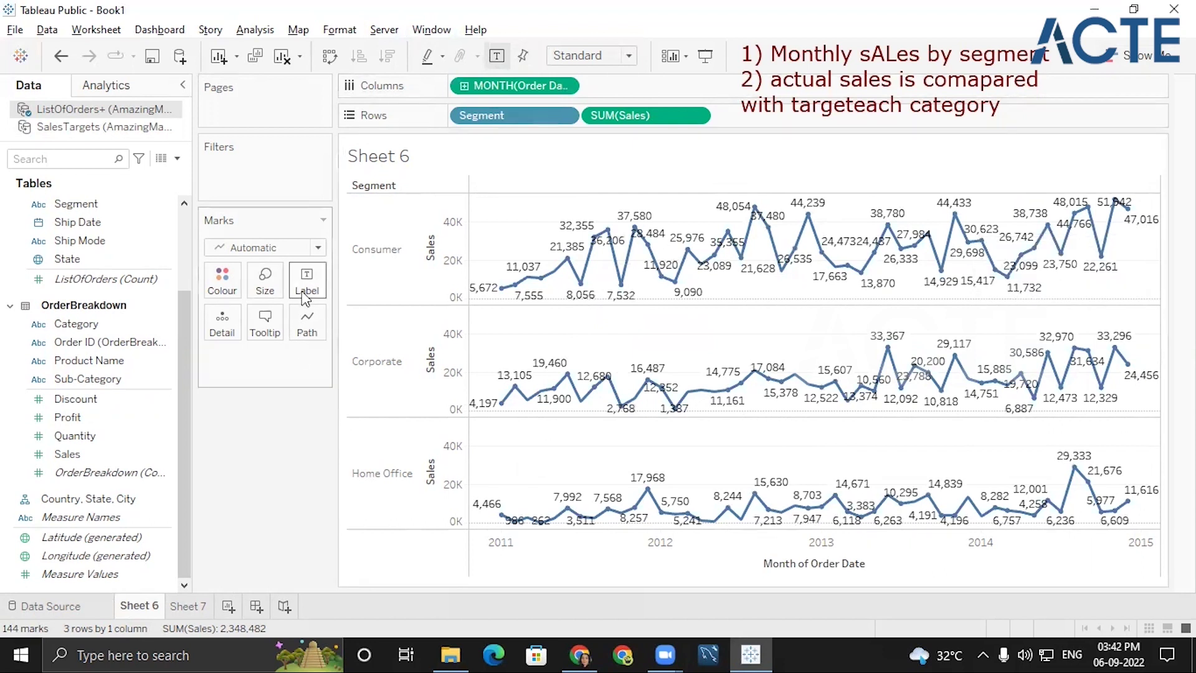
left_click(338, 489)
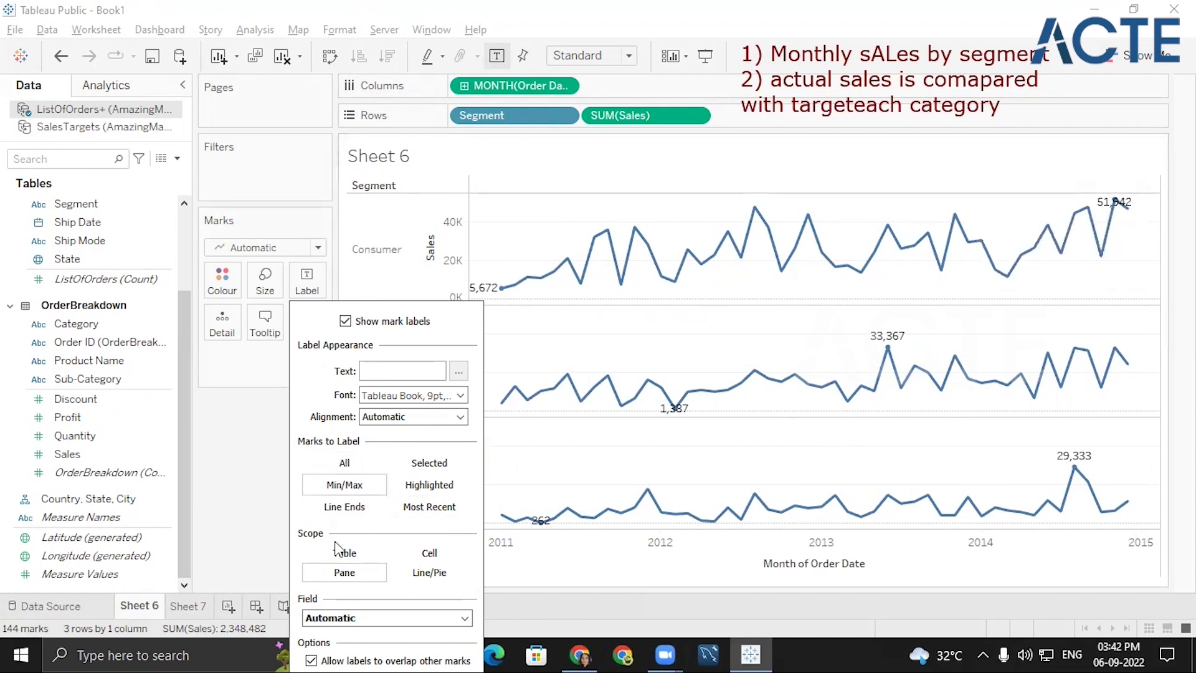
Step: Try labelling the most recent marks and the line ends, and return the labels to Min/Max
left_click(427, 507)
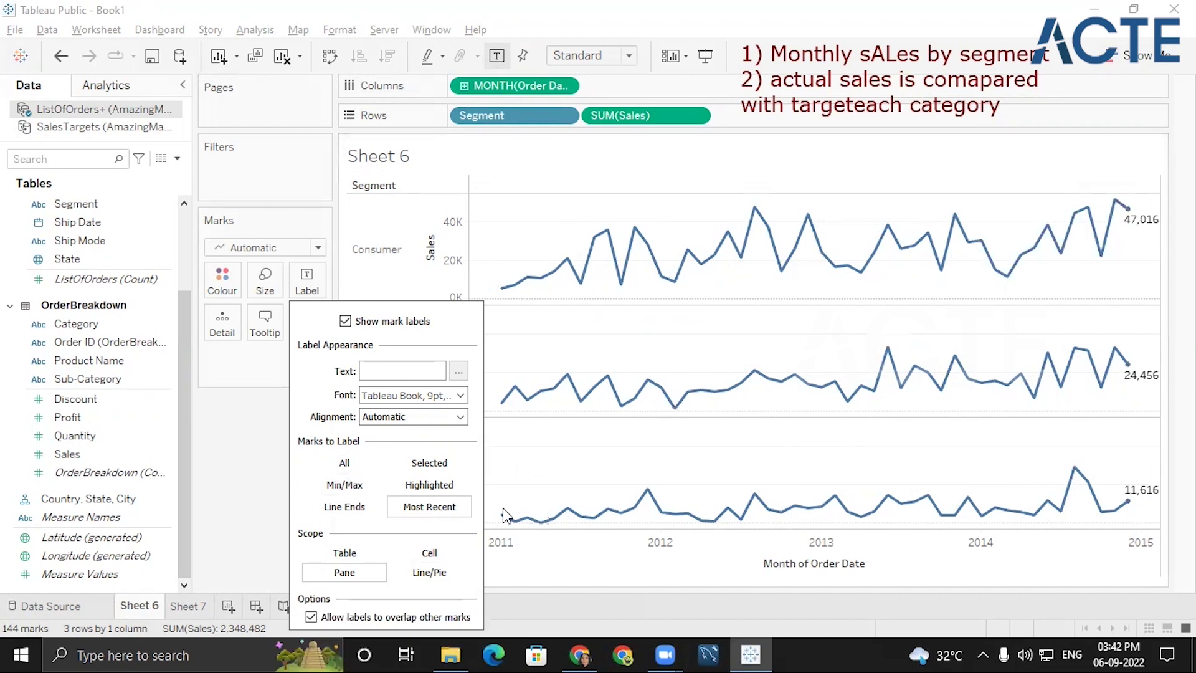
left_click(344, 509)
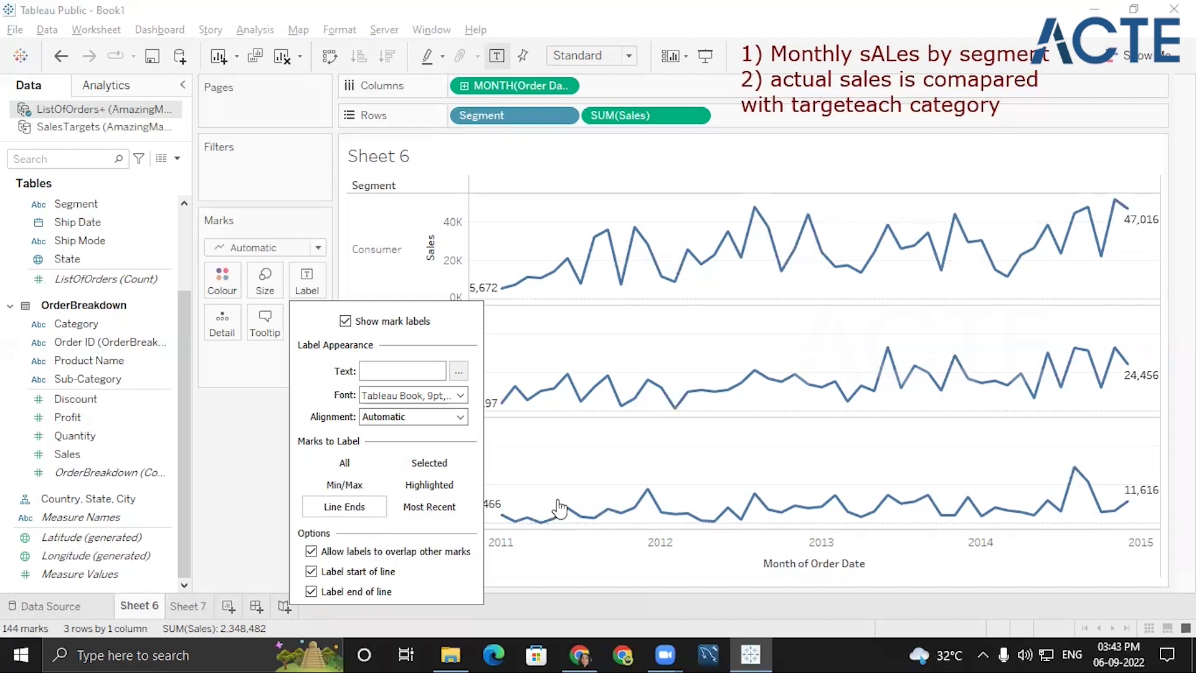
left_click(429, 506)
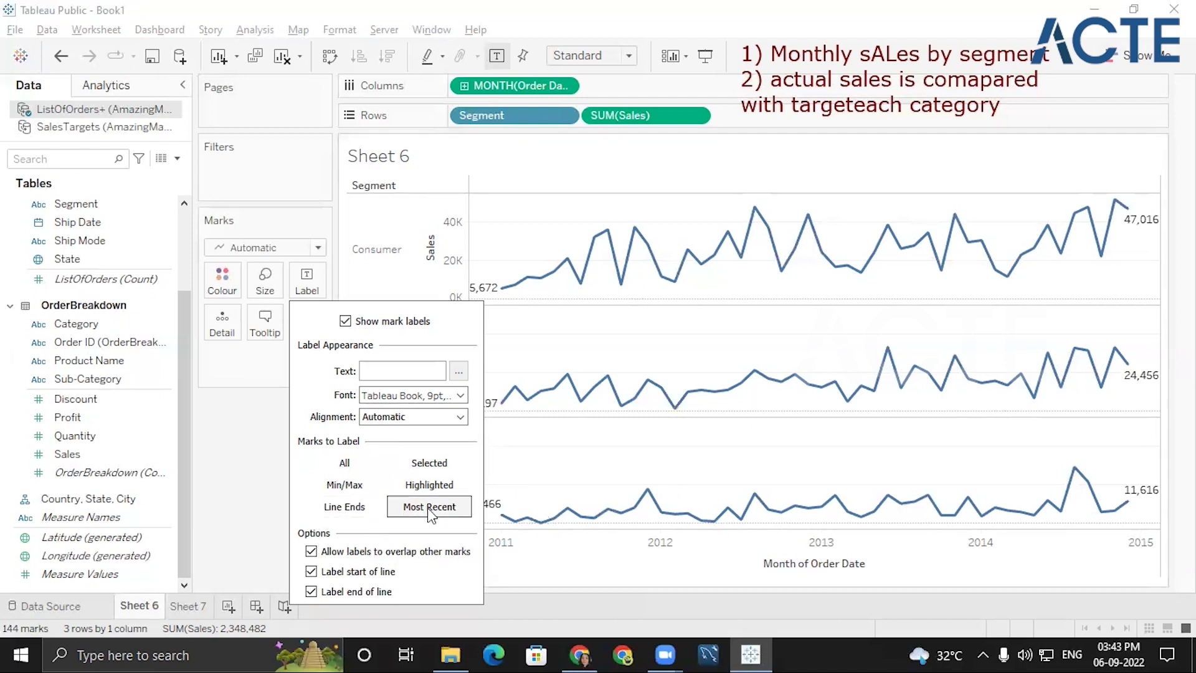
left_click(365, 488)
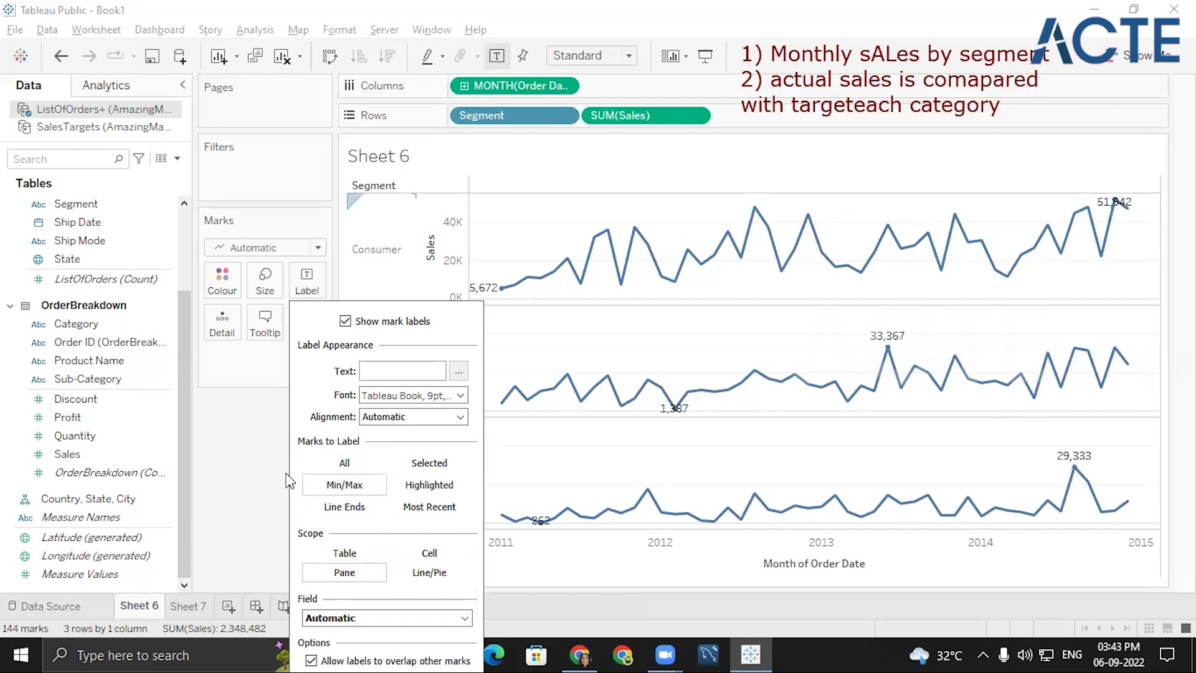
left_click(252, 471)
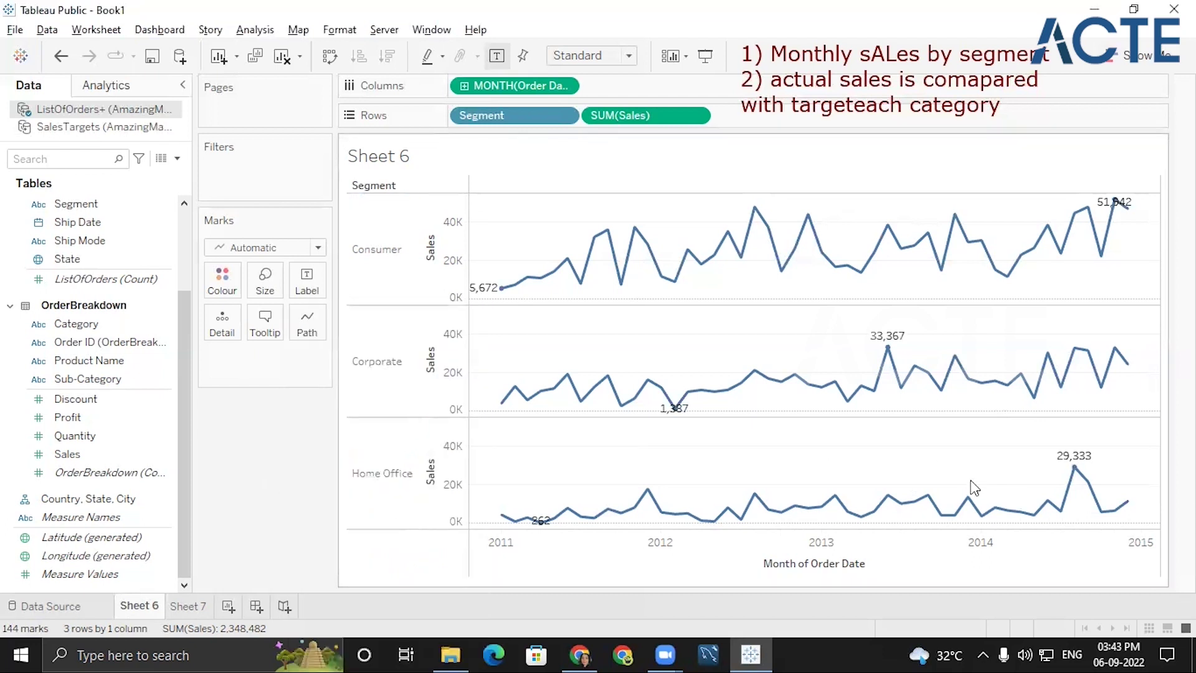
Step: Check which fields the Min/Max mark labels can be based on
left_click(302, 294)
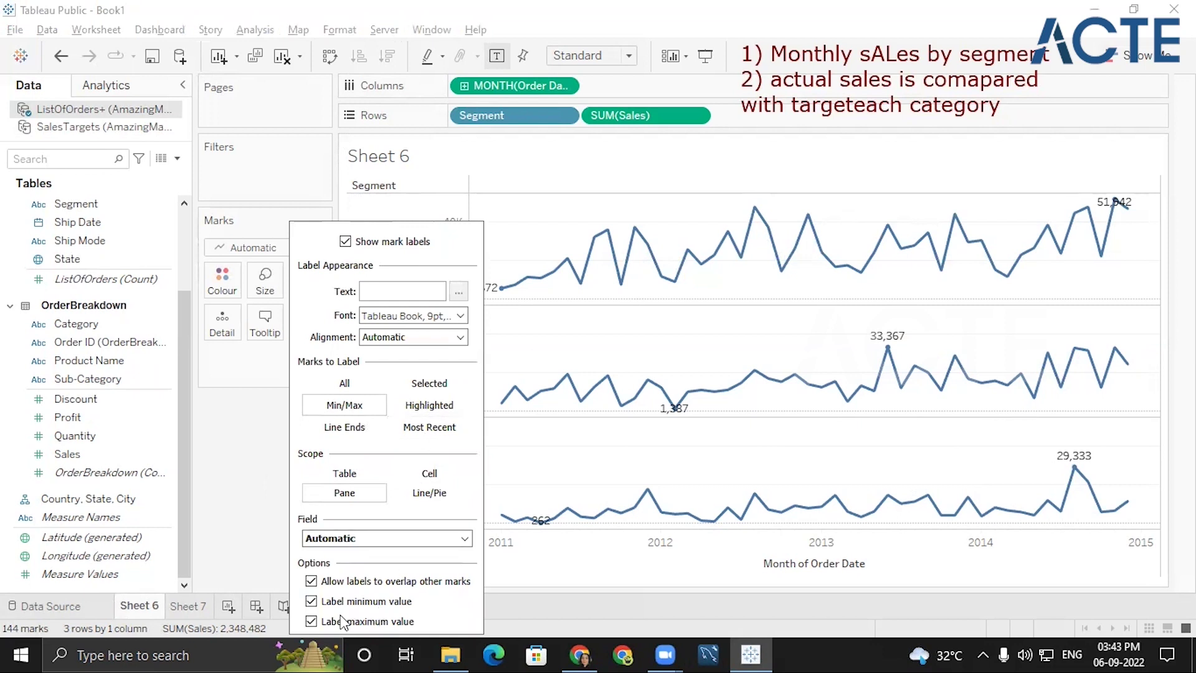
left_click(401, 535)
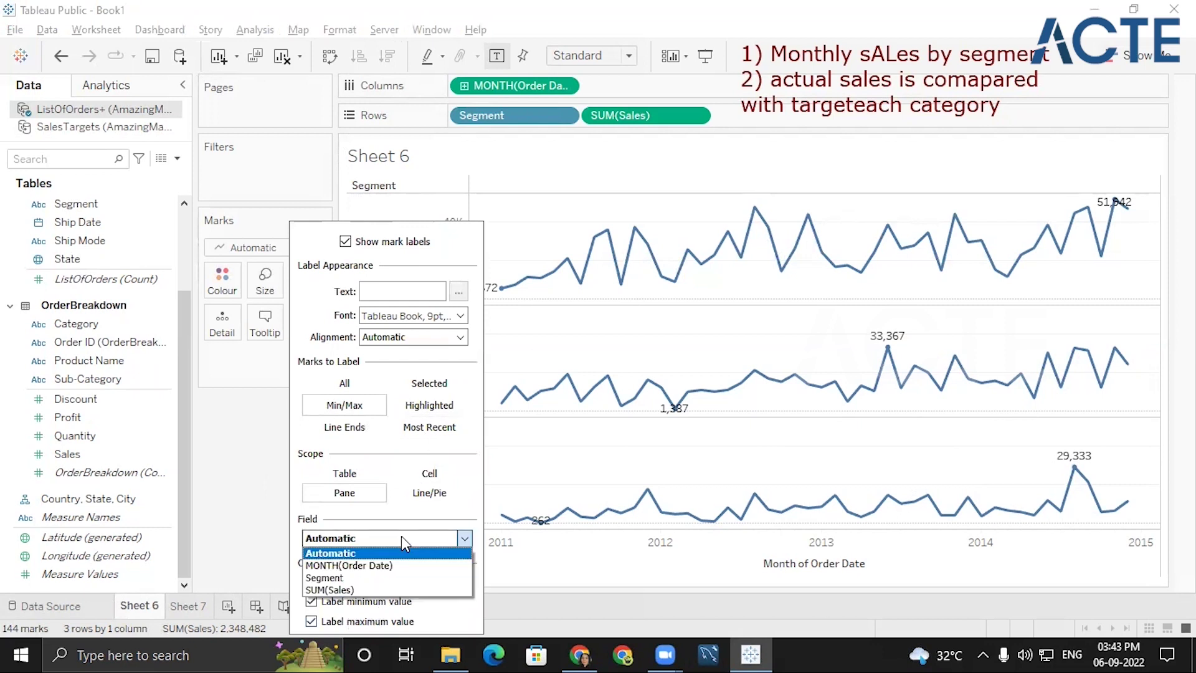
Step: Remove the Quantity field from the OrderBreakdown table
left_click(93, 435)
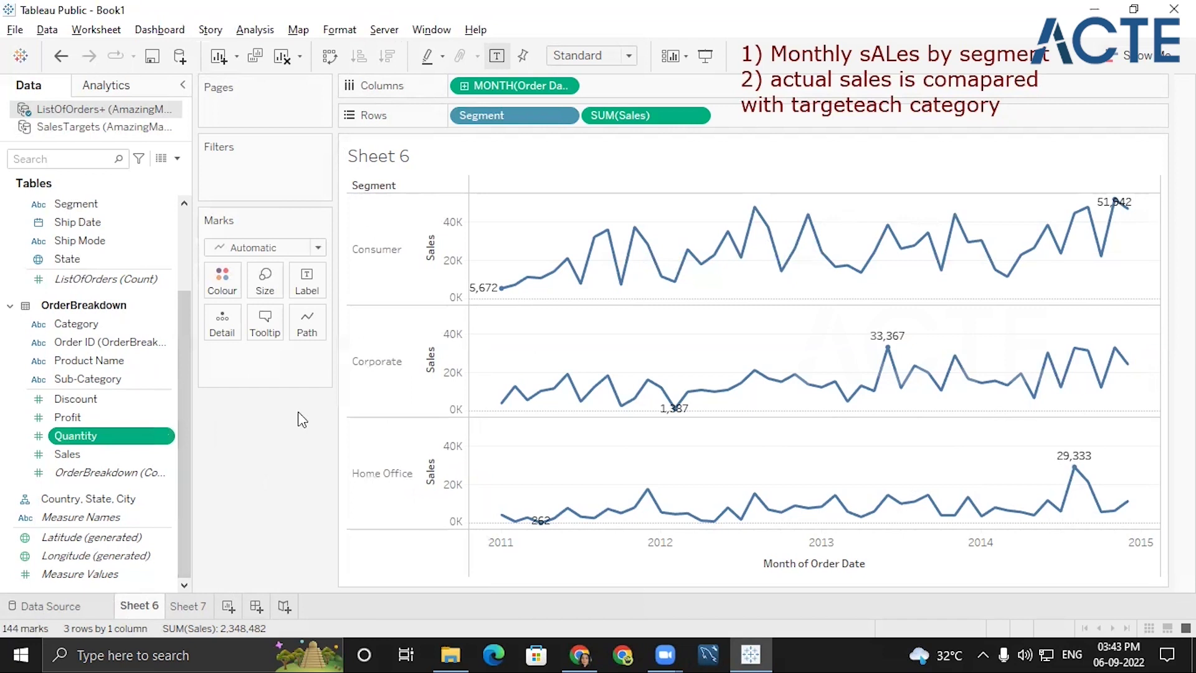
key("Delete")
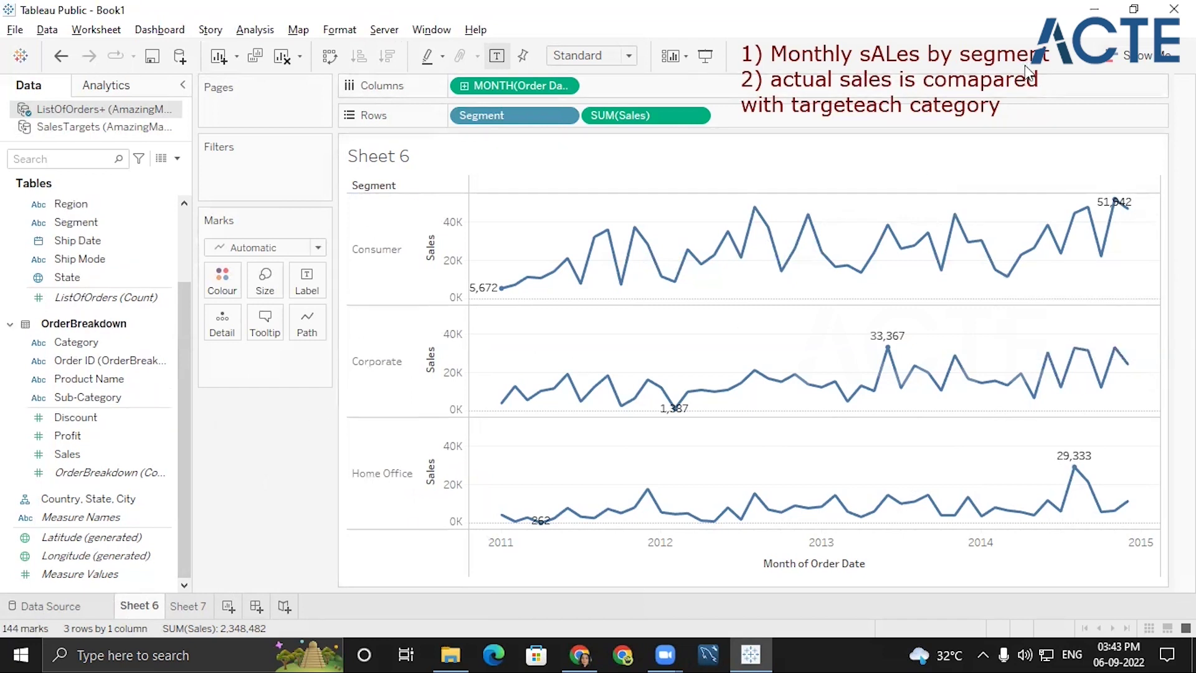
mouse_move(747, 274)
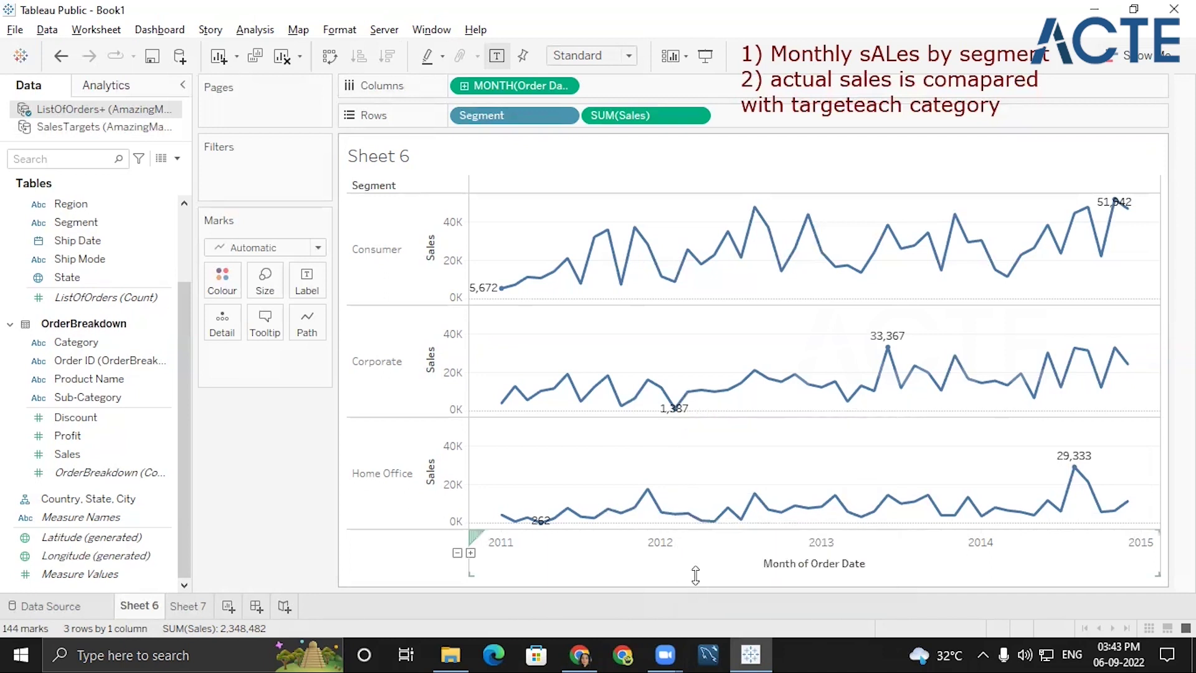
mouse_move(608, 237)
mouse_move(638, 515)
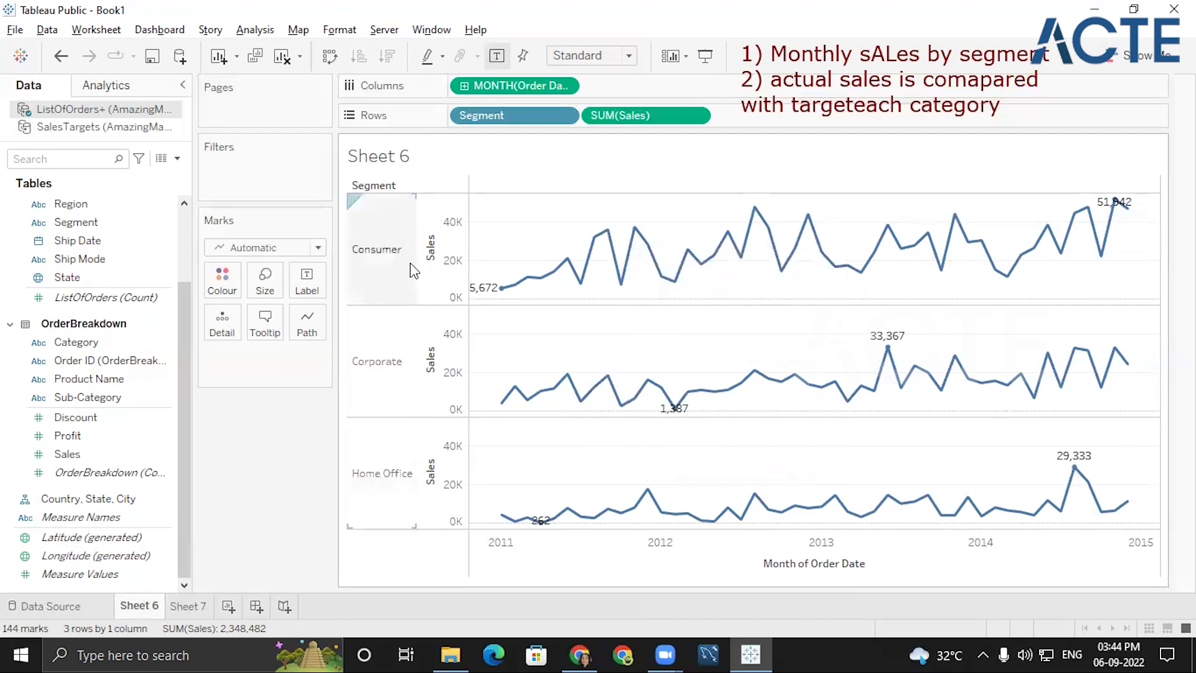
left_click(399, 286)
right_click(398, 282)
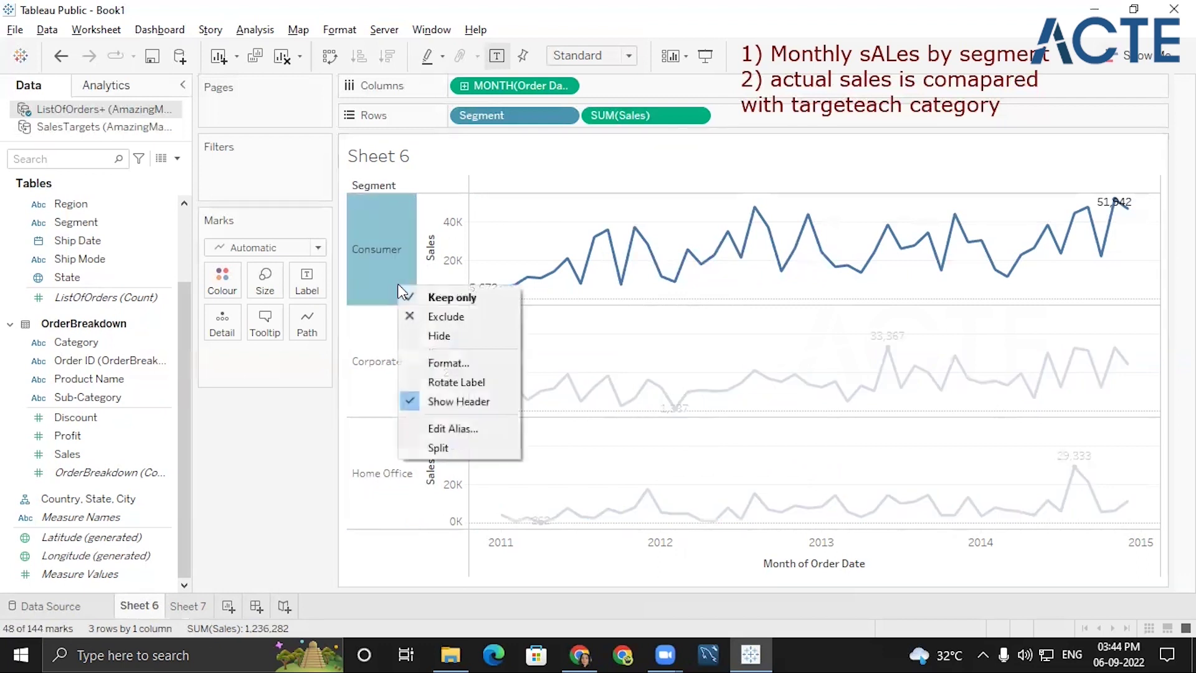
left_click(444, 567)
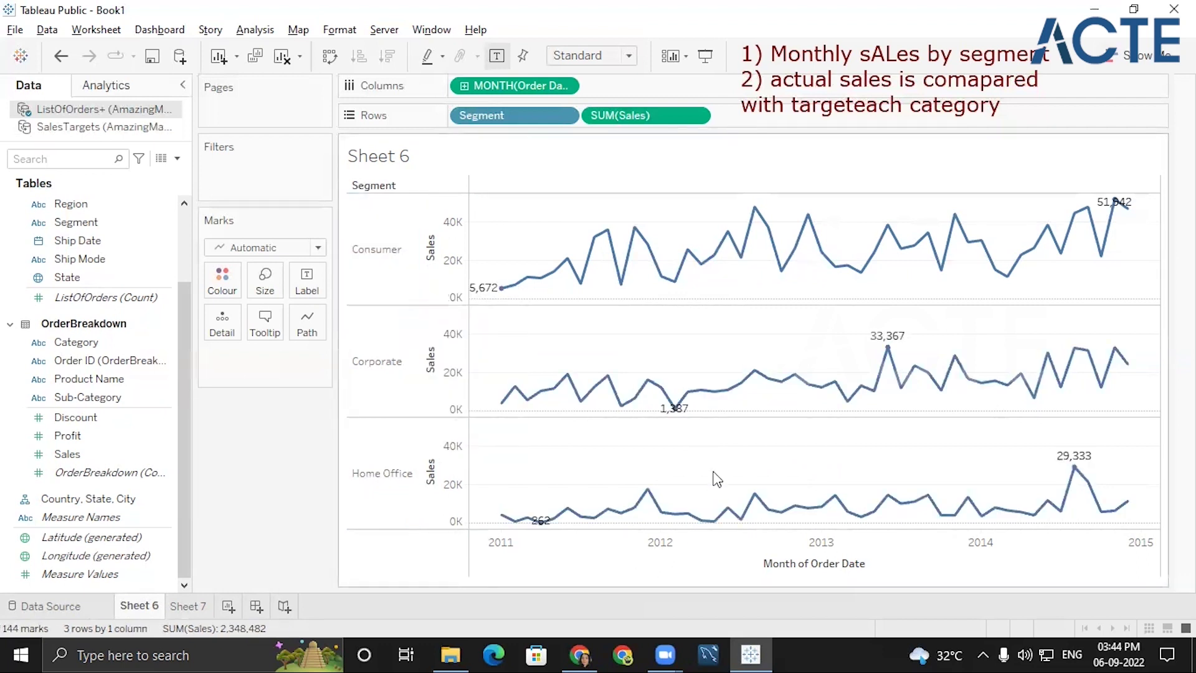
right_click(719, 454)
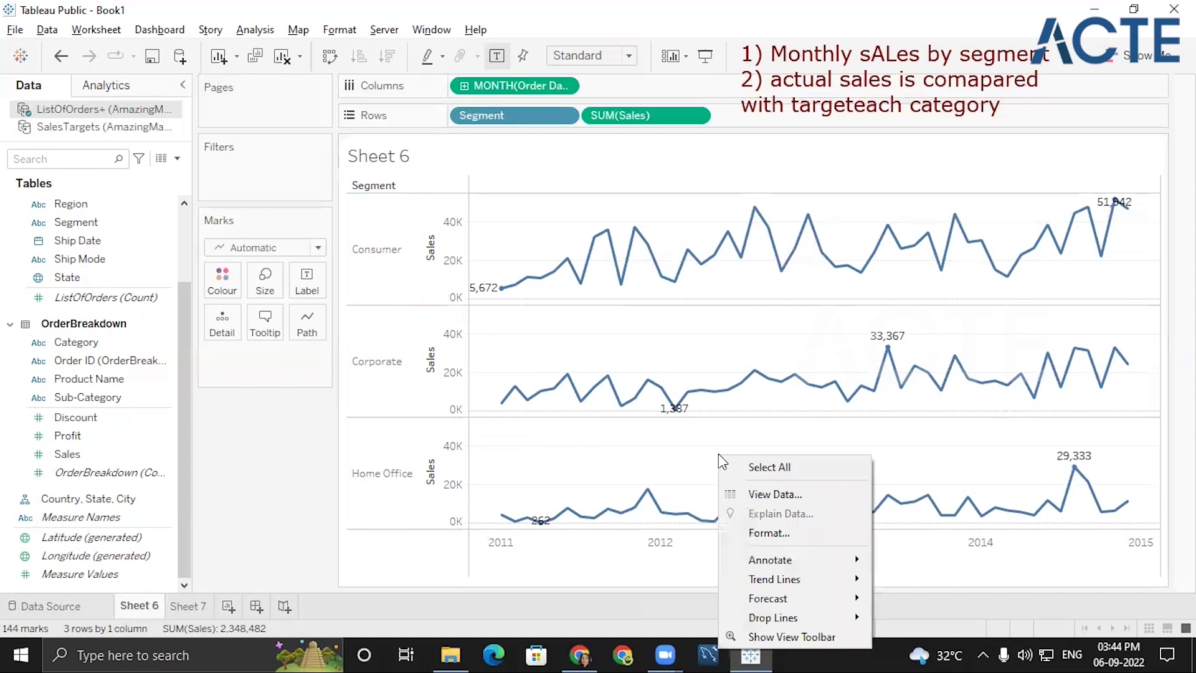
Step: Try rotating the segment row labels of the chart and undo the rotation
left_click(395, 374)
right_click(395, 372)
left_click(417, 470)
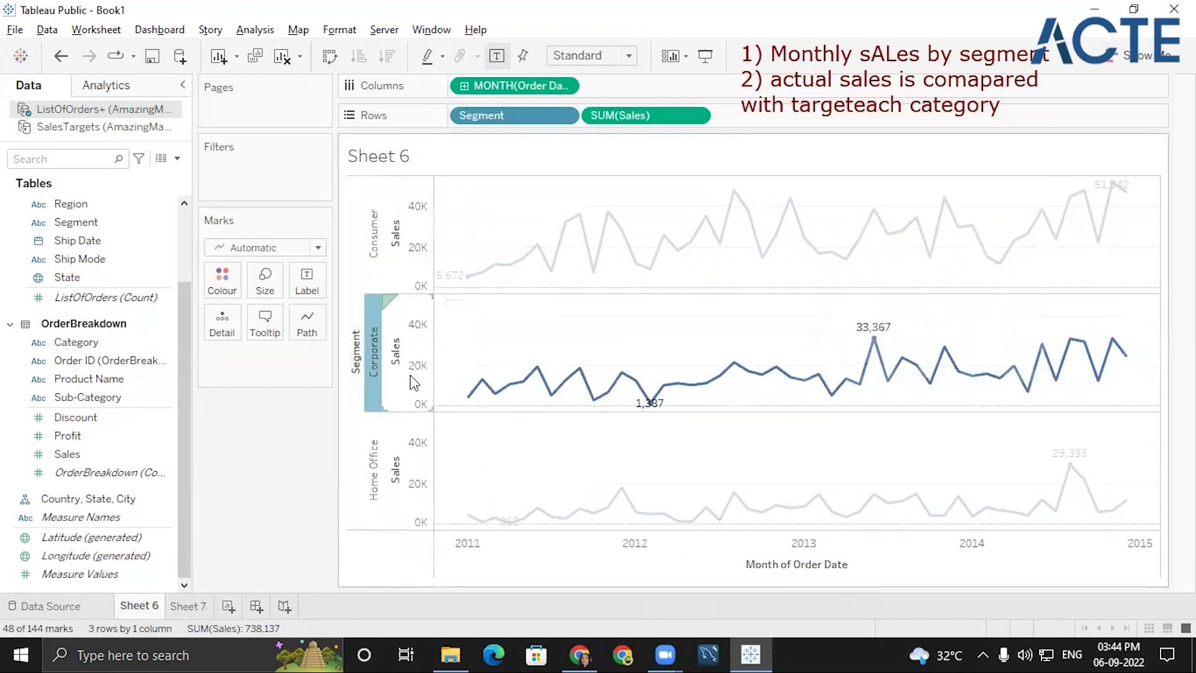
key("ctrl+z")
left_click(543, 350)
right_click(543, 351)
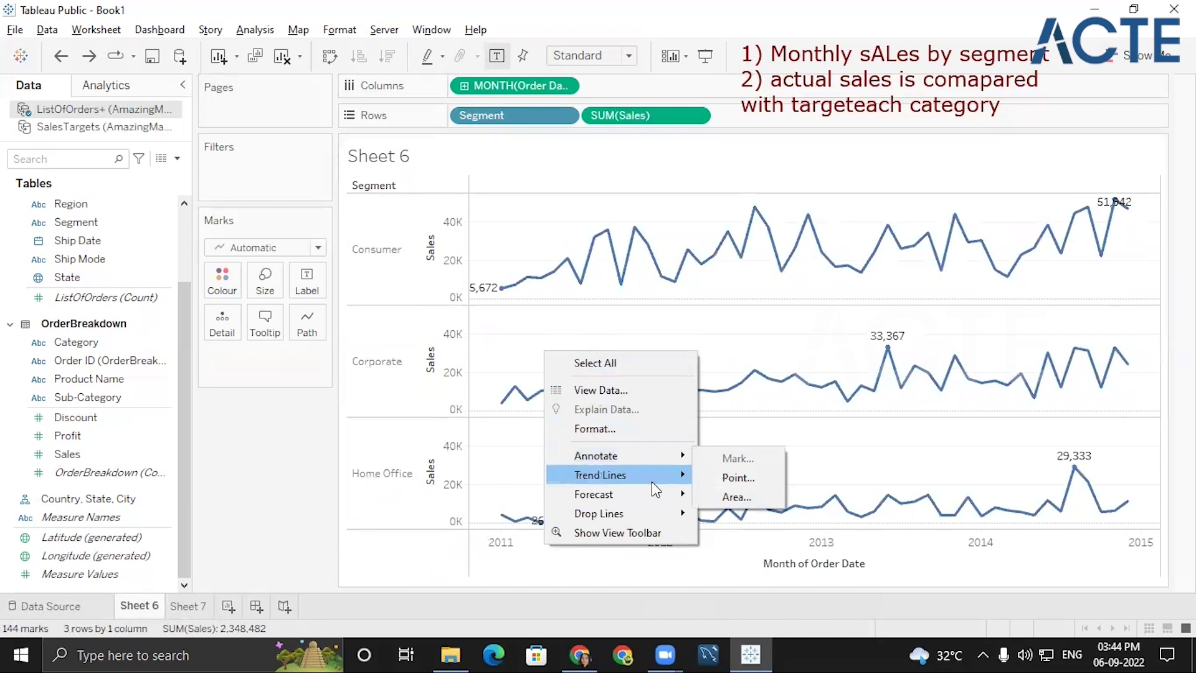
mouse_move(652, 483)
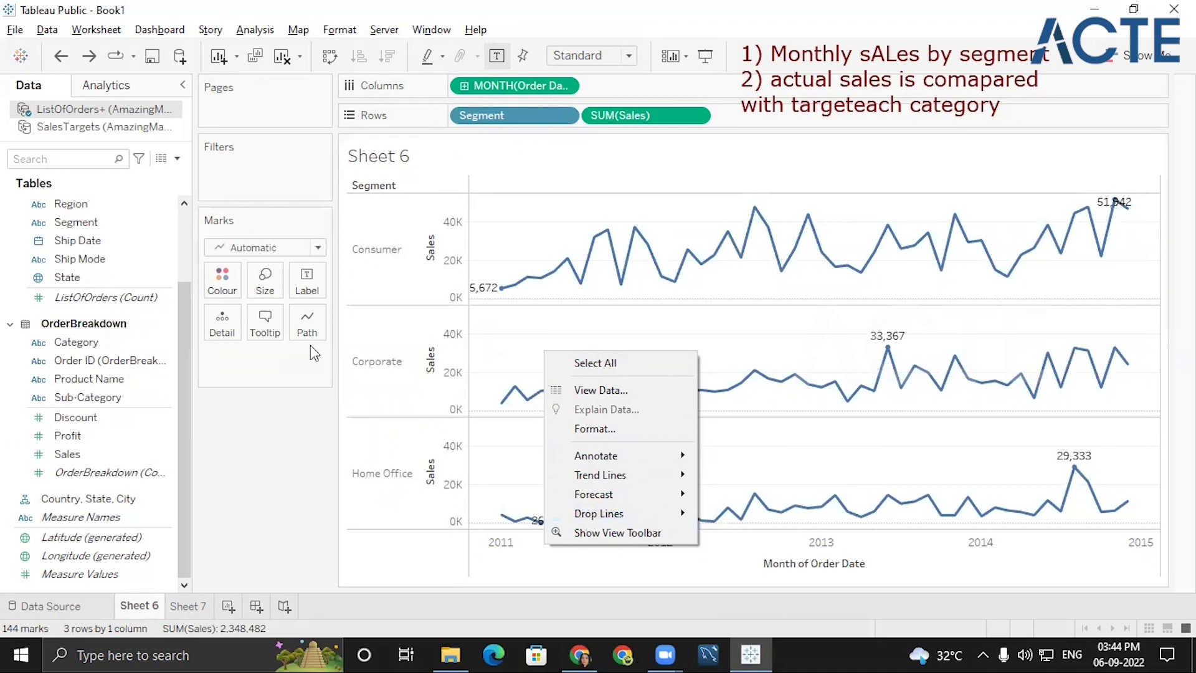
right_click(923, 551)
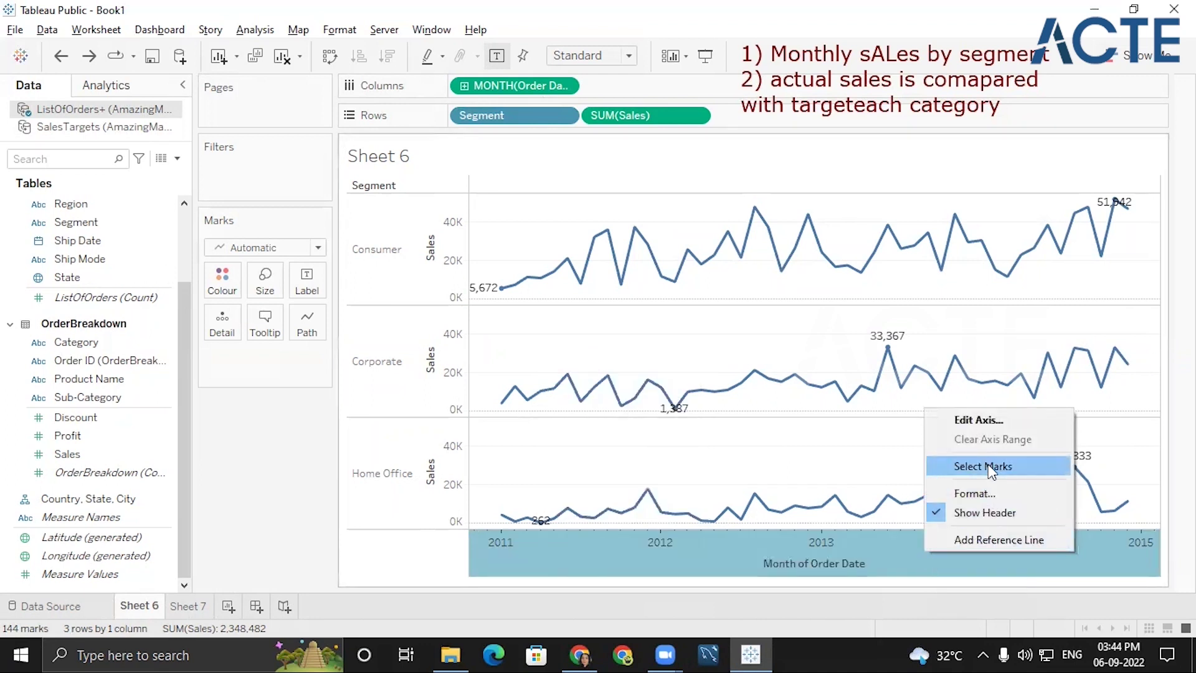
left_click(989, 414)
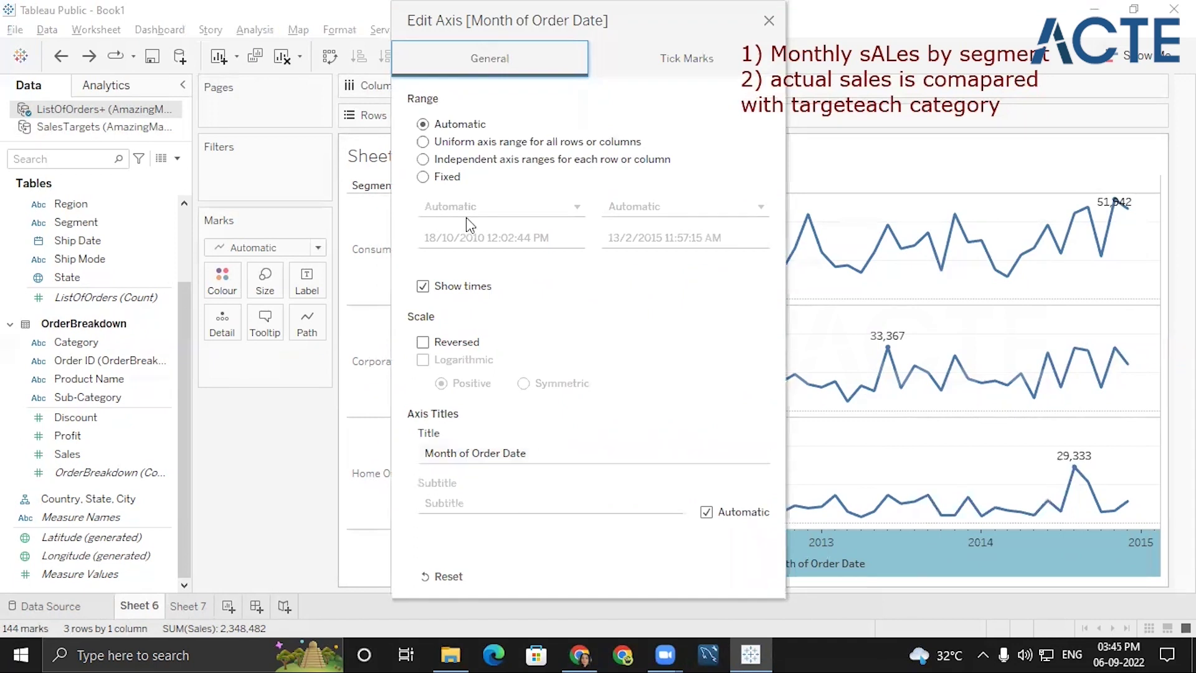
left_click(769, 21)
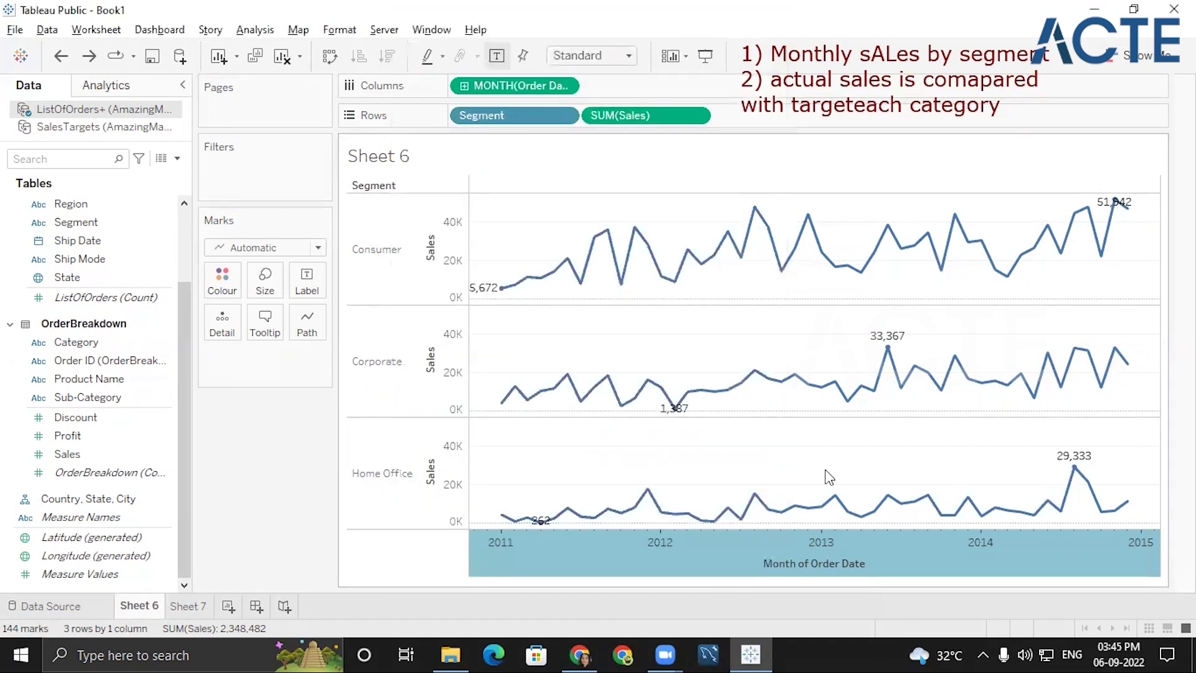
Step: Change the title of the order date axis to Months
right_click(801, 559)
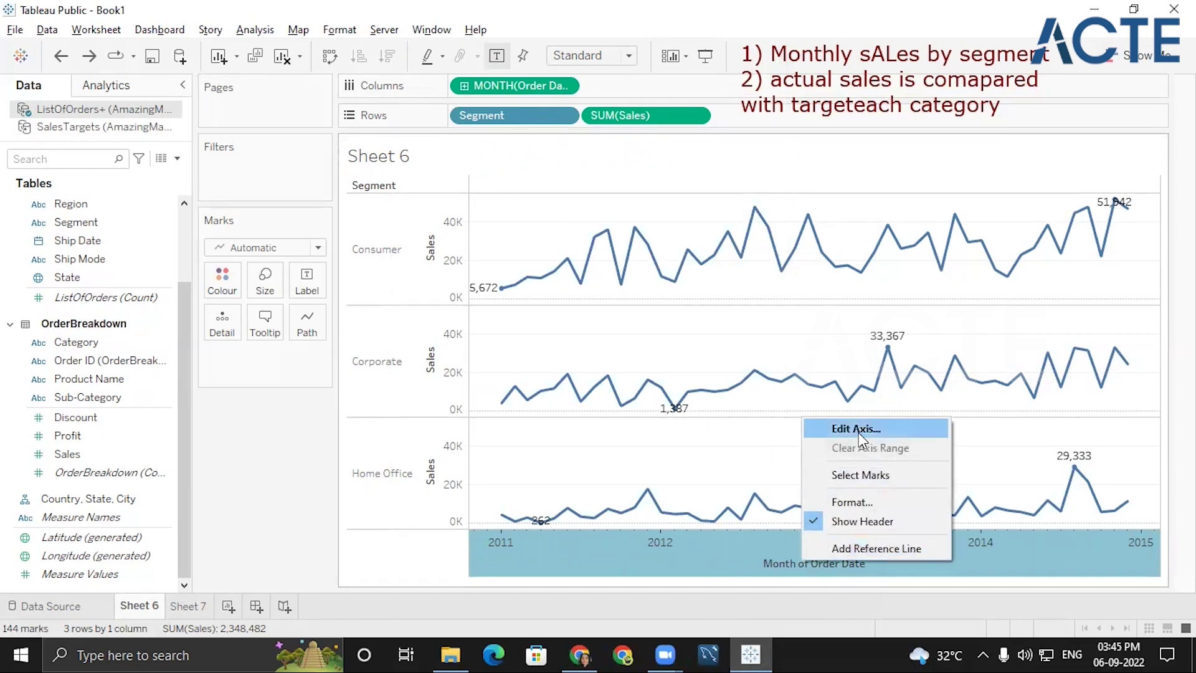
key("Escape")
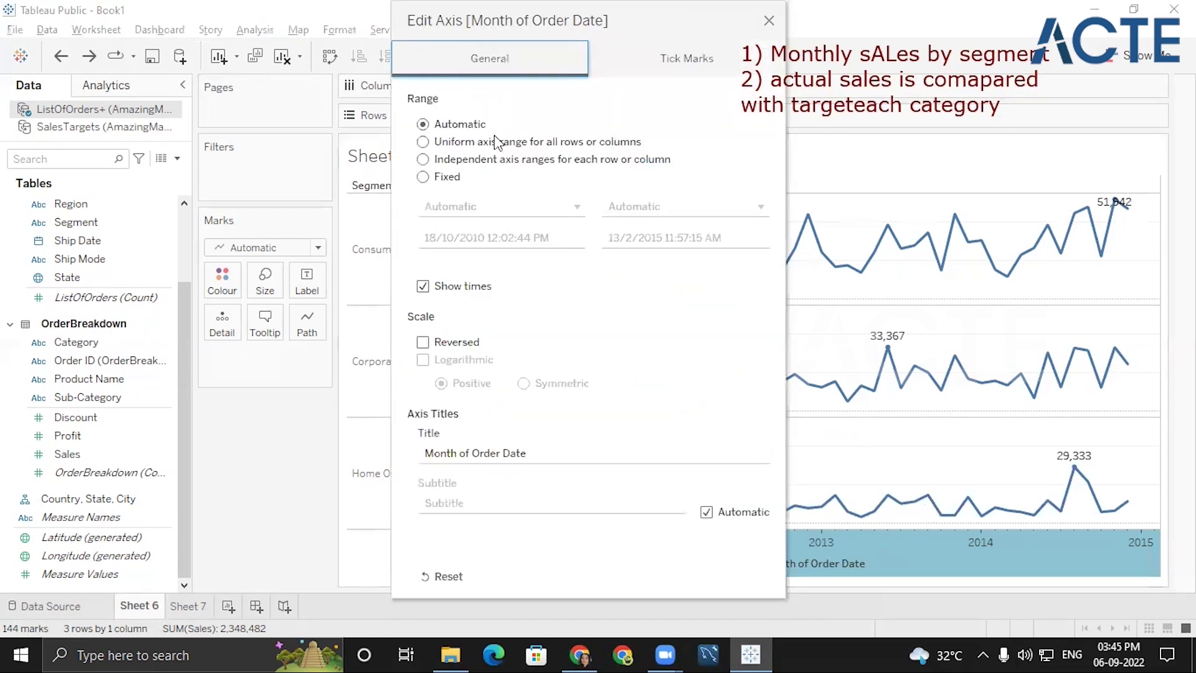
triple_click(477, 455)
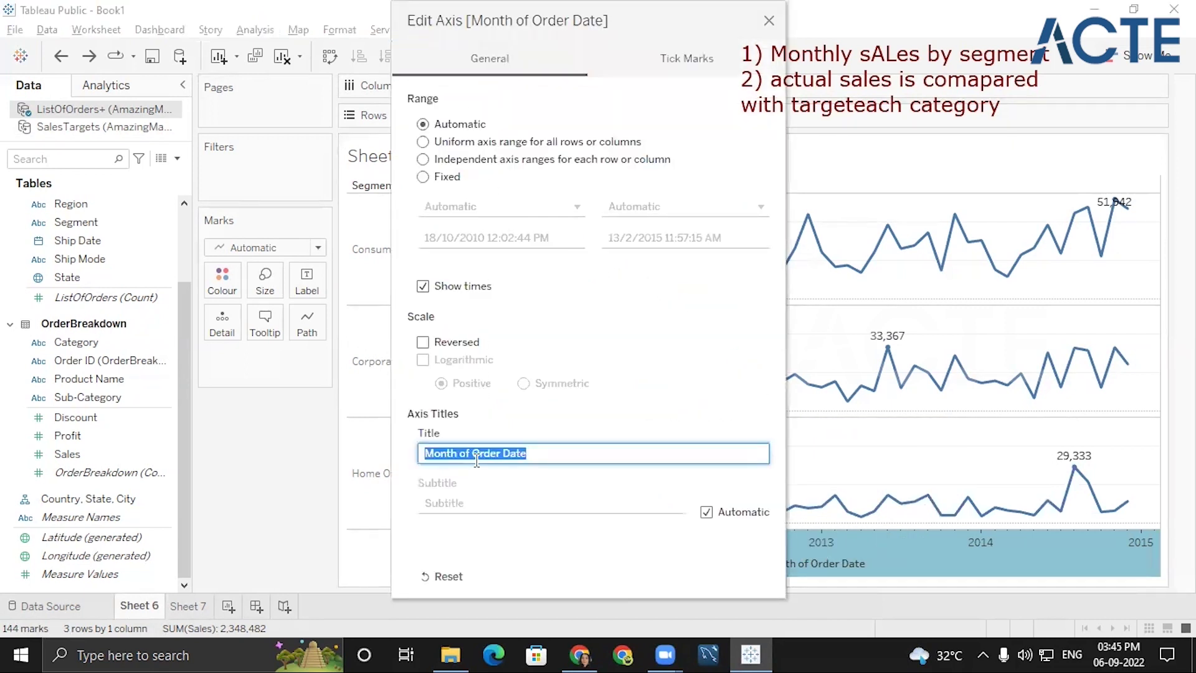
key("BackSpace")
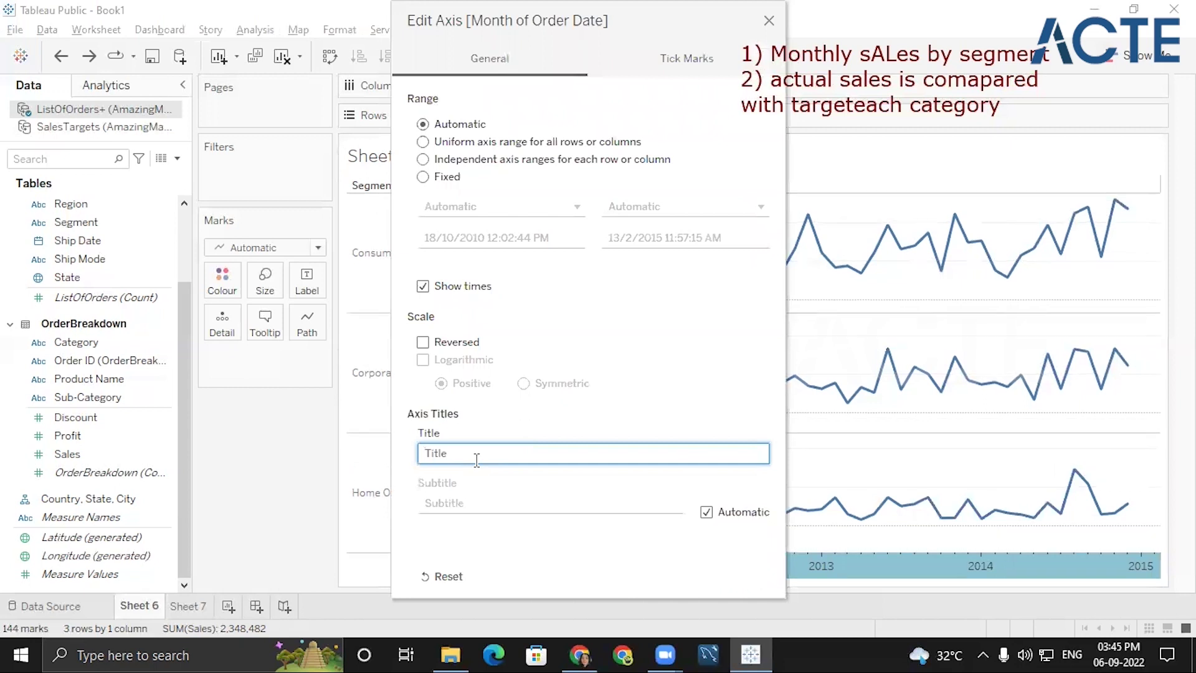
type("Months")
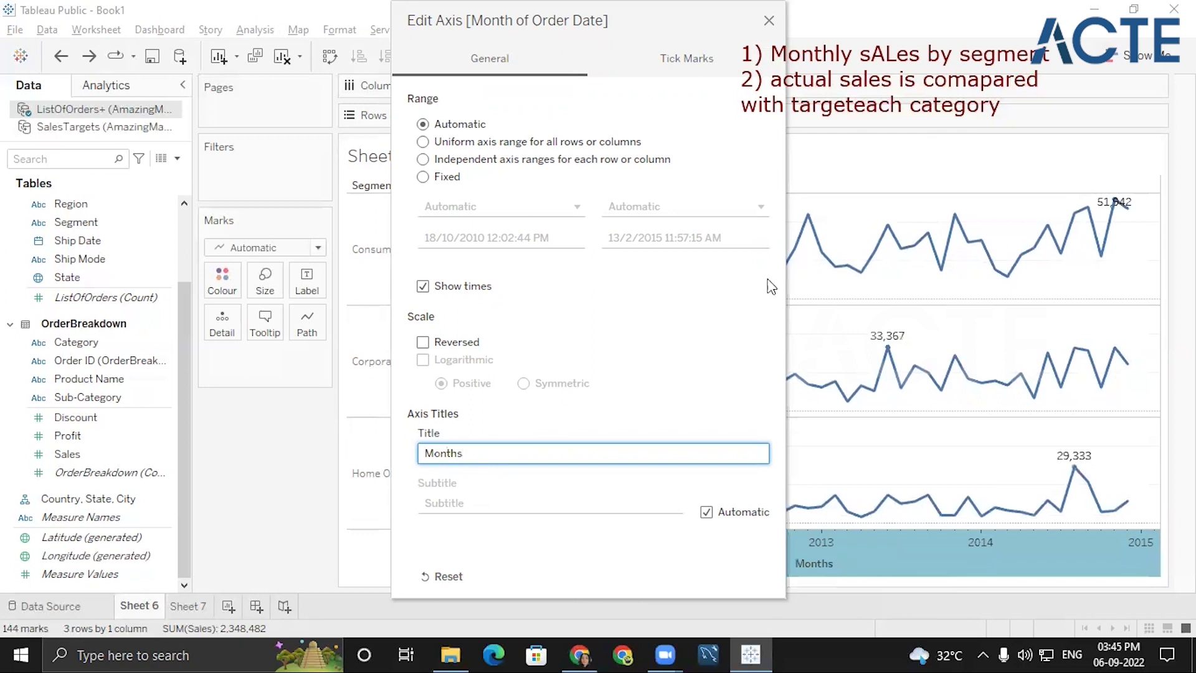
left_click(701, 57)
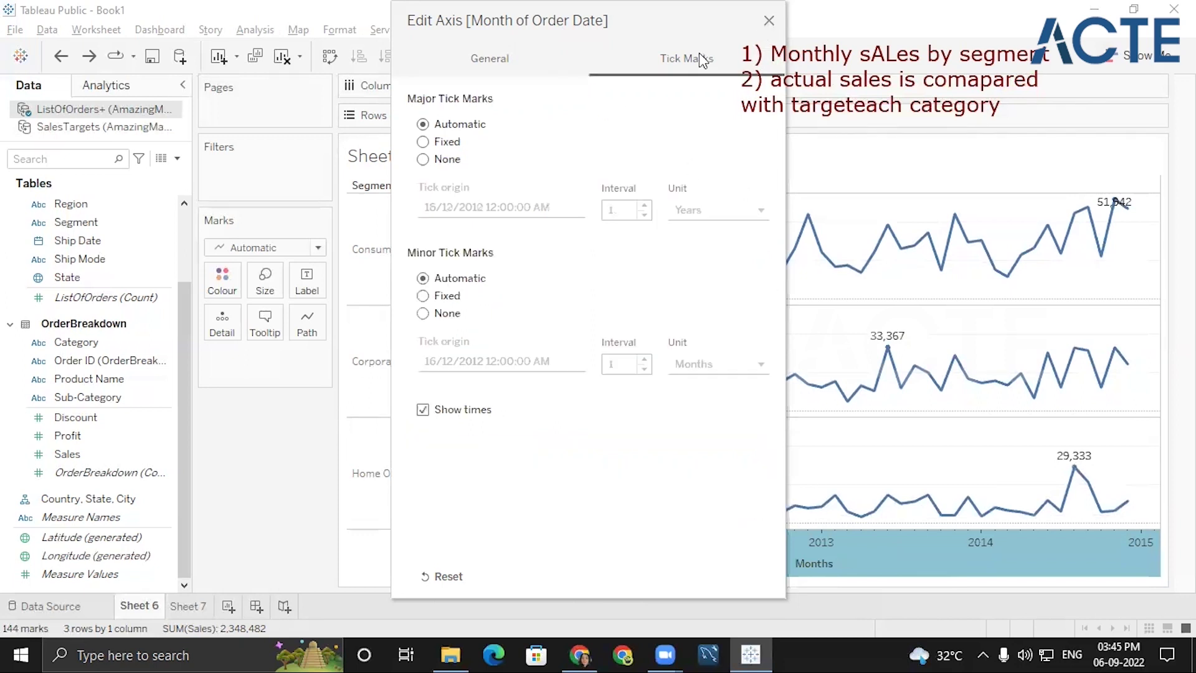
left_click(769, 21)
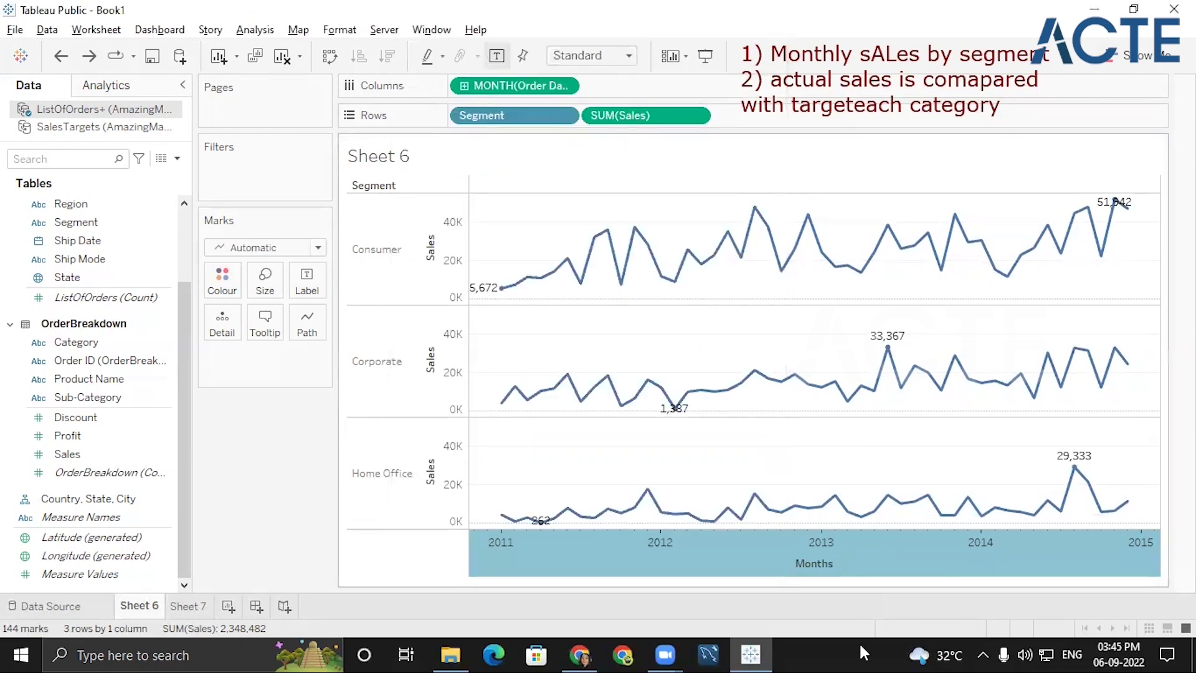
Step: Examine which recommended chart types suit the fields in the monthly sales view
mouse_move(671, 519)
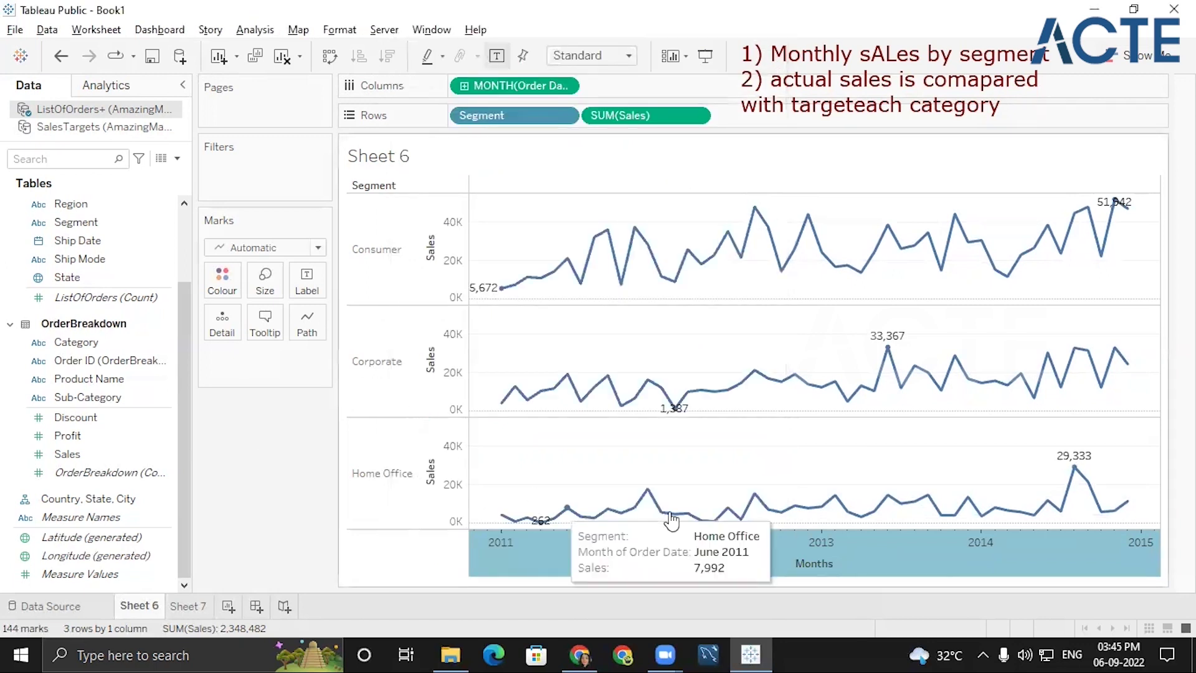
right_click(755, 349)
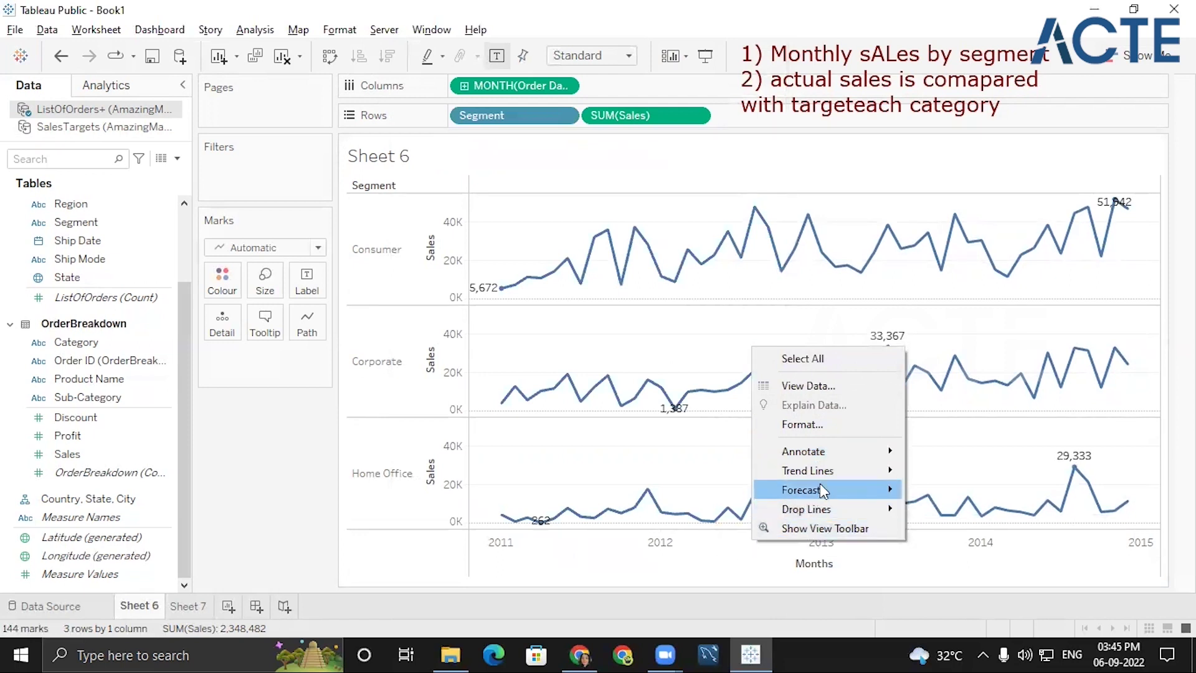
left_click(690, 552)
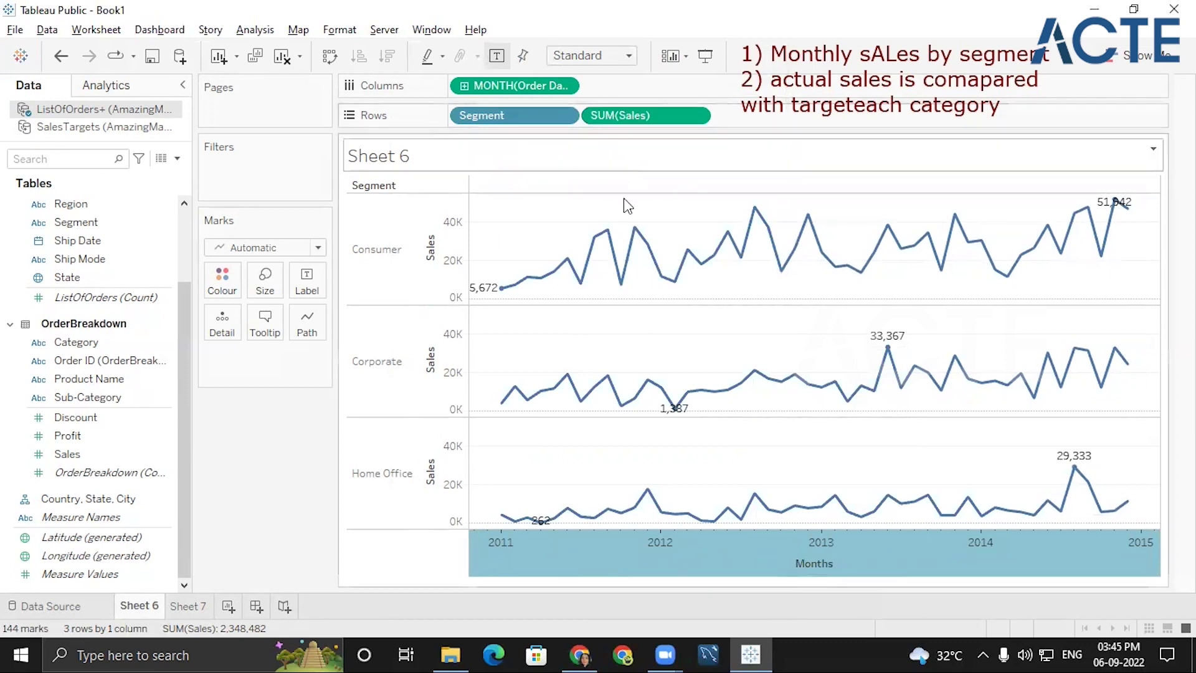
left_click(1143, 55)
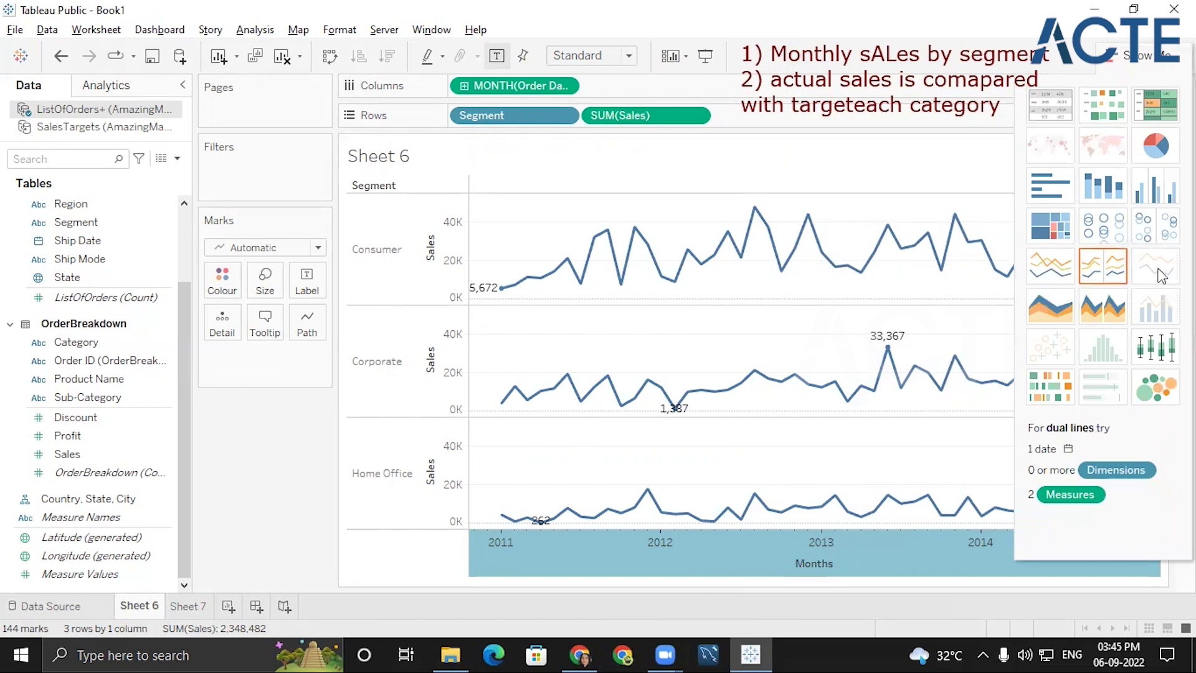
left_click(1143, 55)
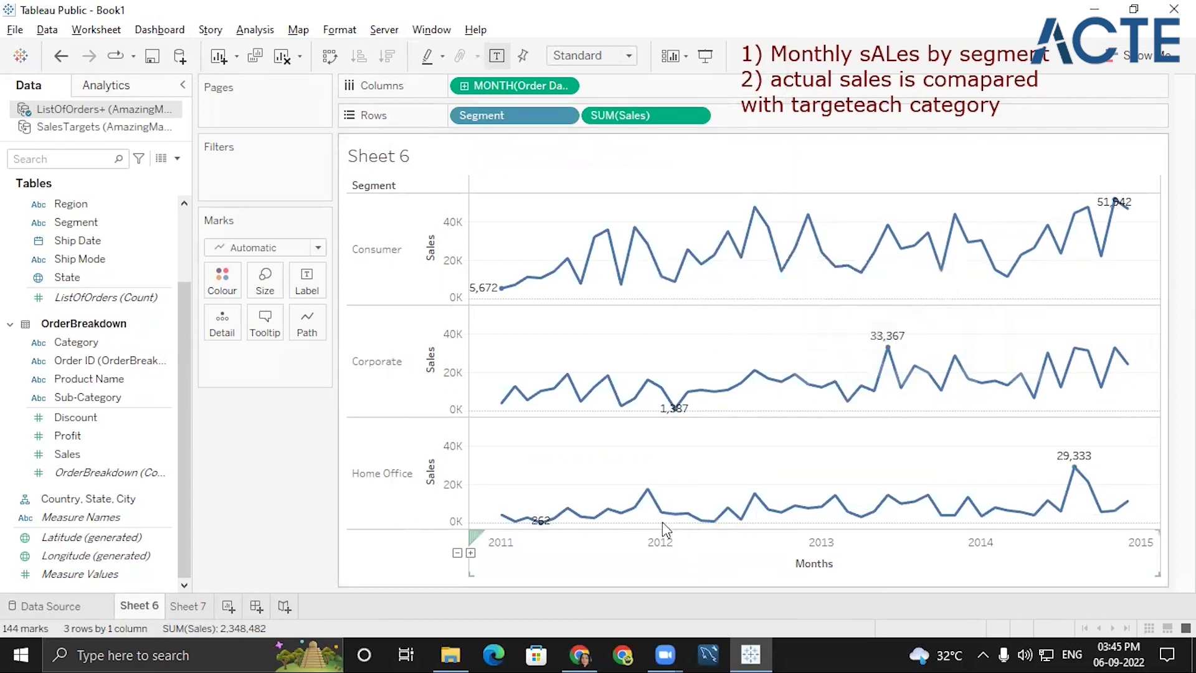
left_click(1127, 56)
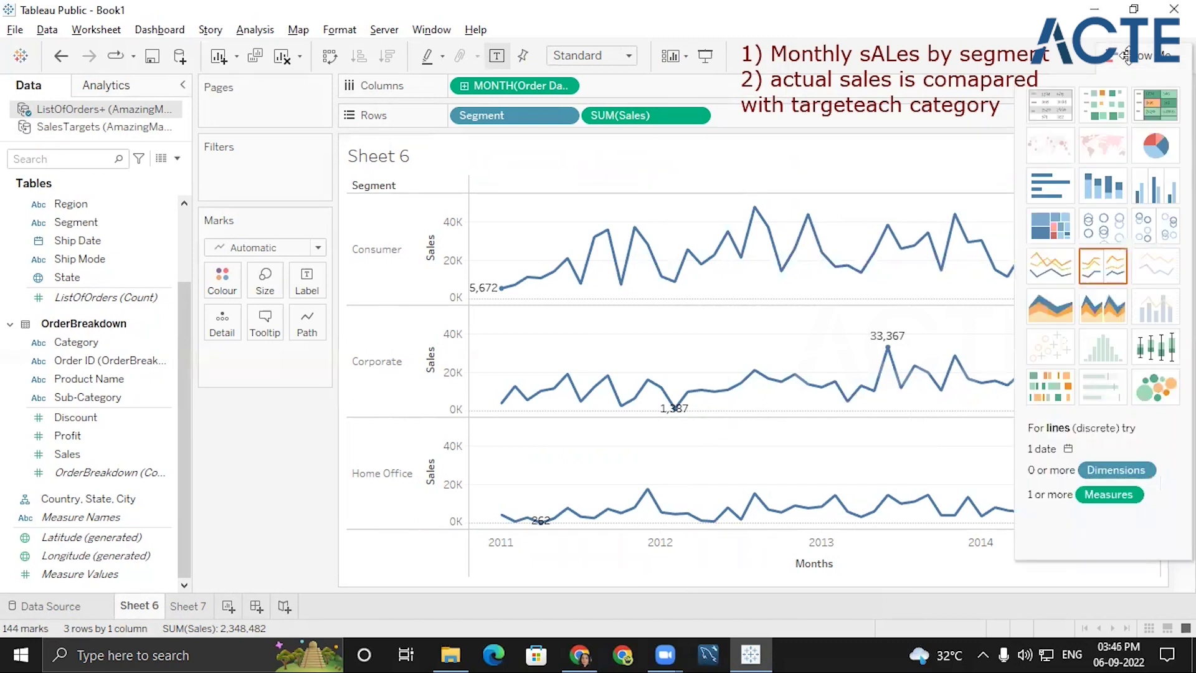
left_click(1129, 55)
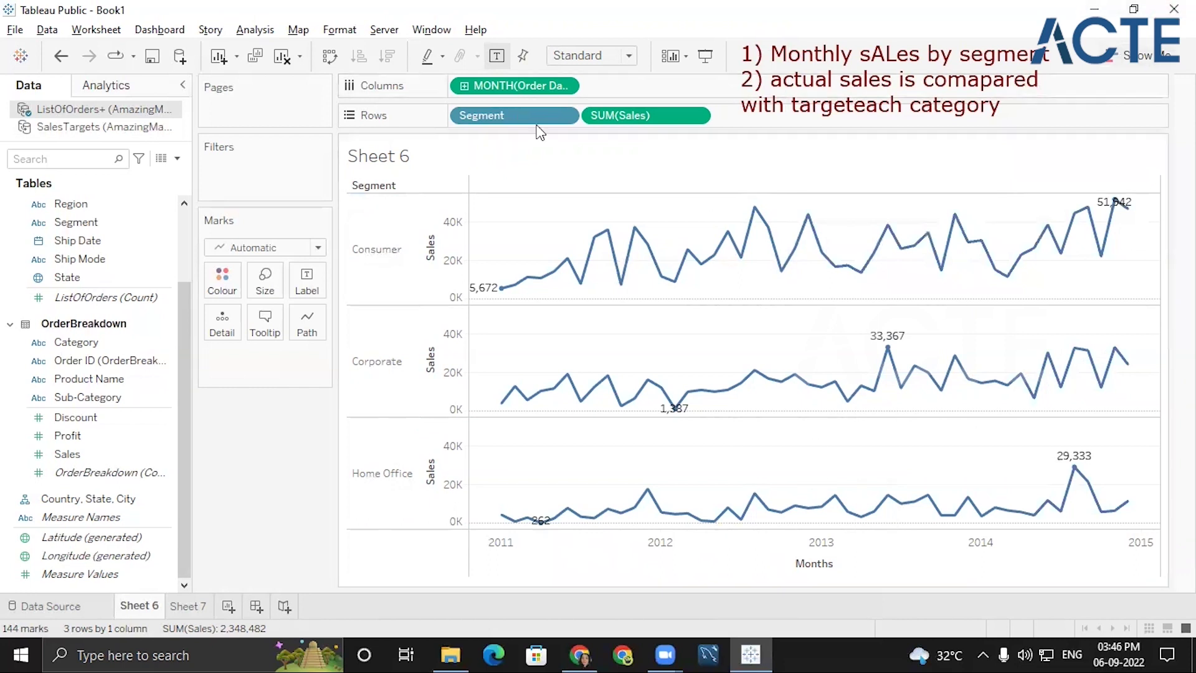
Step: Try moving the Sales measure to the columns, and return it to the rows after Segment
left_click_drag(616, 123, 633, 91)
left_click_drag(688, 151, 691, 156)
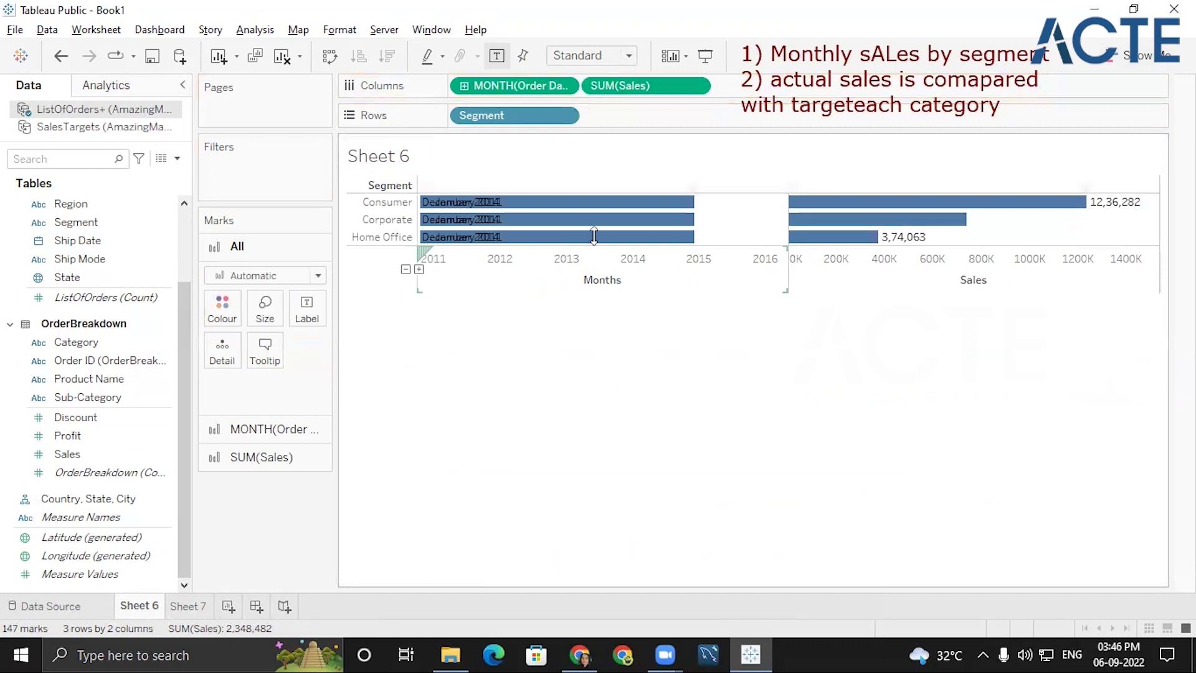
left_click_drag(623, 85, 663, 113)
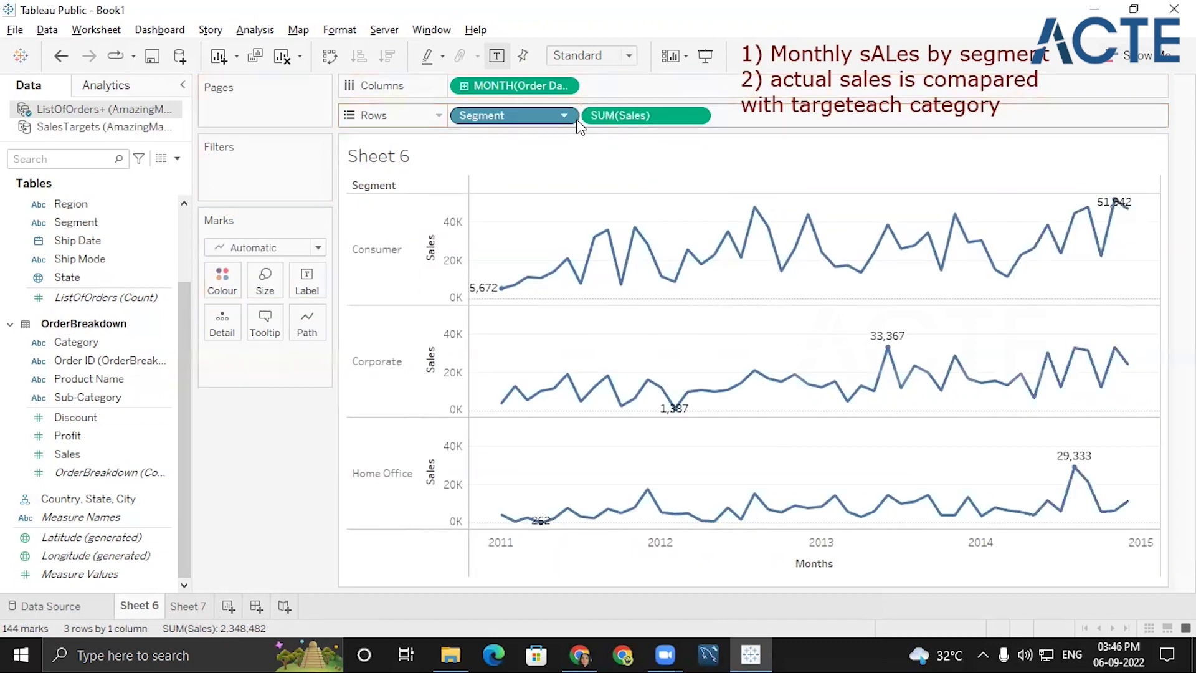
left_click_drag(699, 113, 526, 119)
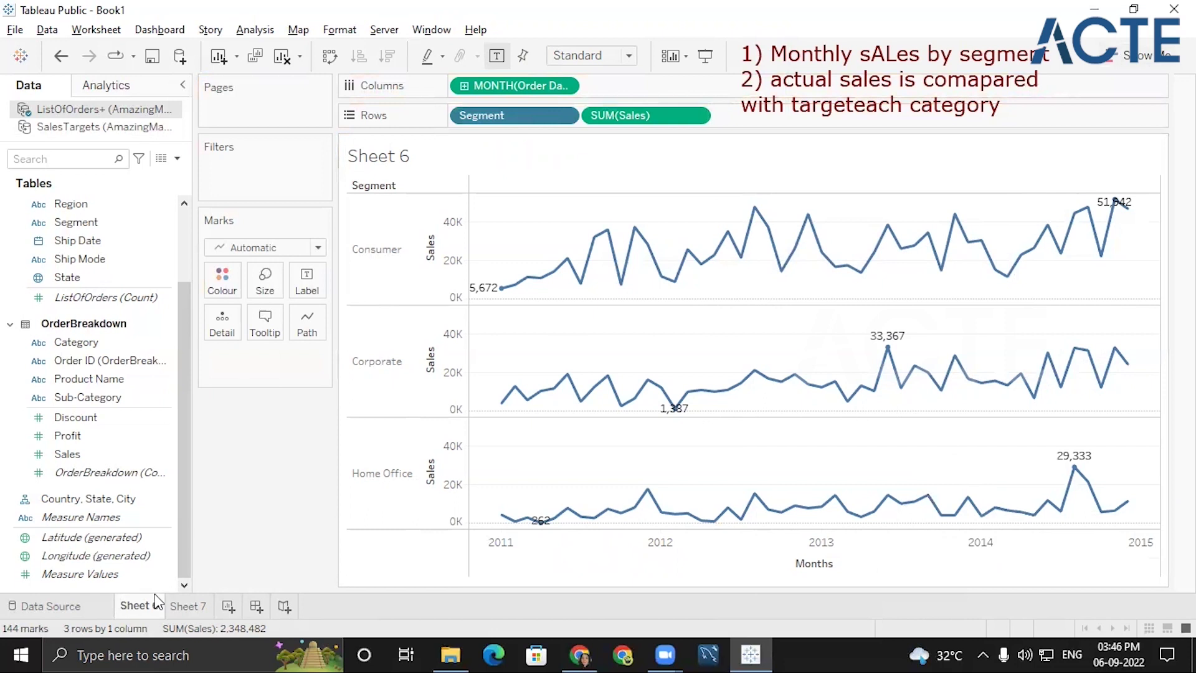
Step: Switch to Sheet 7 and list the Category field from OrderBreakdown in the rows
left_click(180, 609)
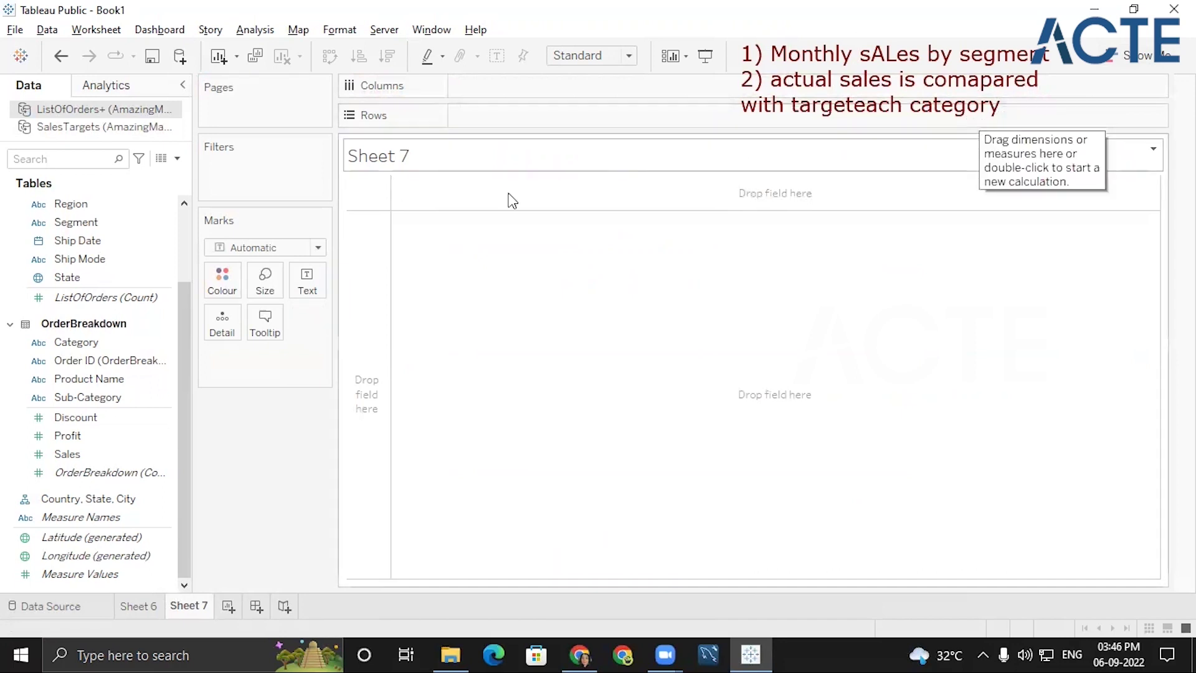
left_click(93, 222)
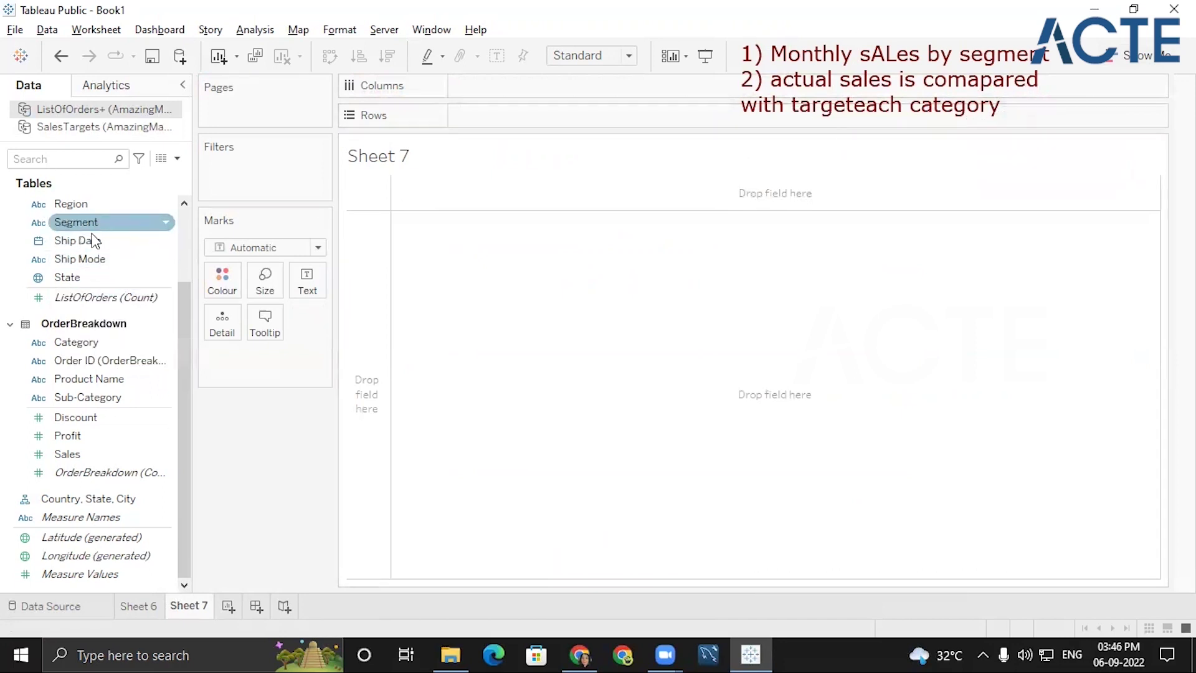
left_click(94, 360)
double_click(75, 342)
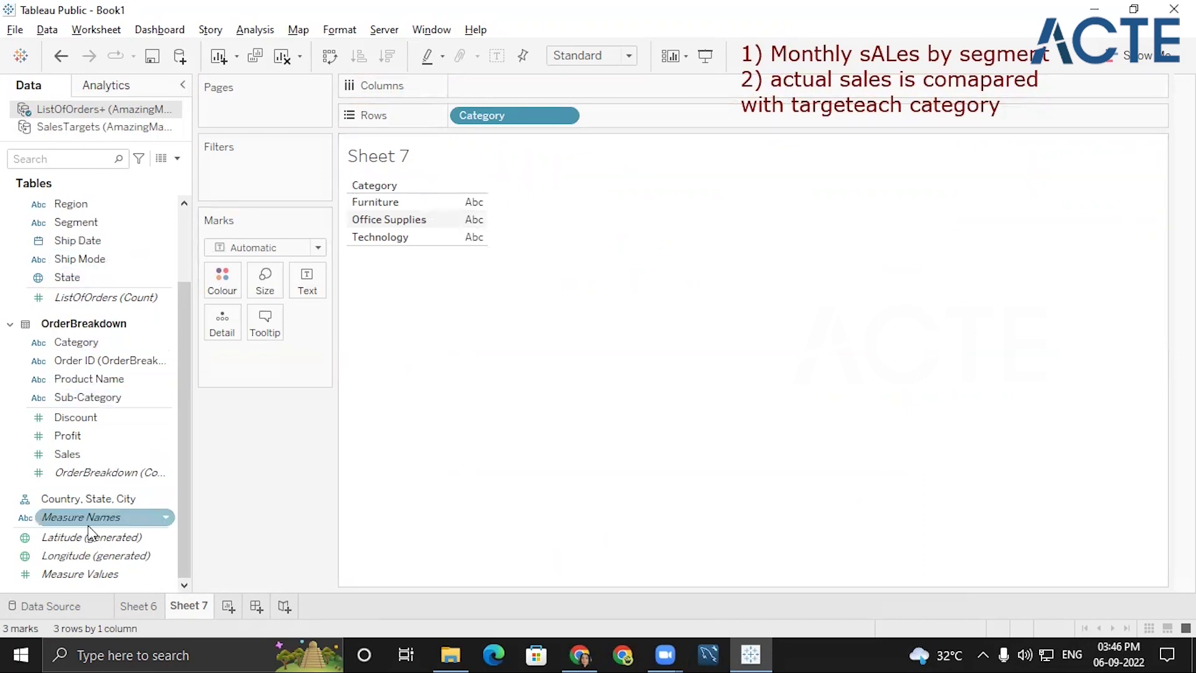
Step: Place Order Date in the columns of Sheet 7 as a continuous month
scroll(188, 298, "up", 3)
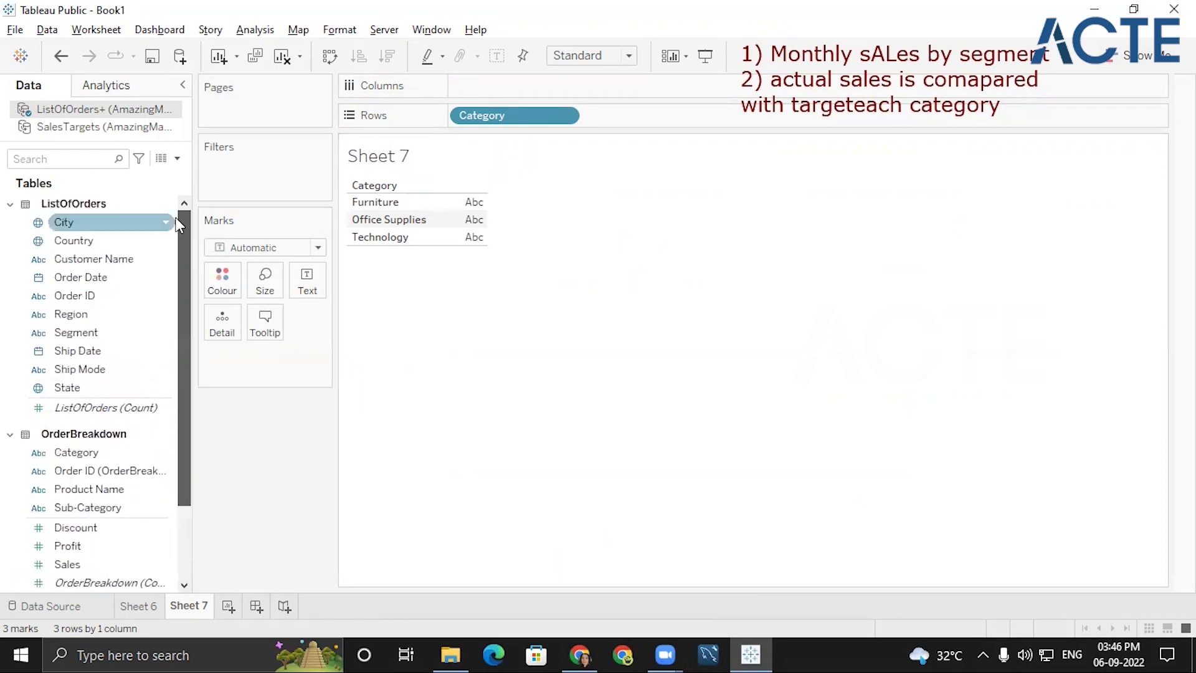
left_click_drag(79, 287, 564, 87)
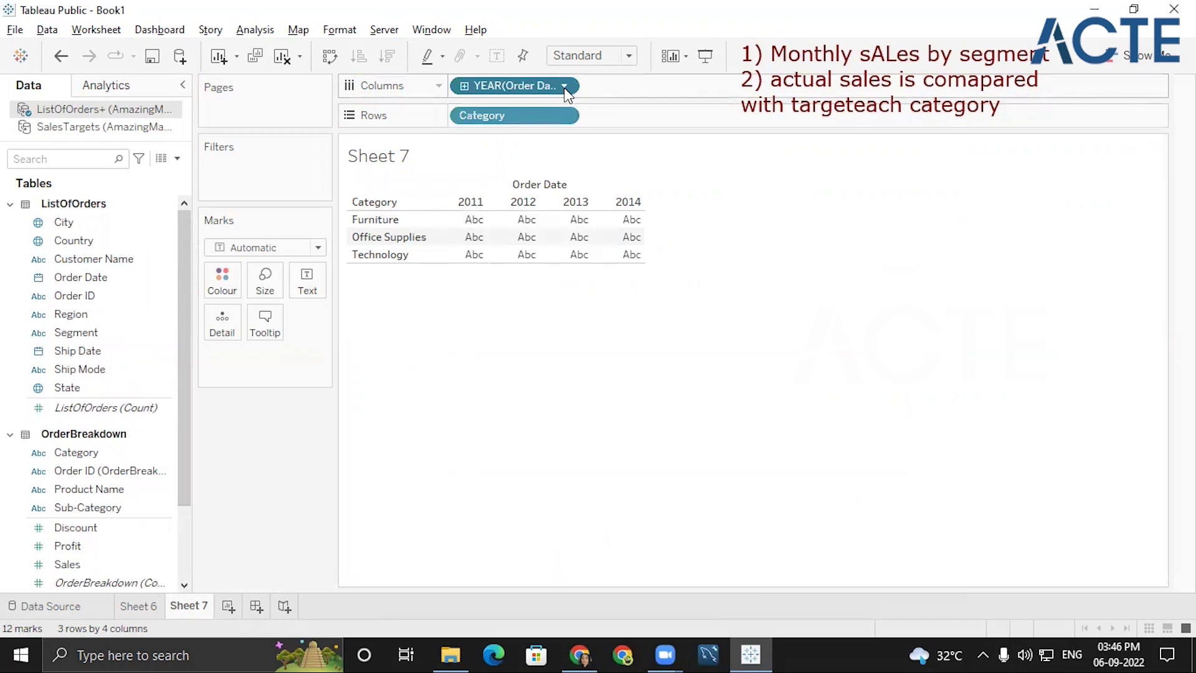
left_click(564, 87)
left_click(510, 424)
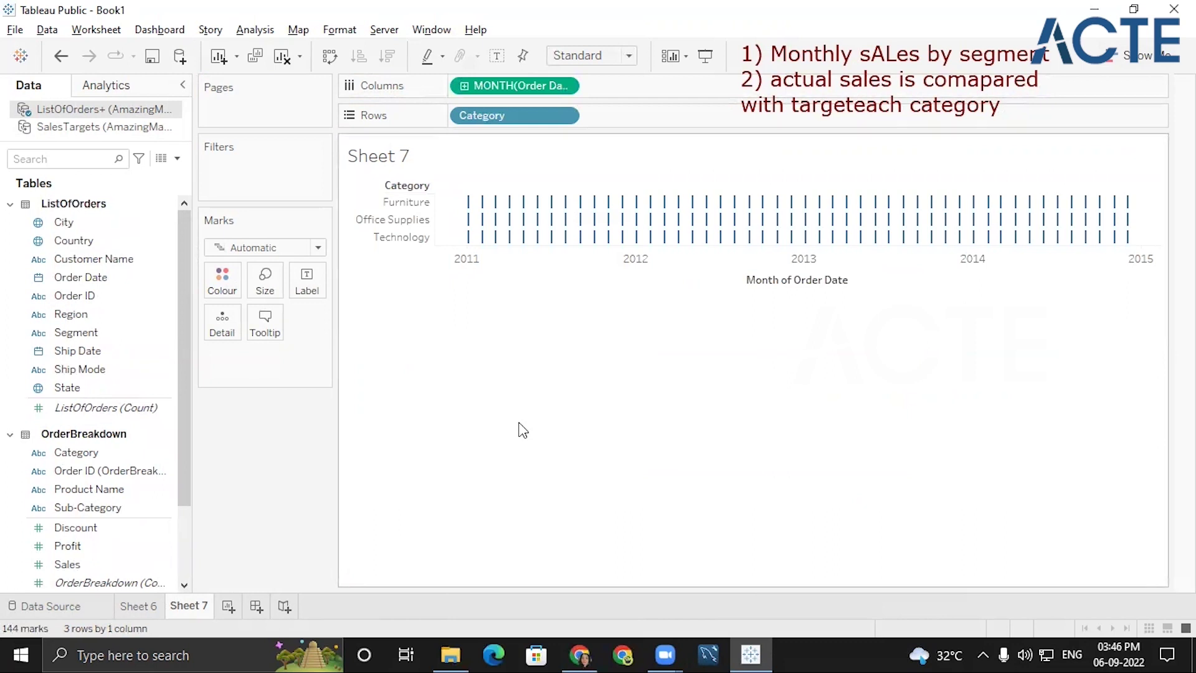
Step: Switch to the SalesTargets data source and make its blend relationship with ListOfOrders+ custom
left_click(86, 128)
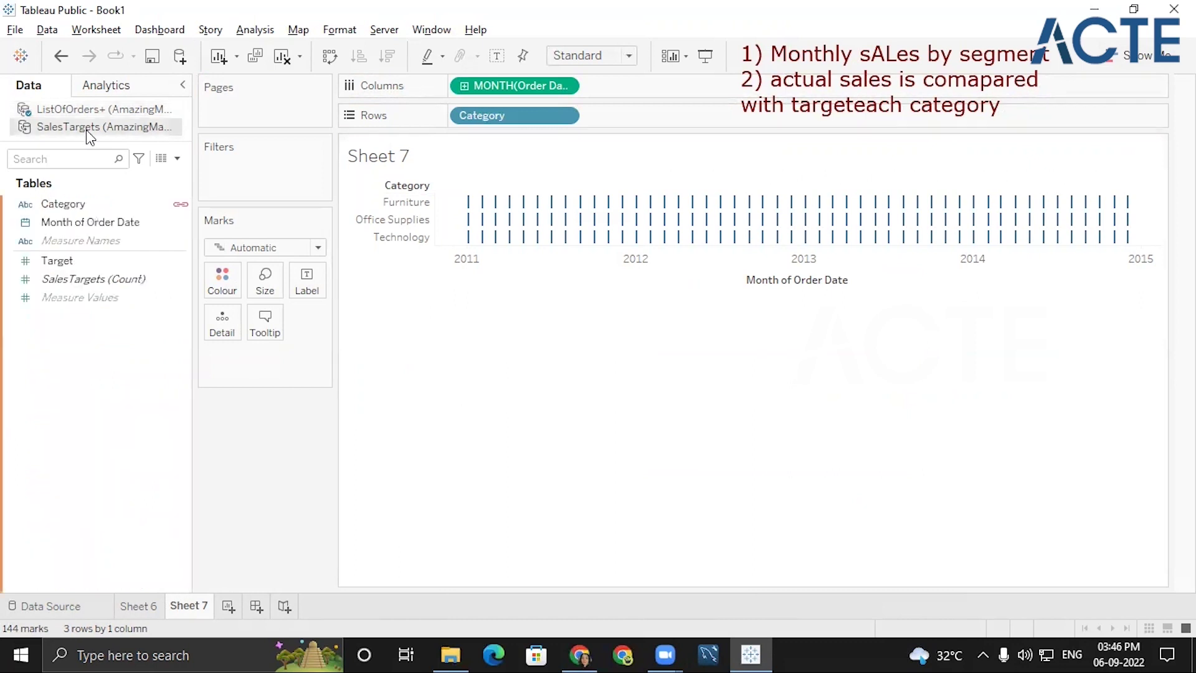
left_click(175, 204)
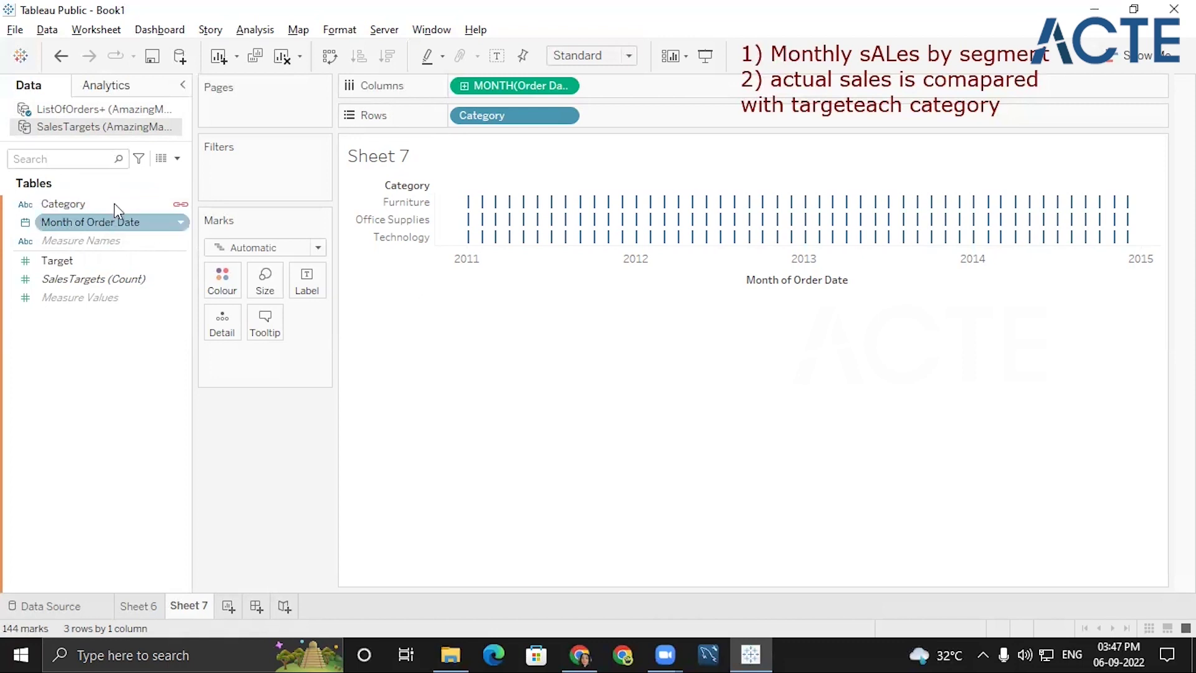
left_click(174, 227)
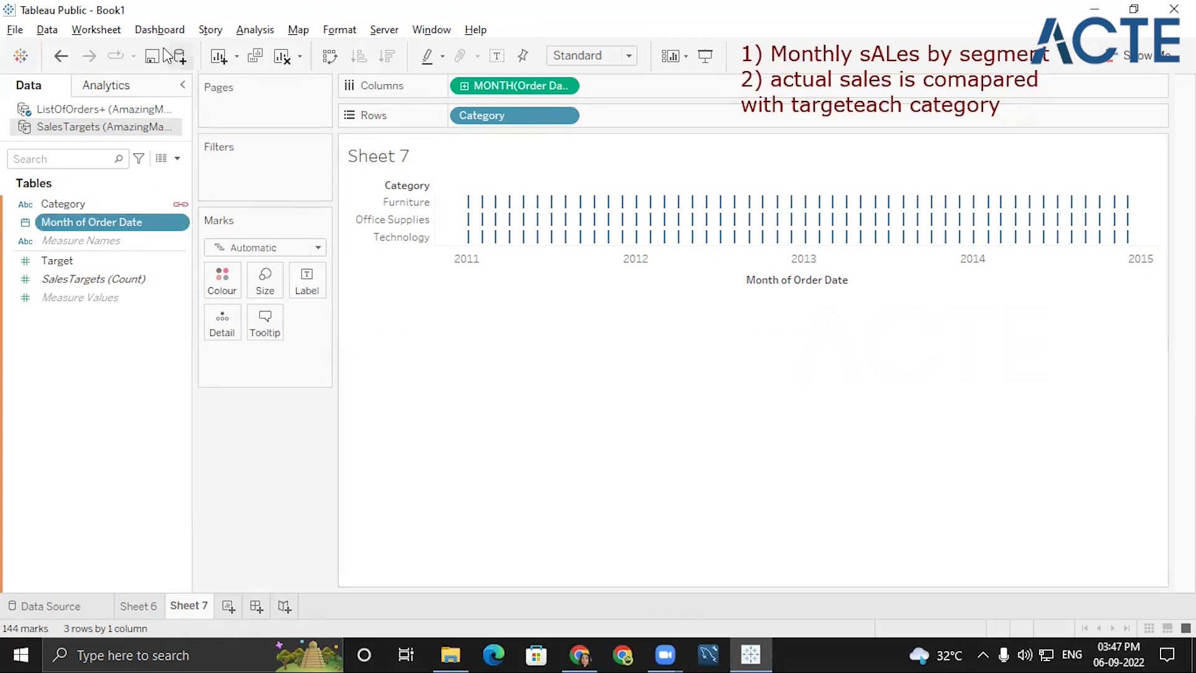
left_click(48, 29)
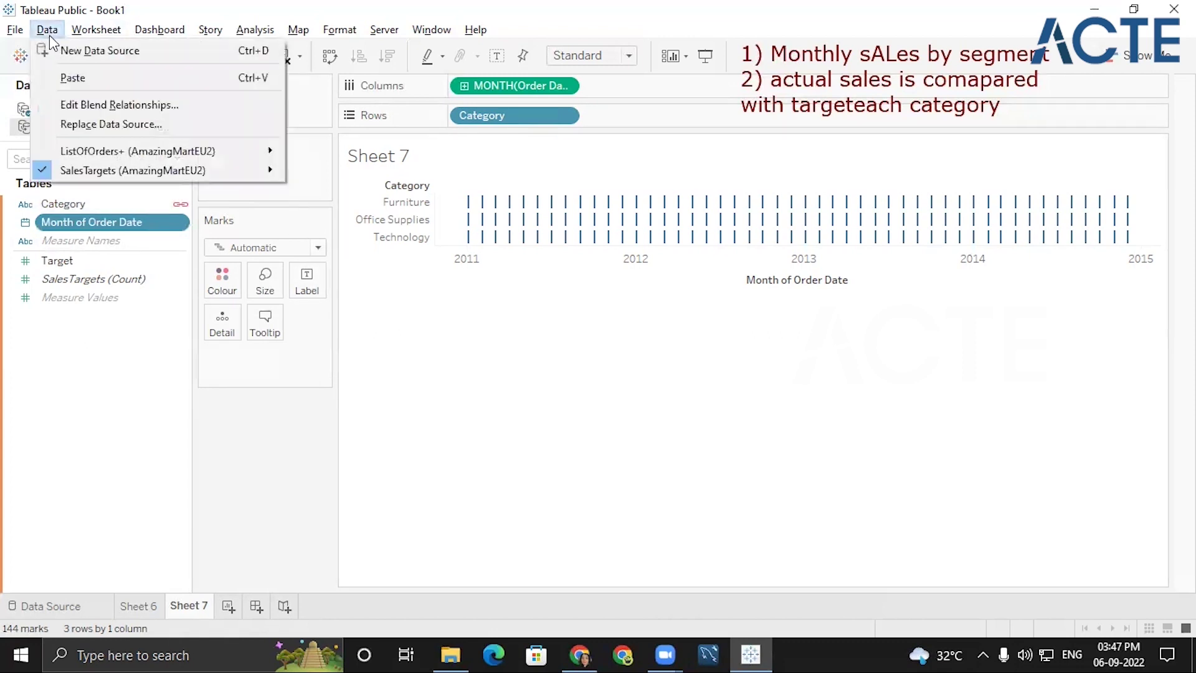
left_click(112, 111)
left_click(615, 242)
left_click(470, 267)
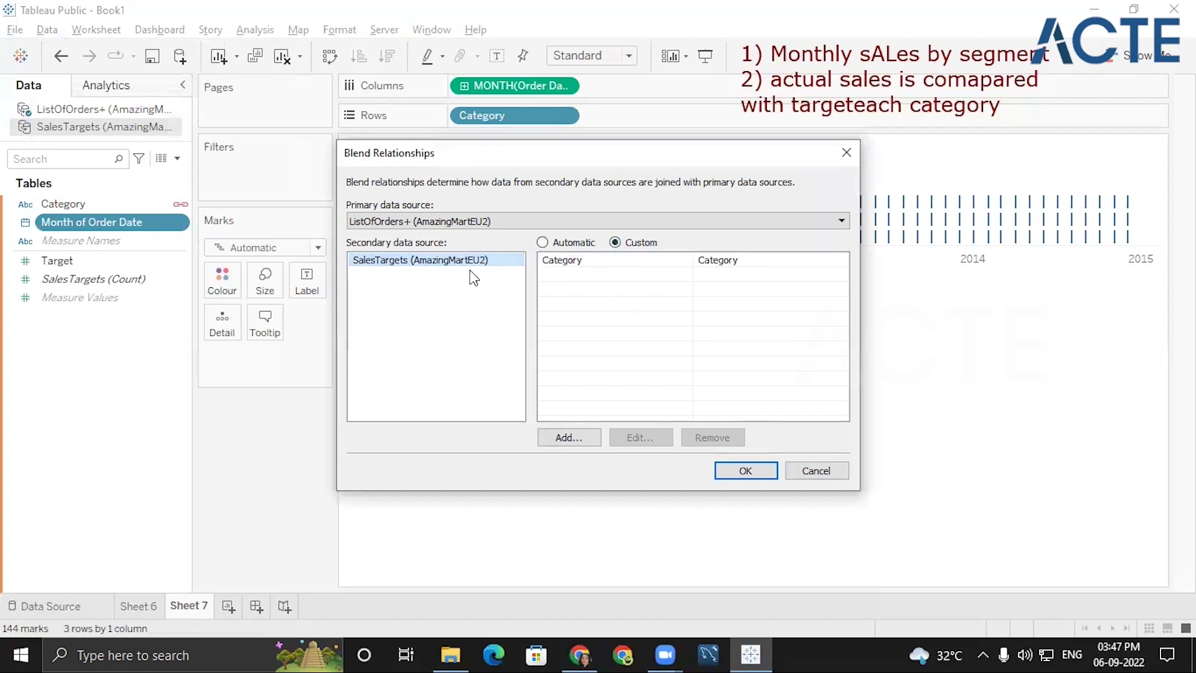
Step: Add a blend mapping between MONTH(Order Date) and MONTH(Month of Order Date), keep the Category mapping, and accept the relationships
left_click(564, 428)
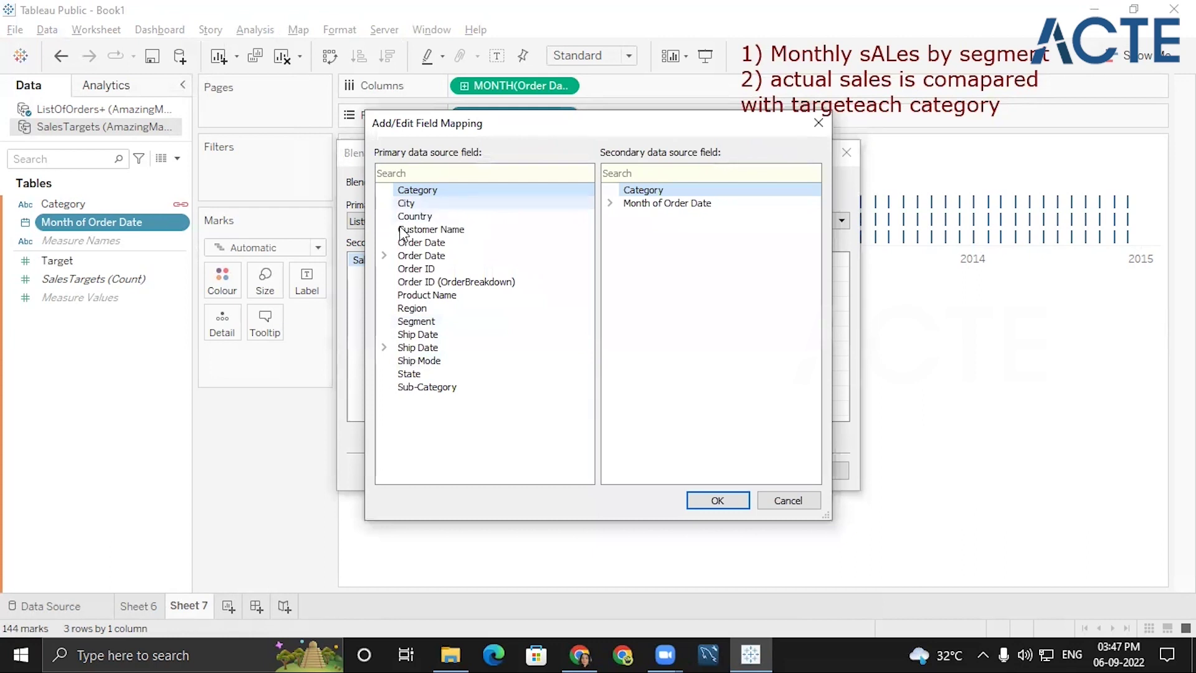
left_click(384, 256)
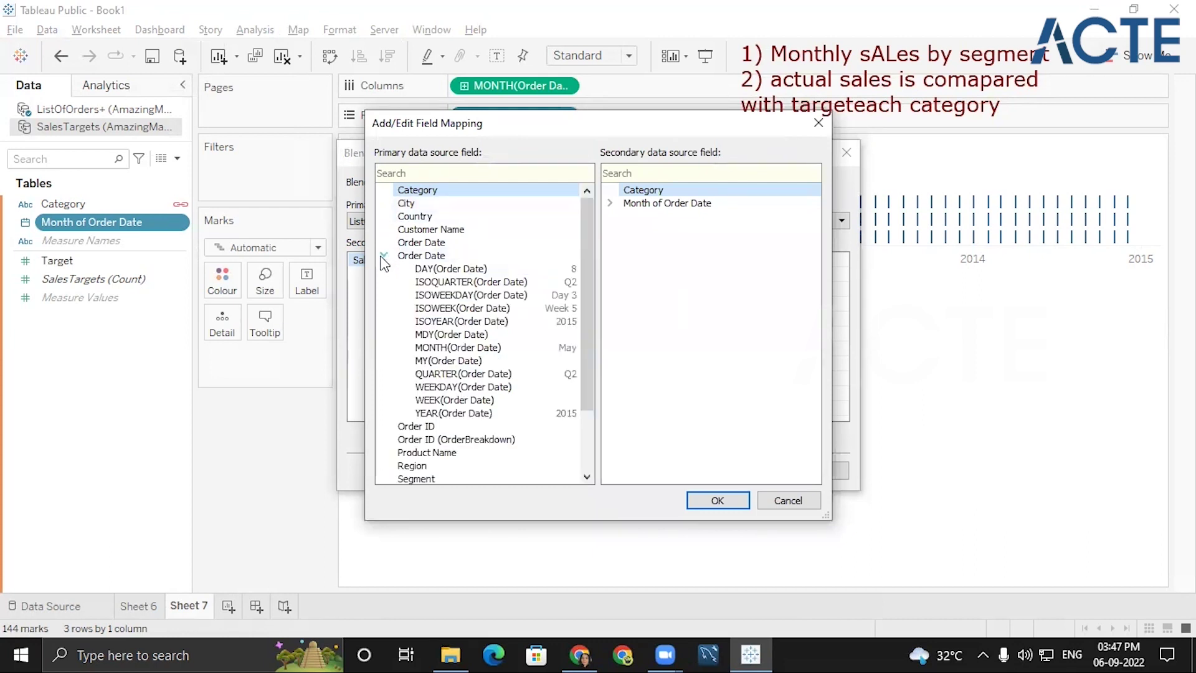
left_click(466, 348)
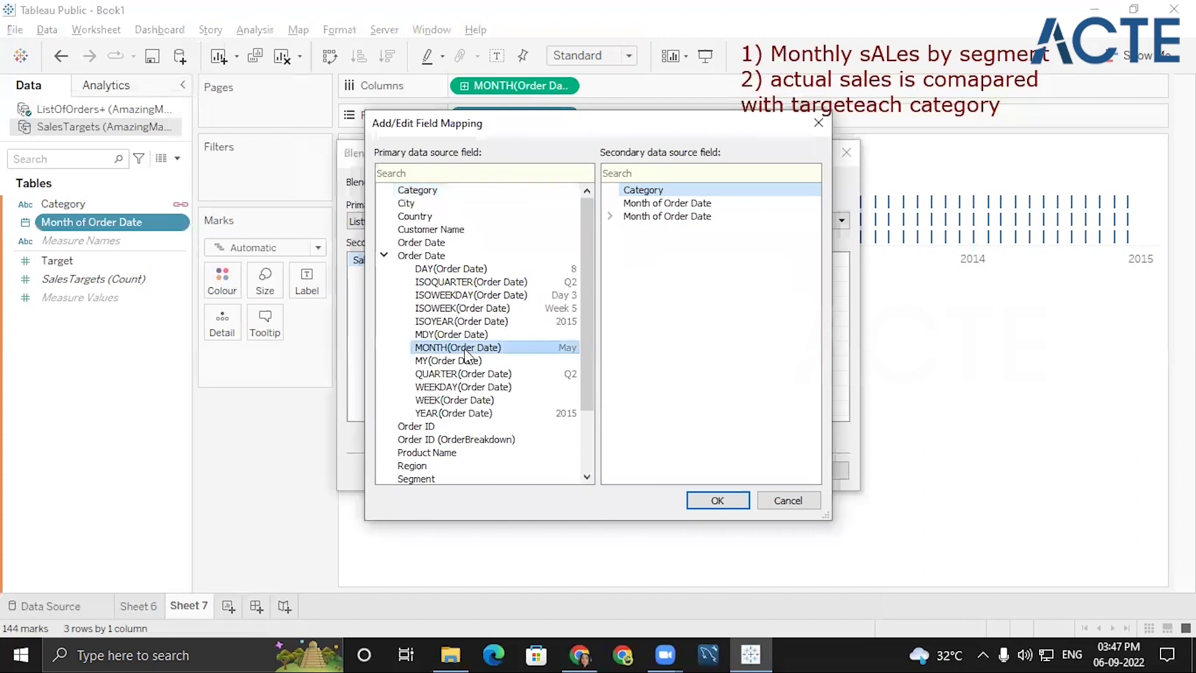
left_click(609, 216)
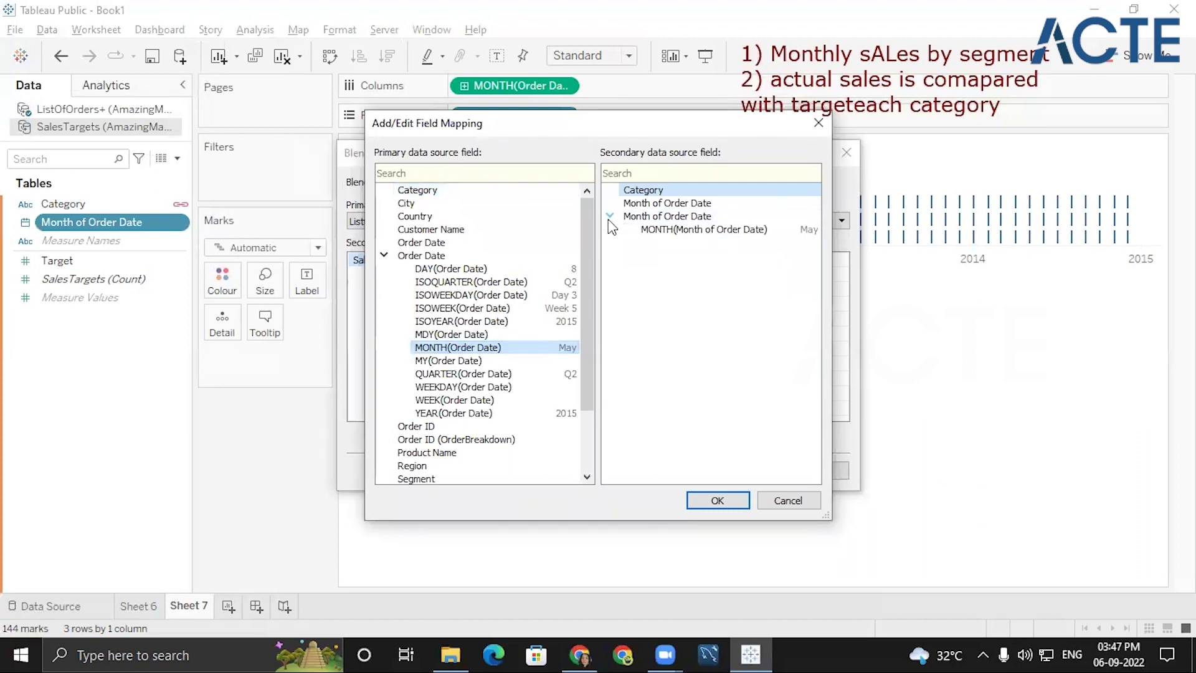
left_click(677, 234)
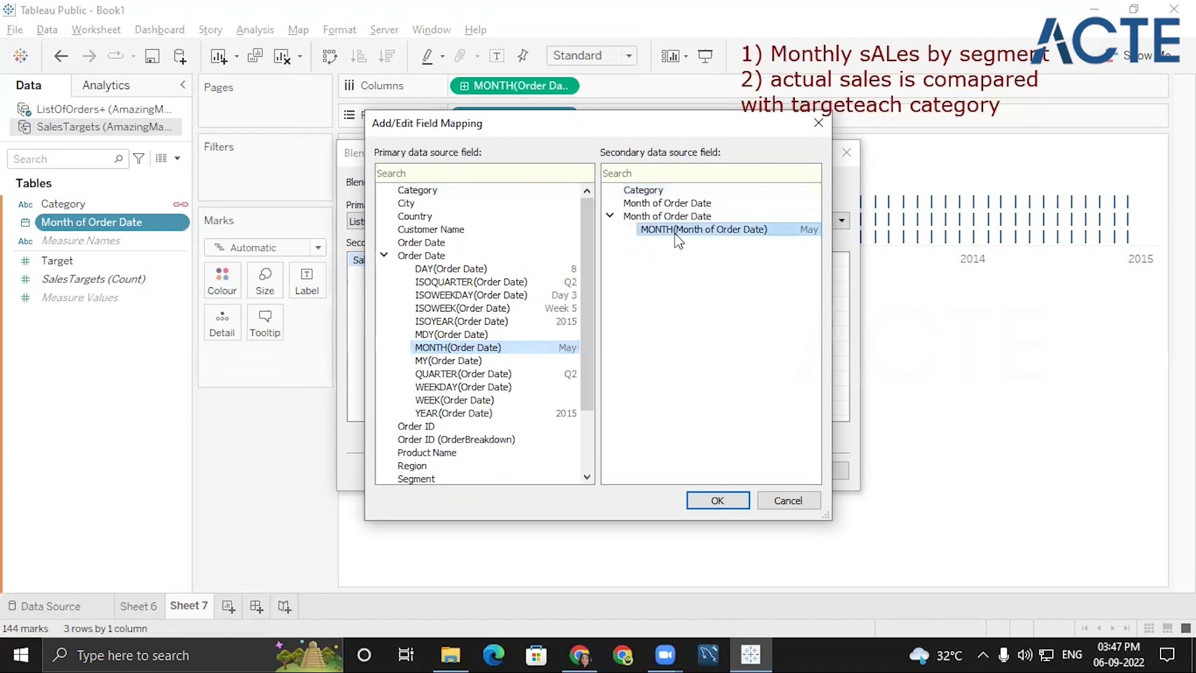
left_click(718, 500)
left_click(607, 262)
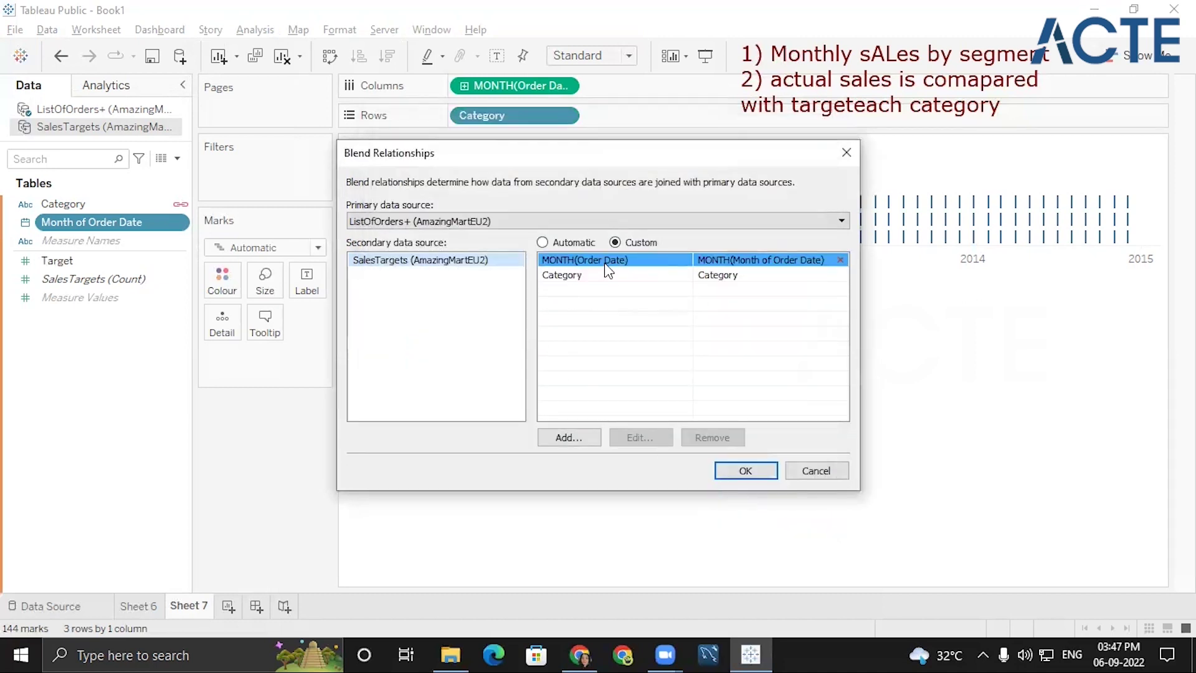
left_click(743, 474)
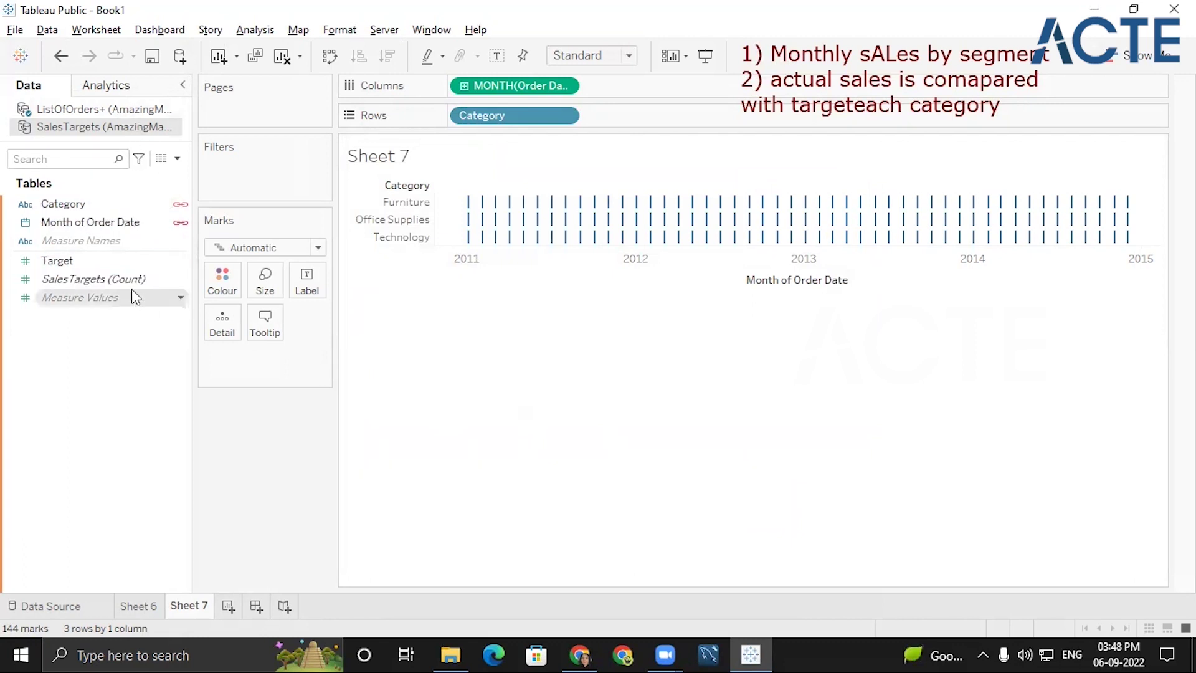
Step: Switch to the ListOfOrders+ data source and add the Sales measure from OrderBreakdown to the rows after Category
left_click(99, 261)
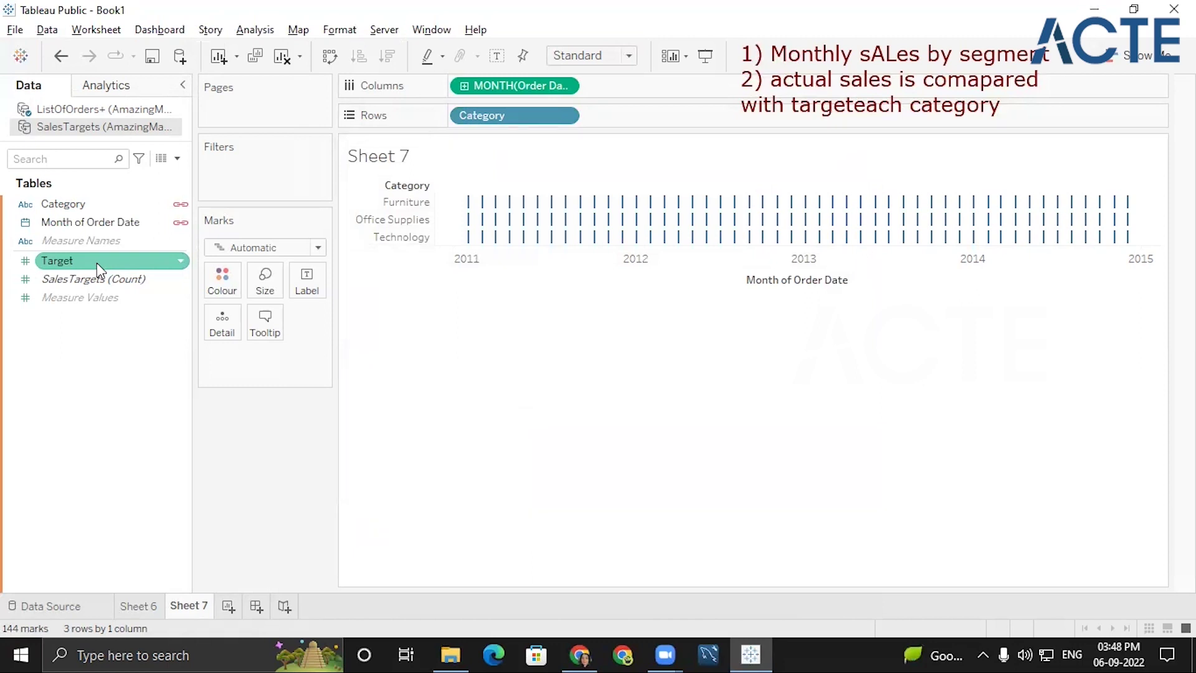
left_click(102, 111)
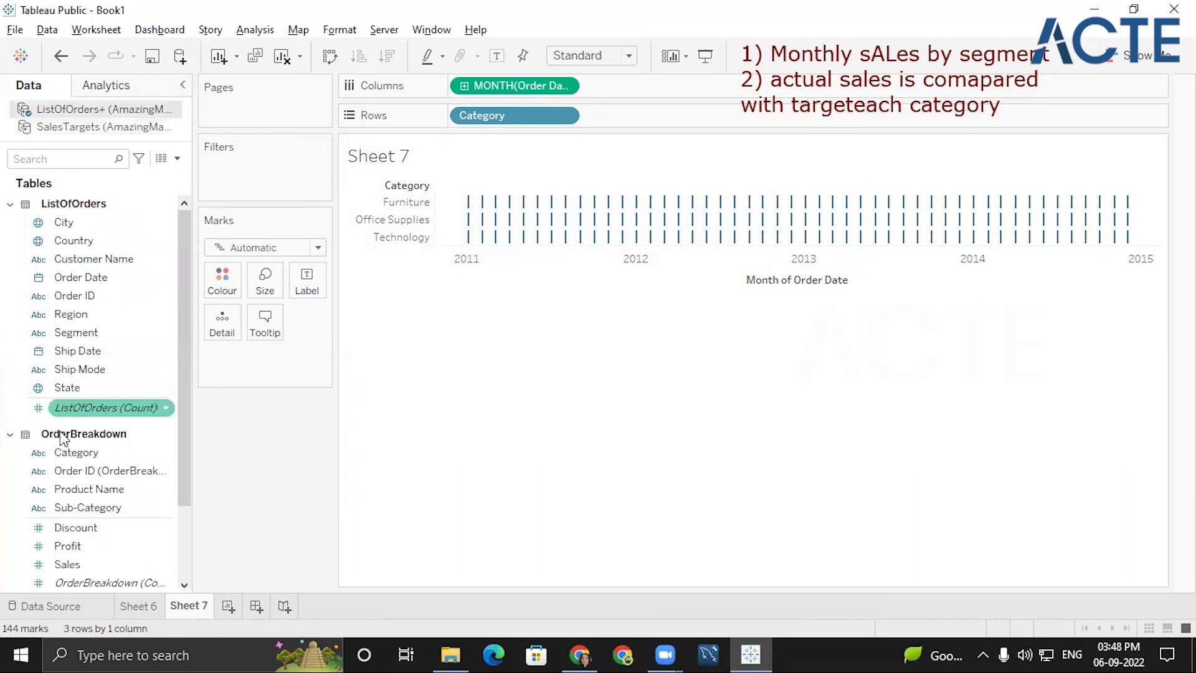
scroll(106, 510, "down", 3)
left_click(76, 456)
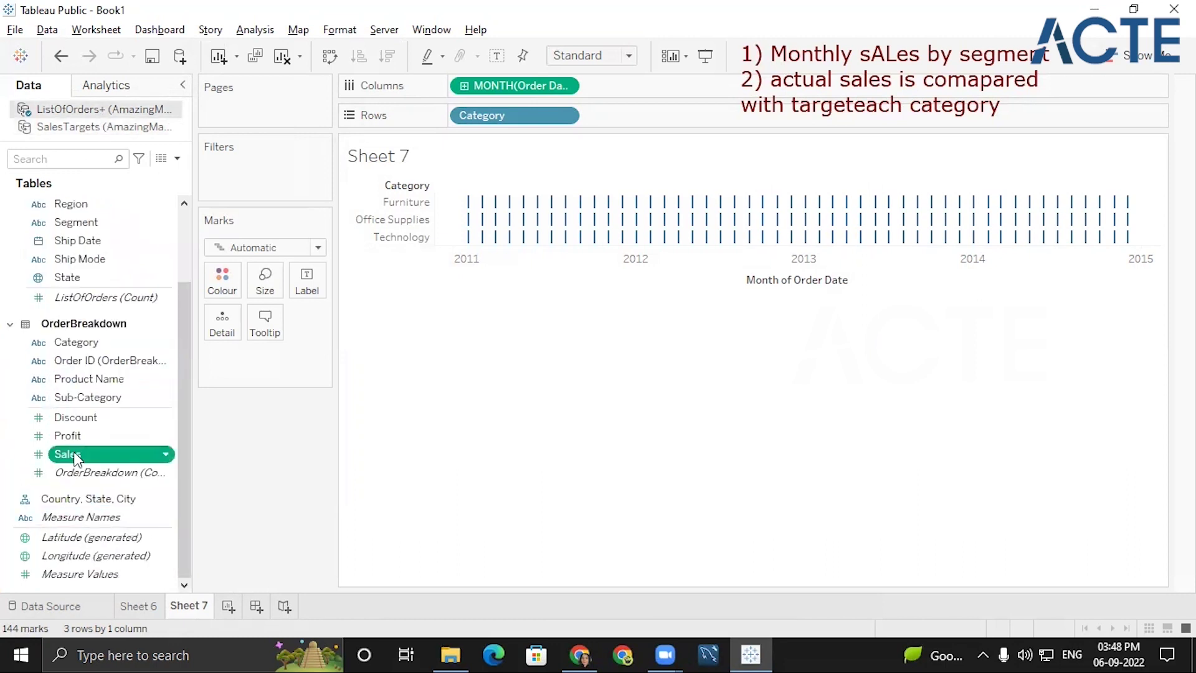
double_click(76, 456)
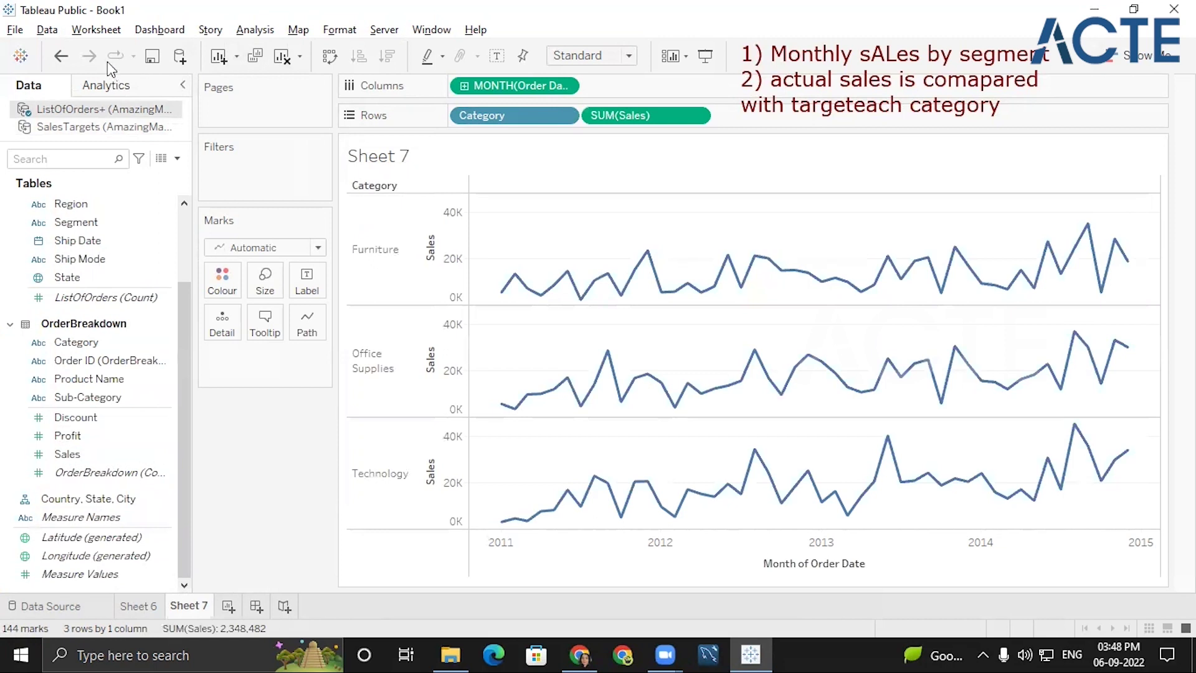
Step: Switch to the SalesTargets data source and add the Target measure to the rows after Sales
left_click(114, 131)
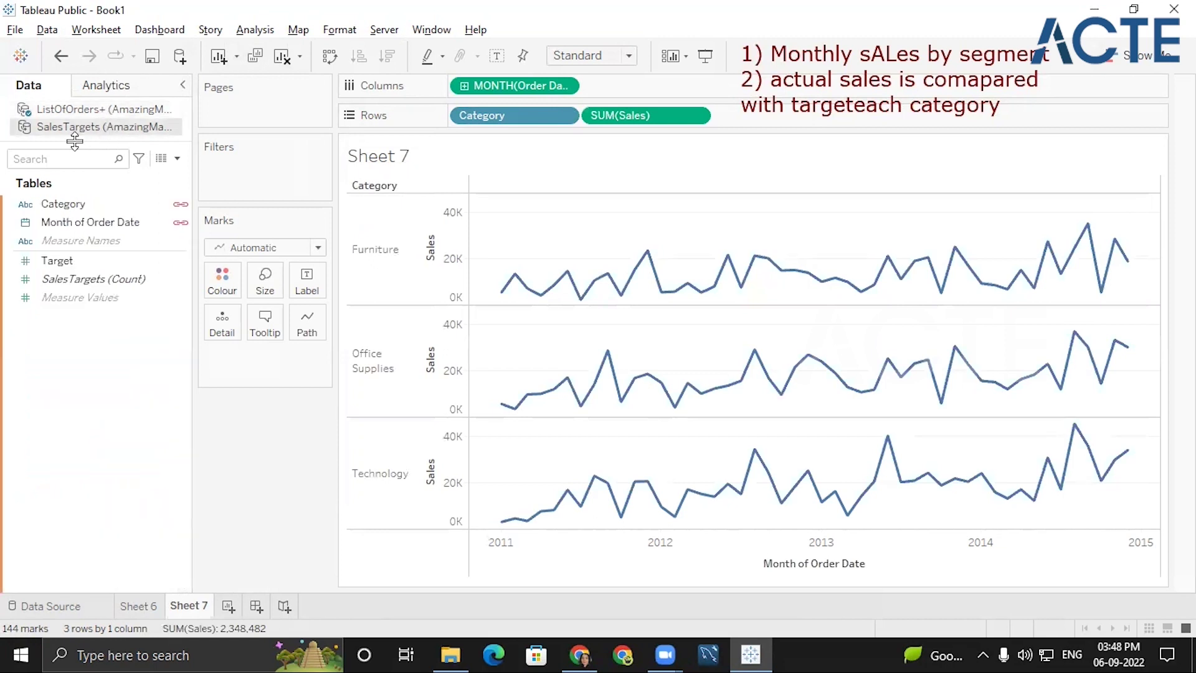
left_click(76, 260)
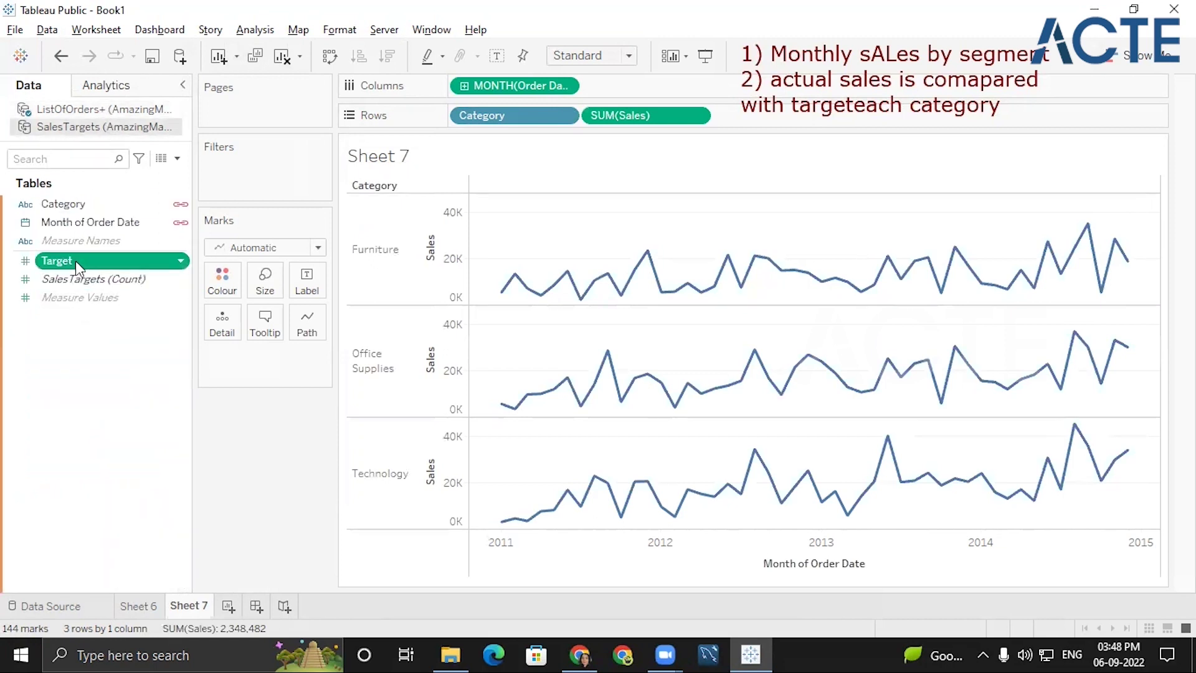
double_click(76, 260)
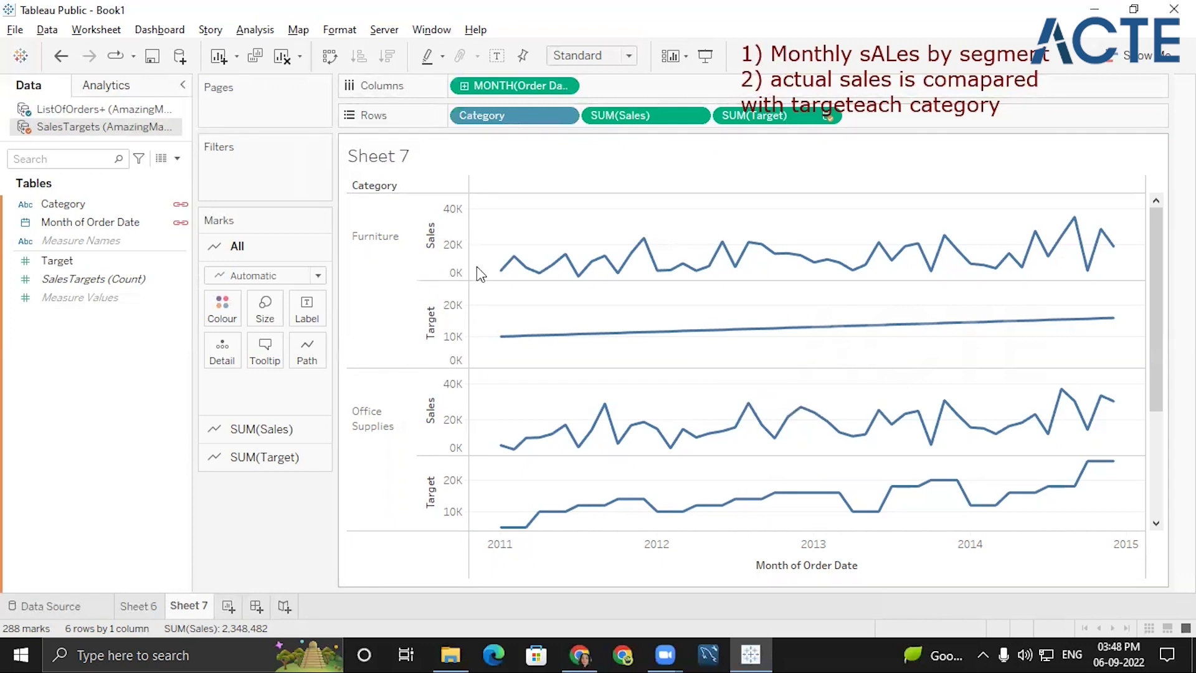
Step: Overlay Target on Sales in each category chart as a dual axis
mouse_move(507, 339)
mouse_move(654, 342)
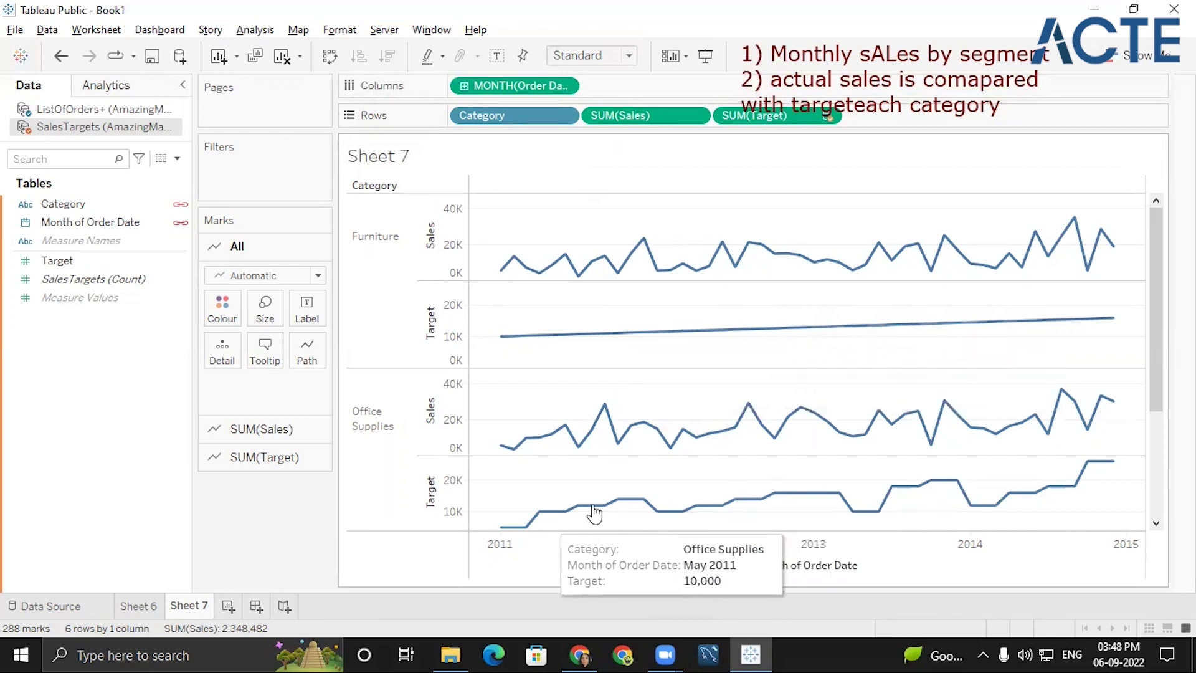
mouse_move(639, 498)
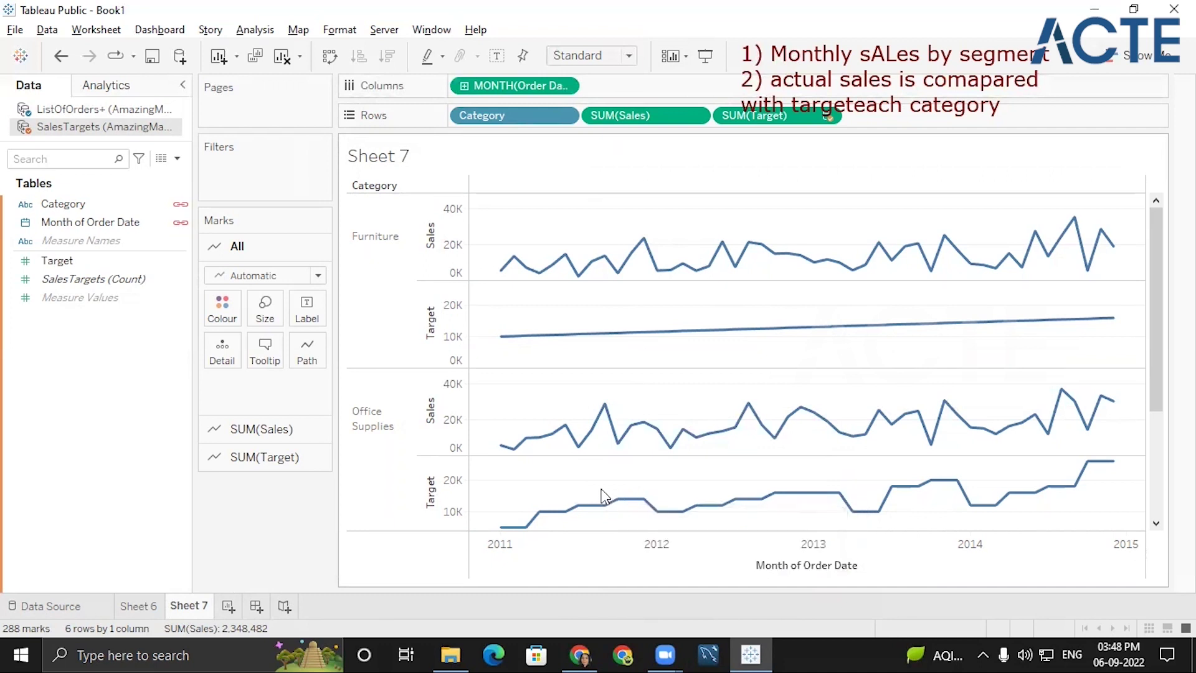
mouse_move(525, 529)
mouse_move(500, 455)
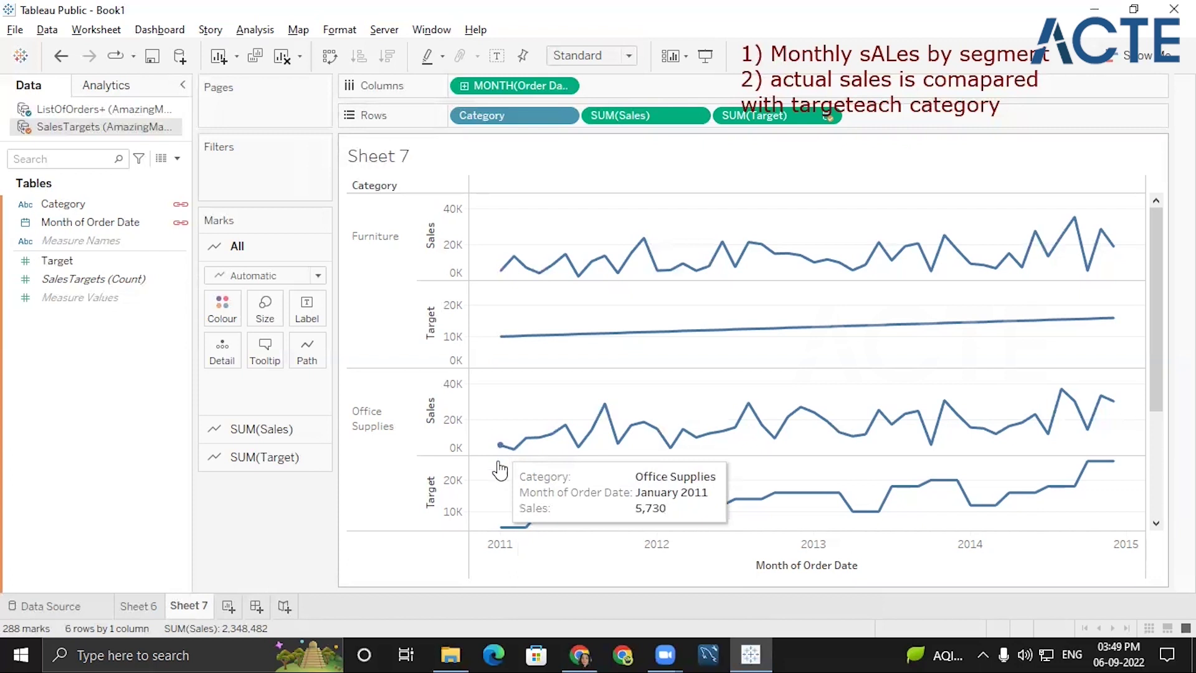
mouse_move(541, 437)
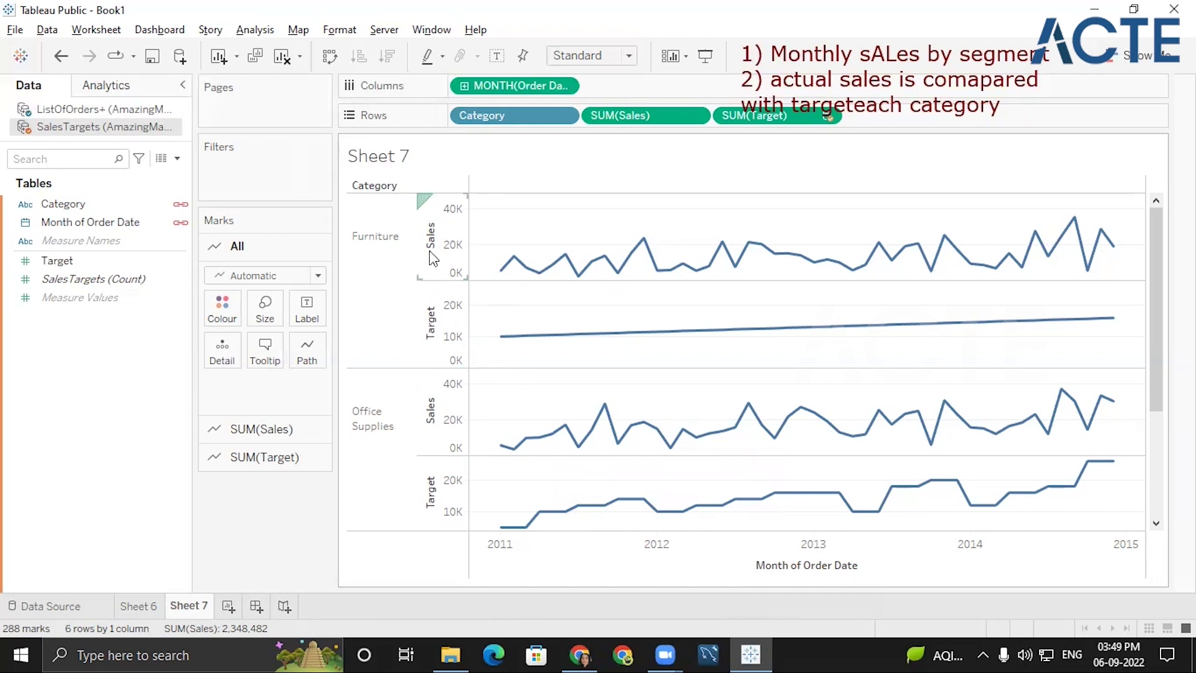
right_click(449, 343)
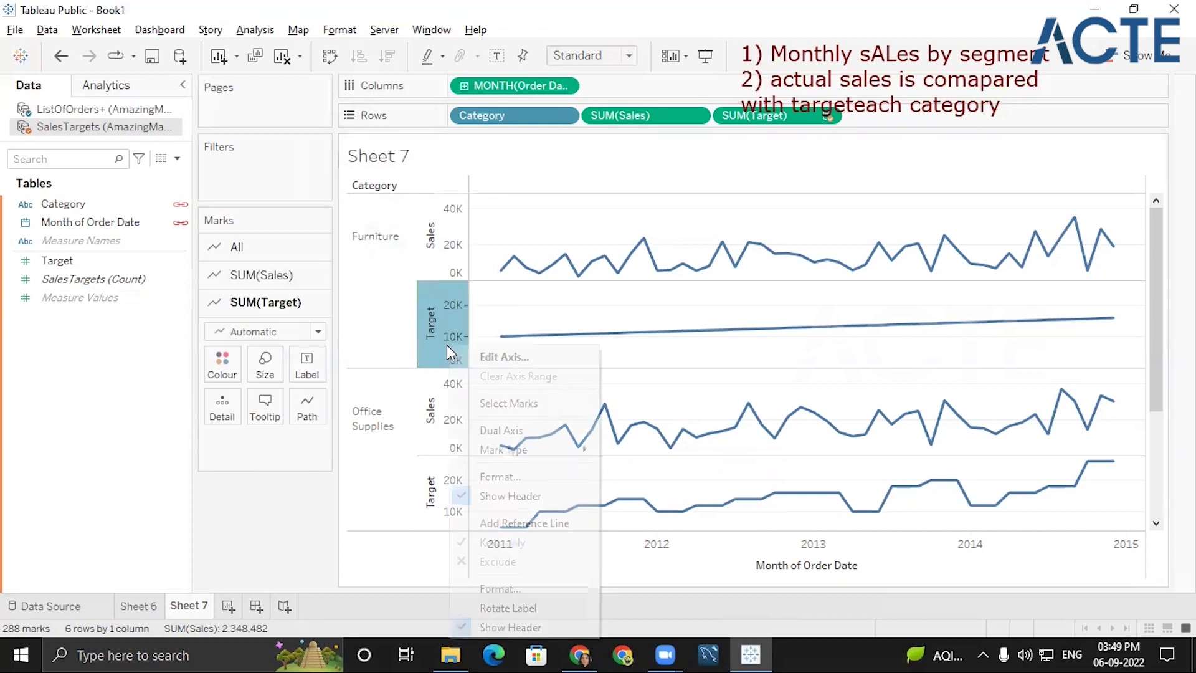
left_click(513, 433)
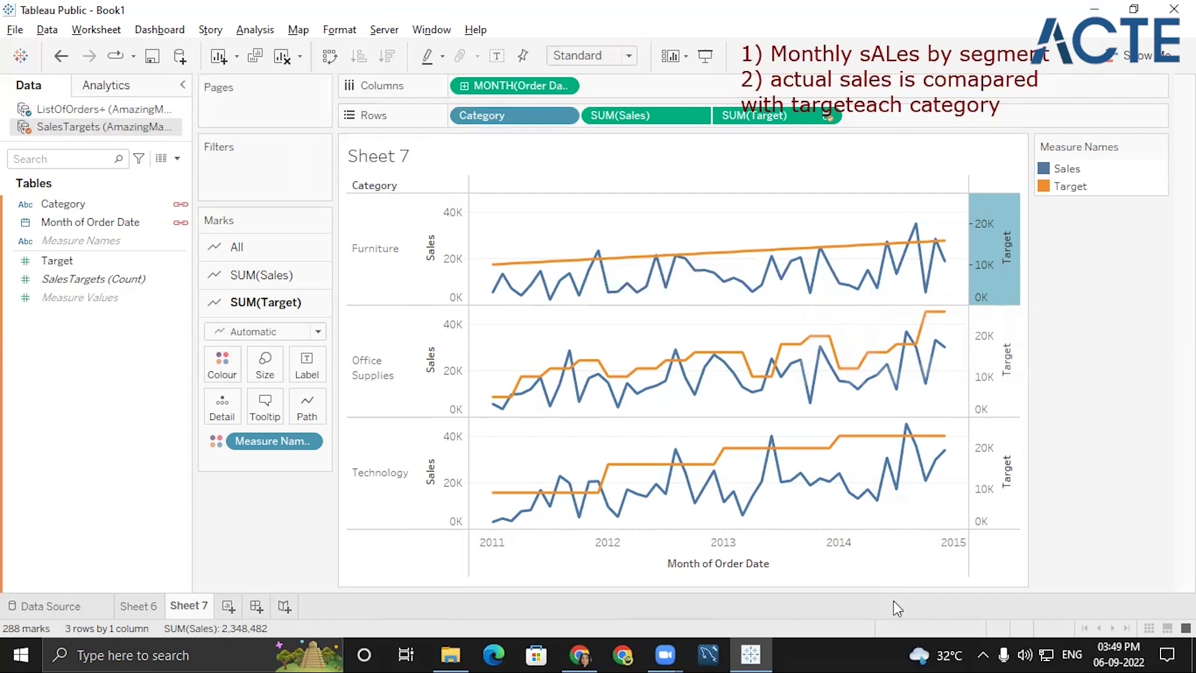
Step: Synchronise the Target axis with the Sales axis in the dual-axis charts
mouse_move(988, 229)
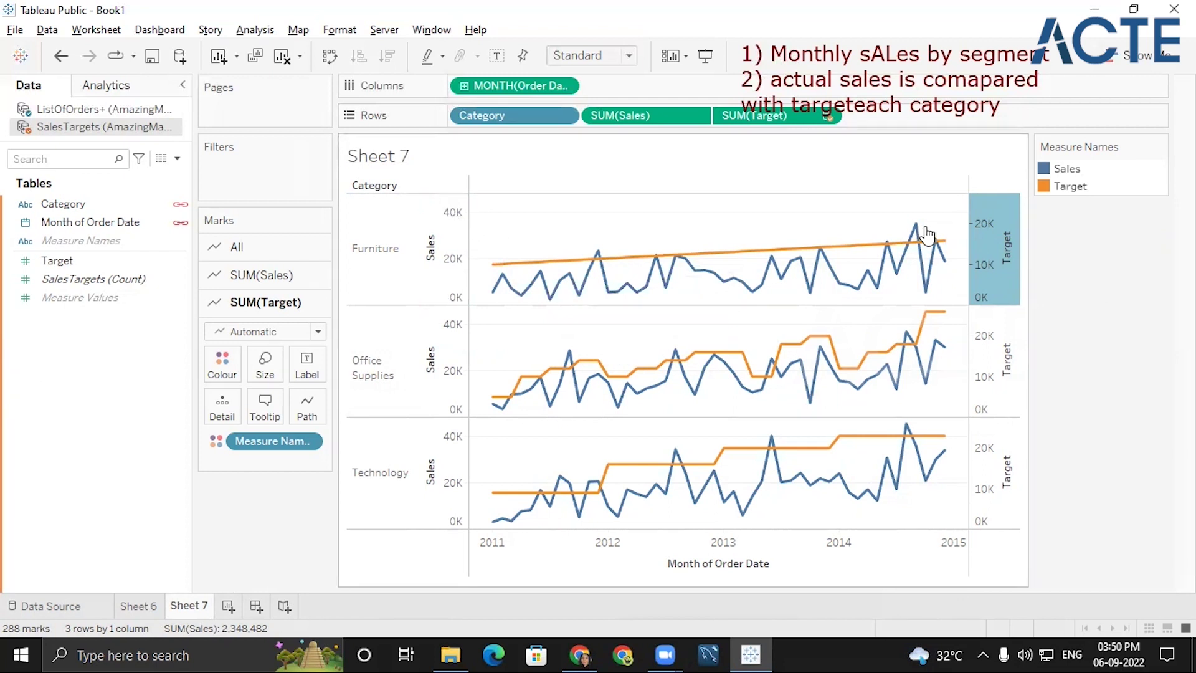
mouse_move(922, 228)
mouse_move(948, 312)
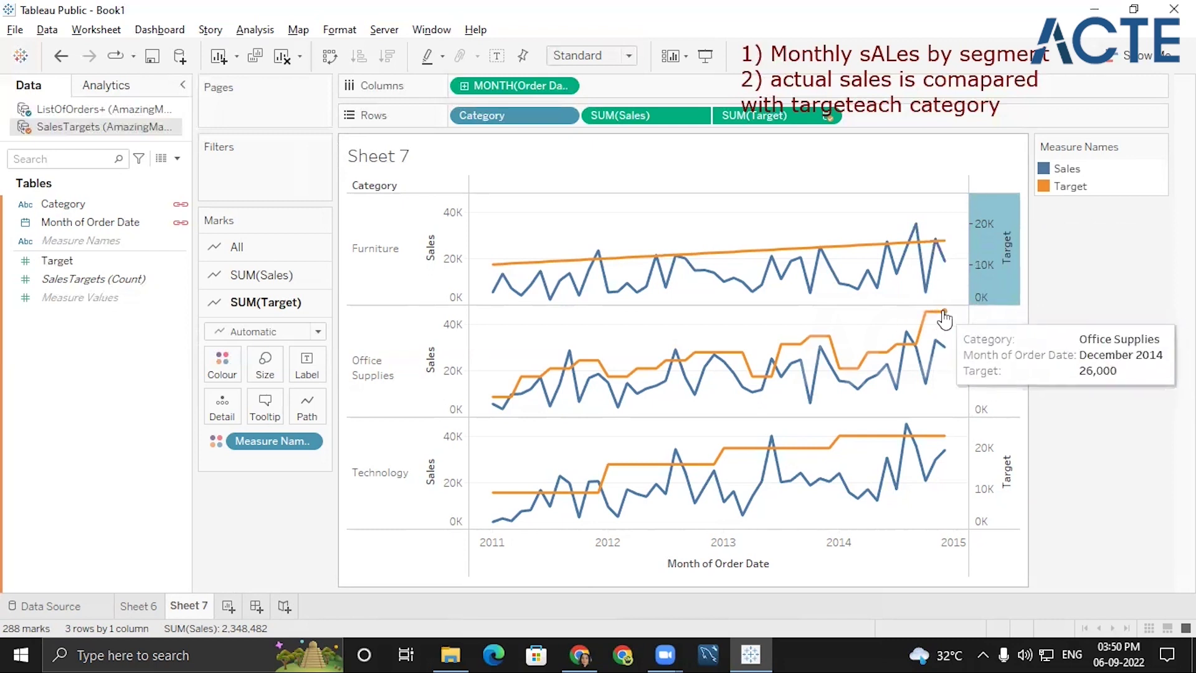
mouse_move(911, 342)
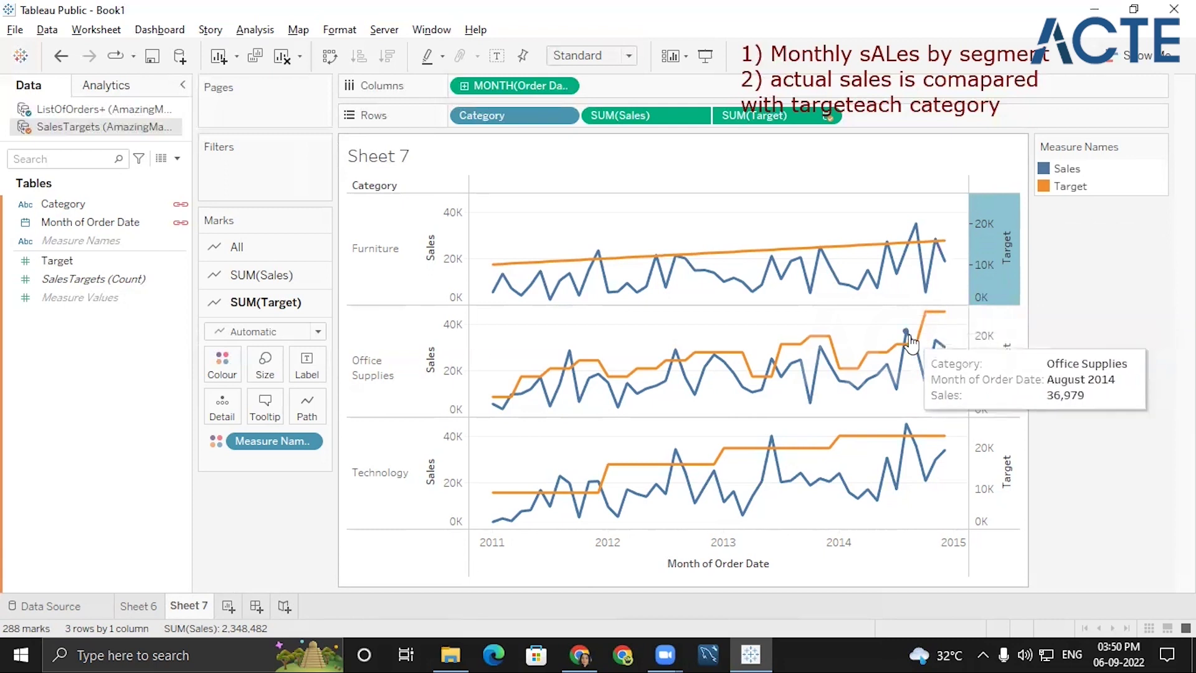
mouse_move(827, 487)
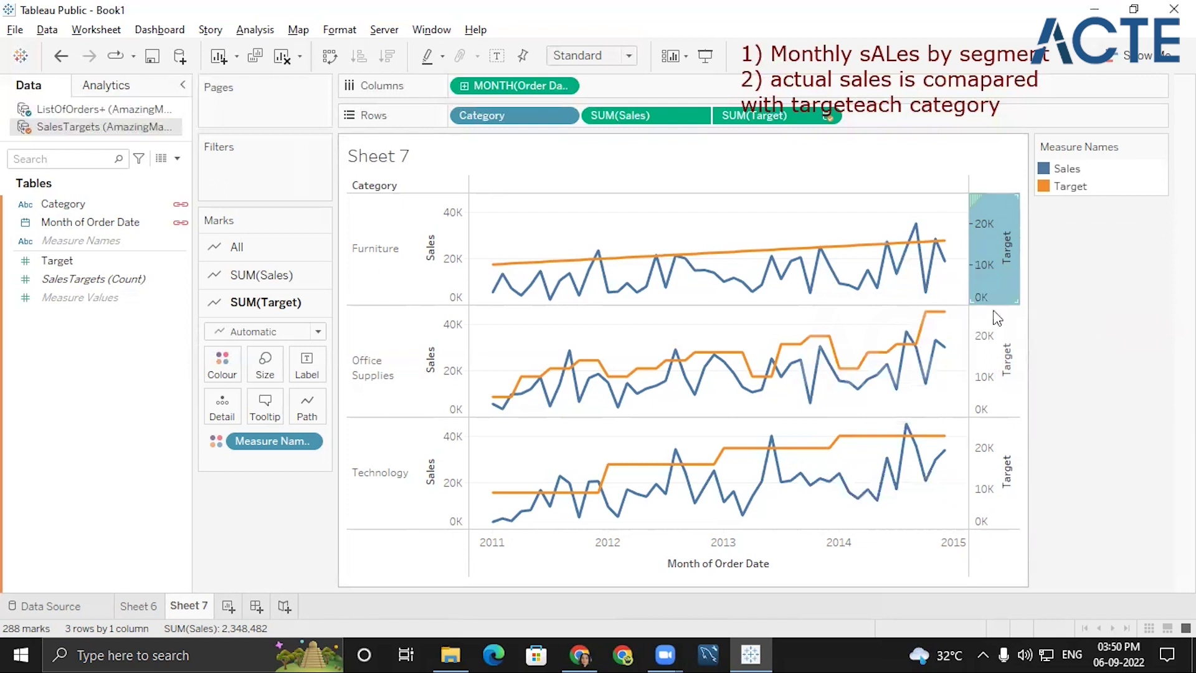
left_click(957, 218)
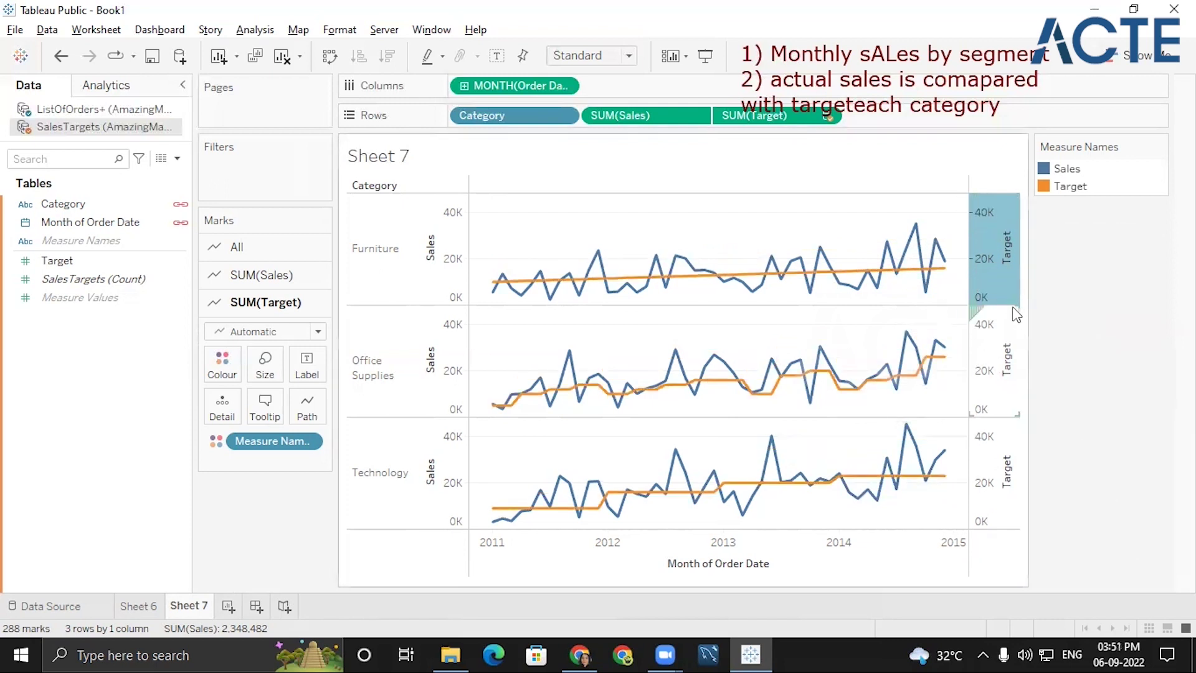
right_click(992, 263)
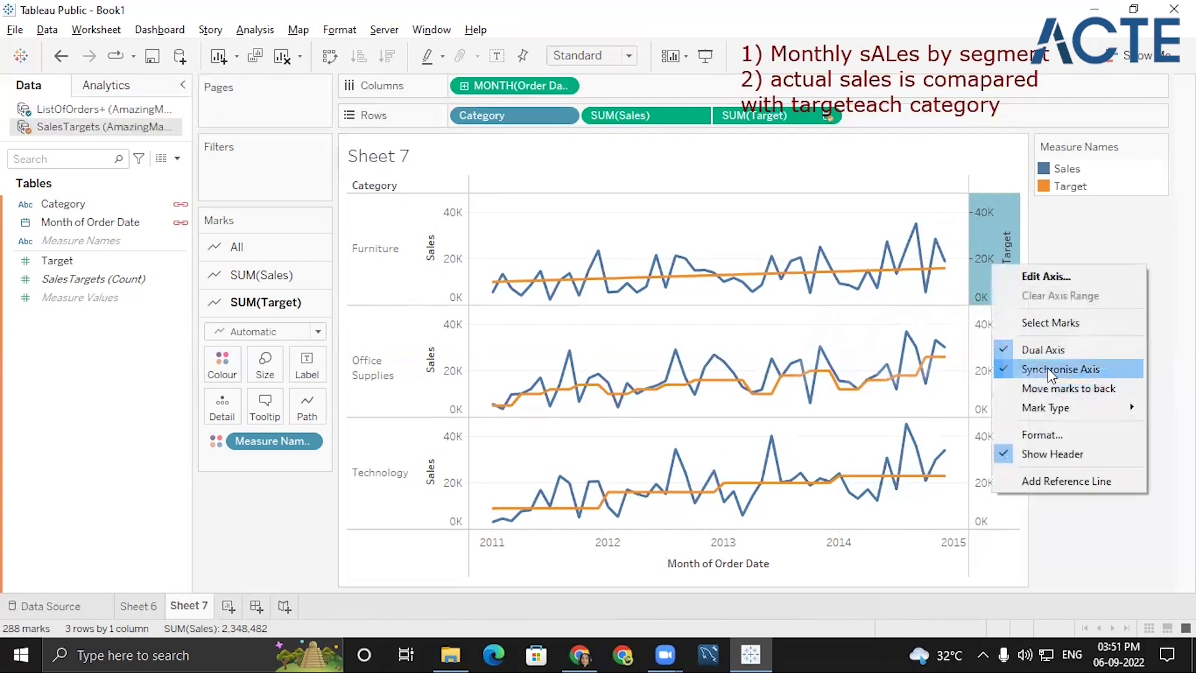
left_click(1162, 391)
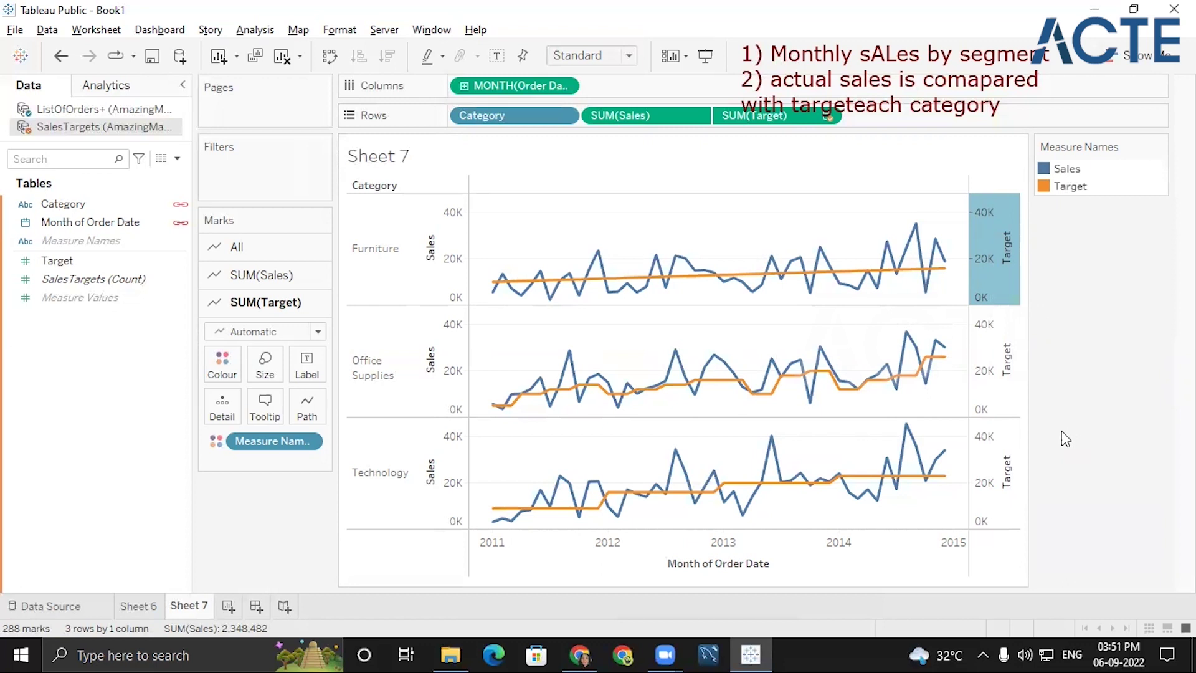
left_click(1081, 372)
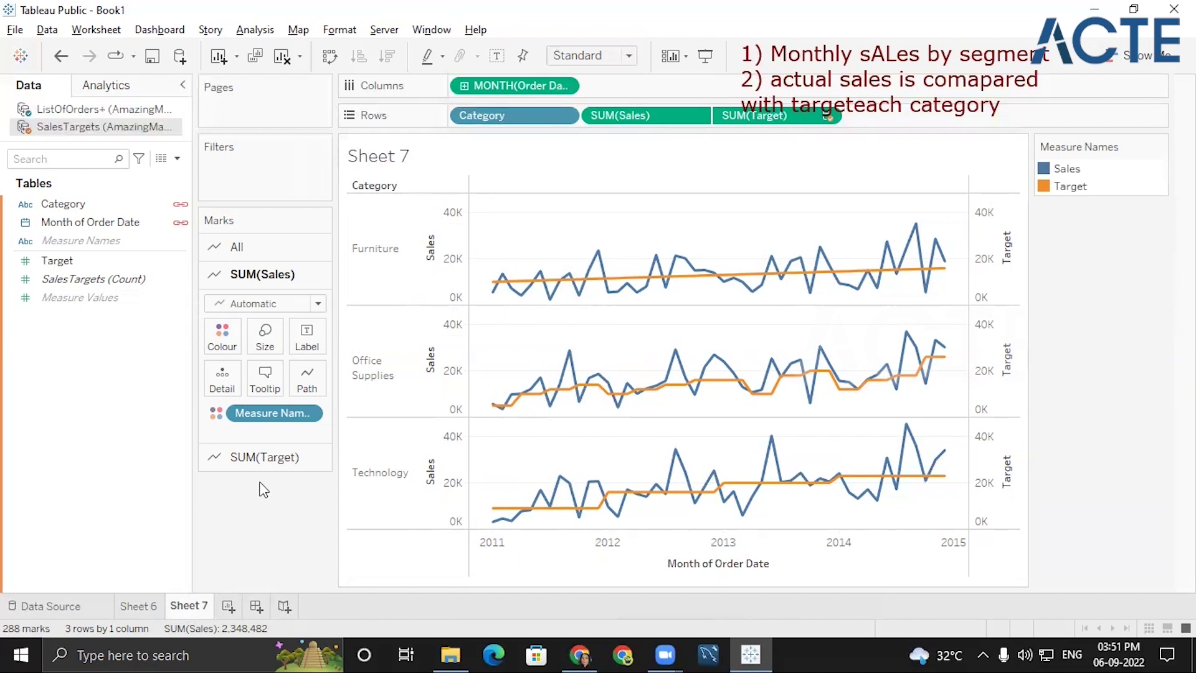
Step: Show the suggested chart types, and add the Profit measure from ListOfOrders+ to the rows after Target
mouse_move(747, 505)
left_click(1145, 55)
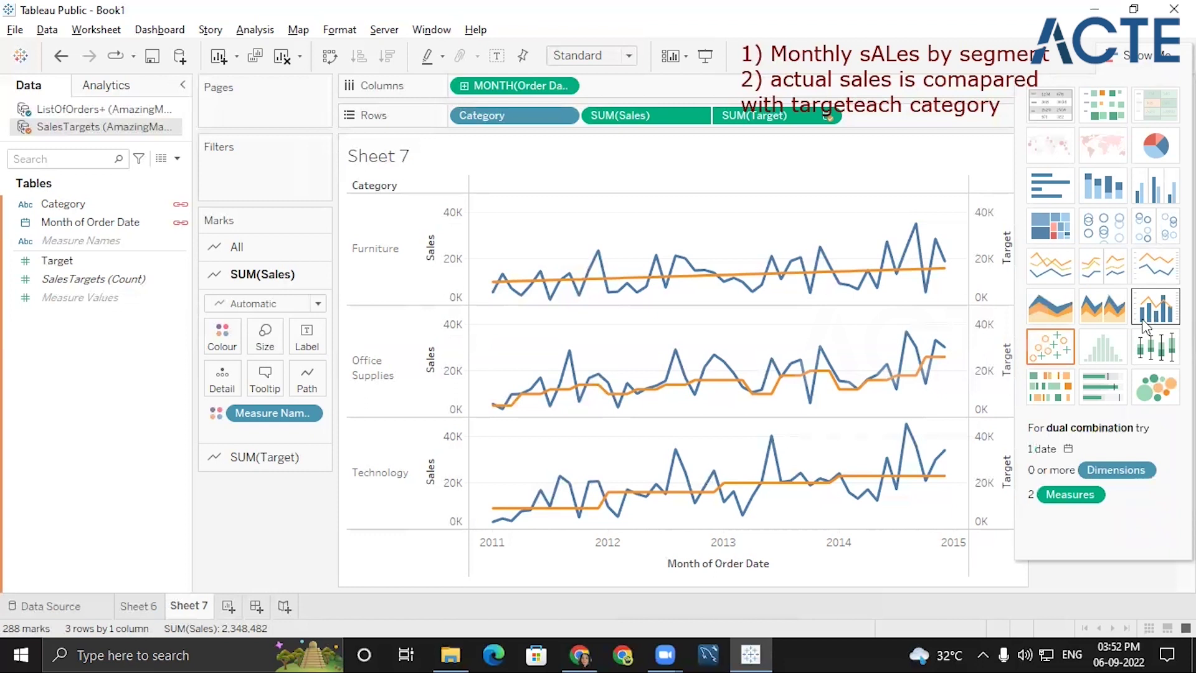
left_click(106, 113)
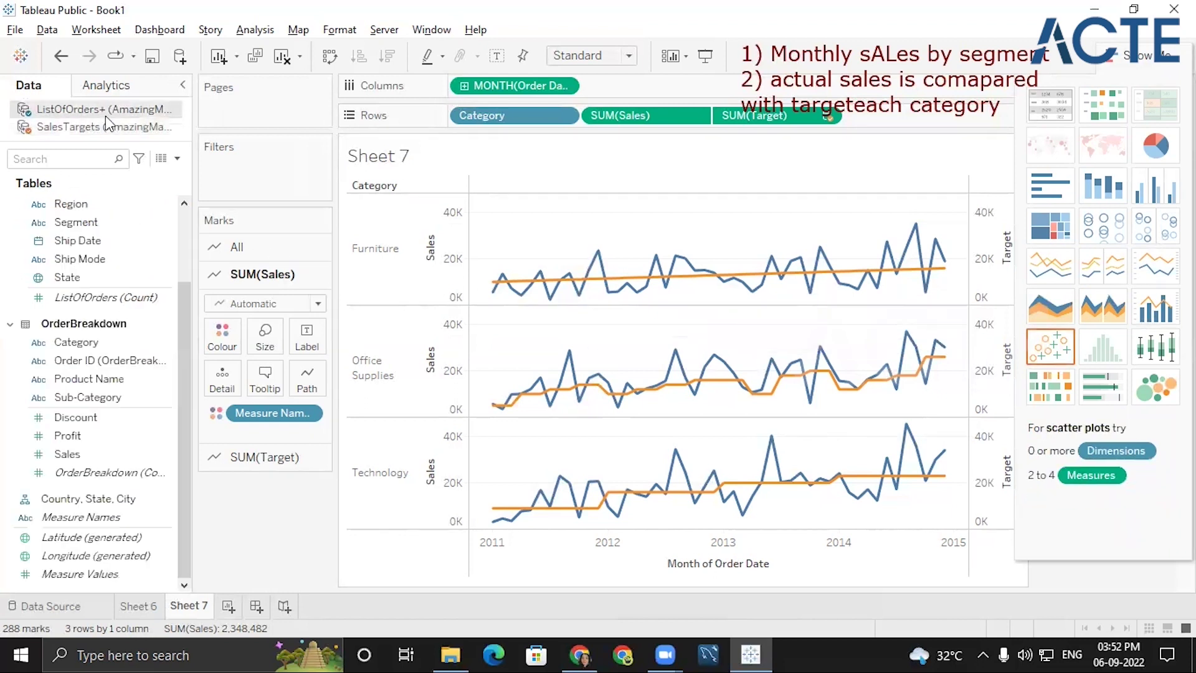
left_click(84, 442)
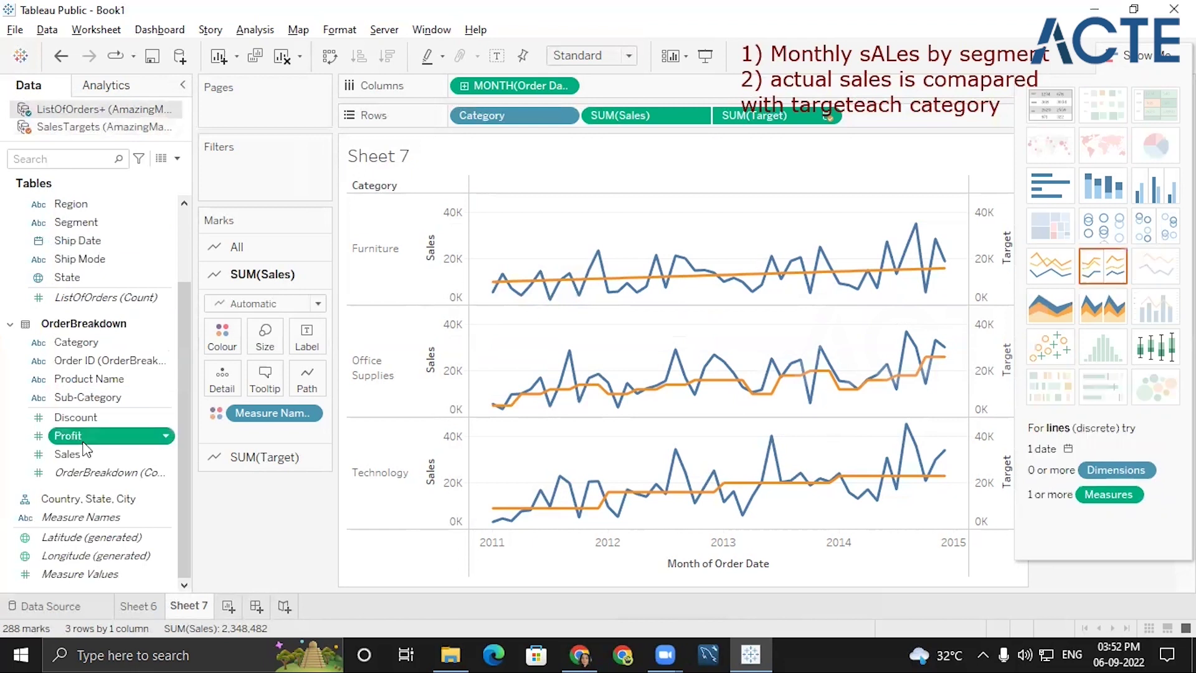
double_click(84, 444)
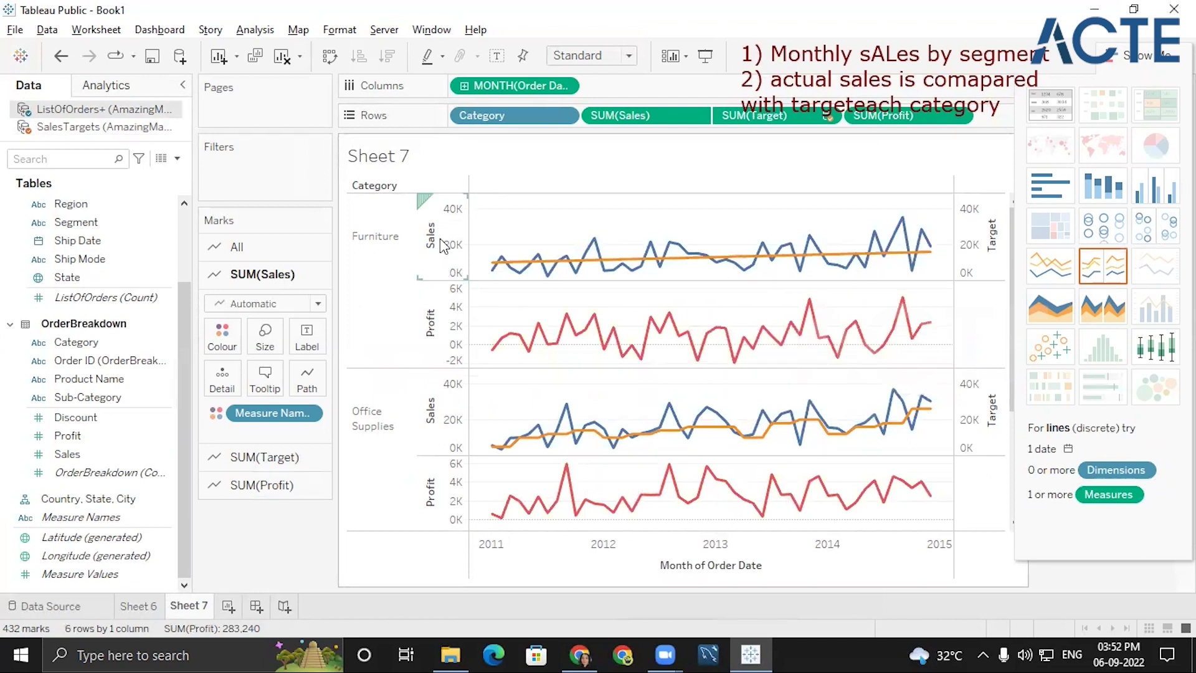
Step: Change the mark type of the Profit charts to Bar
right_click(440, 309)
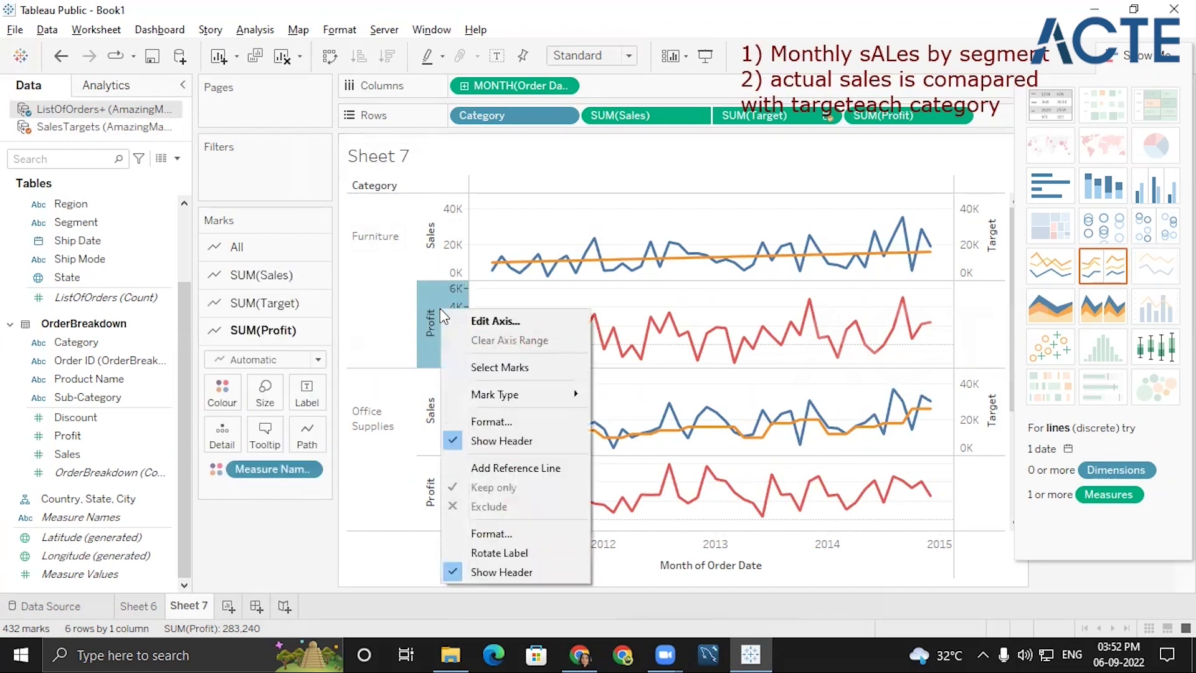
mouse_move(509, 399)
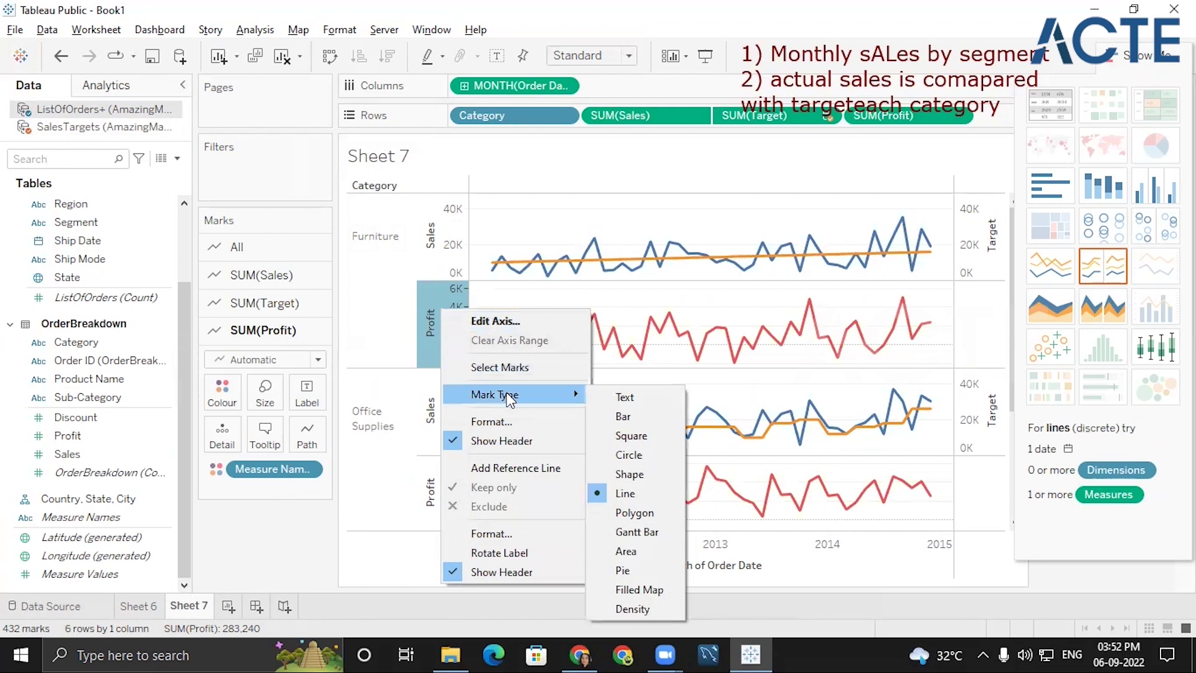
left_click(639, 423)
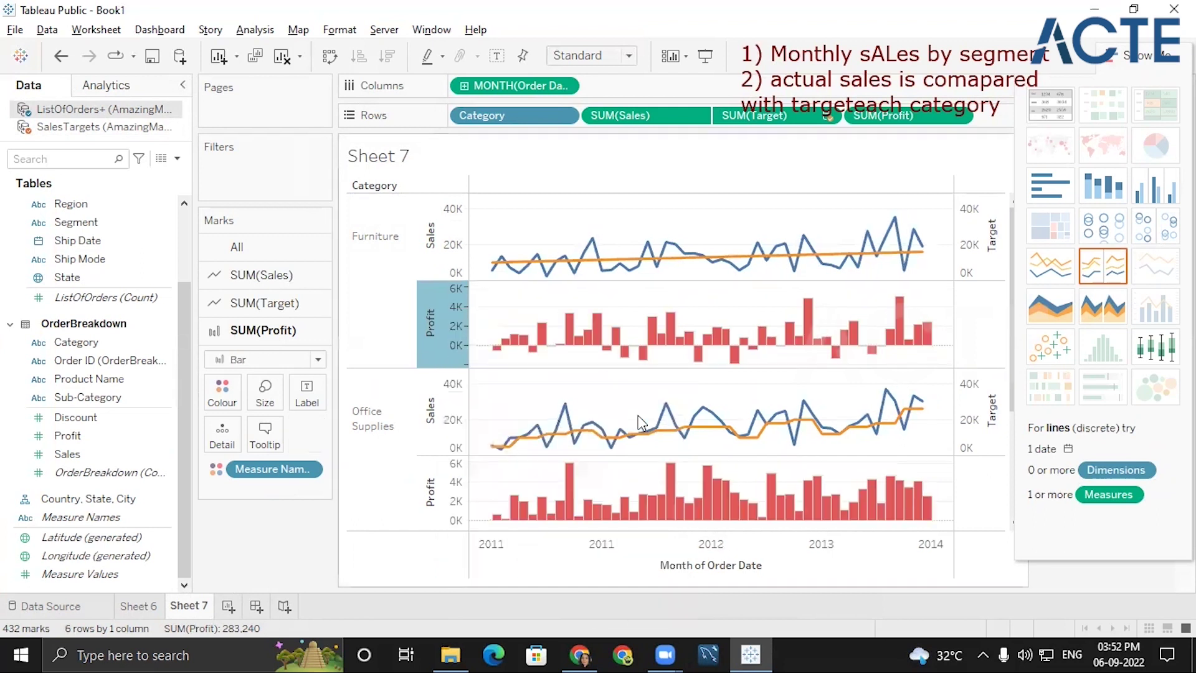
right_click(759, 308)
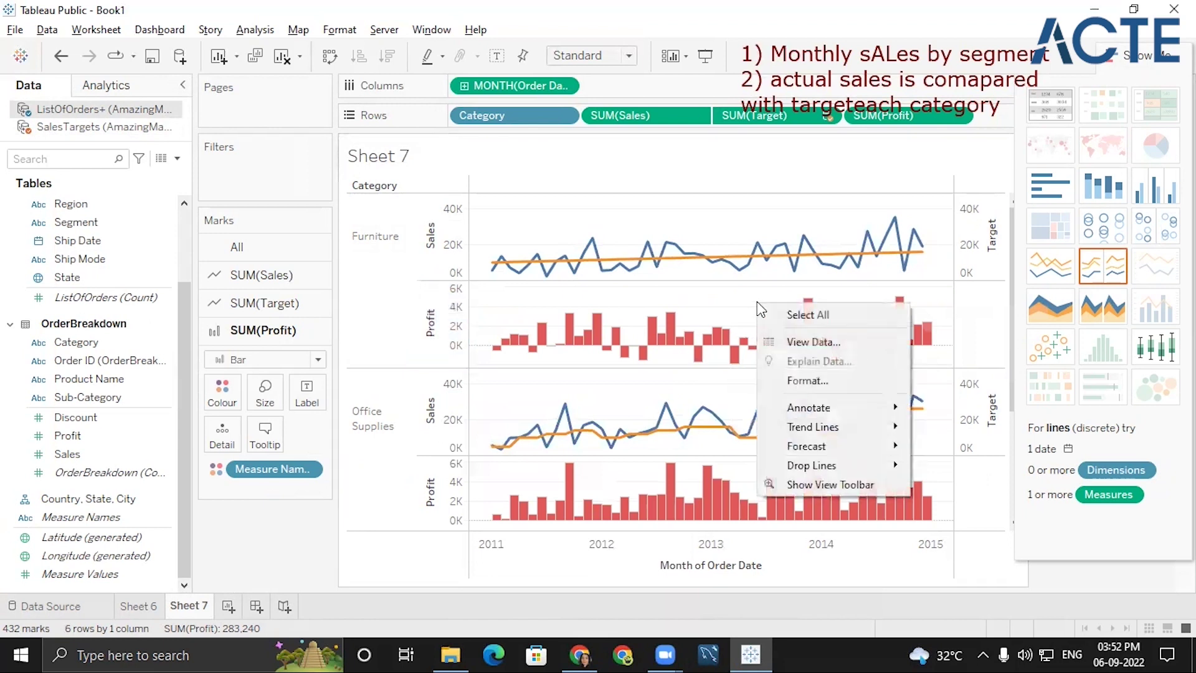
right_click(716, 275)
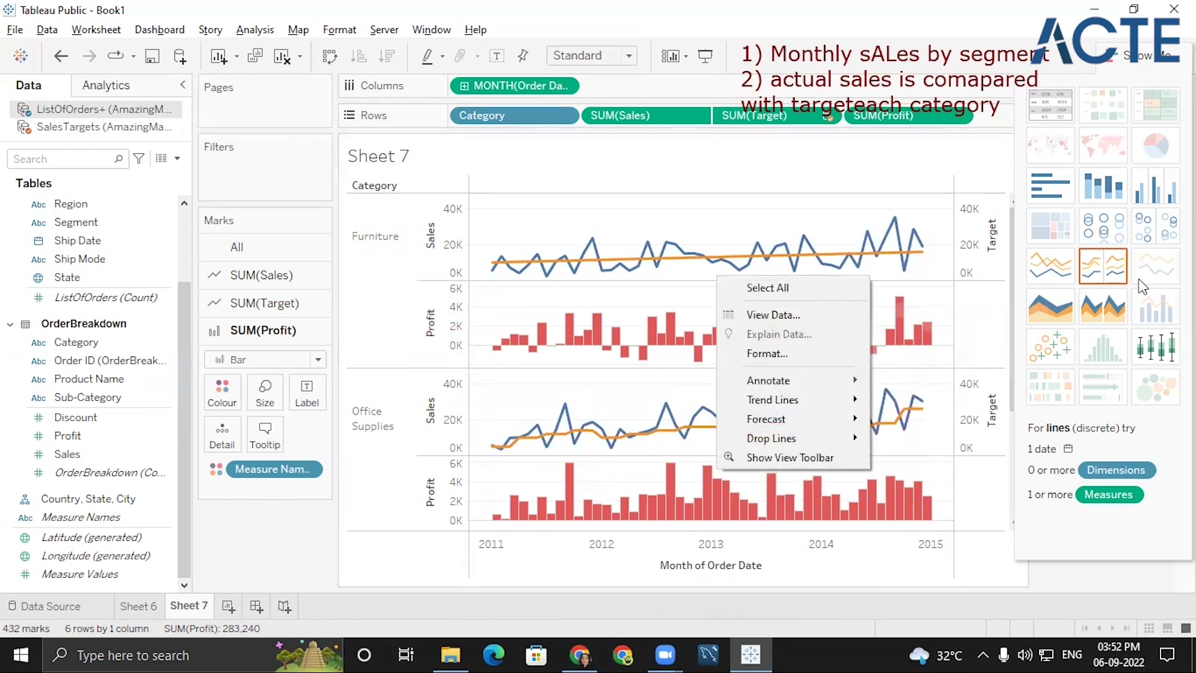
left_click(1086, 319)
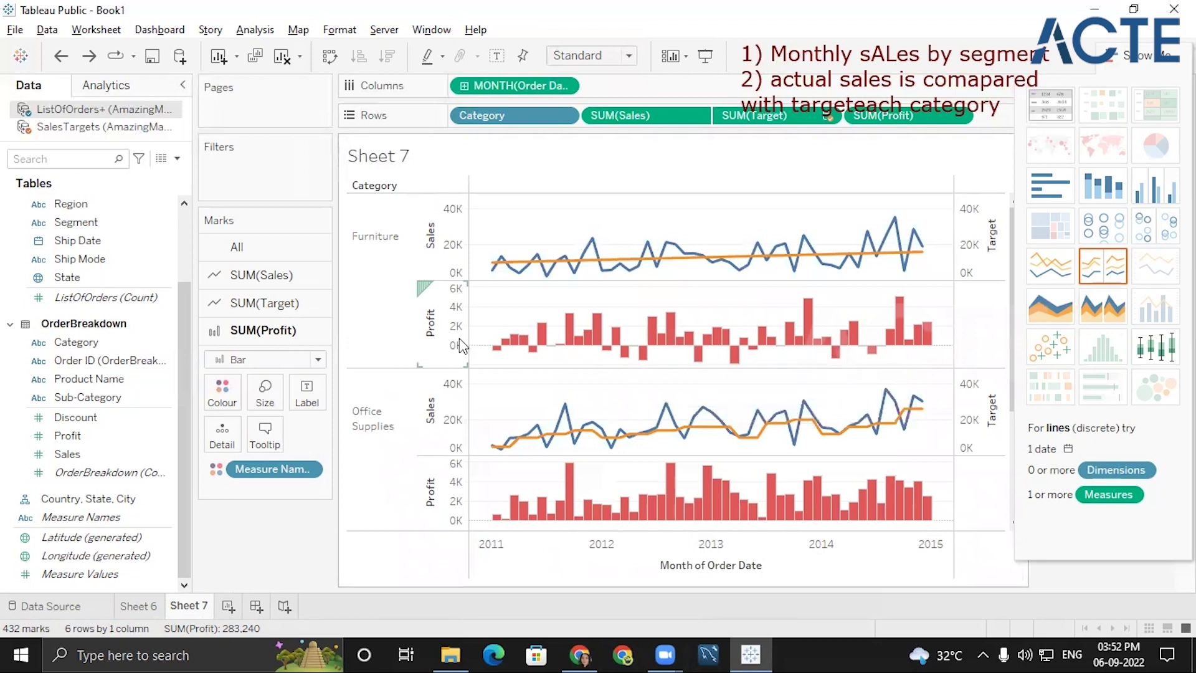
Step: Change the mark type of the Profit charts to Gantt Bar
right_click(440, 323)
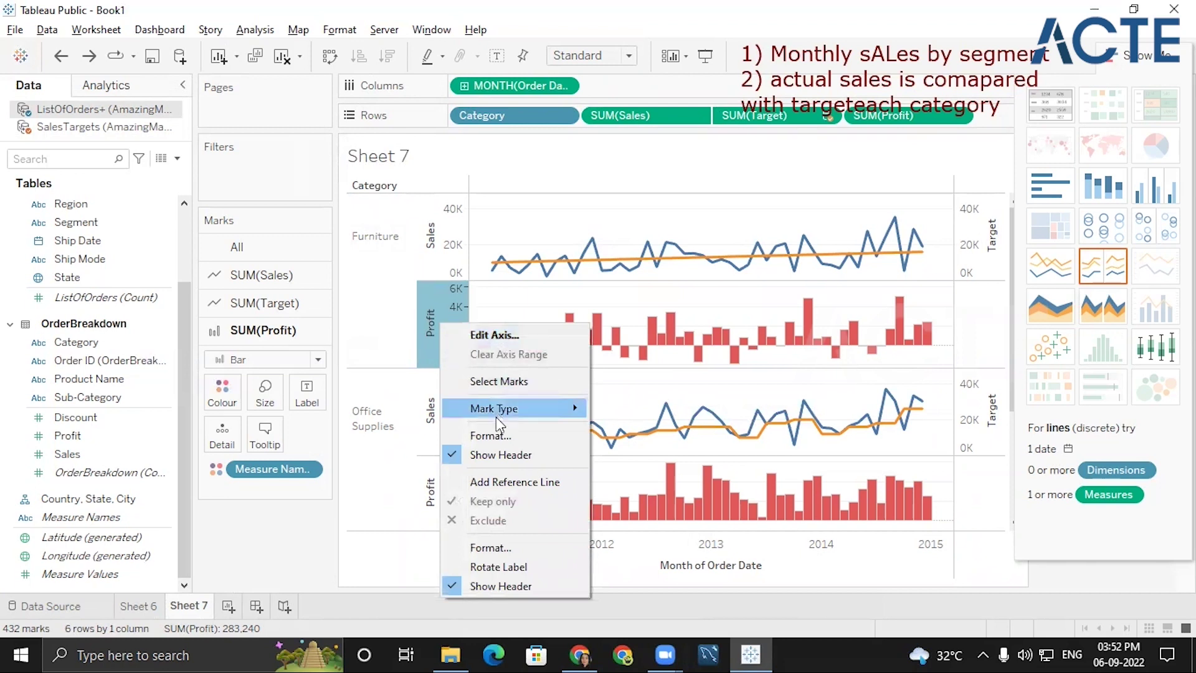
mouse_move(520, 422)
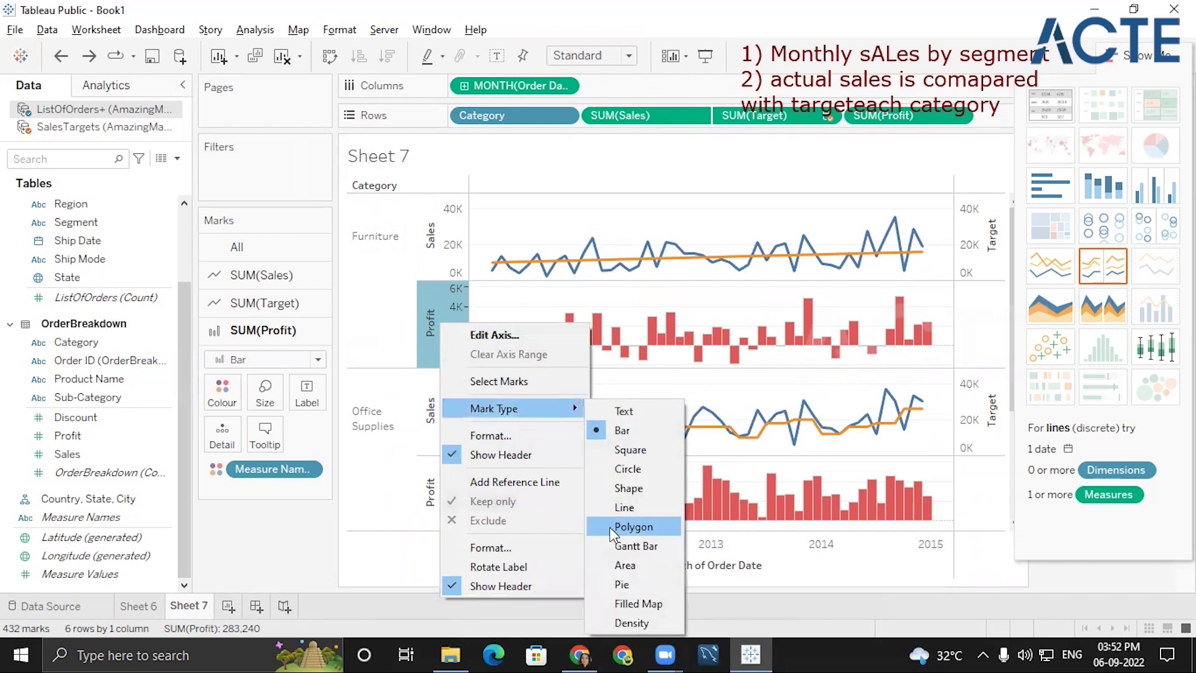
left_click(623, 549)
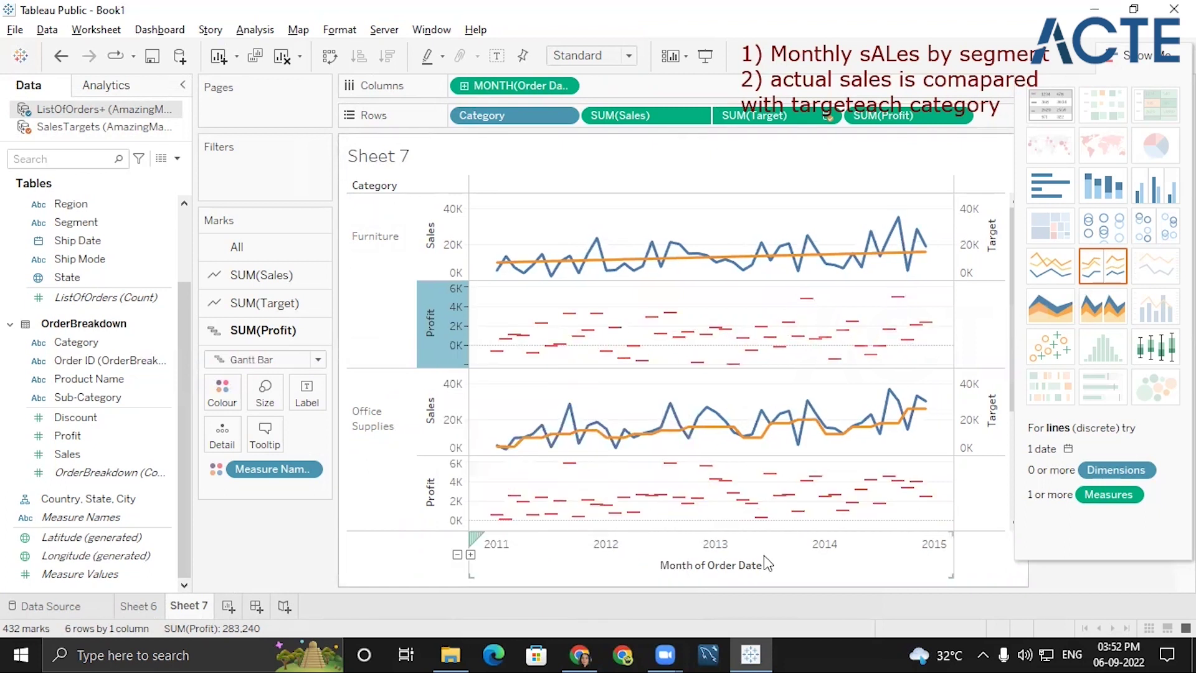
Step: Undo the Profit mark type changes and the addition of the Profit measure to the rows
key("ctrl+z")
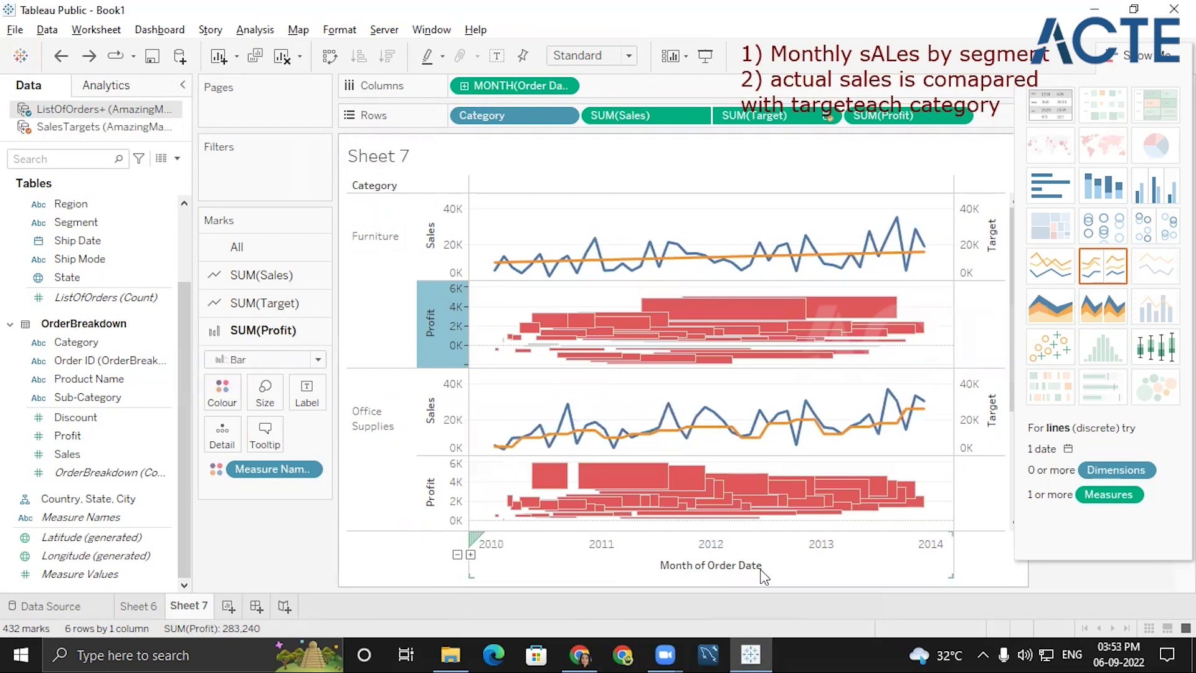
key("ctrl+z")
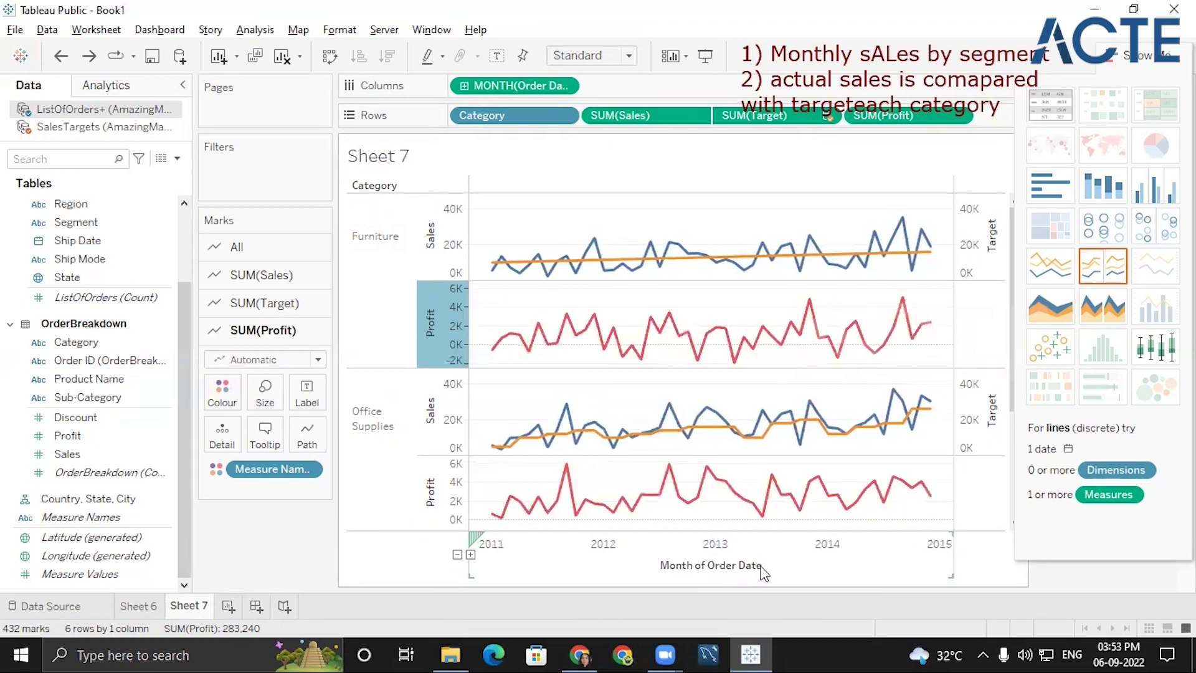
key("ctrl+z")
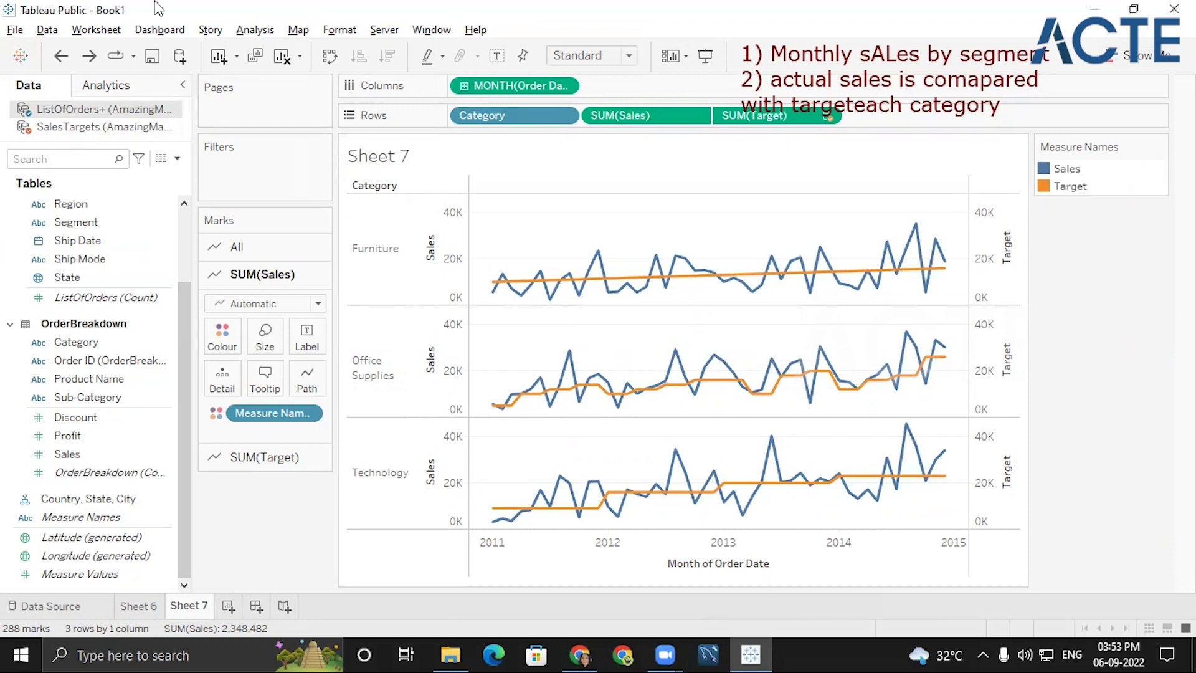
mouse_move(528, 300)
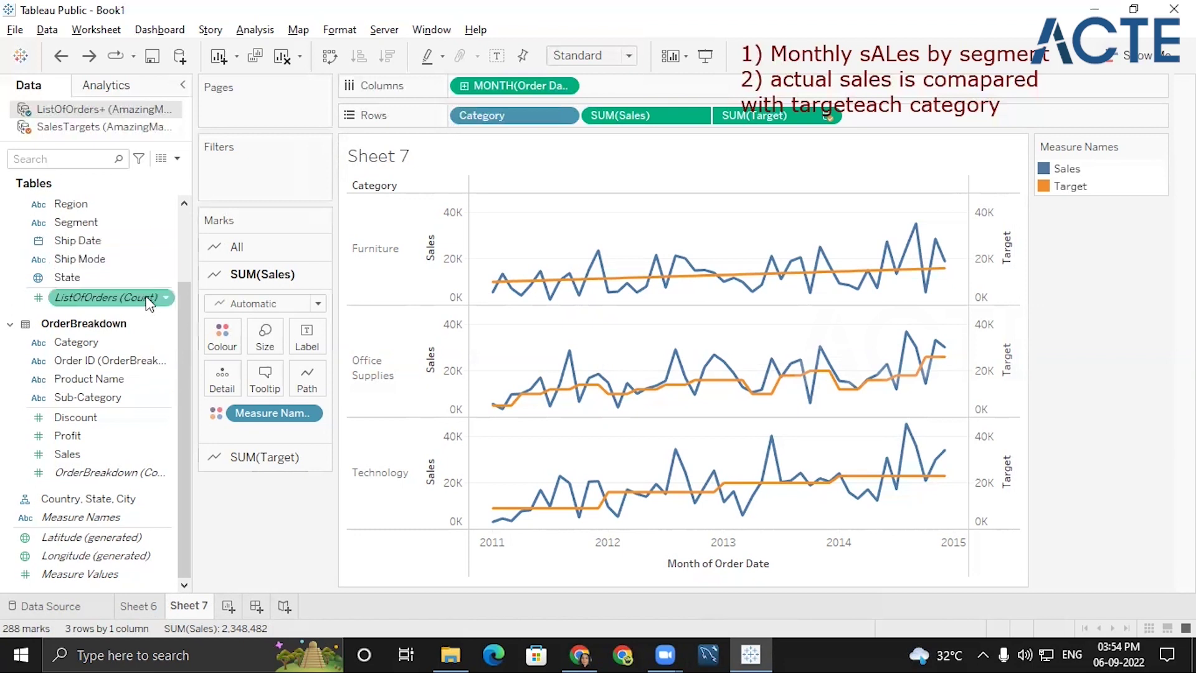
left_click(290, 459)
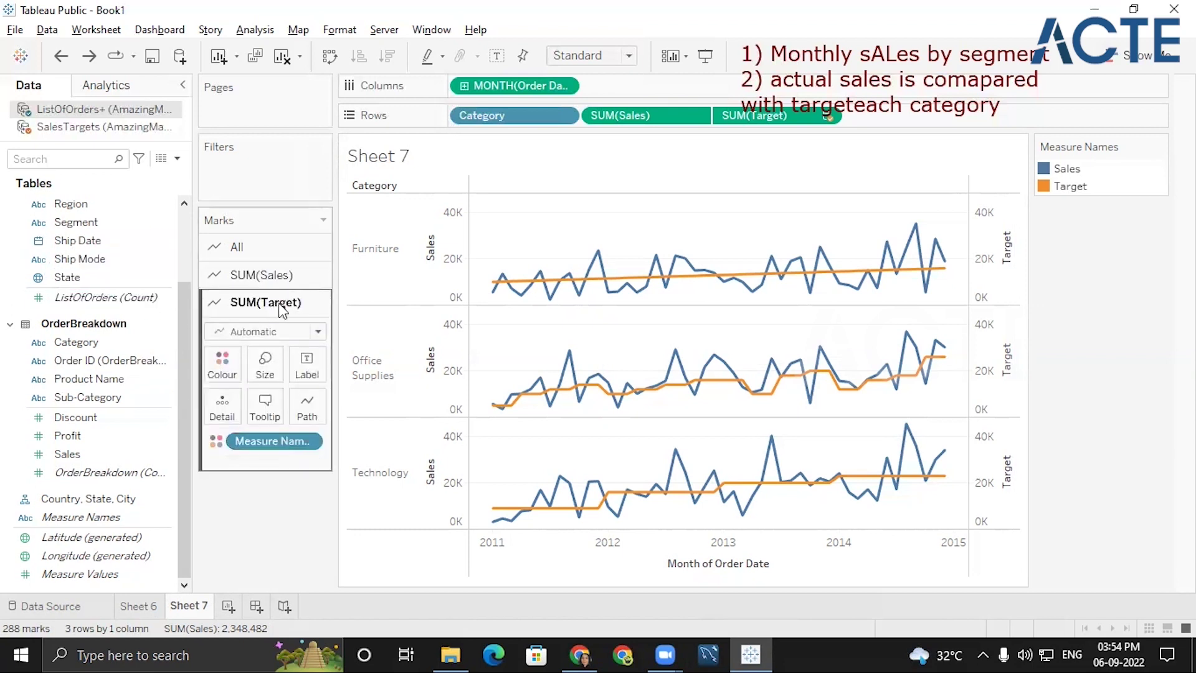
left_click(281, 275)
left_click(256, 461)
left_click(280, 275)
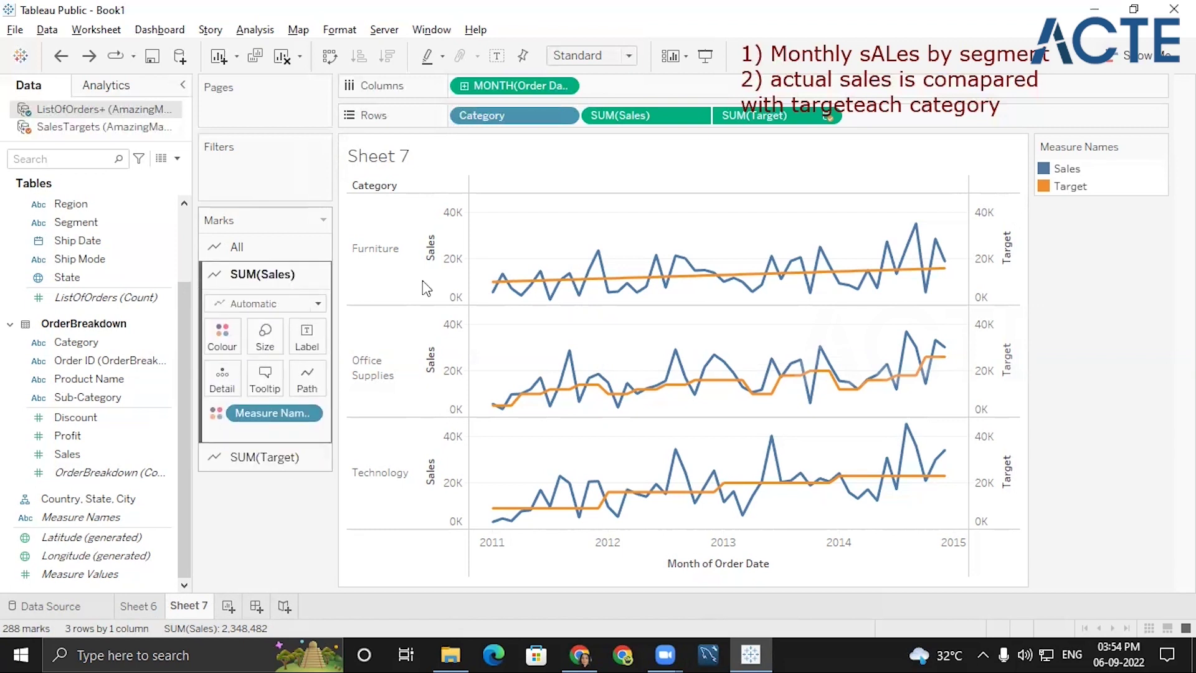
left_click(317, 304)
left_click(318, 303)
left_click(243, 457)
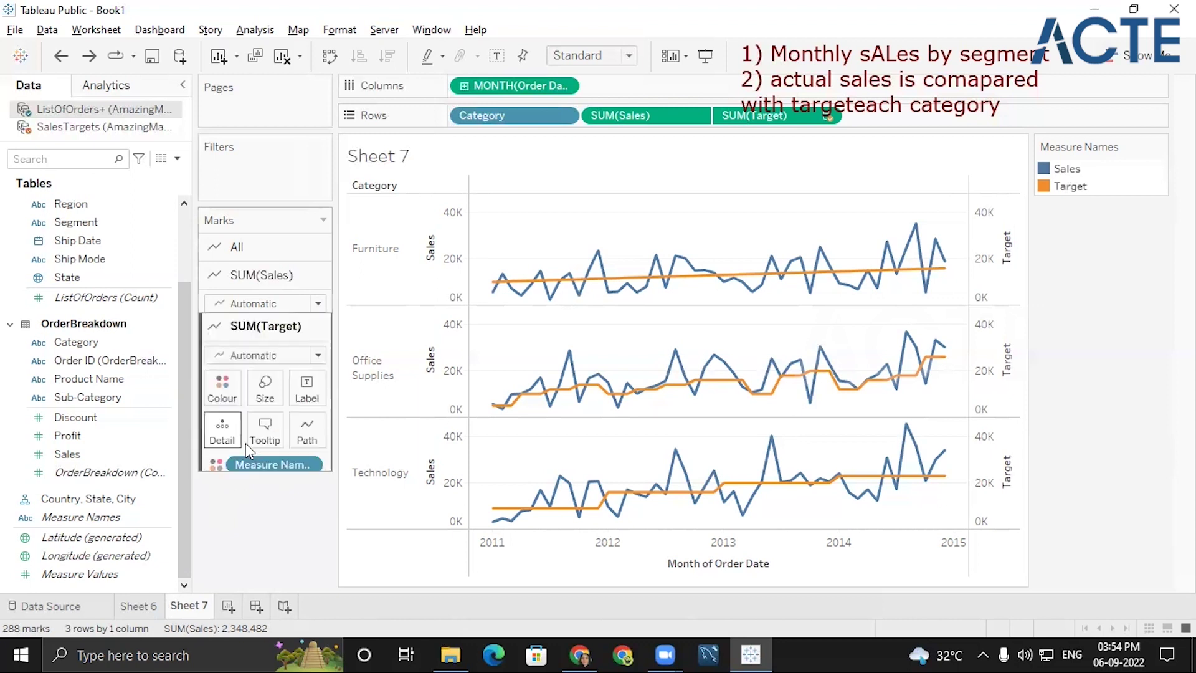
Step: Change the mark type of Sales in the dual-axis charts to Bar
left_click(260, 277)
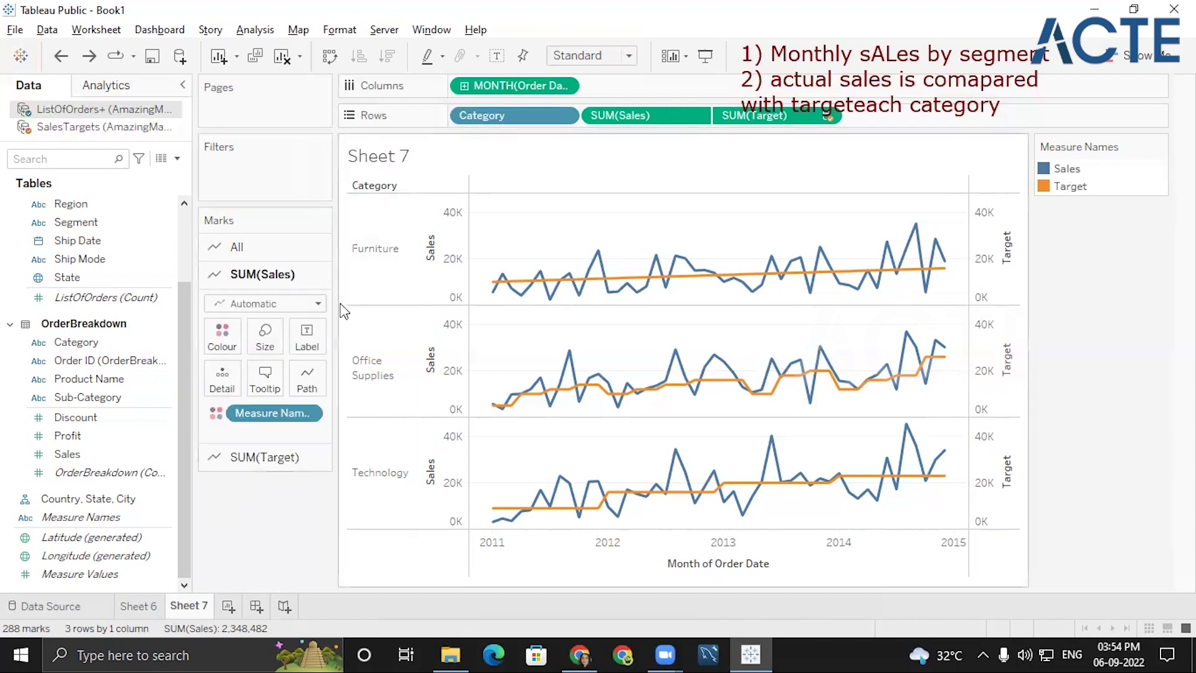
left_click(319, 304)
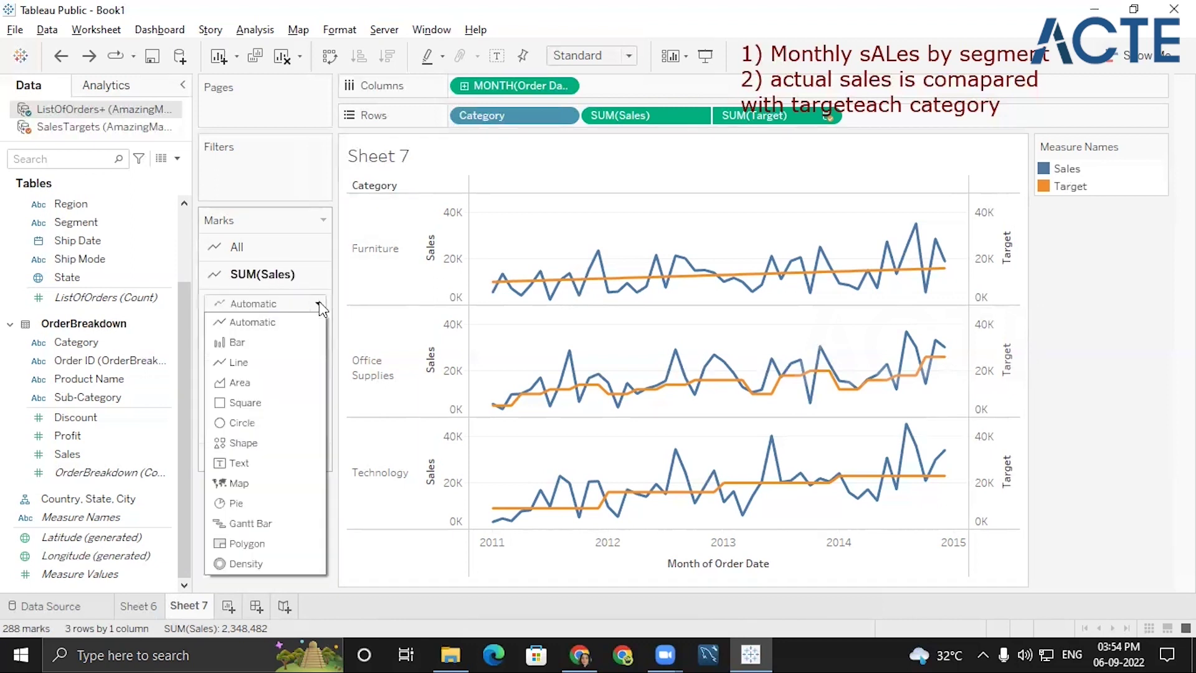
left_click(238, 343)
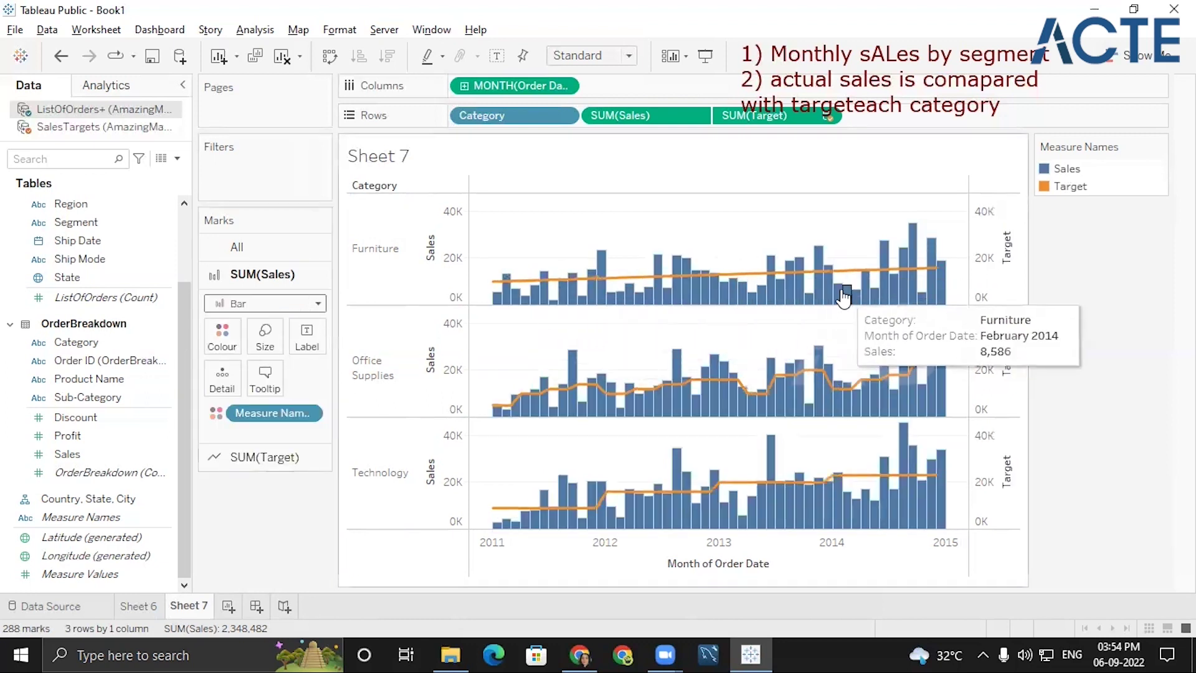
right_click(993, 257)
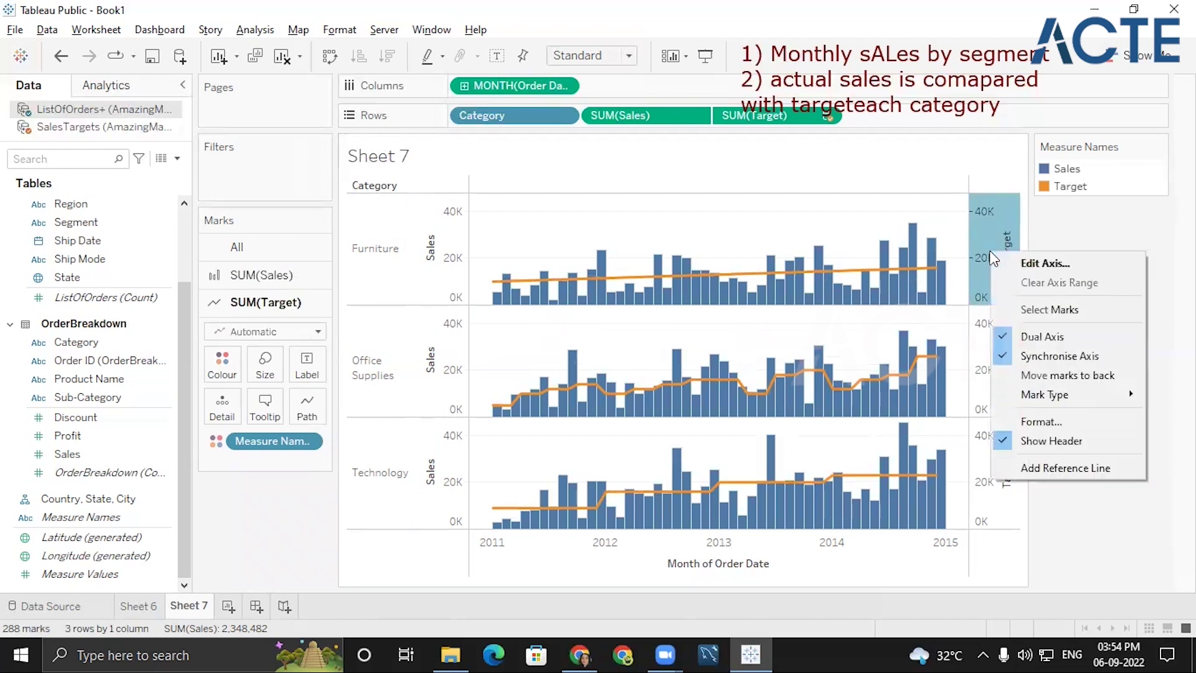
left_click(1012, 582)
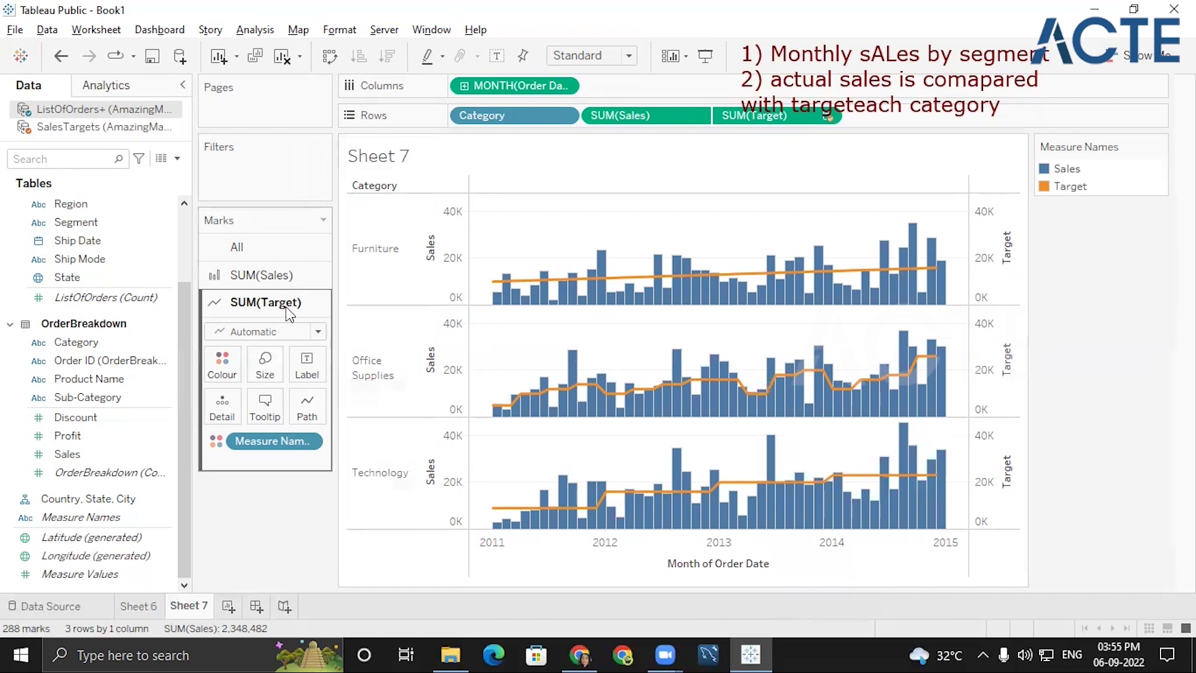
Step: Try the Area mark type for Target, and set its mark type to Line instead
left_click(308, 338)
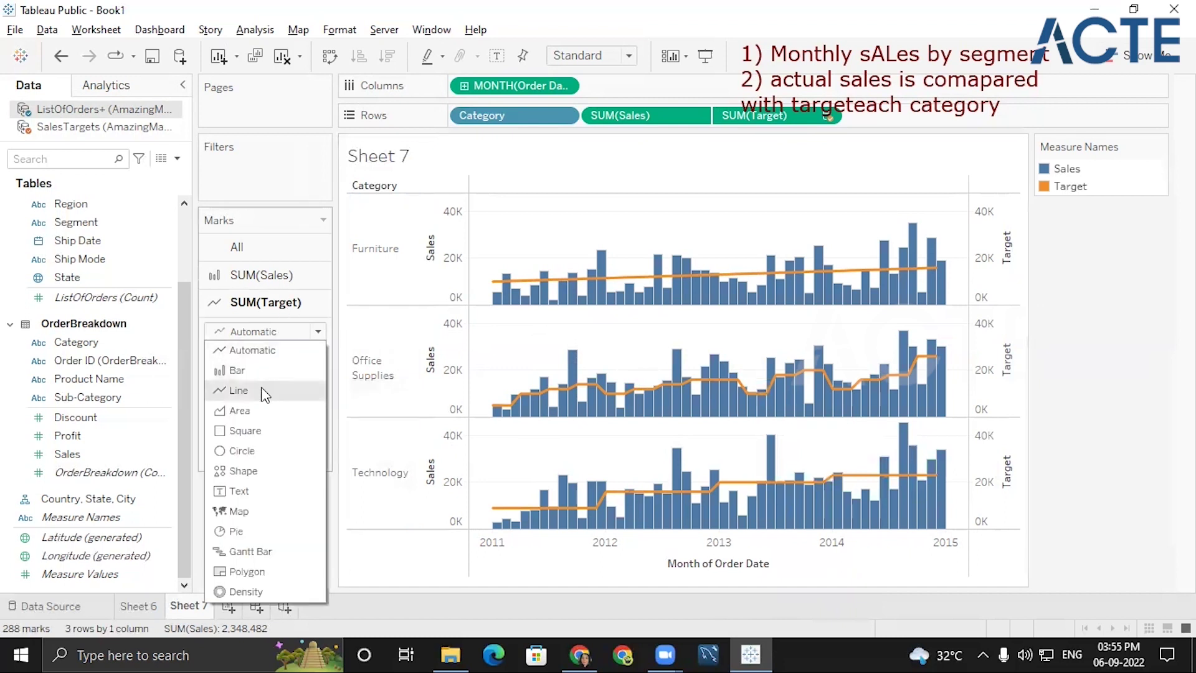
left_click(234, 414)
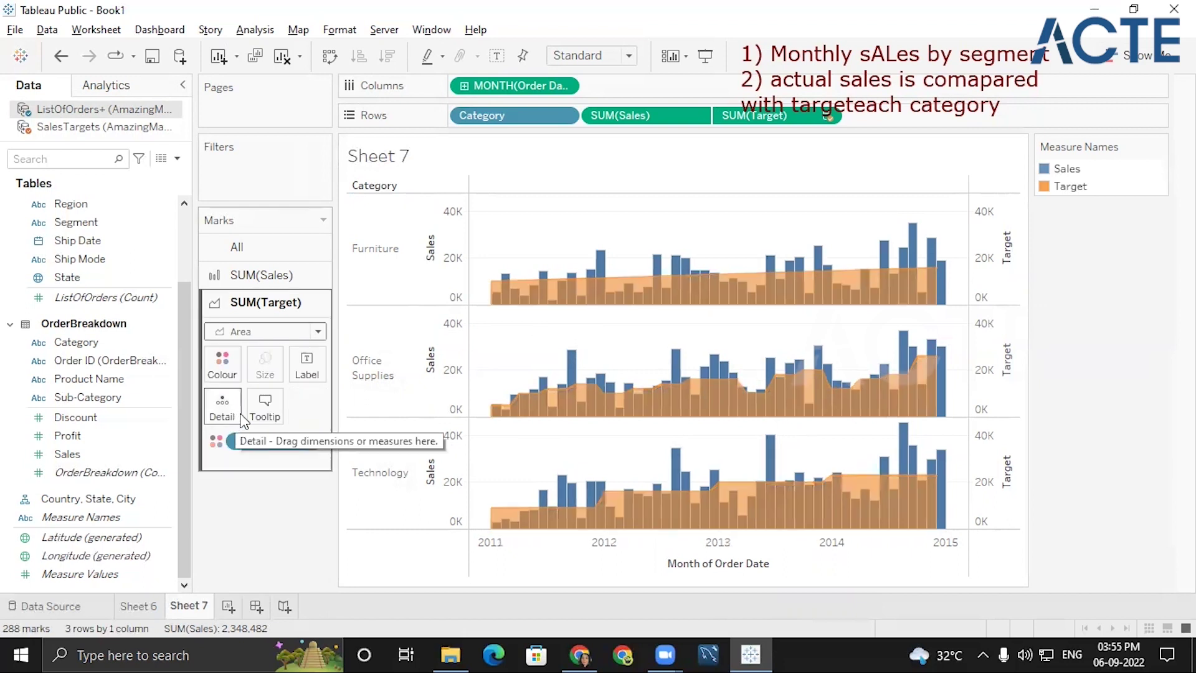
left_click(302, 330)
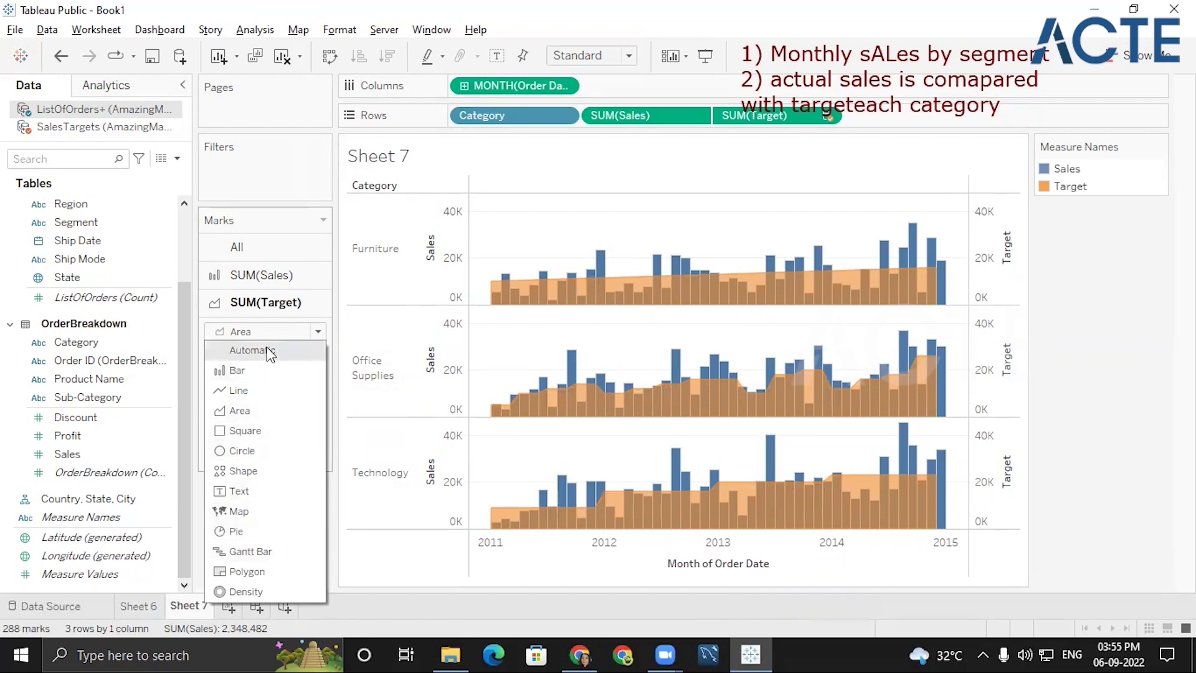
left_click(262, 391)
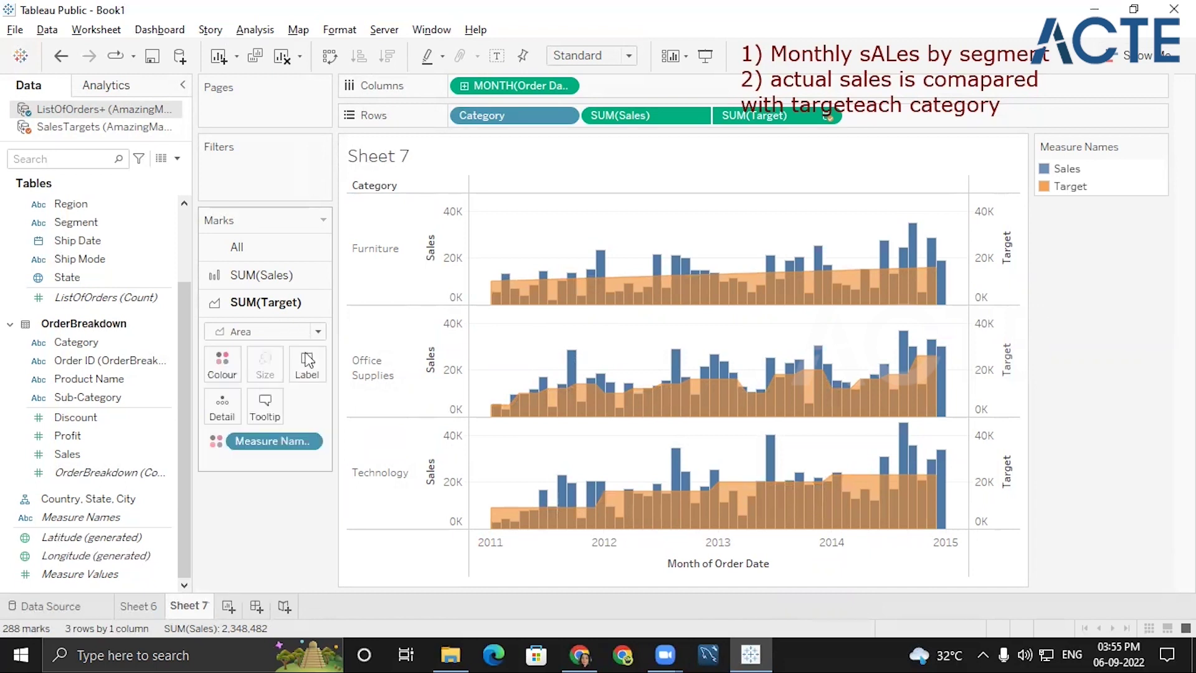
Step: Set the mark type of Sales in the dual-axis charts to Area
left_click(295, 278)
left_click(308, 305)
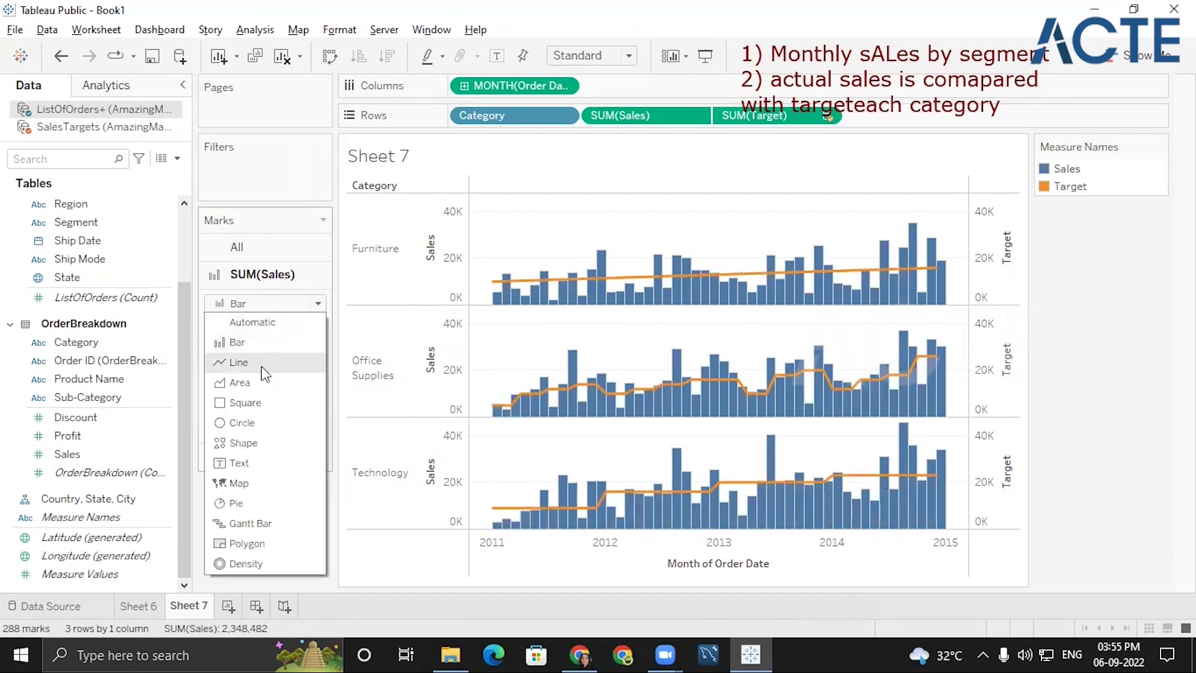
key("Escape")
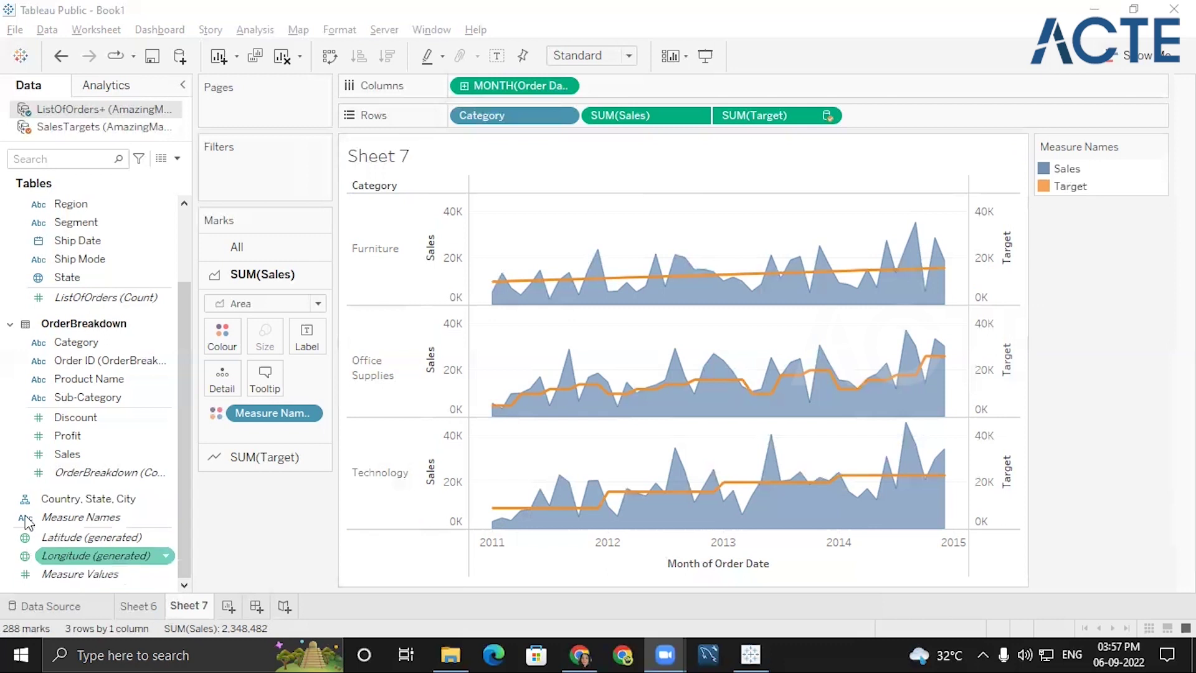
left_click_drag(67, 277, 266, 188)
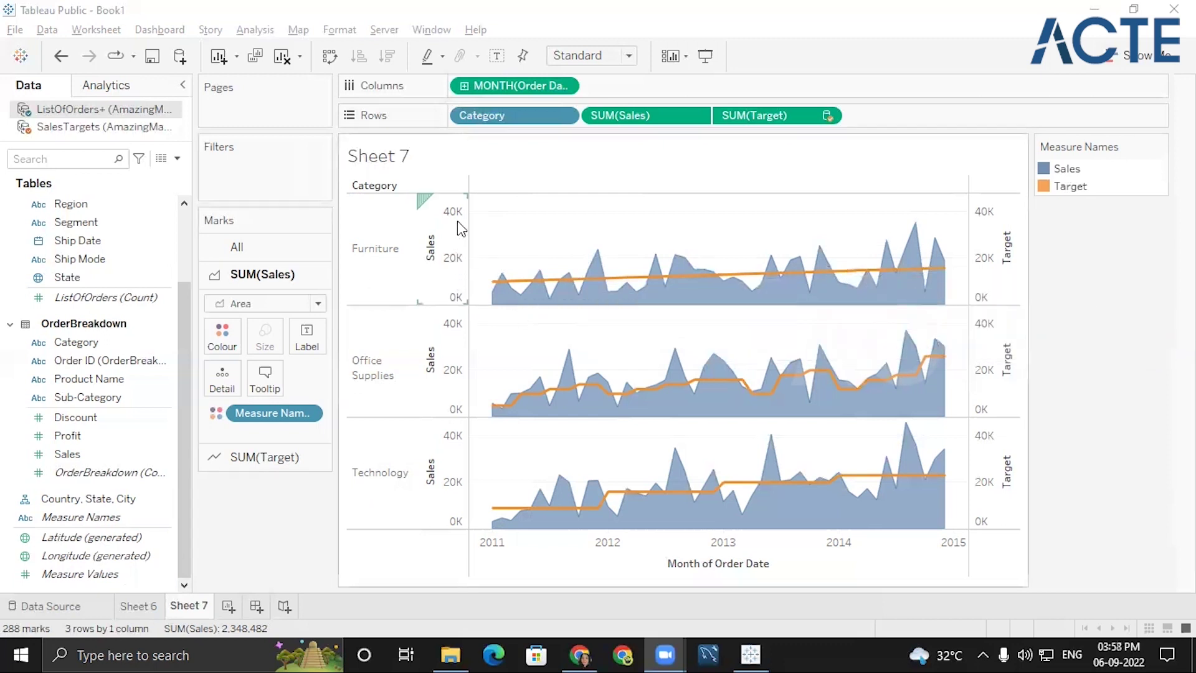
Step: Switch off the synchronisation of the Target axis with the Sales axis and switch it back on
right_click(1000, 281)
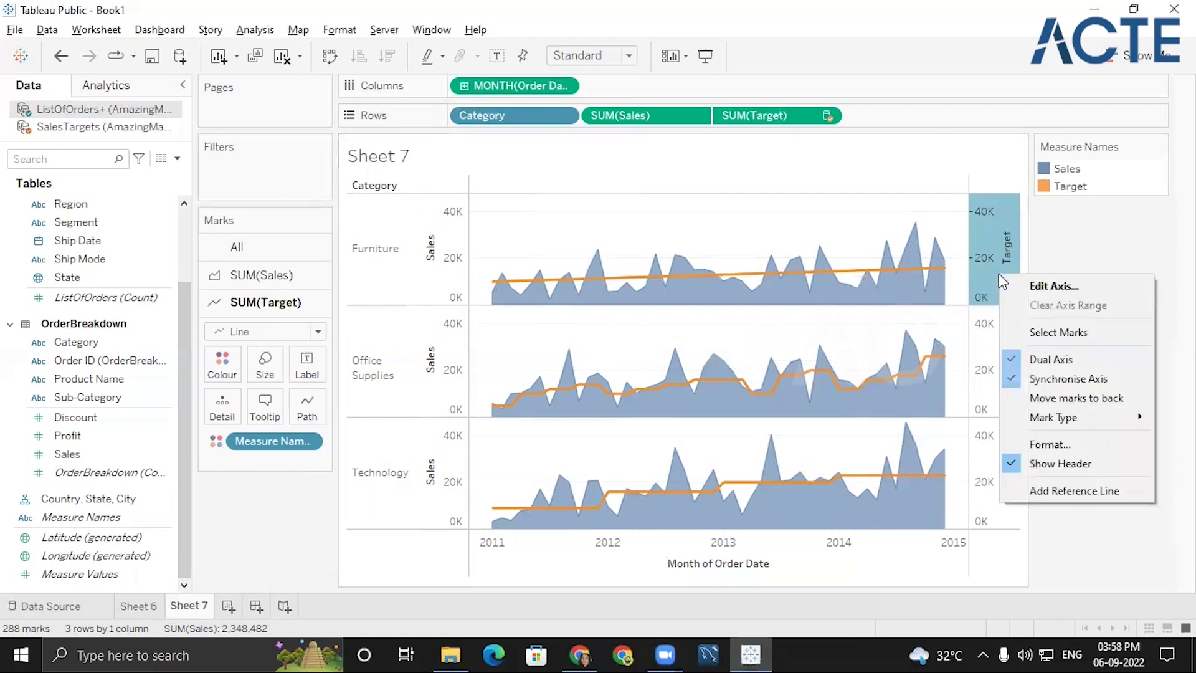
left_click(1013, 379)
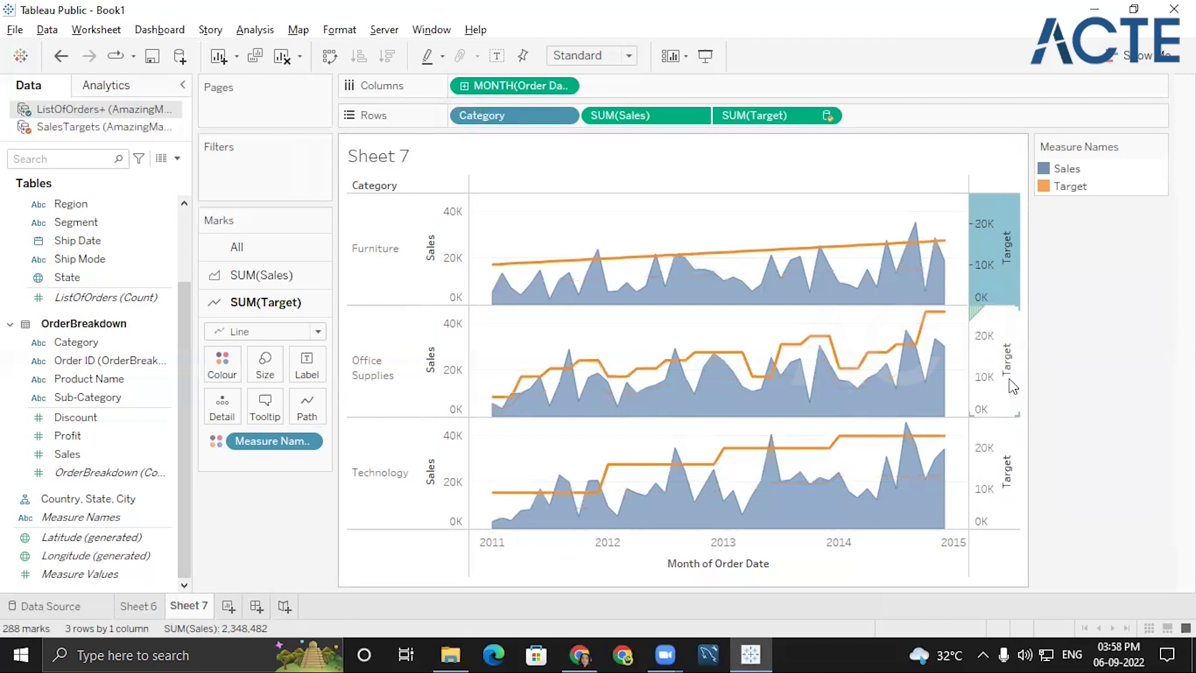
right_click(985, 286)
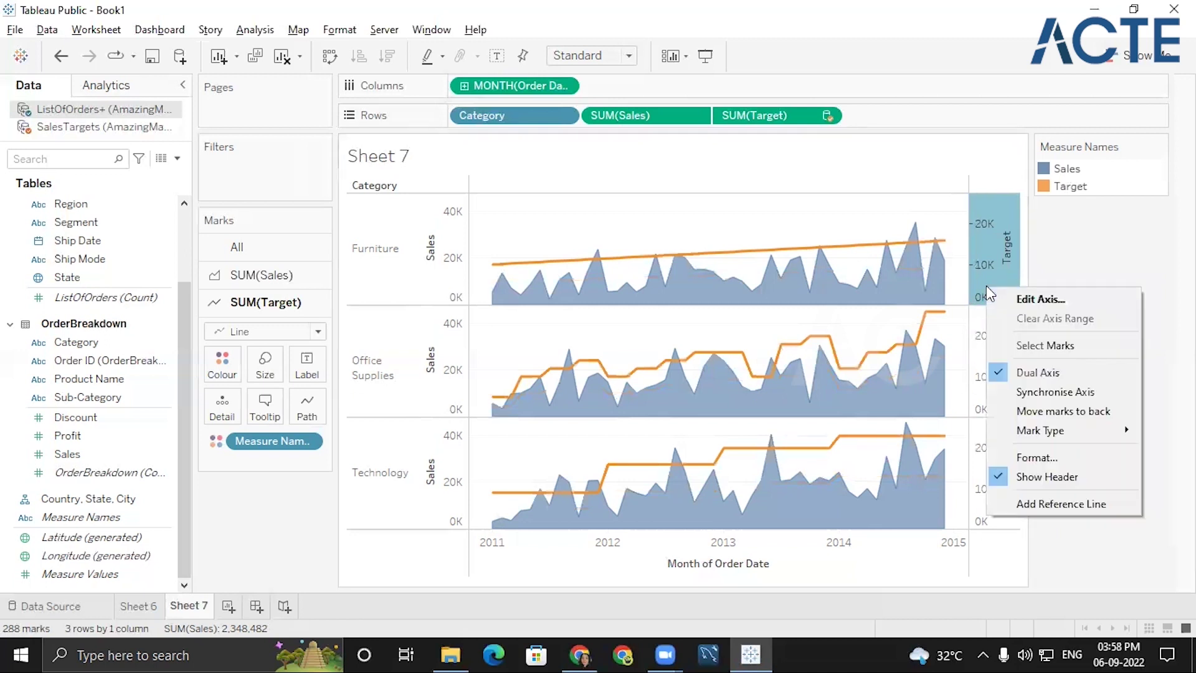
left_click(1052, 397)
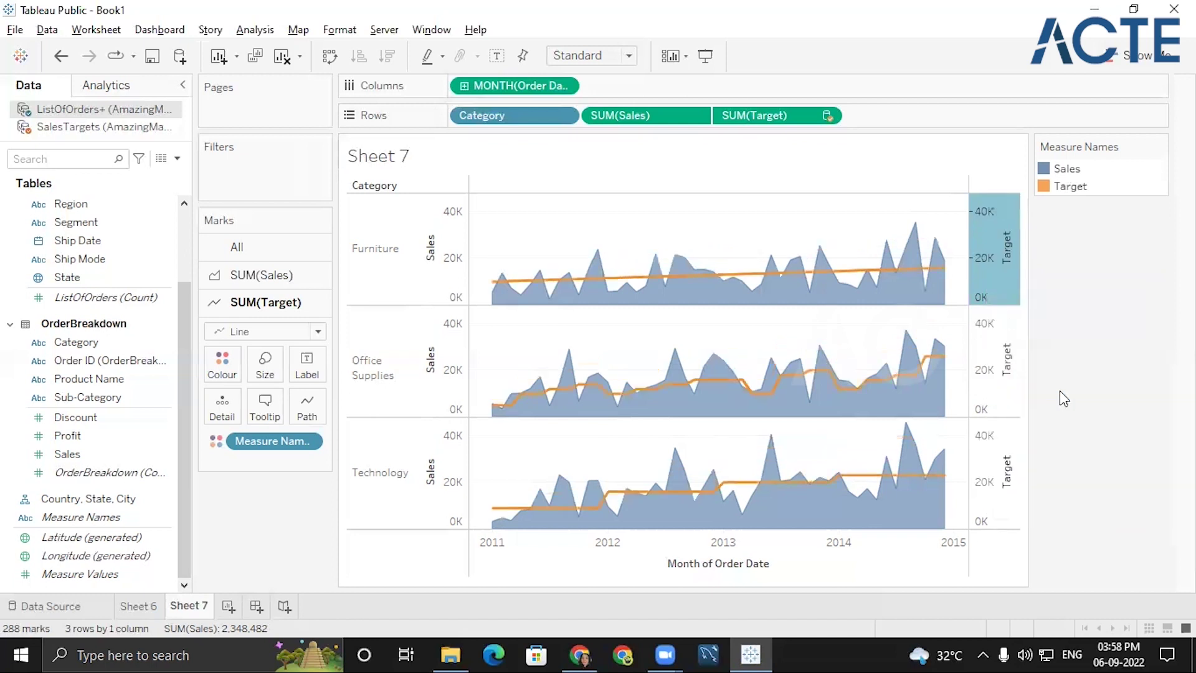
left_click(1062, 390)
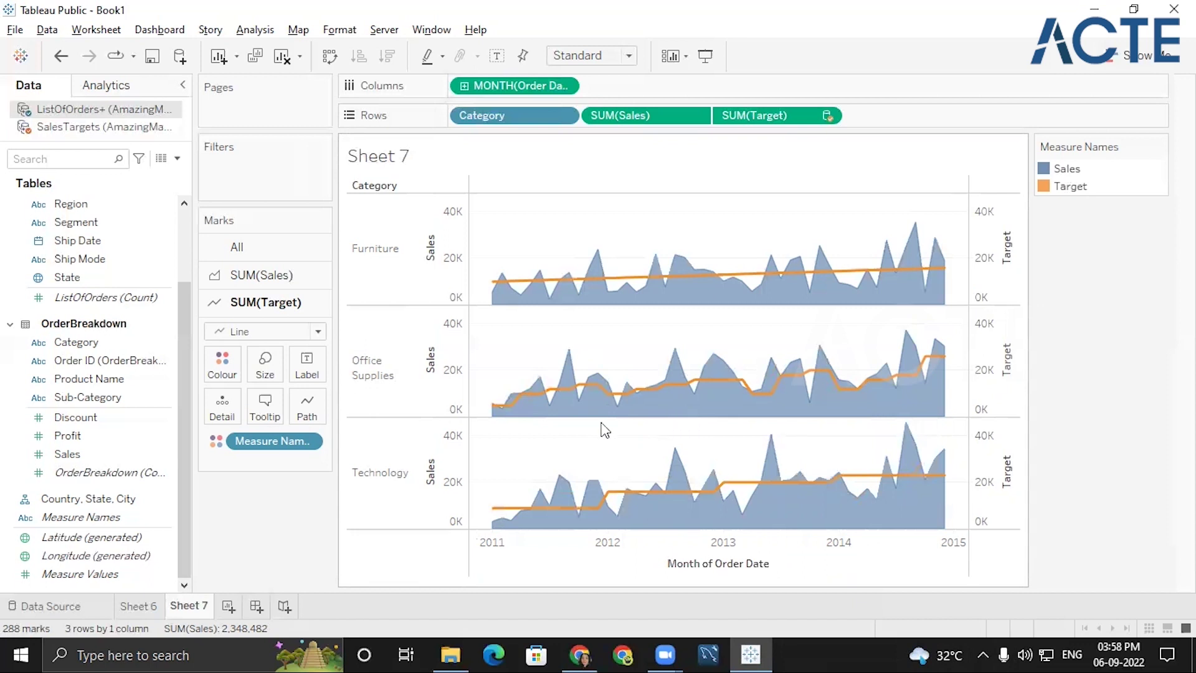
Step: Try the stepped and the disconnected line types on the Target line, and restore the directly connected line type
mouse_move(550, 411)
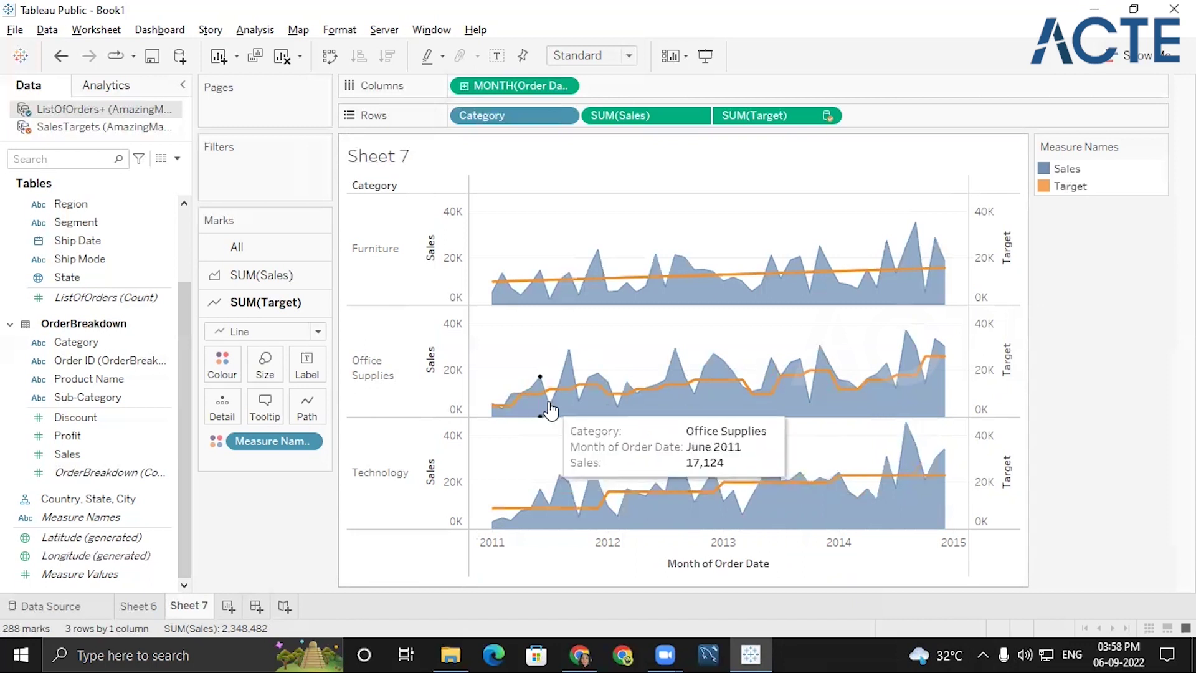
left_click(307, 414)
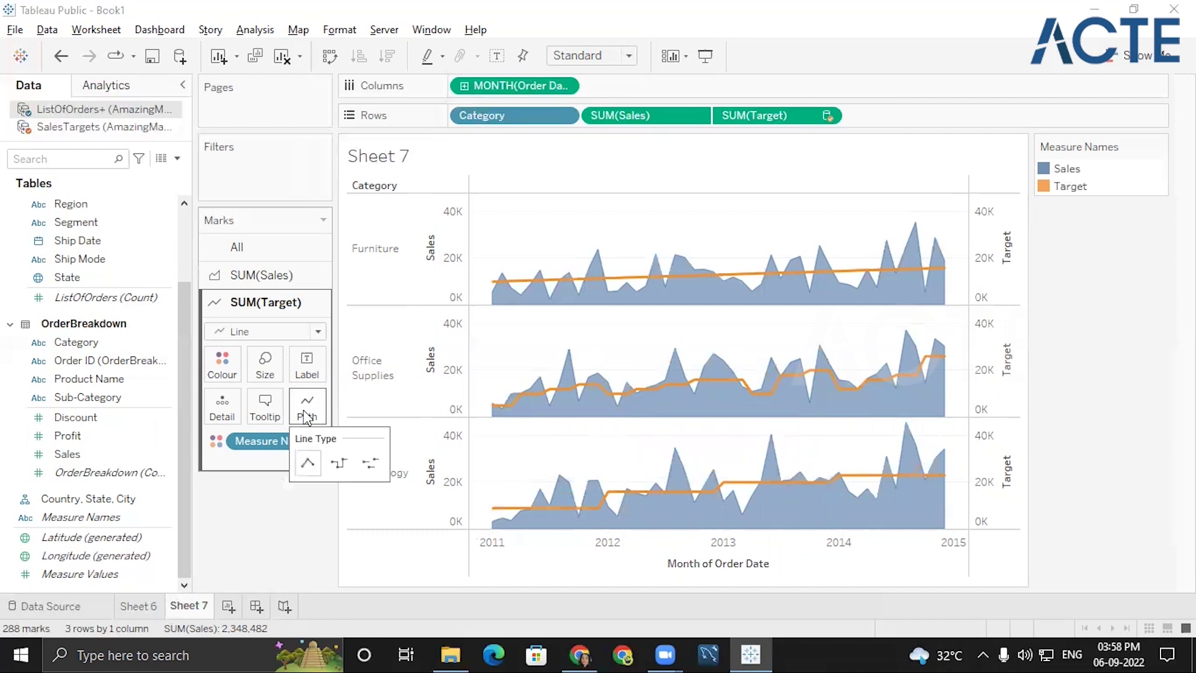
left_click(337, 463)
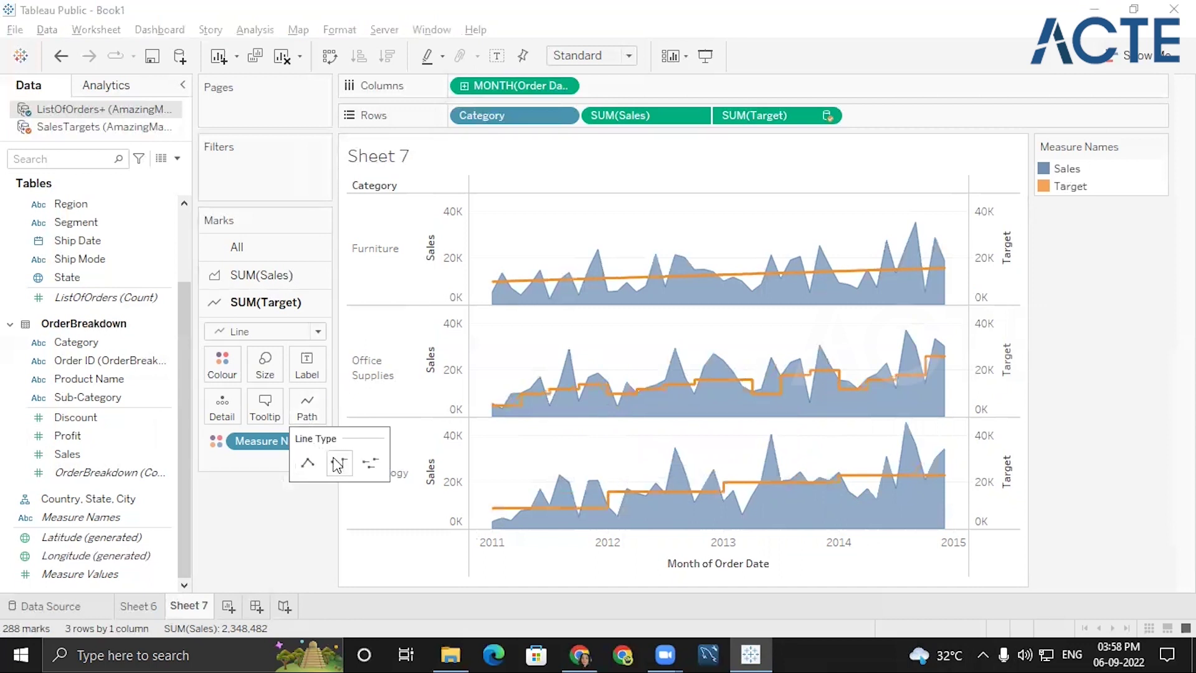
left_click(373, 464)
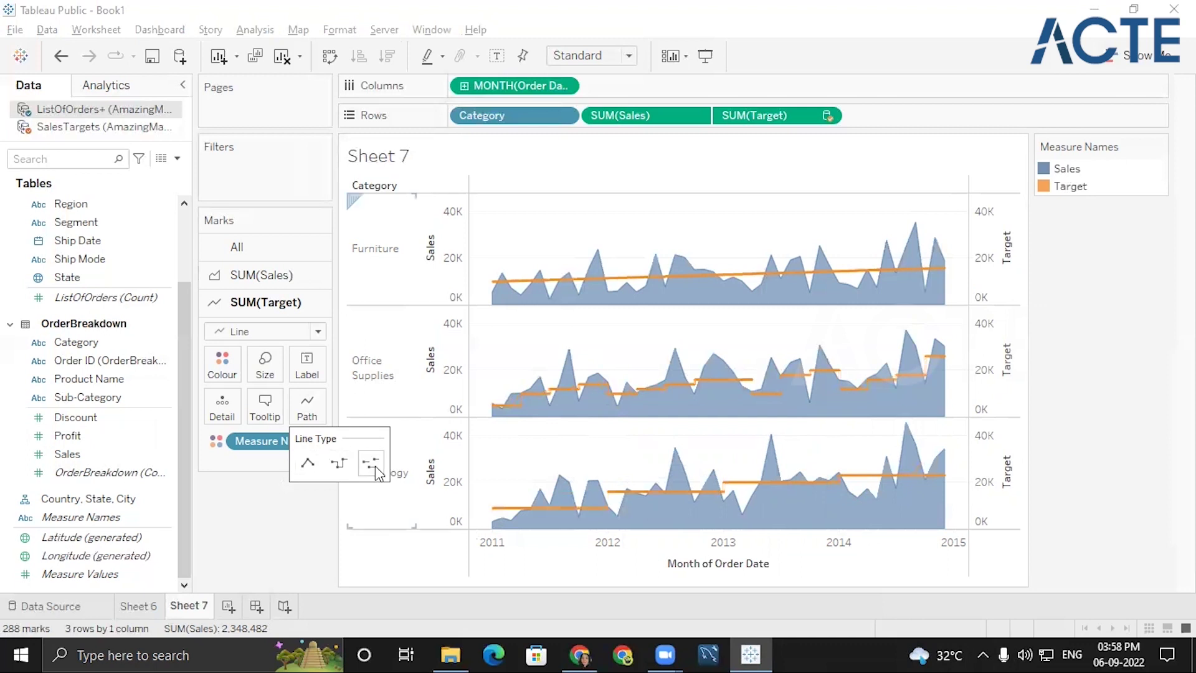
left_click(342, 463)
left_click(309, 464)
left_click(335, 474)
left_click(319, 469)
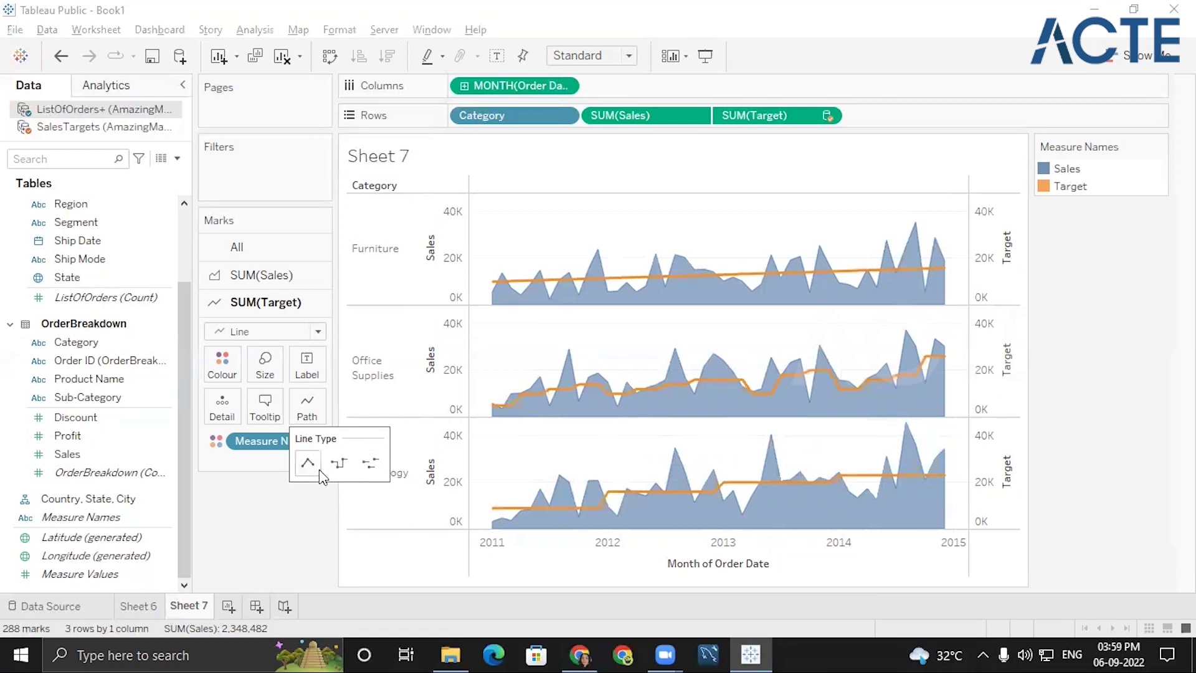
left_click(292, 279)
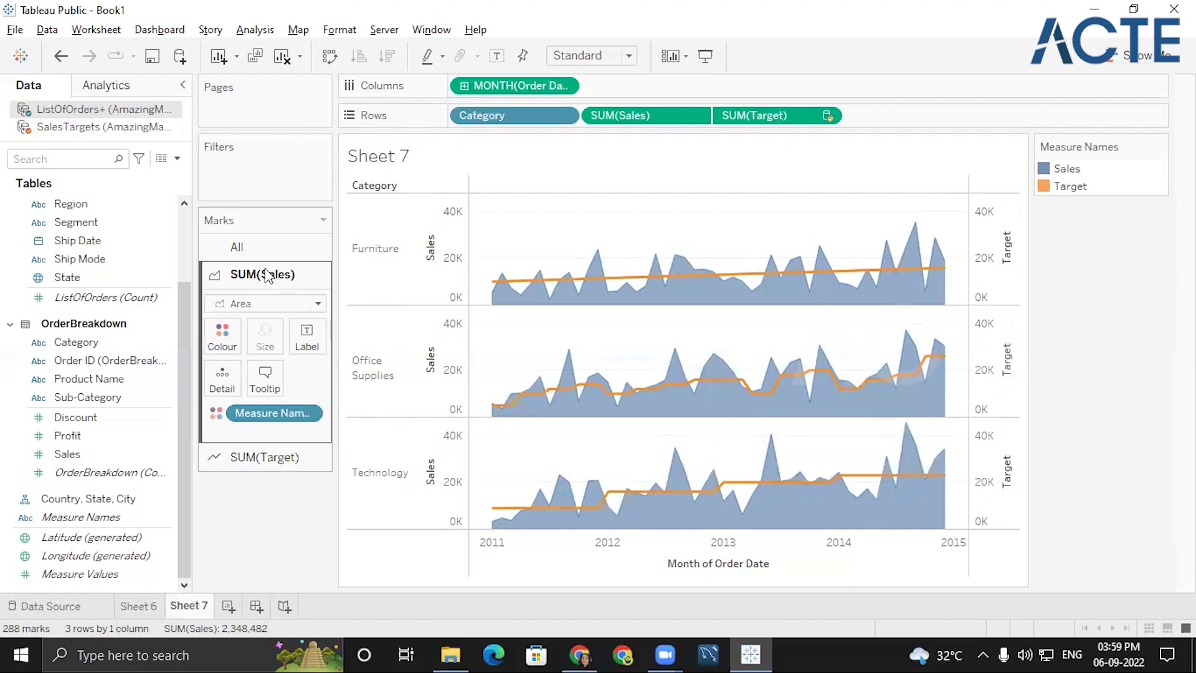
left_click(257, 458)
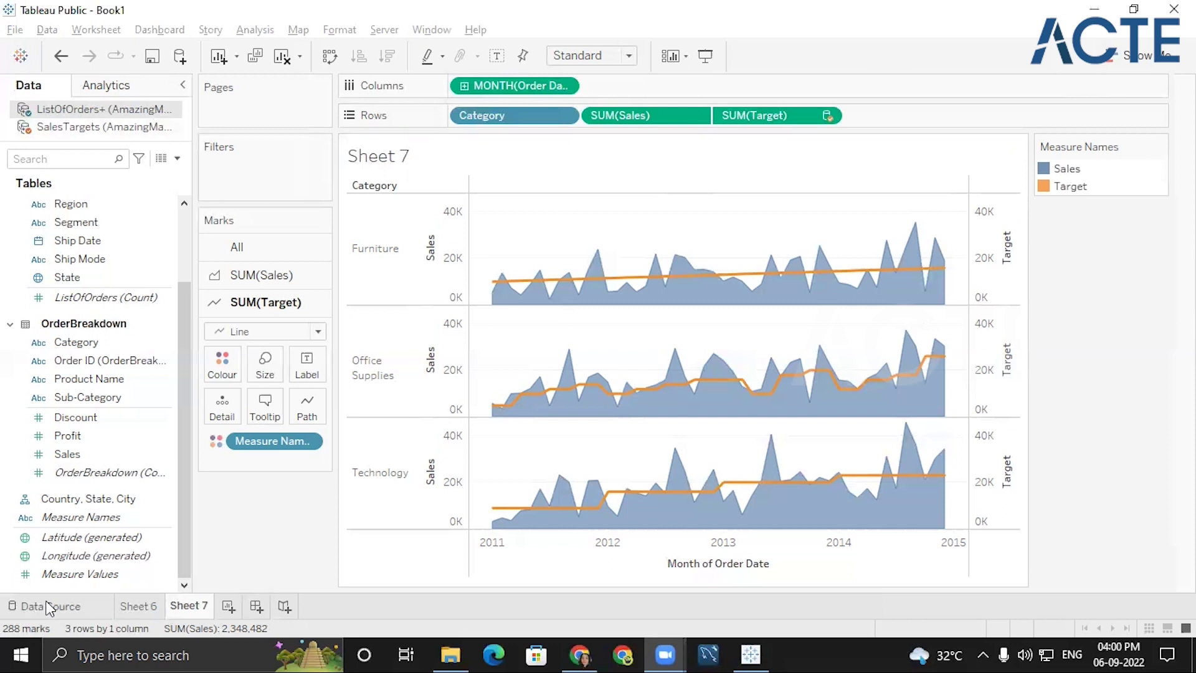
left_click(22, 57)
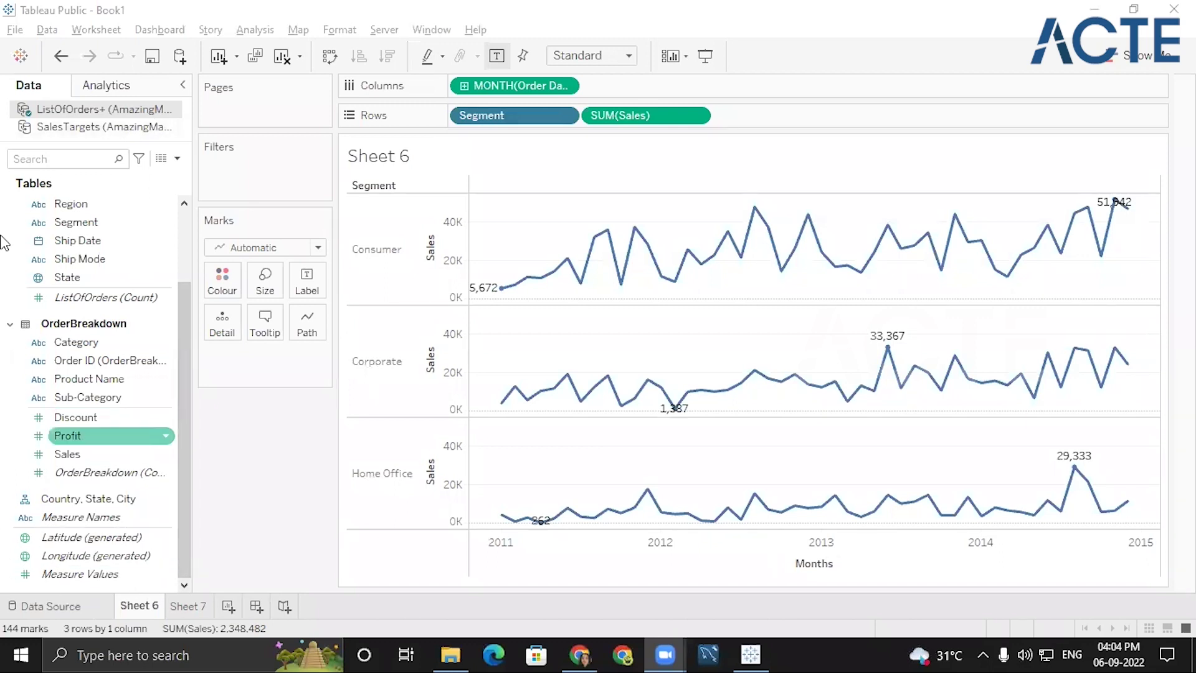
Step: Clear all fields and marks from Sheet 6 and Sheet 7
left_click(272, 58)
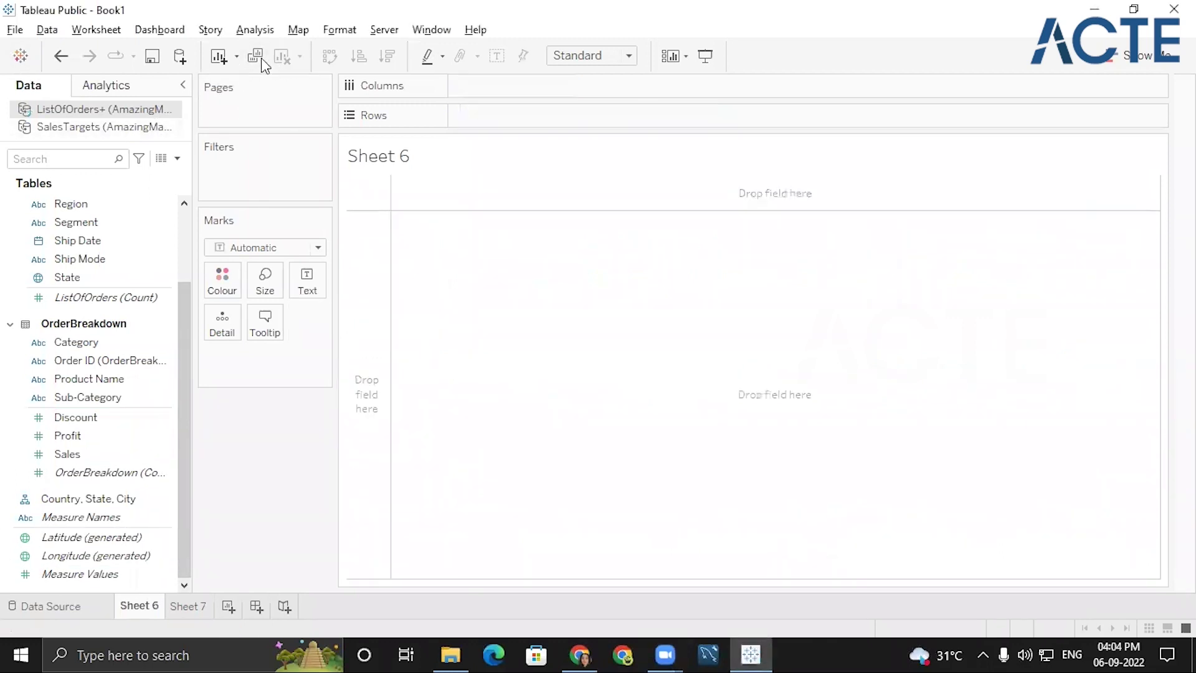
left_click(184, 605)
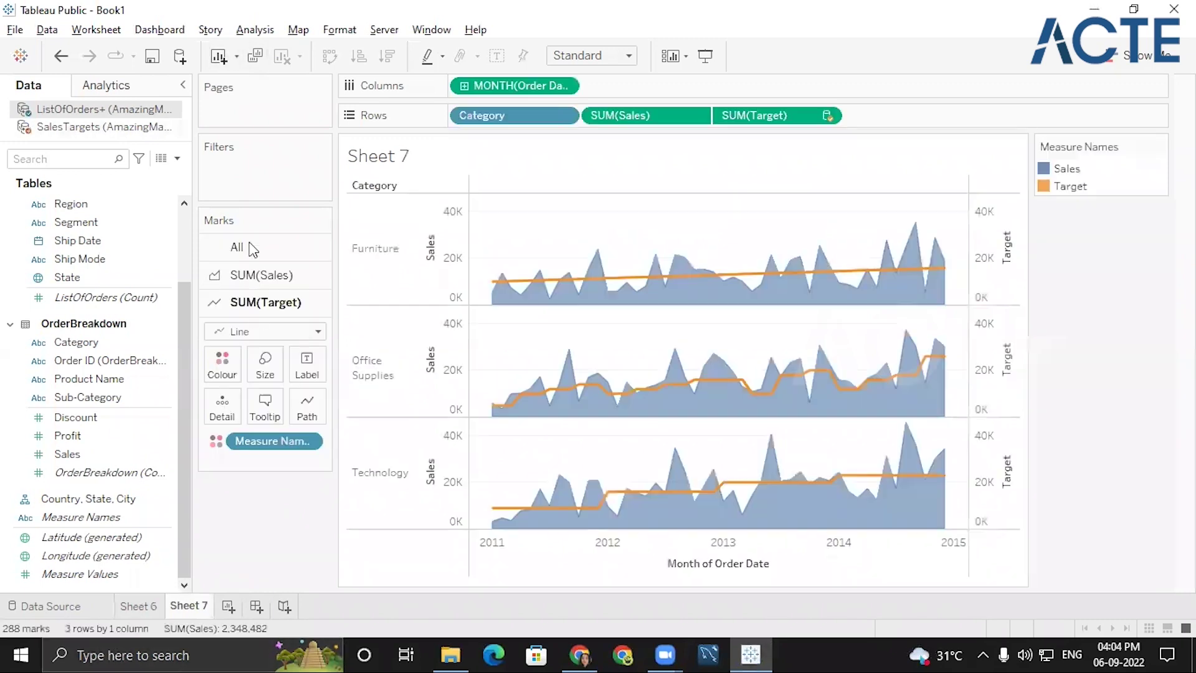
left_click(281, 56)
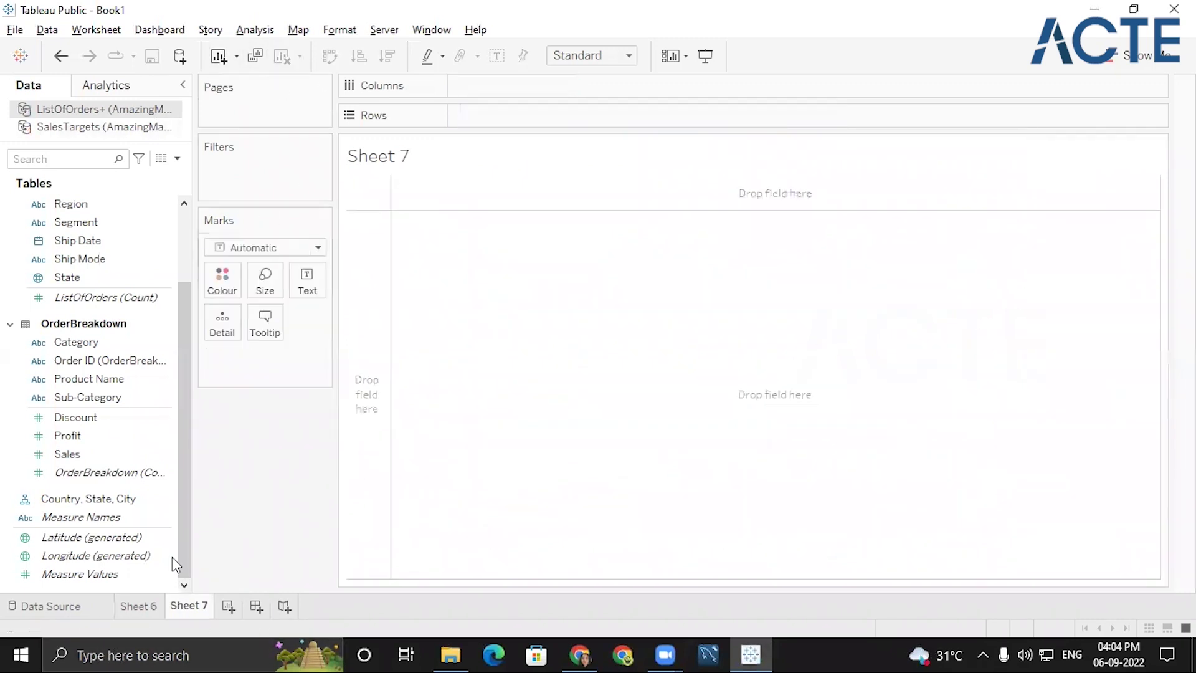
Step: Close the ListOfOrders+ and SalesTargets data sources from Sheet 6
left_click(80, 613)
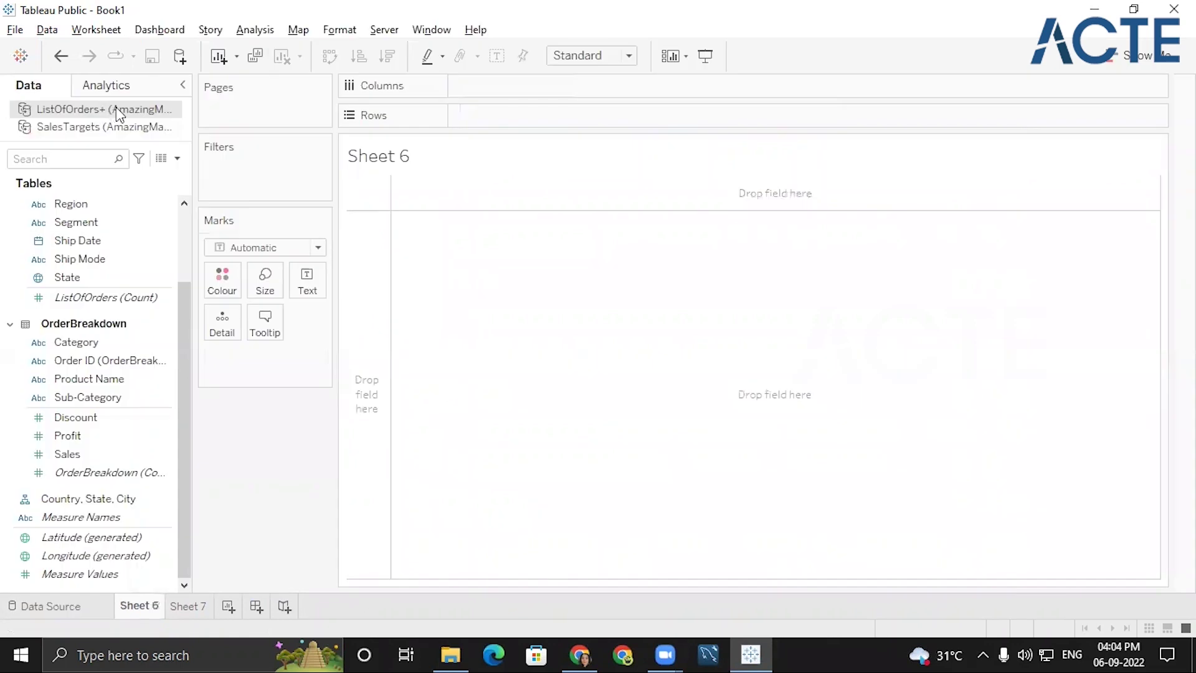
right_click(117, 111)
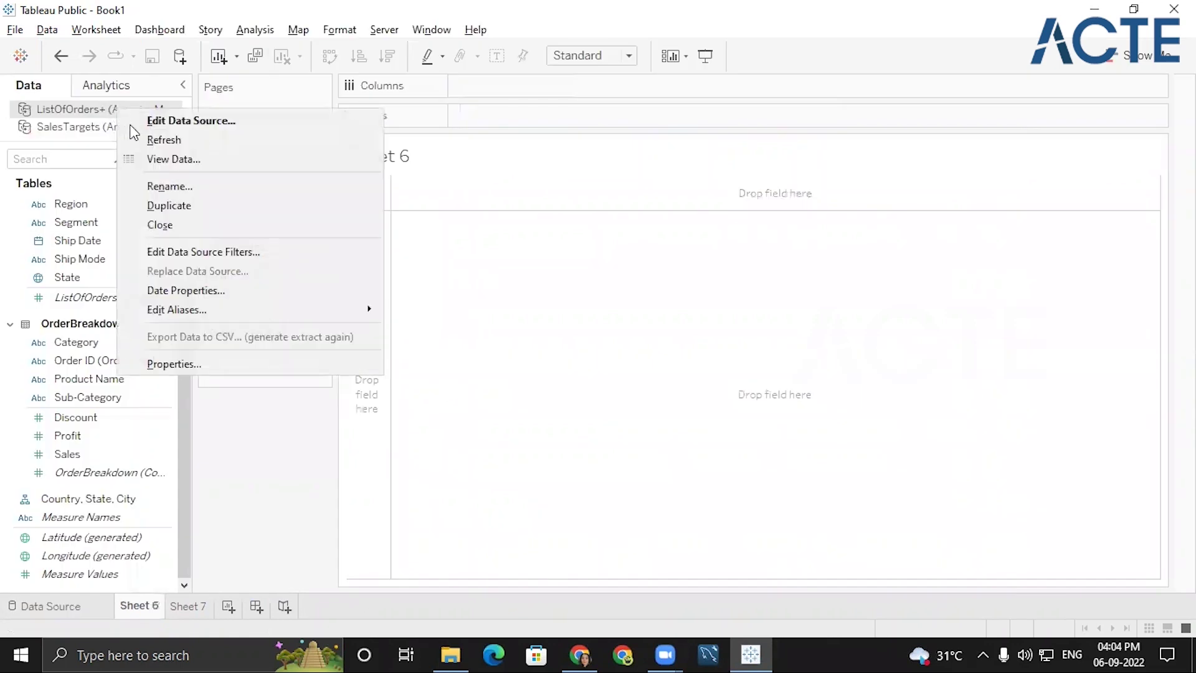
left_click(202, 205)
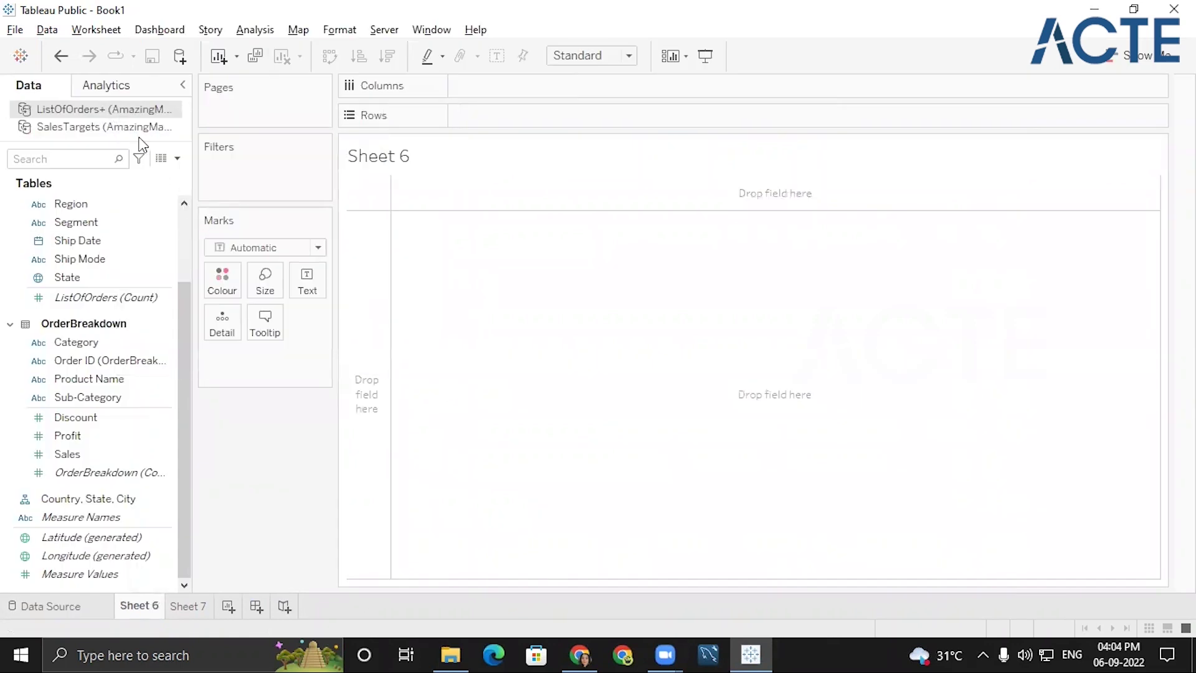
right_click(132, 112)
left_click(186, 225)
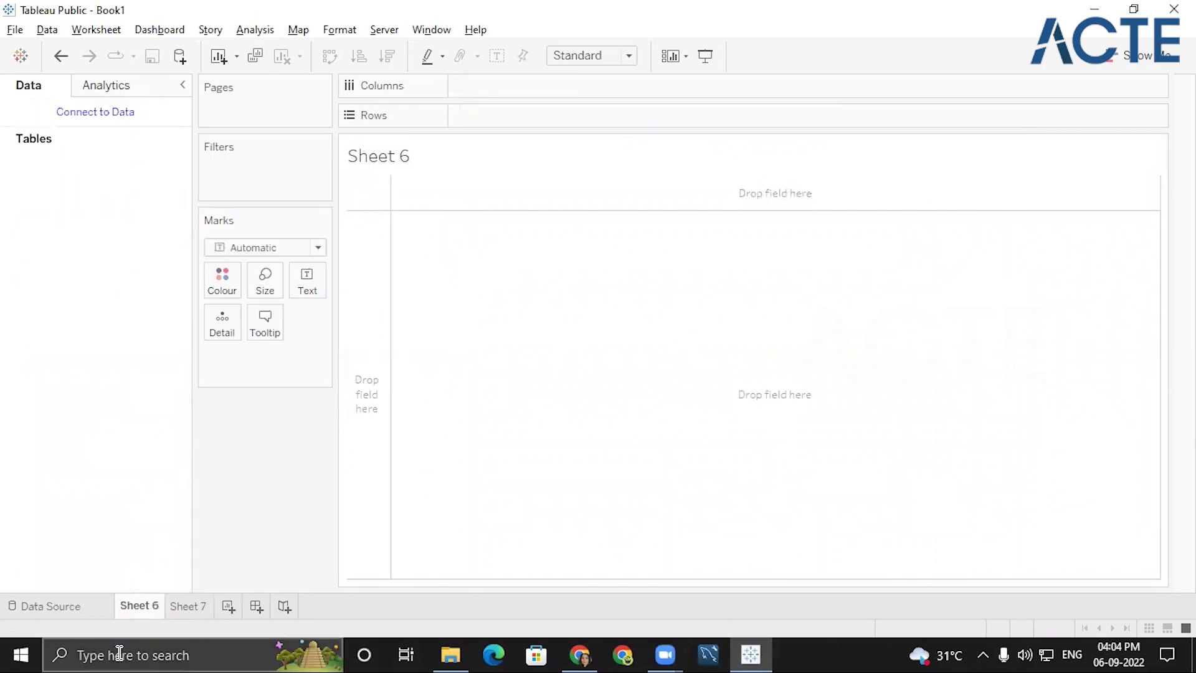
Step: Connect to the Sample - Superstore Excel workbook with its Orders table and collapse the table details
left_click(87, 603)
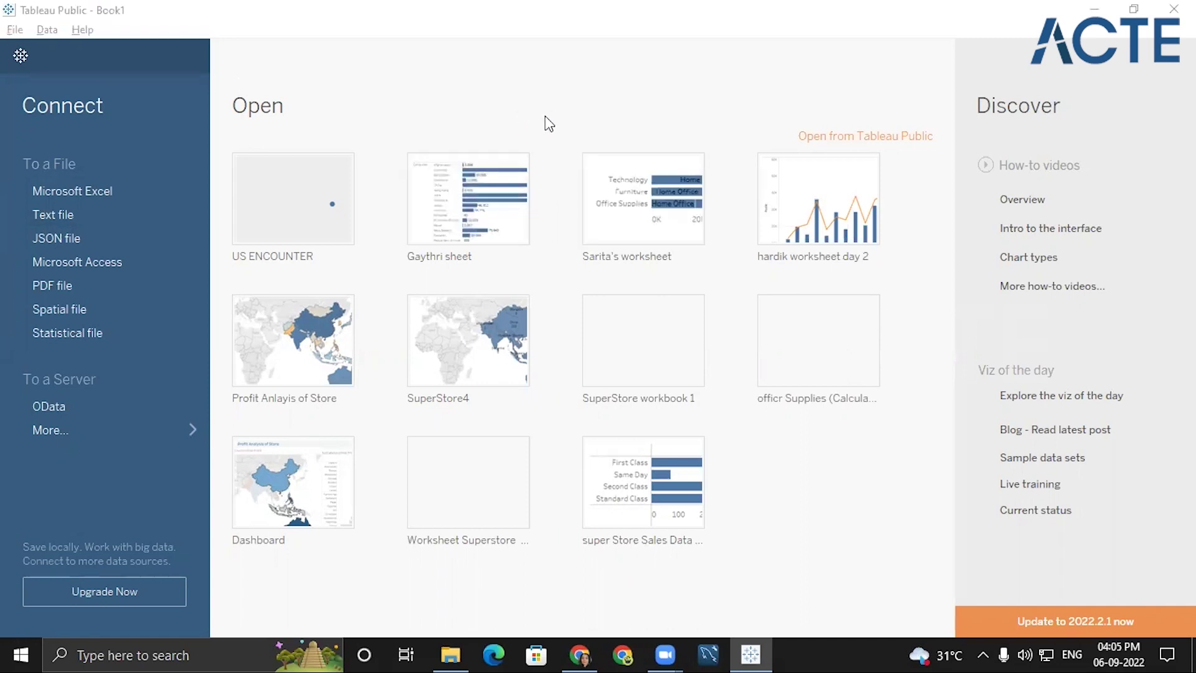
left_click(126, 193)
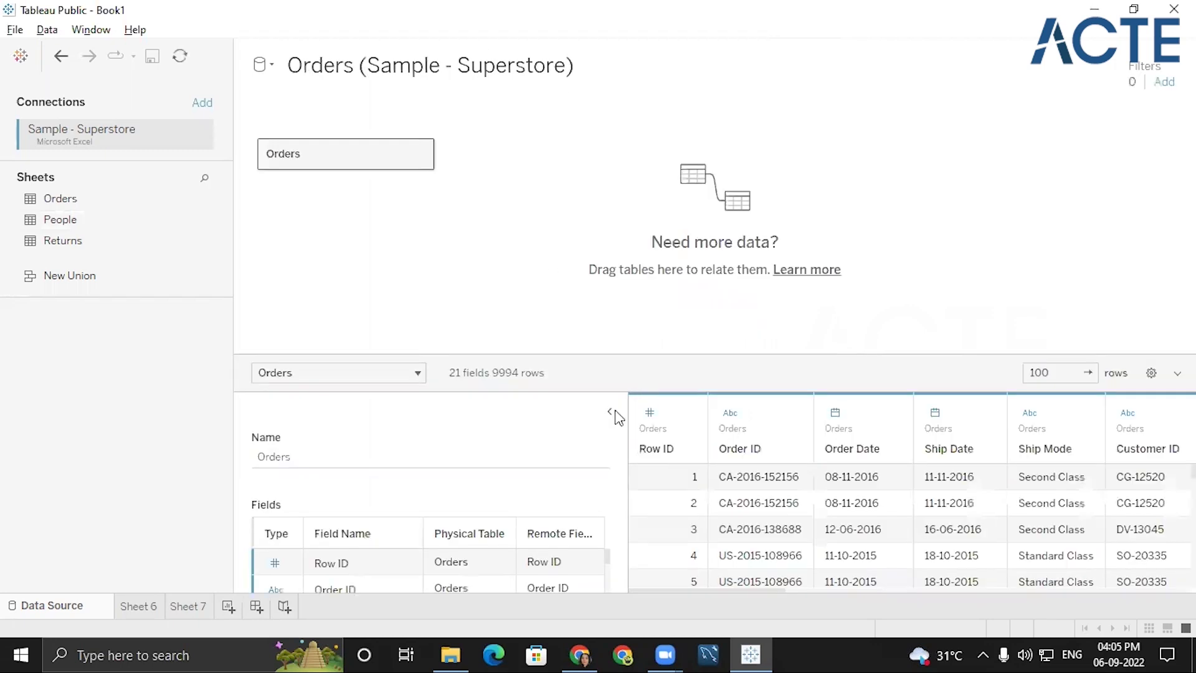
left_click(611, 411)
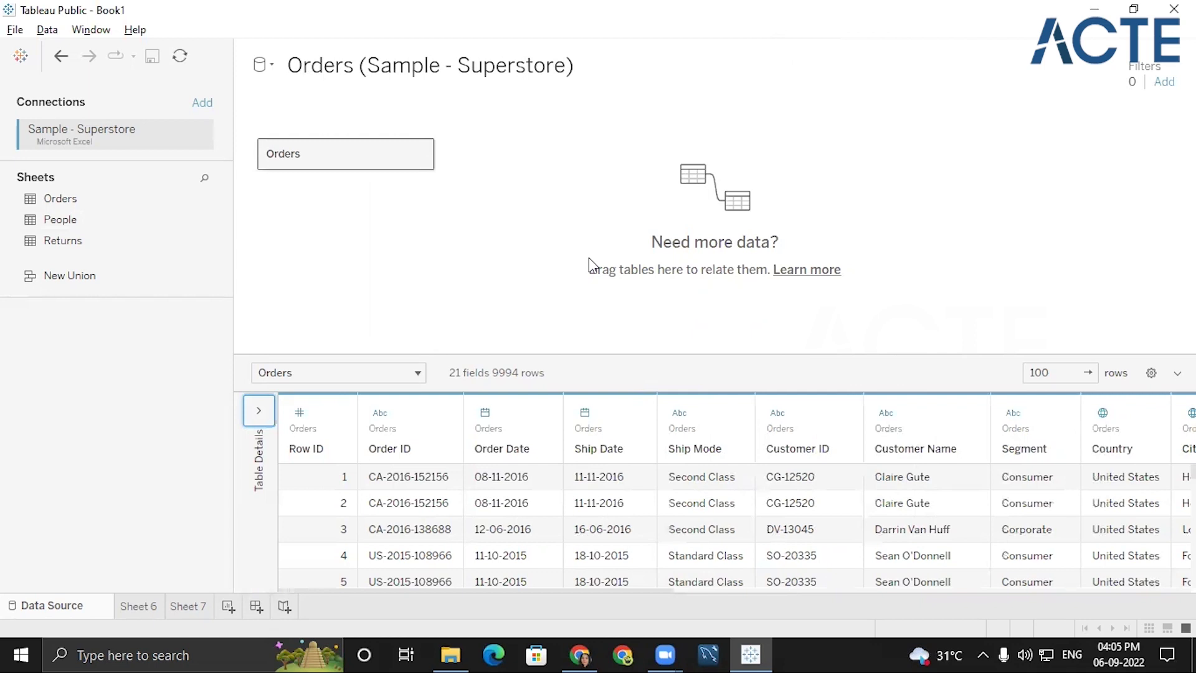
Step: Plot State as a map on Sheet 6 and set the fixed country of its locations to USA
left_click(140, 607)
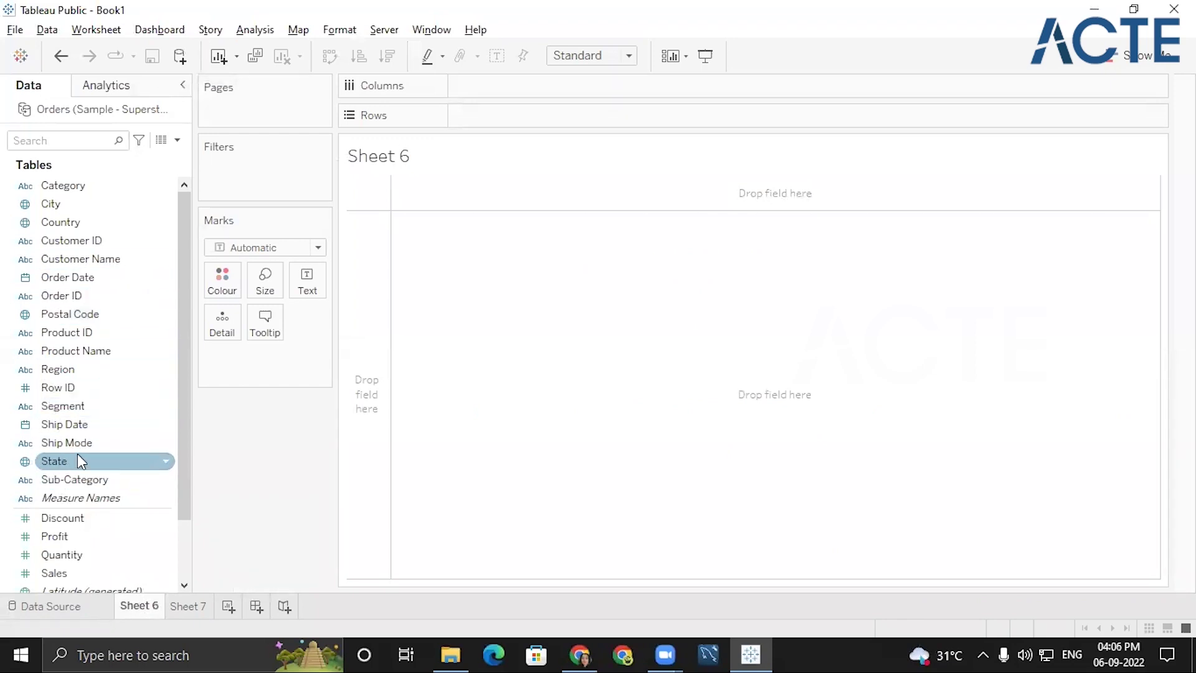
left_click_drag(81, 461, 953, 419)
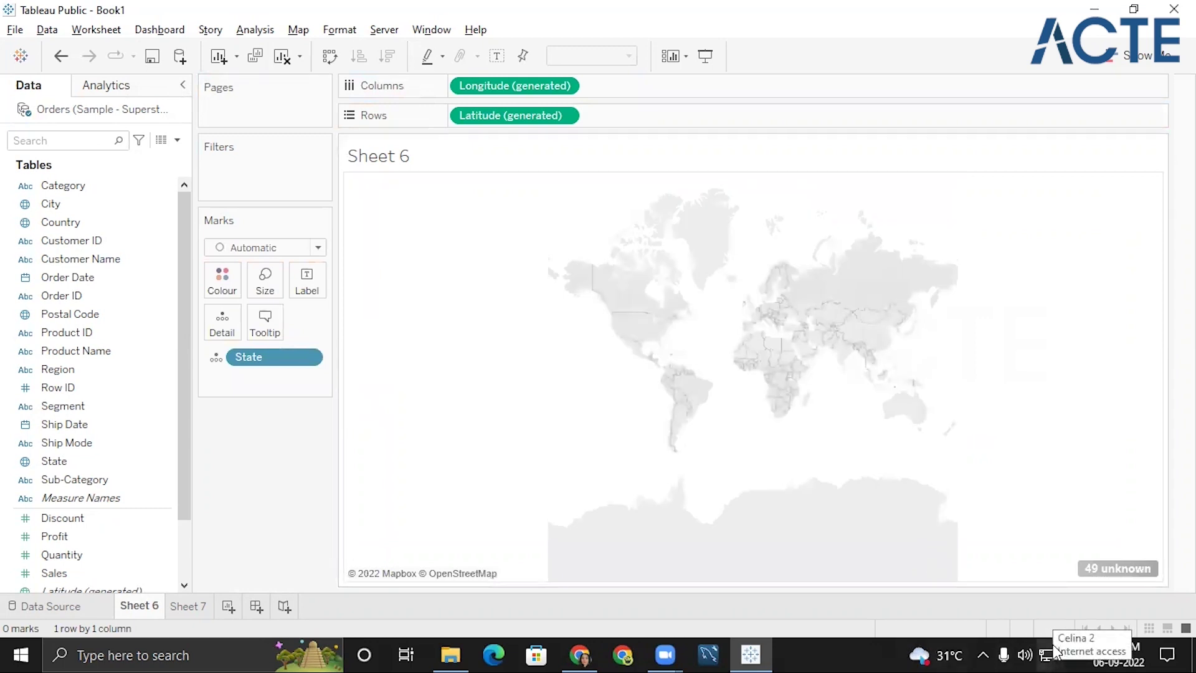
left_click(1097, 569)
left_click(599, 289)
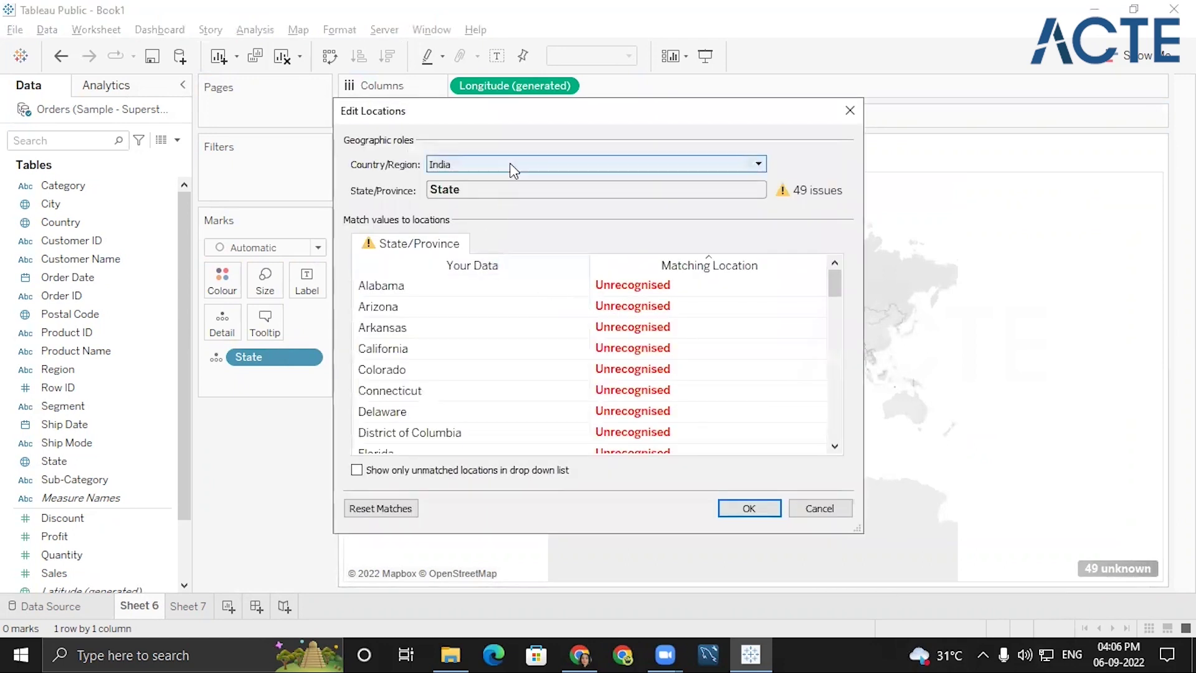
left_click(511, 165)
left_click(518, 215)
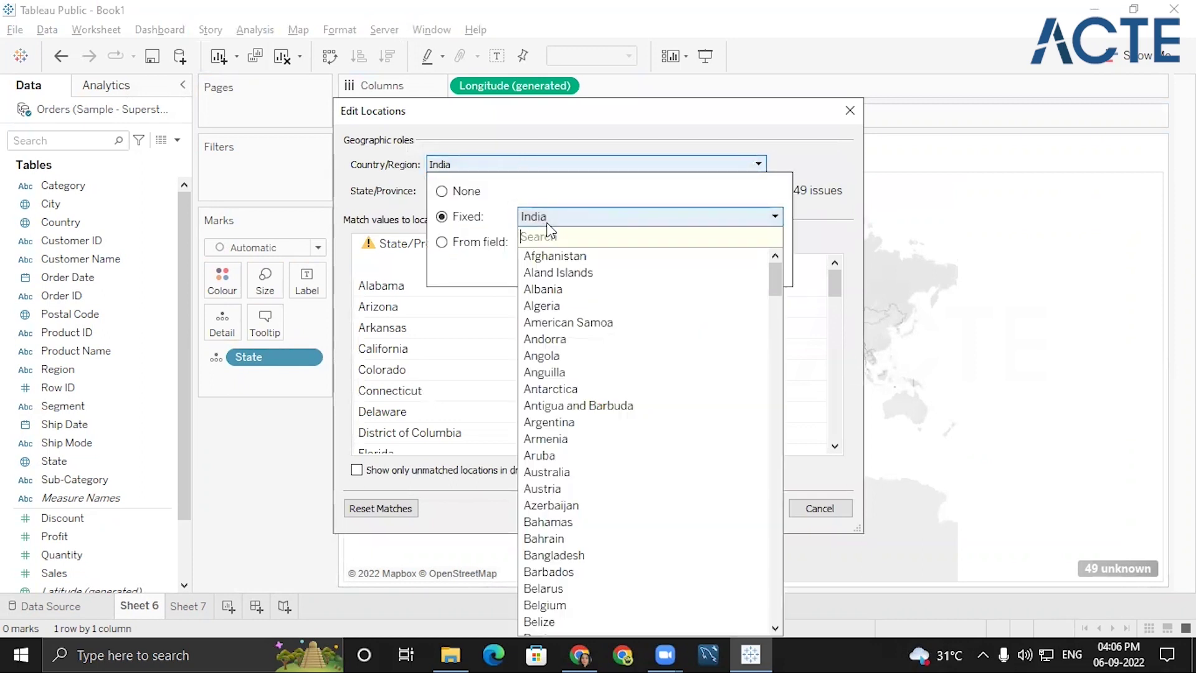
left_click_drag(778, 292, 776, 610)
left_click(560, 423)
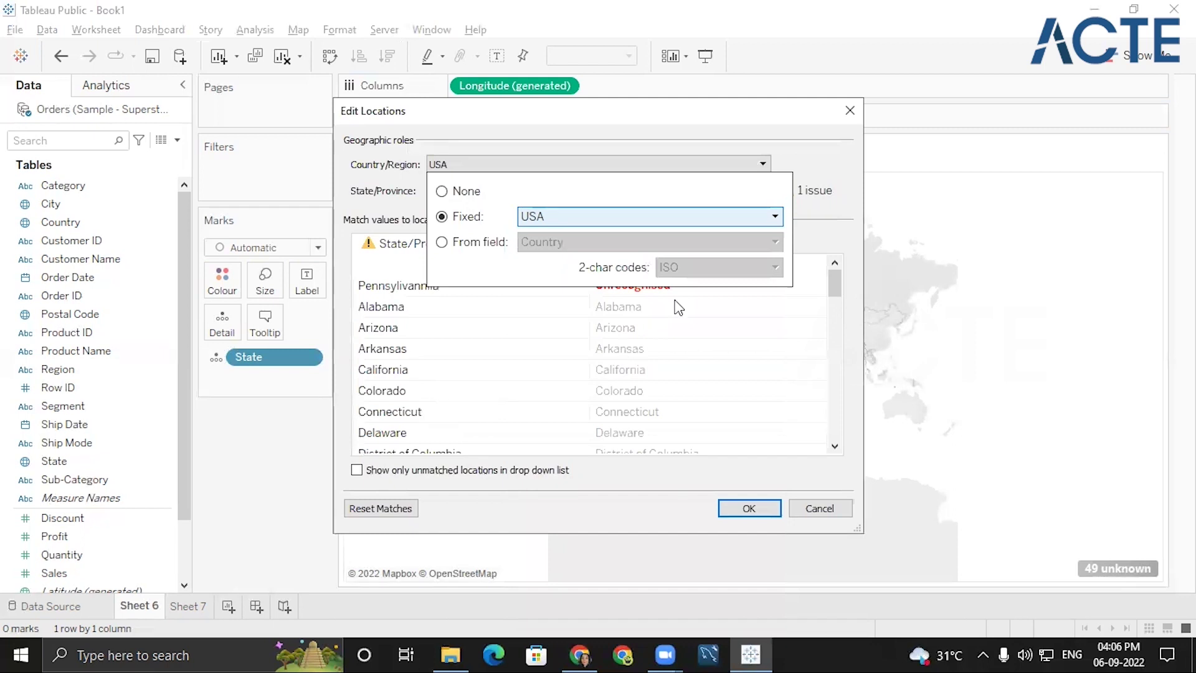
left_click(745, 509)
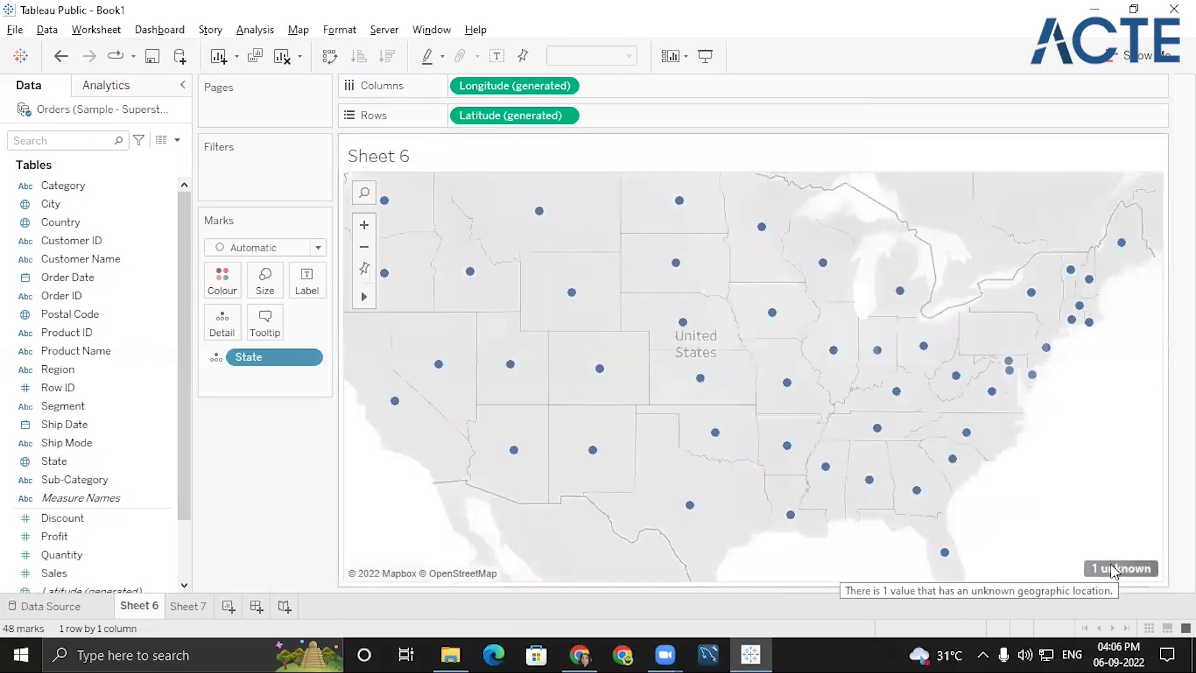
Step: Match the unrecognised state value Pennsylivanniia to the location Pennsylvania
left_click(1106, 569)
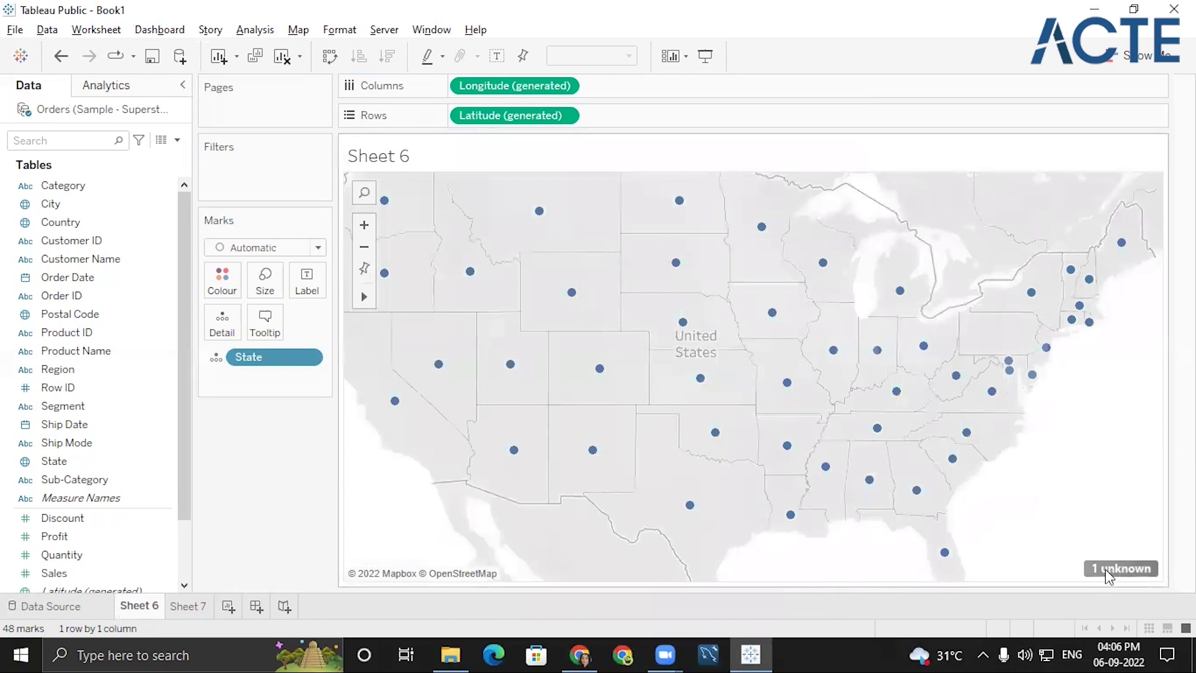
left_click(604, 289)
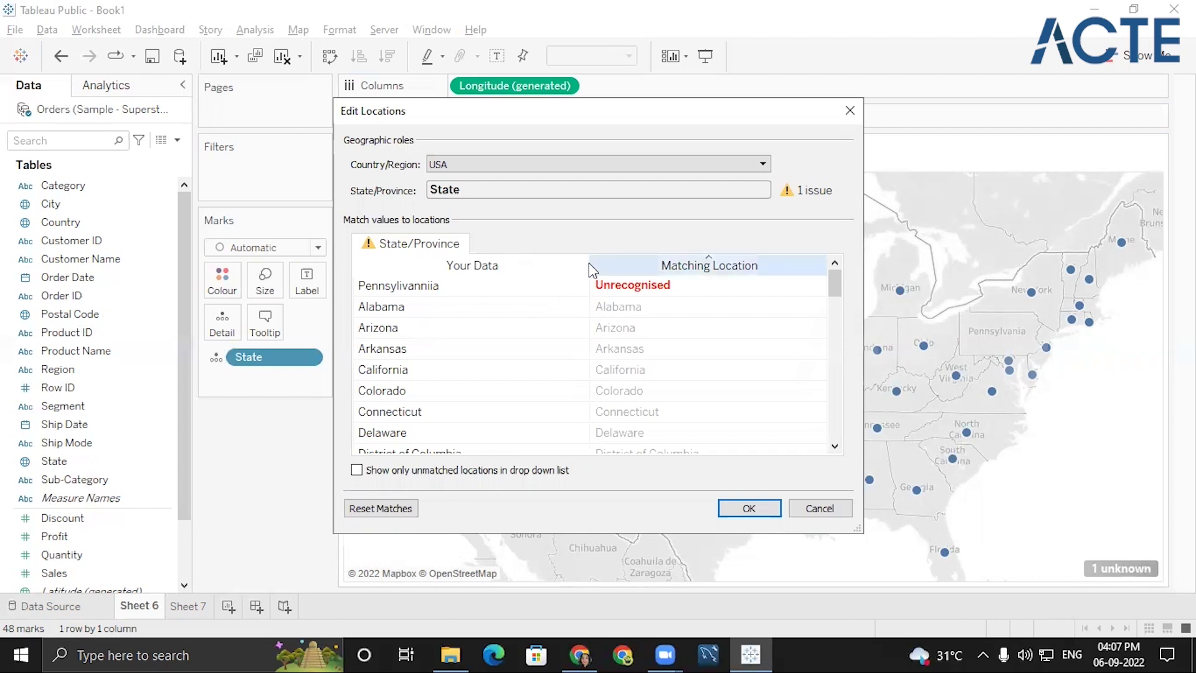
left_click(615, 285)
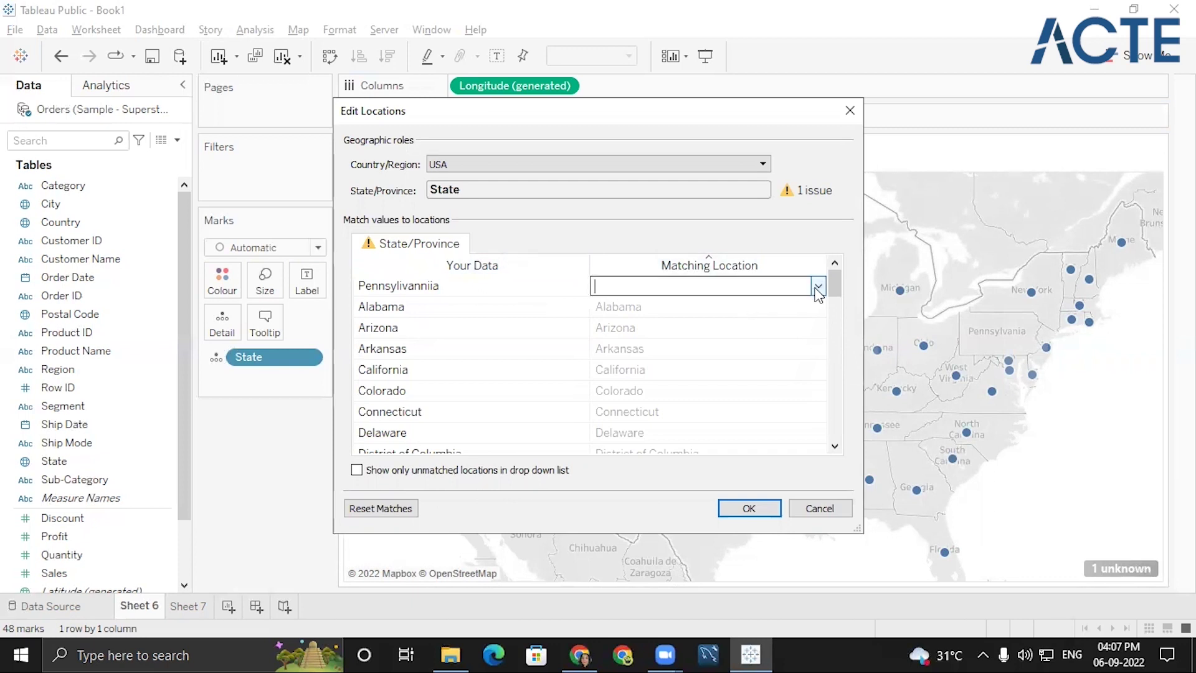
left_click(820, 286)
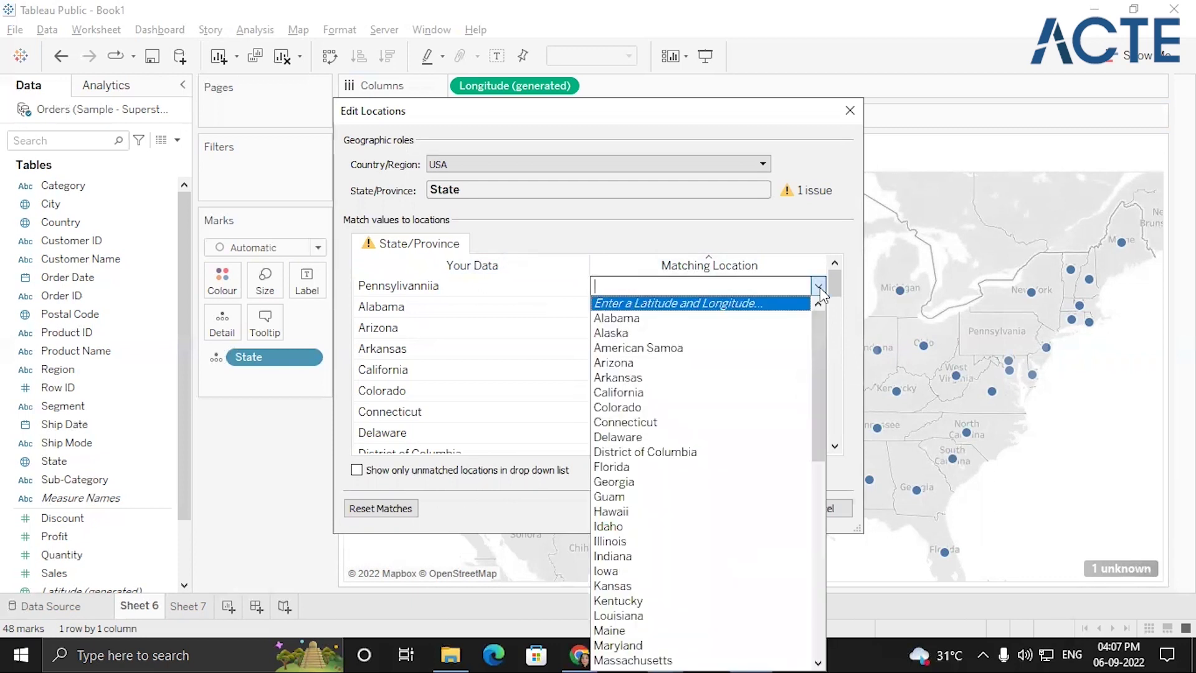
type("pen")
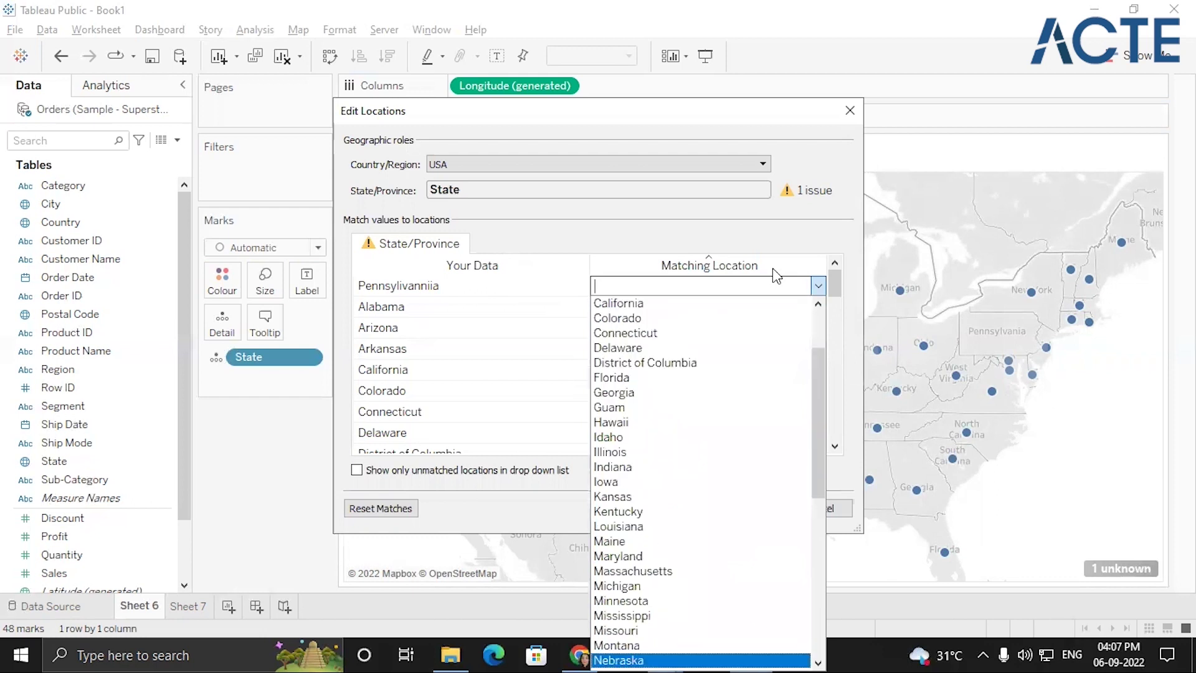
key("Down")
key("p")
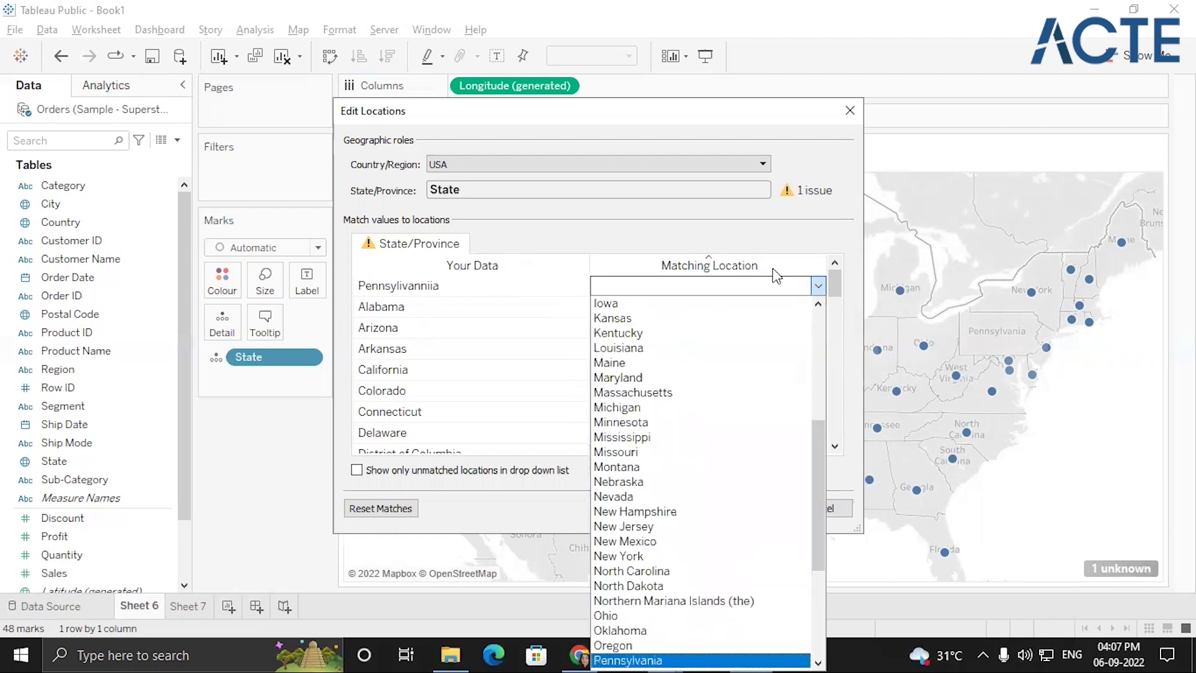
left_click_drag(816, 488, 807, 592)
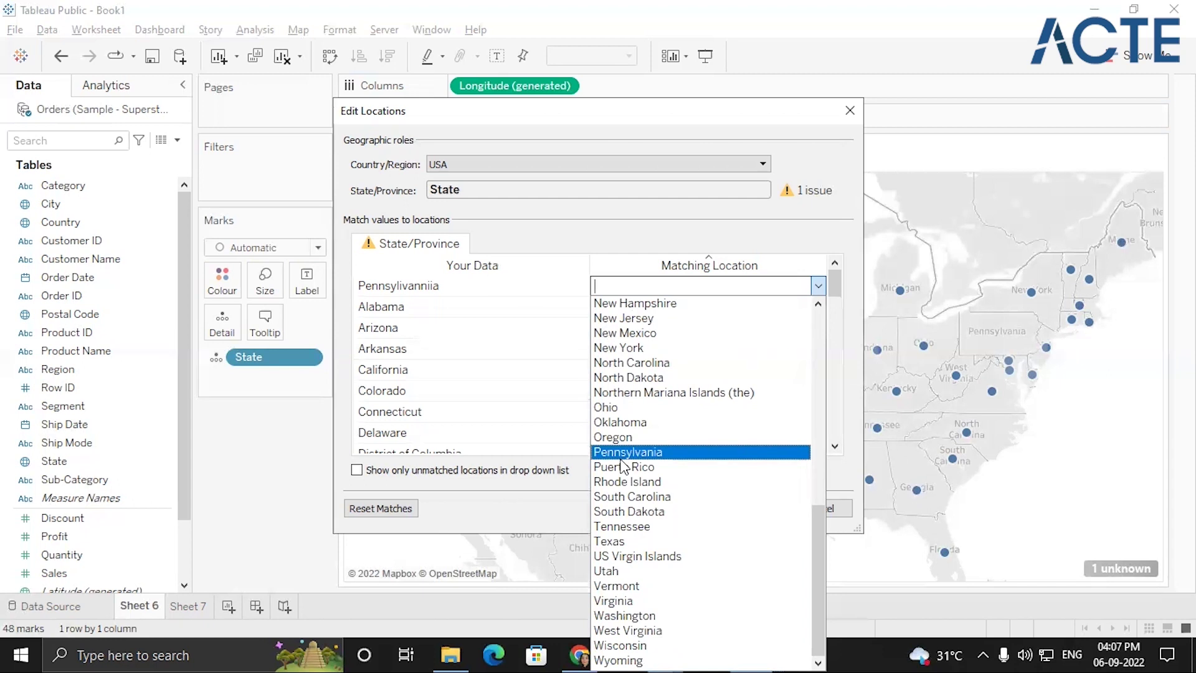
key("Return")
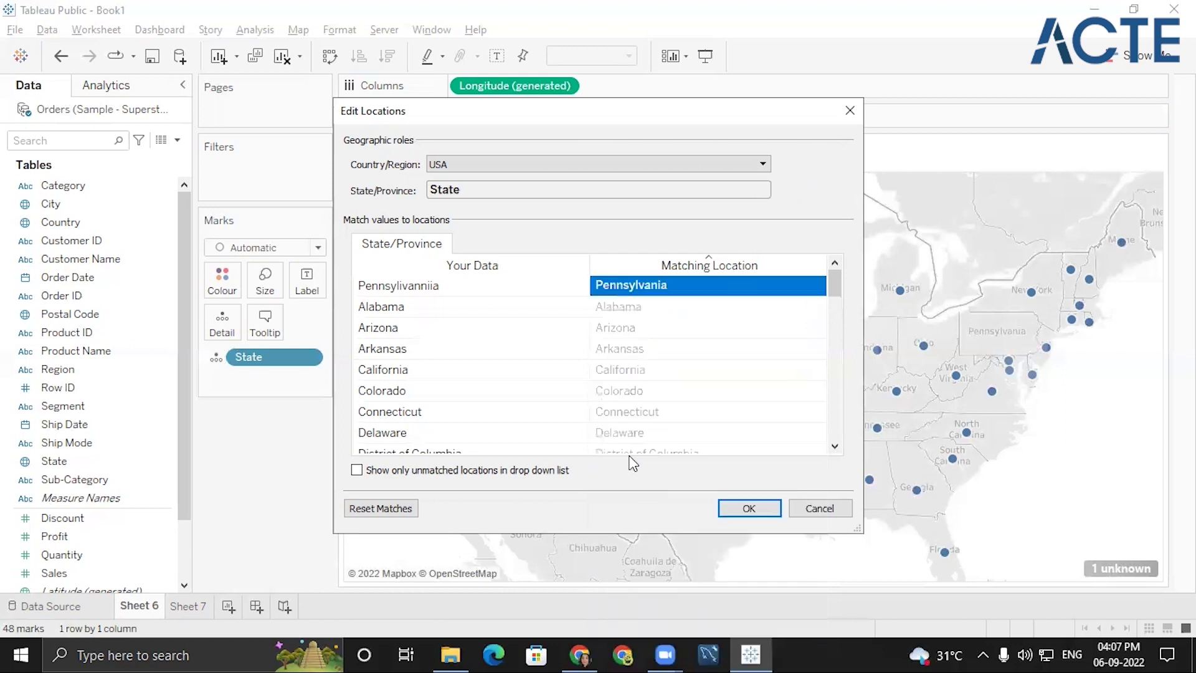
left_click(753, 514)
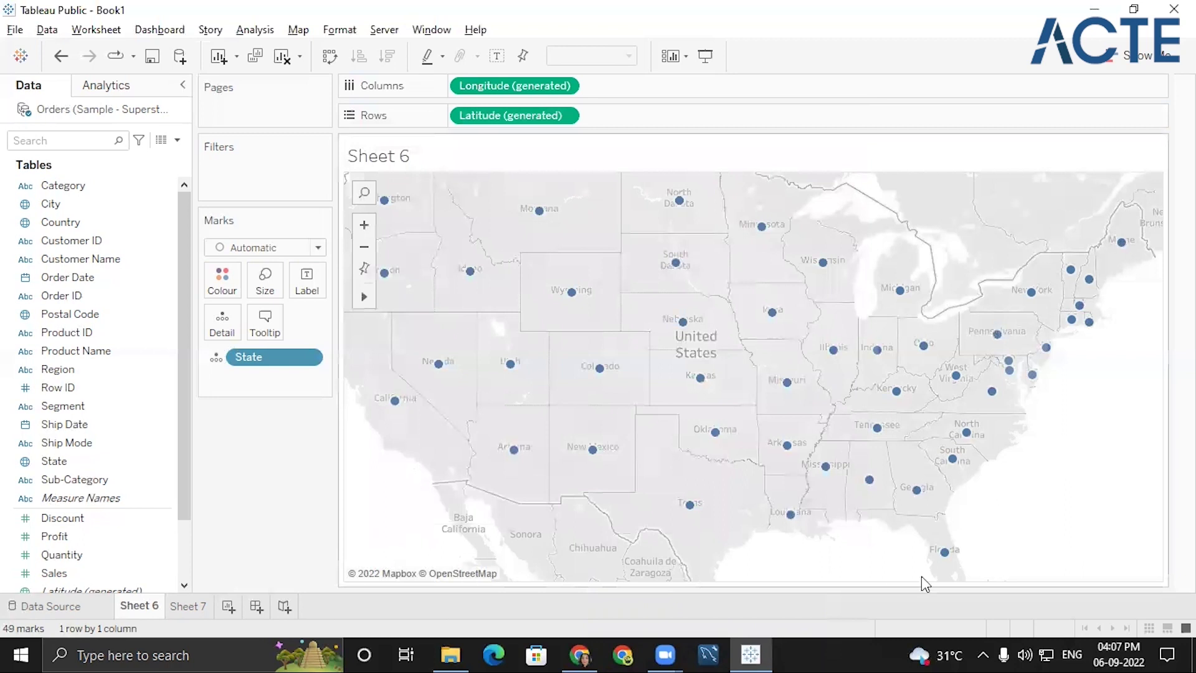
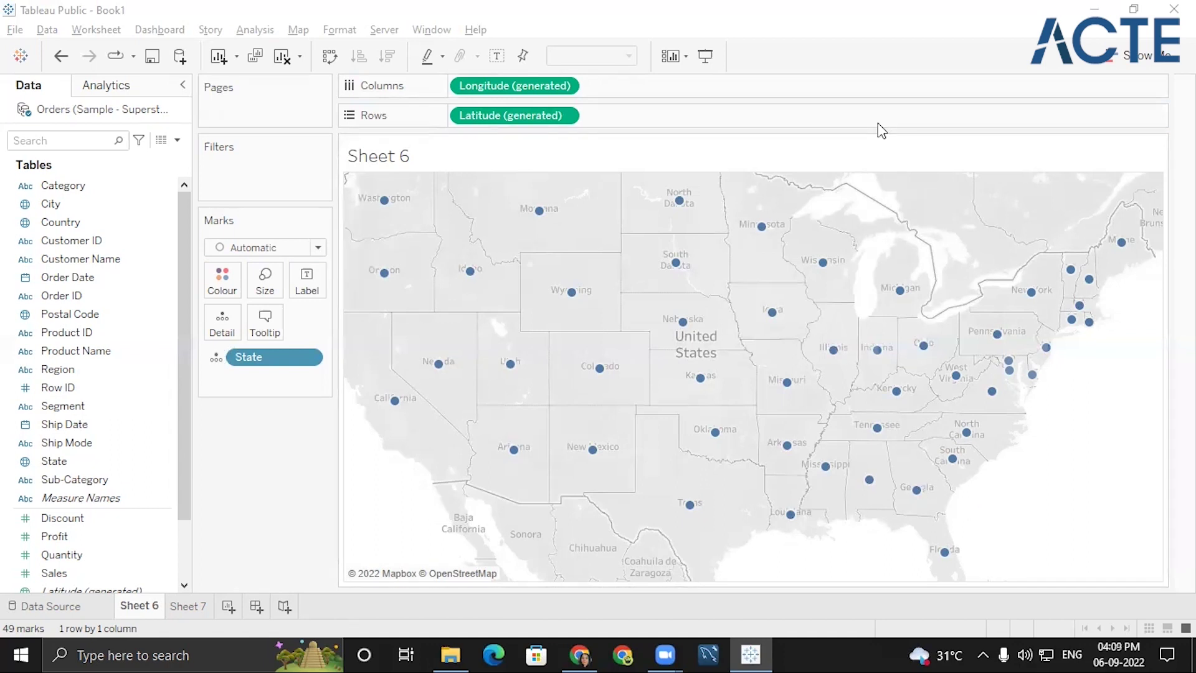
Step: Remove Longitude, Latitude and the State detail from the map on Sheet 6
right_click(157, 106)
left_click(262, 444)
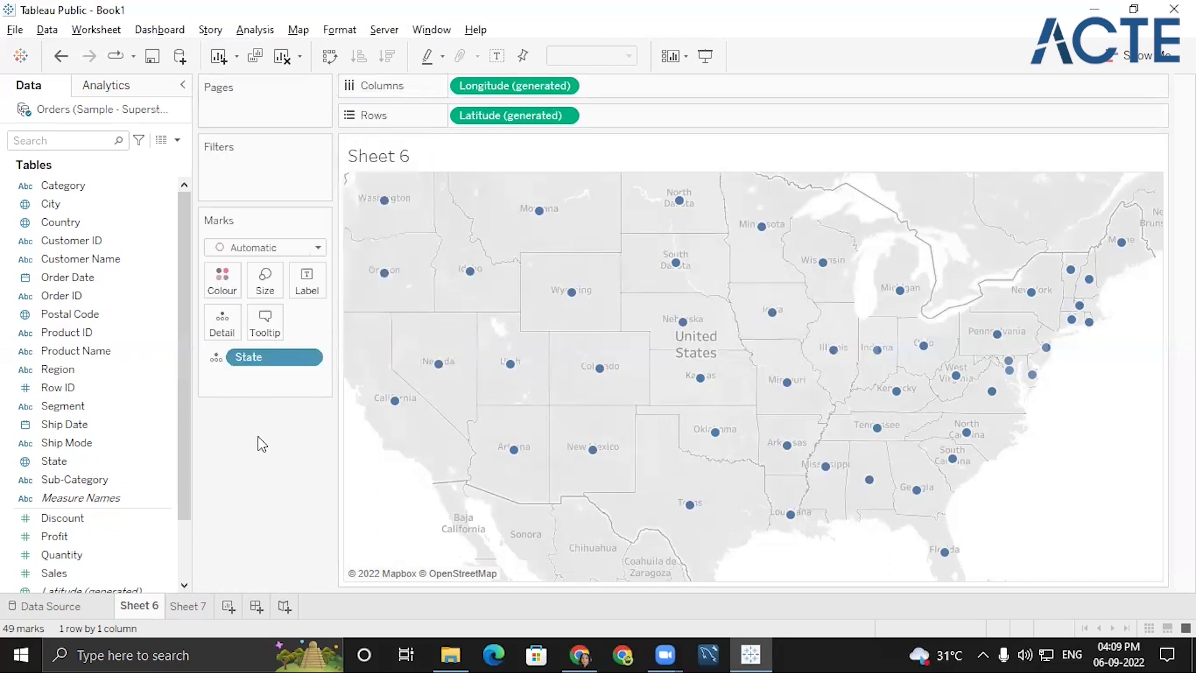
left_click(571, 91)
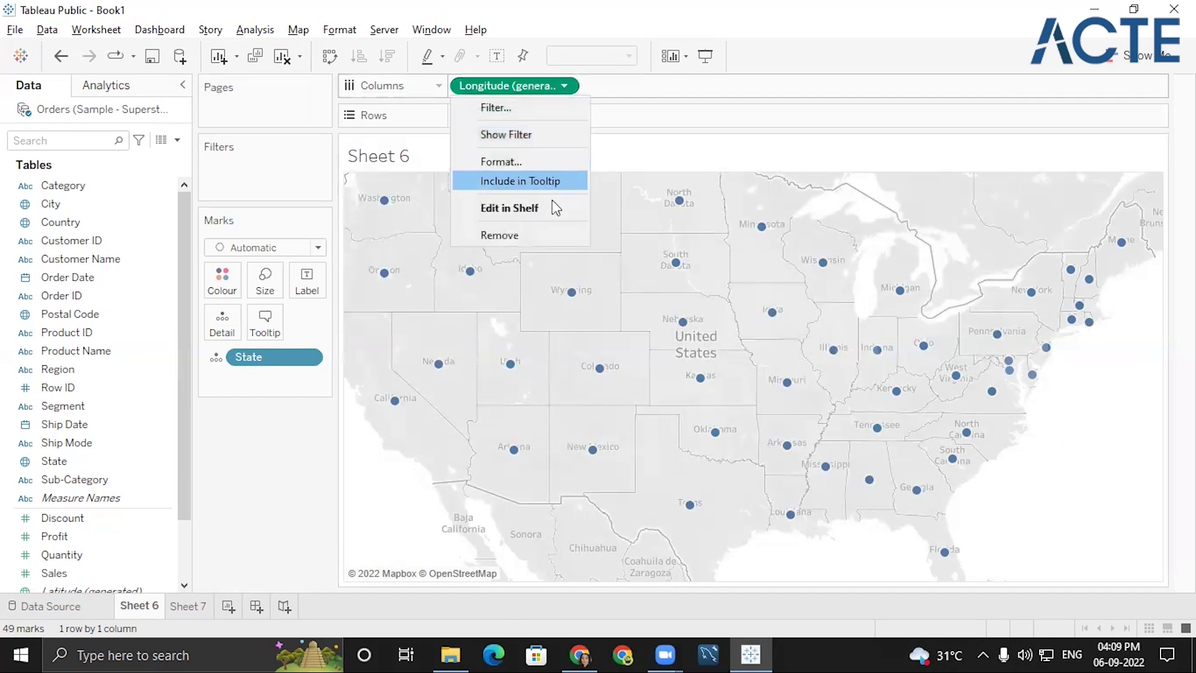
left_click(532, 233)
left_click(567, 116)
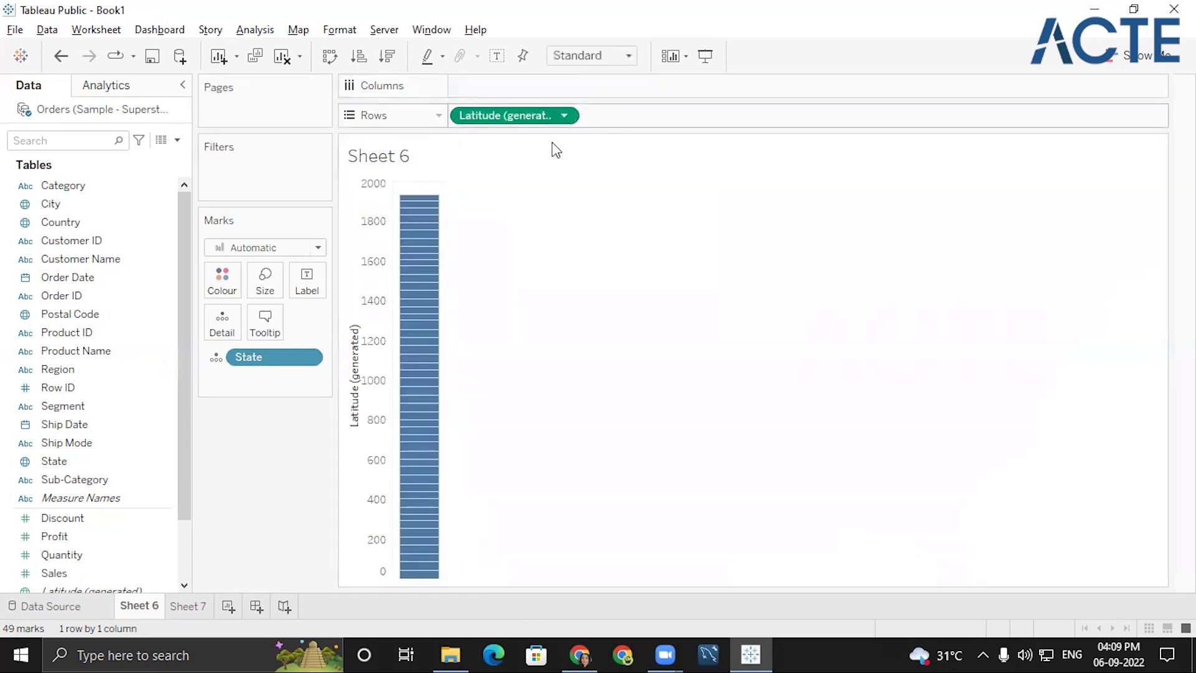
left_click(505, 285)
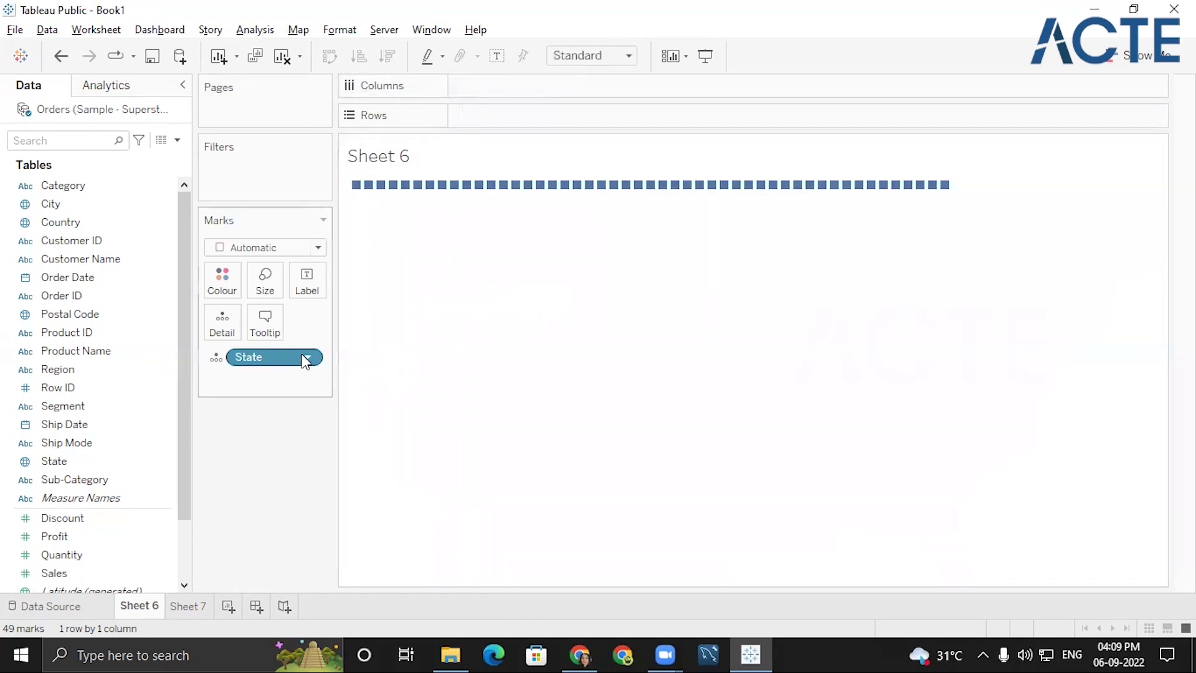
left_click(319, 359)
left_click(290, 629)
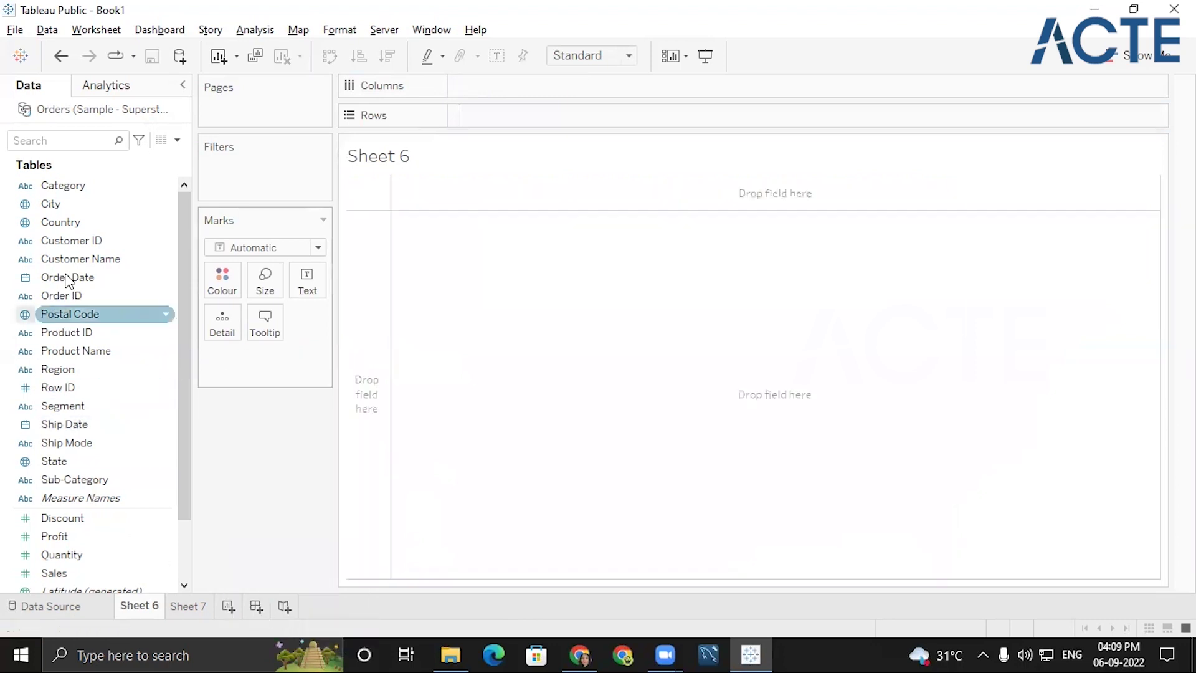
Step: Close the Orders (Sample - Superstore) data source
right_click(88, 102)
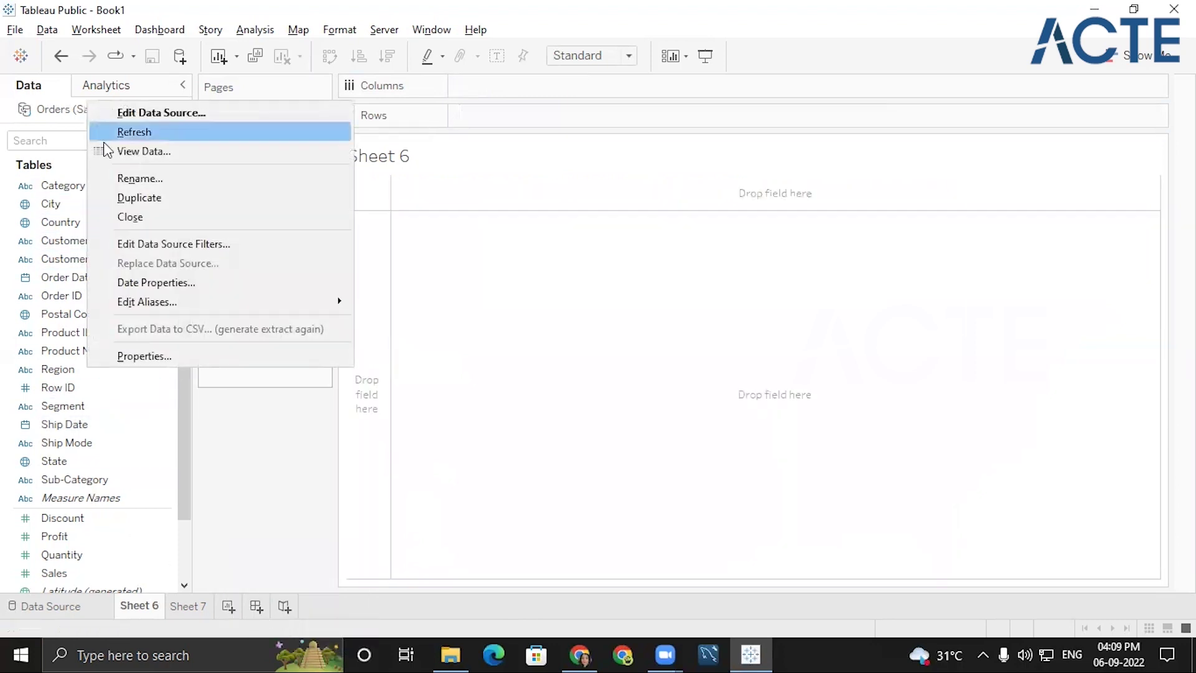
key("Escape")
right_click(121, 117)
left_click(159, 229)
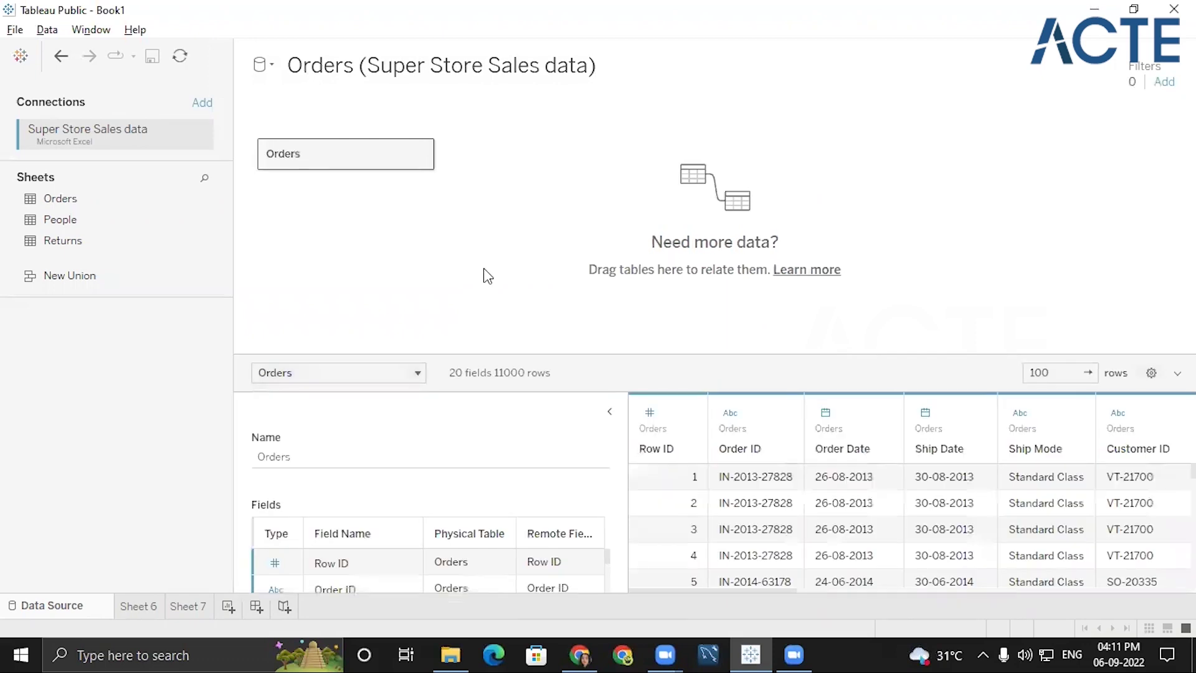
Step: Collapse the Orders table details of Super Store Sales data and build a text table of Profit by Sub-Category on Sheet 6
left_click(610, 412)
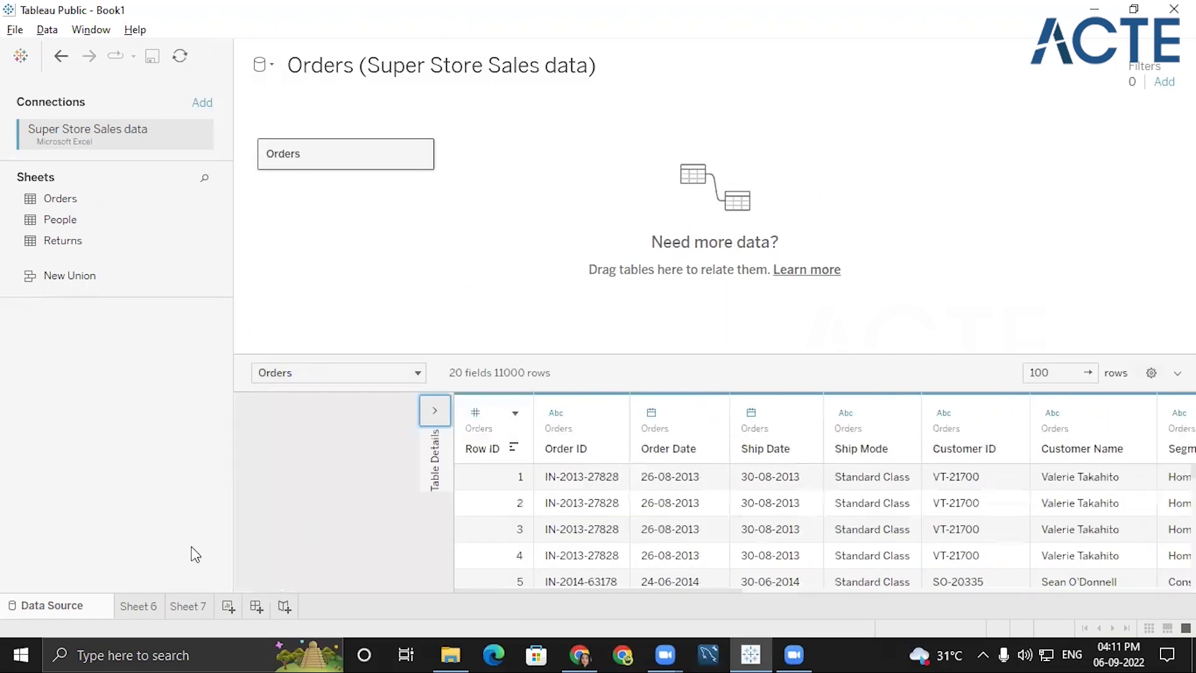
left_click(148, 608)
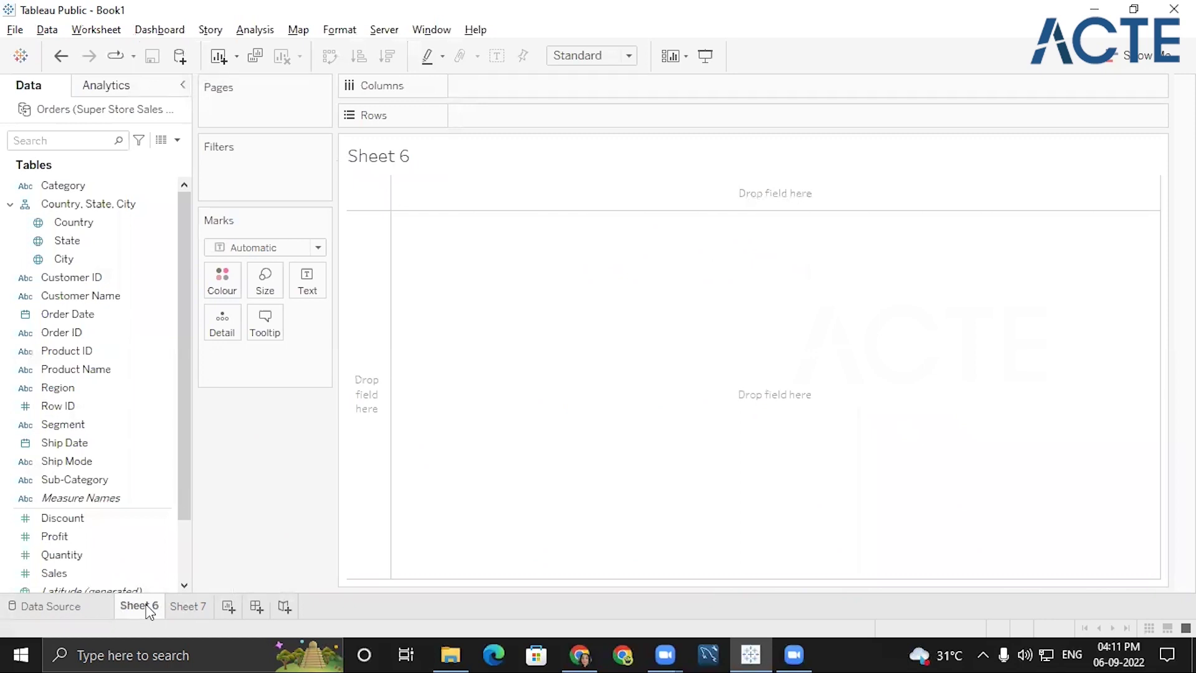
left_click(110, 478)
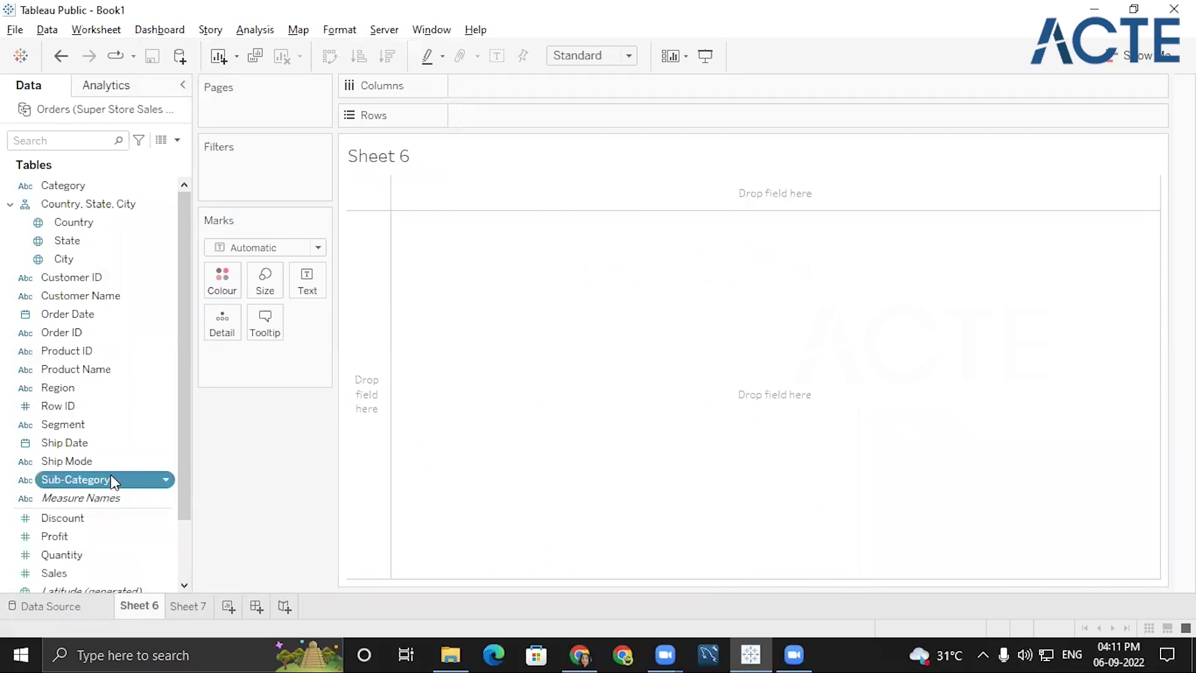
double_click(110, 479)
scroll(170, 489, "down", 2)
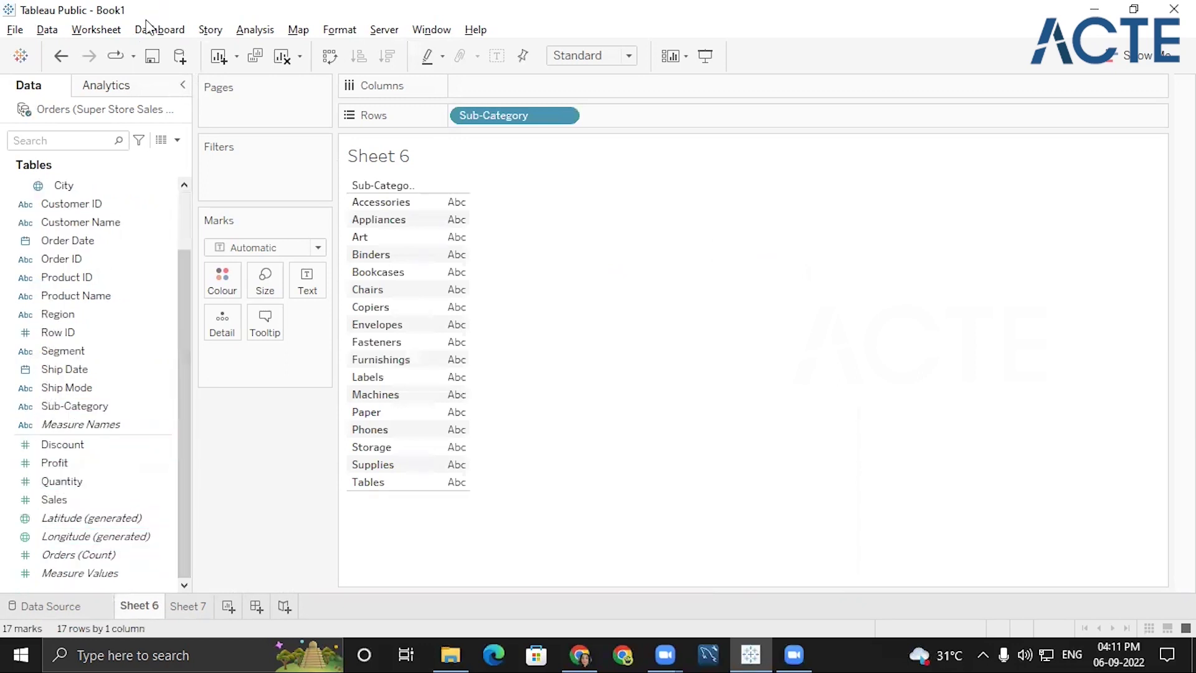
left_click_drag(63, 462, 274, 357)
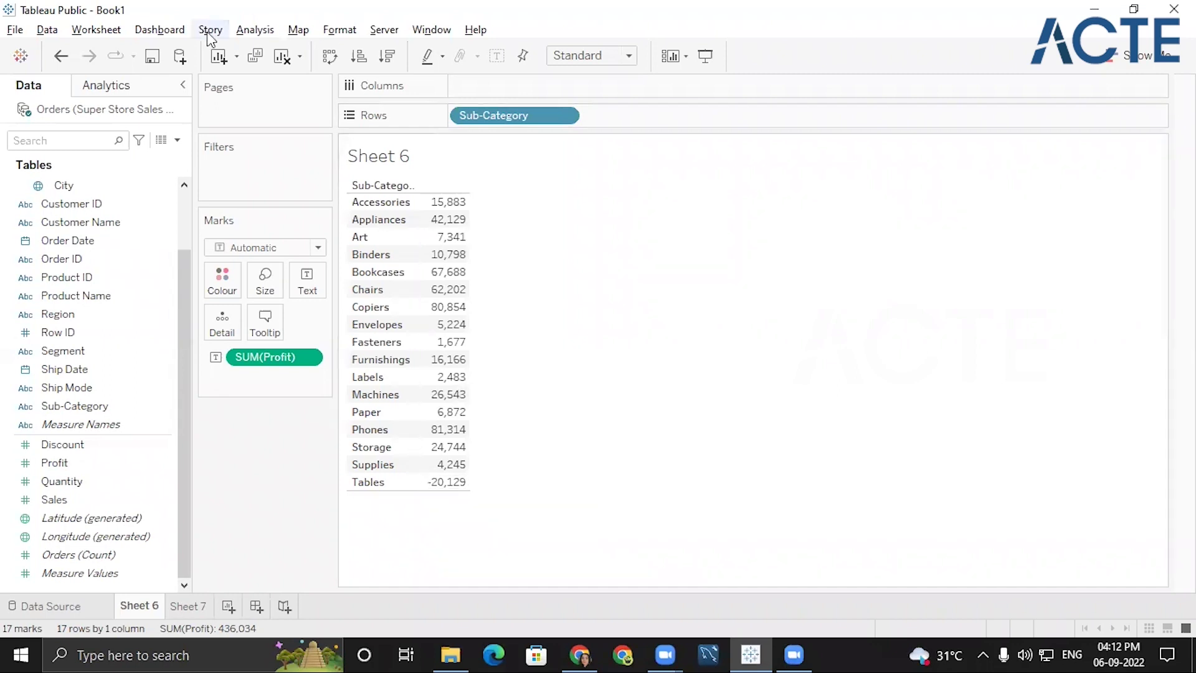
Step: Show column grand totals for the Sub-Category profit table on Sheet 6
left_click(254, 30)
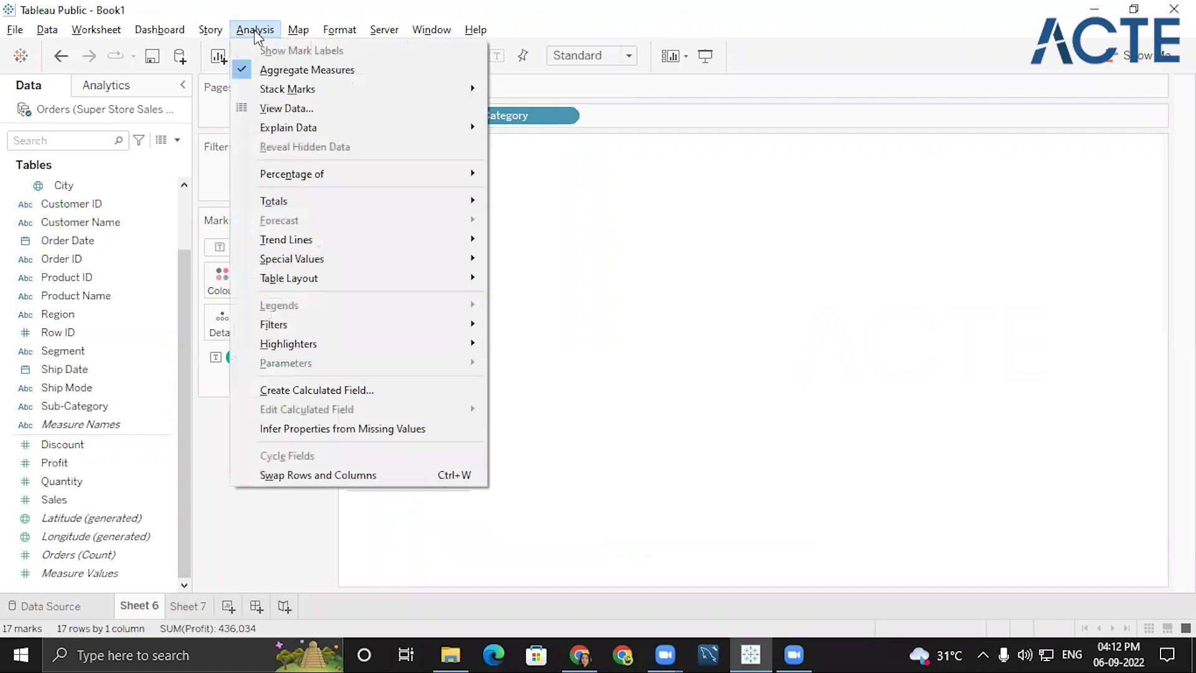
mouse_move(288, 201)
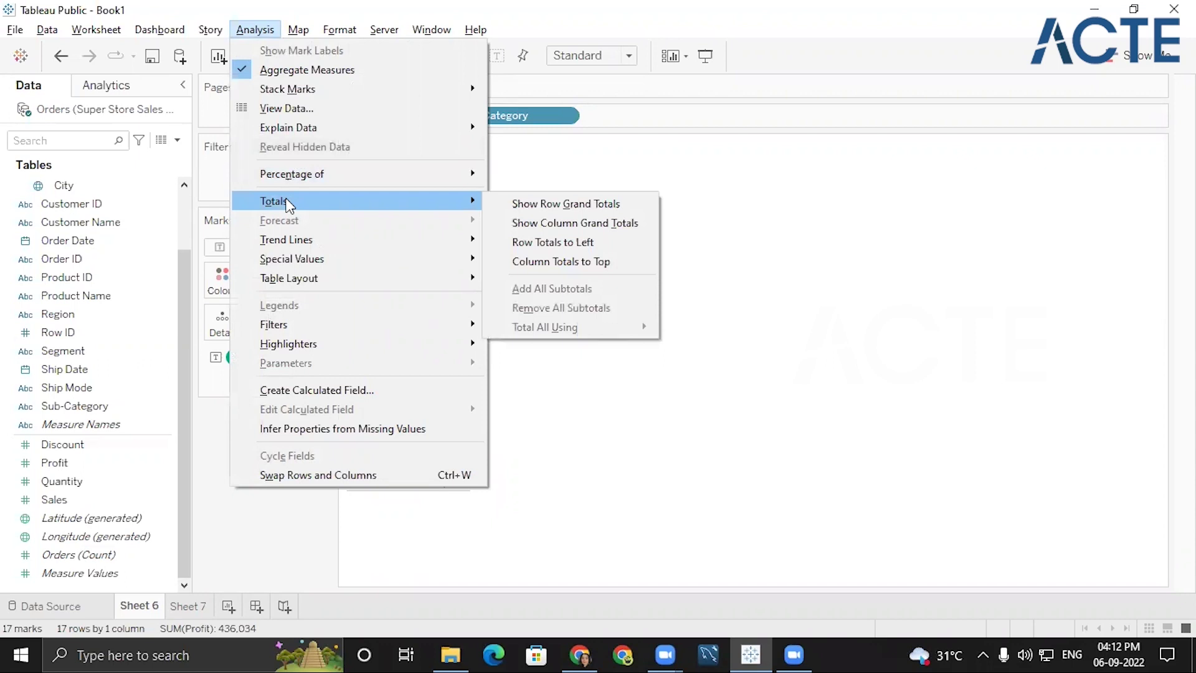
left_click(255, 30)
left_click(254, 31)
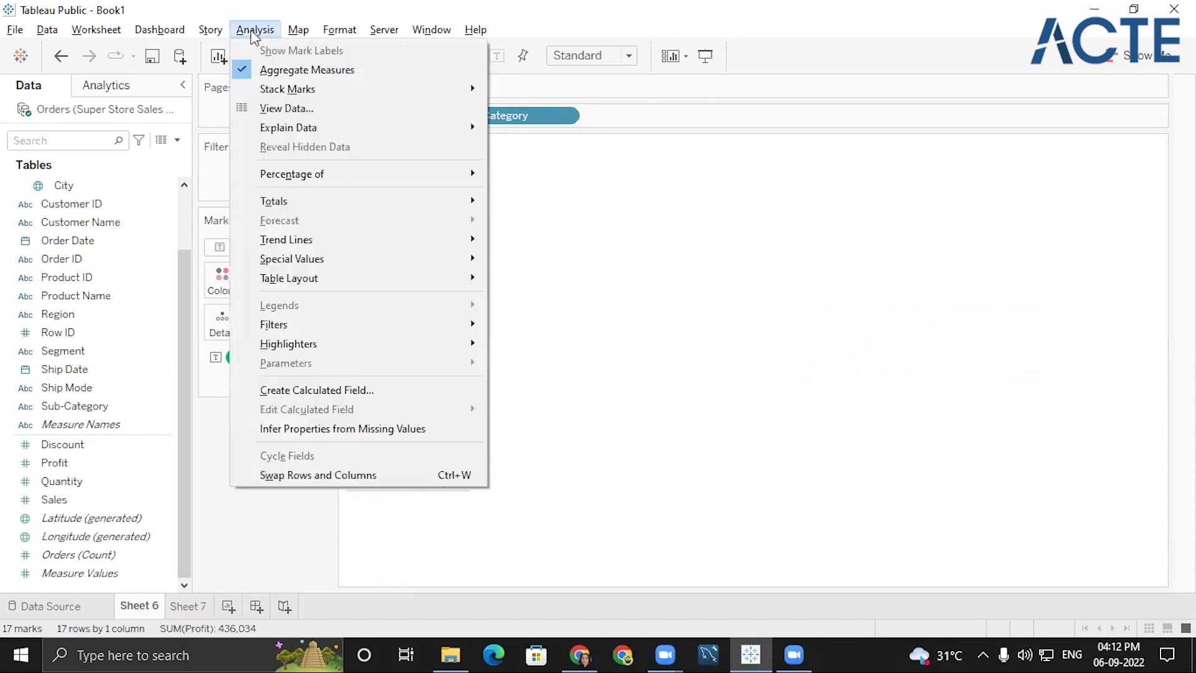
mouse_move(307, 197)
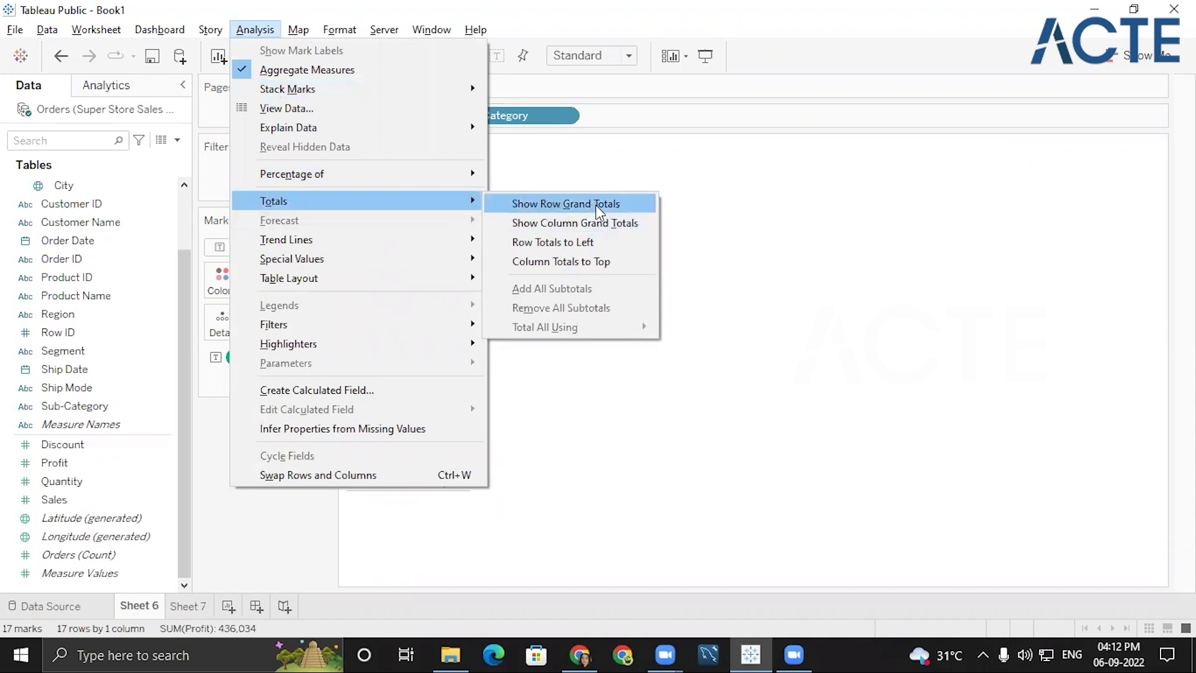
left_click(557, 220)
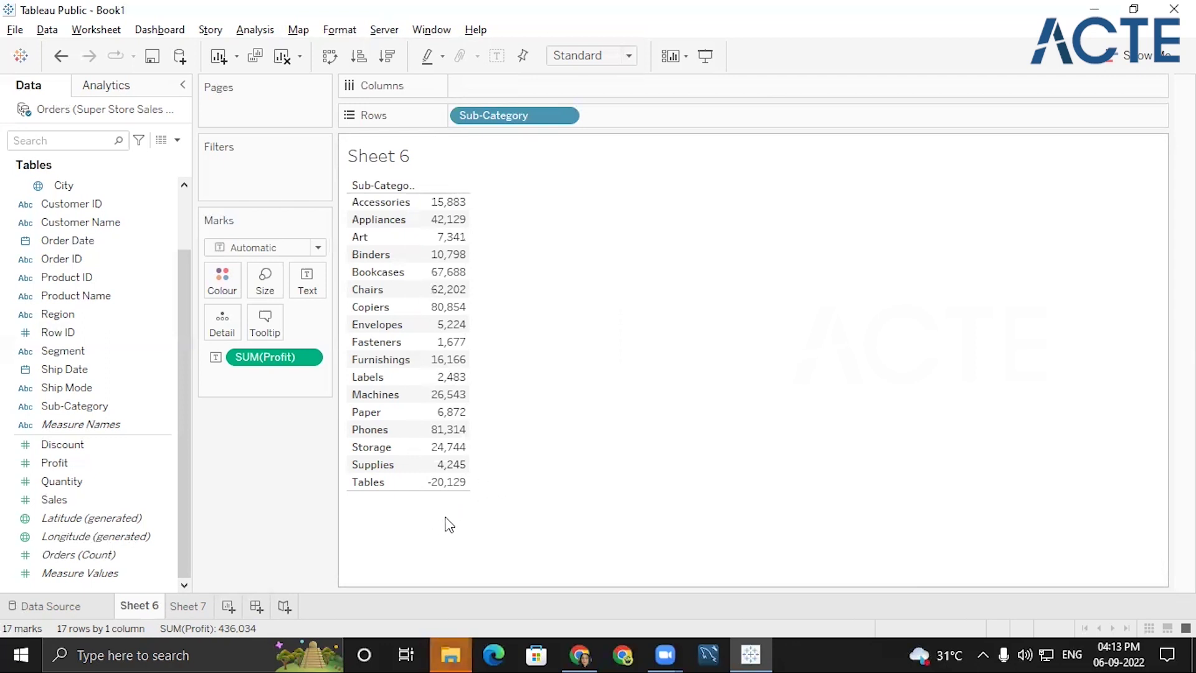
left_click(256, 35)
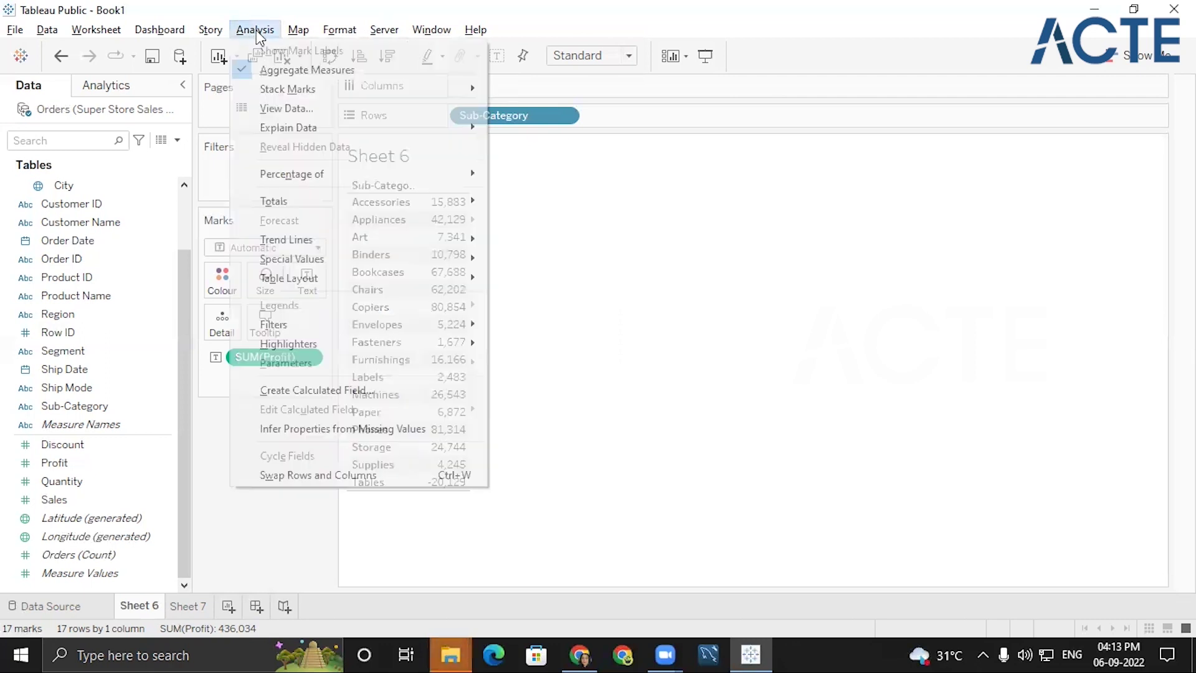
left_click(253, 34)
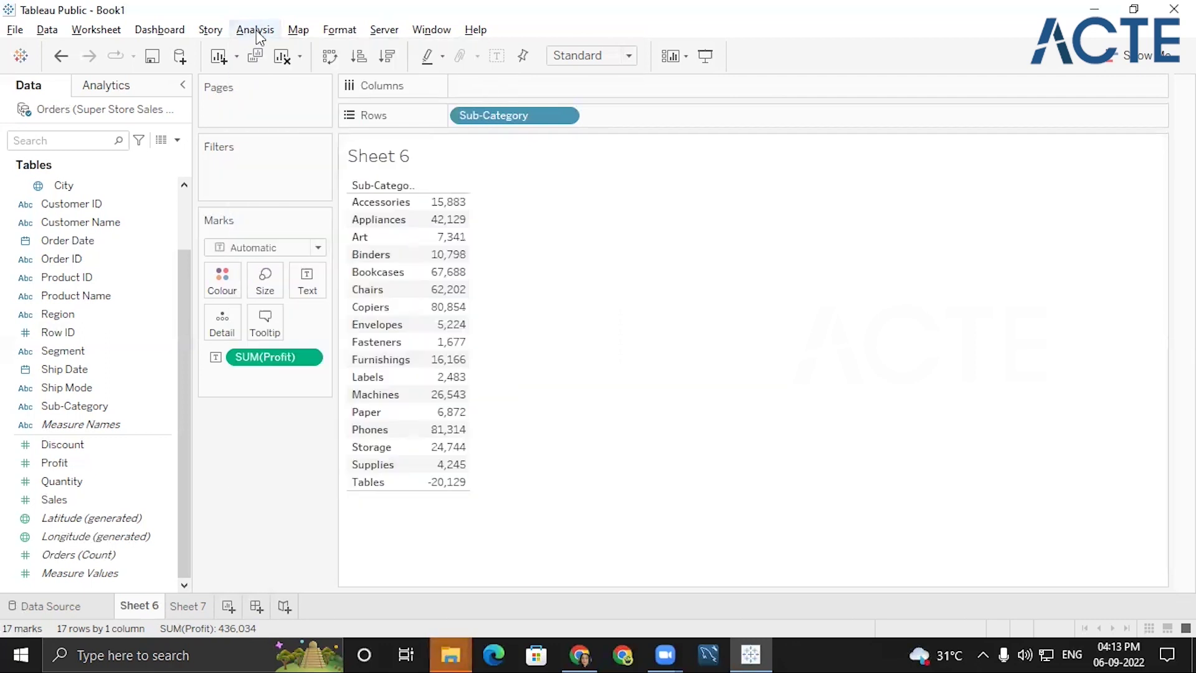
left_click(255, 36)
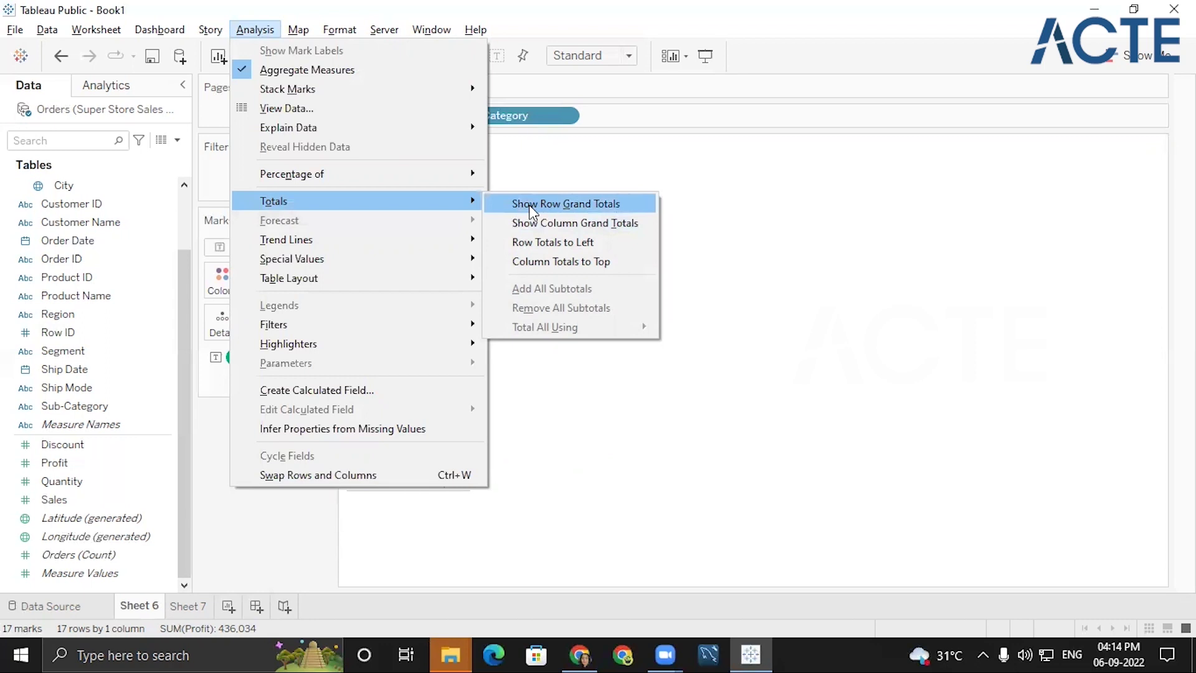
left_click(556, 224)
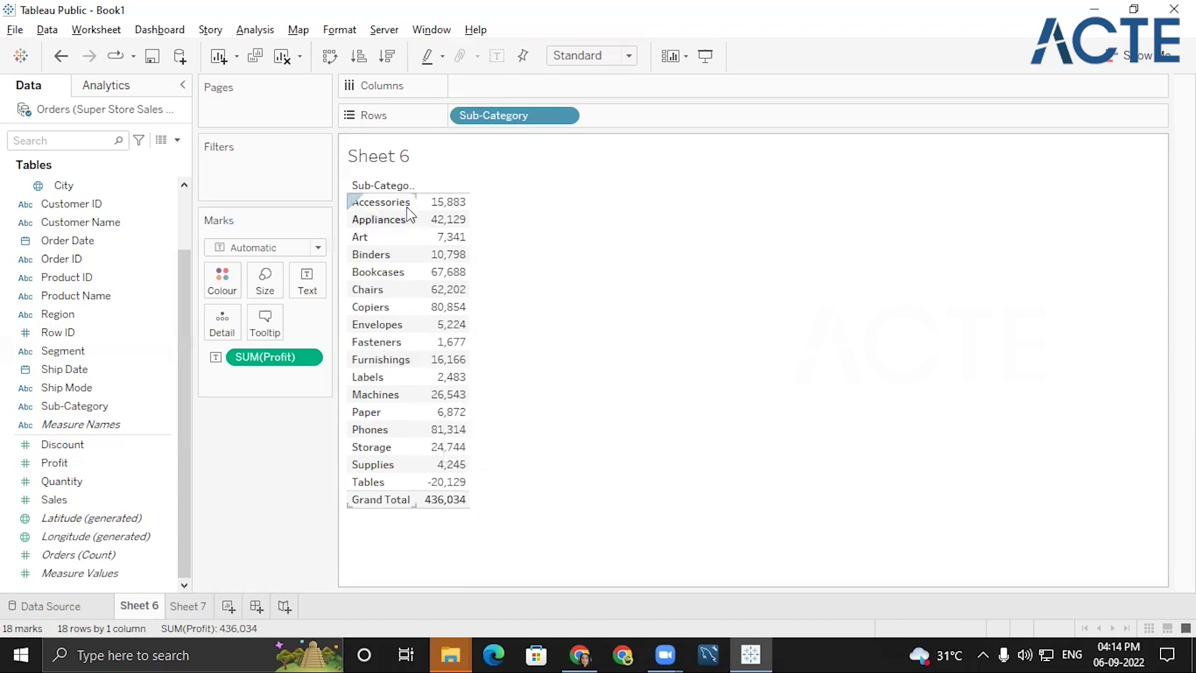
mouse_move(429, 509)
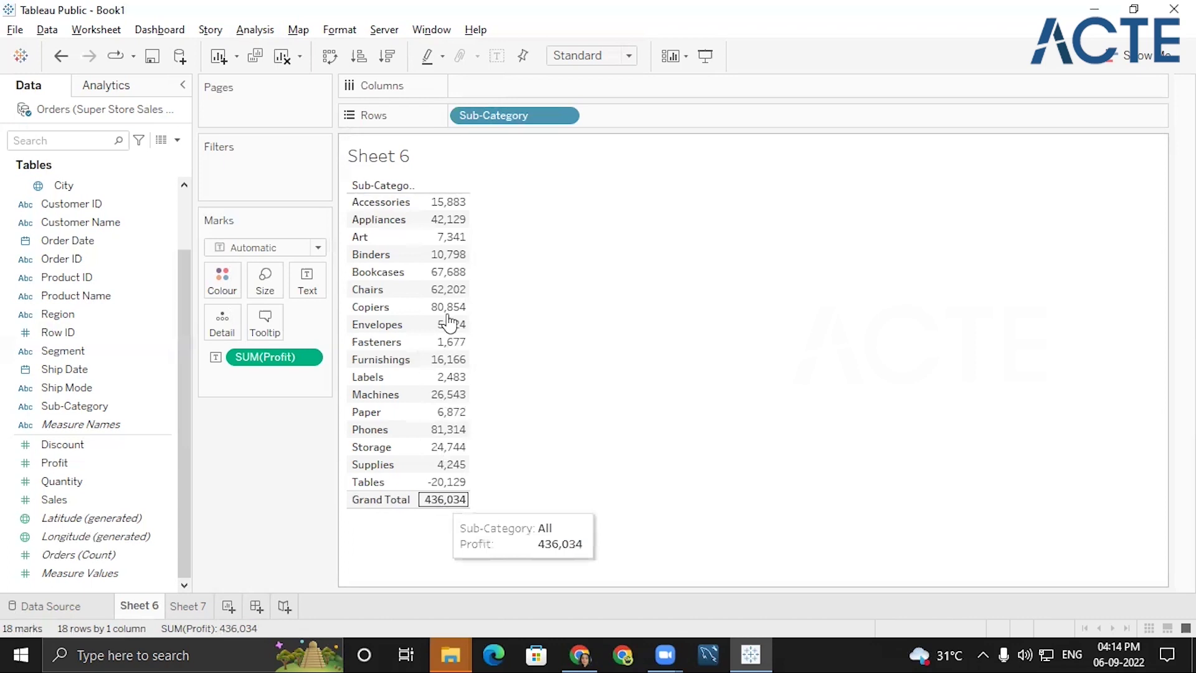
mouse_move(446, 206)
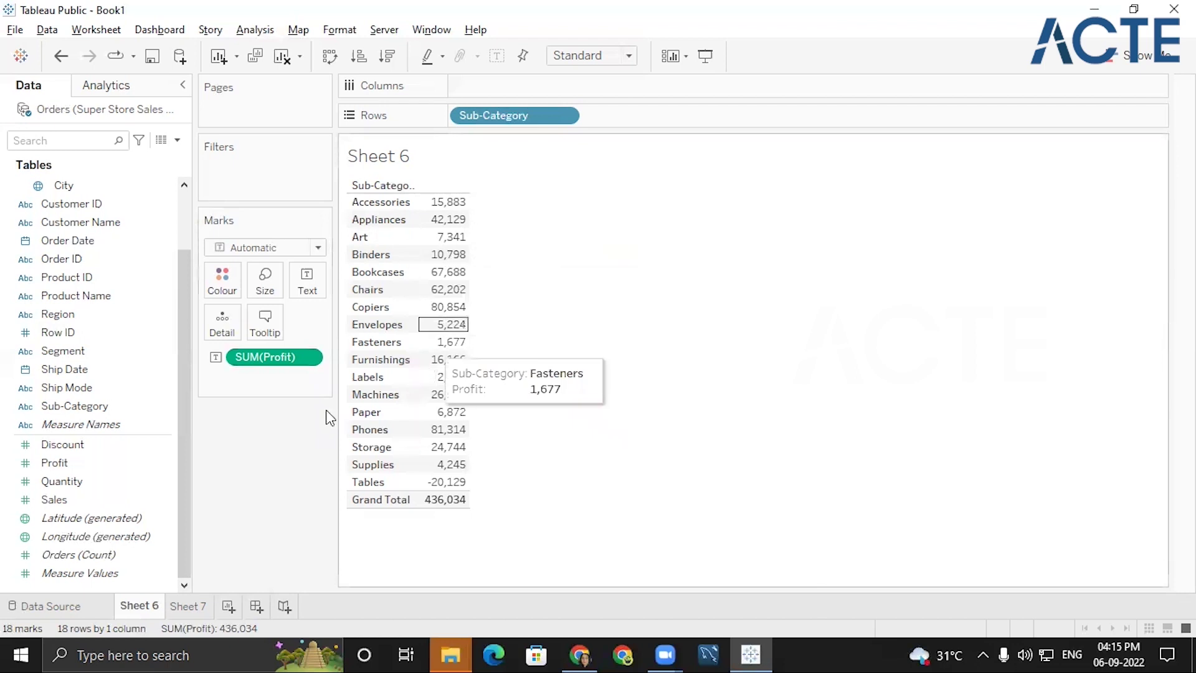
Step: Apply the Percent of Total quick table calculation to Profit and sort the sub-categories in descending order
left_click(308, 358)
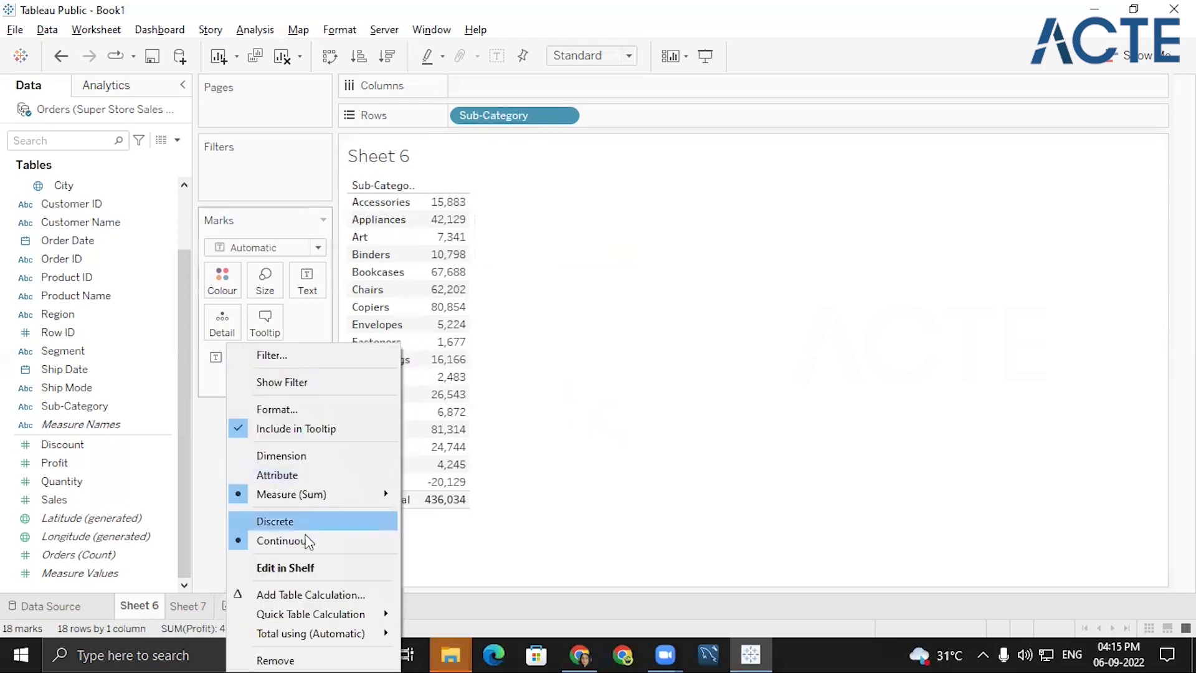
mouse_move(297, 614)
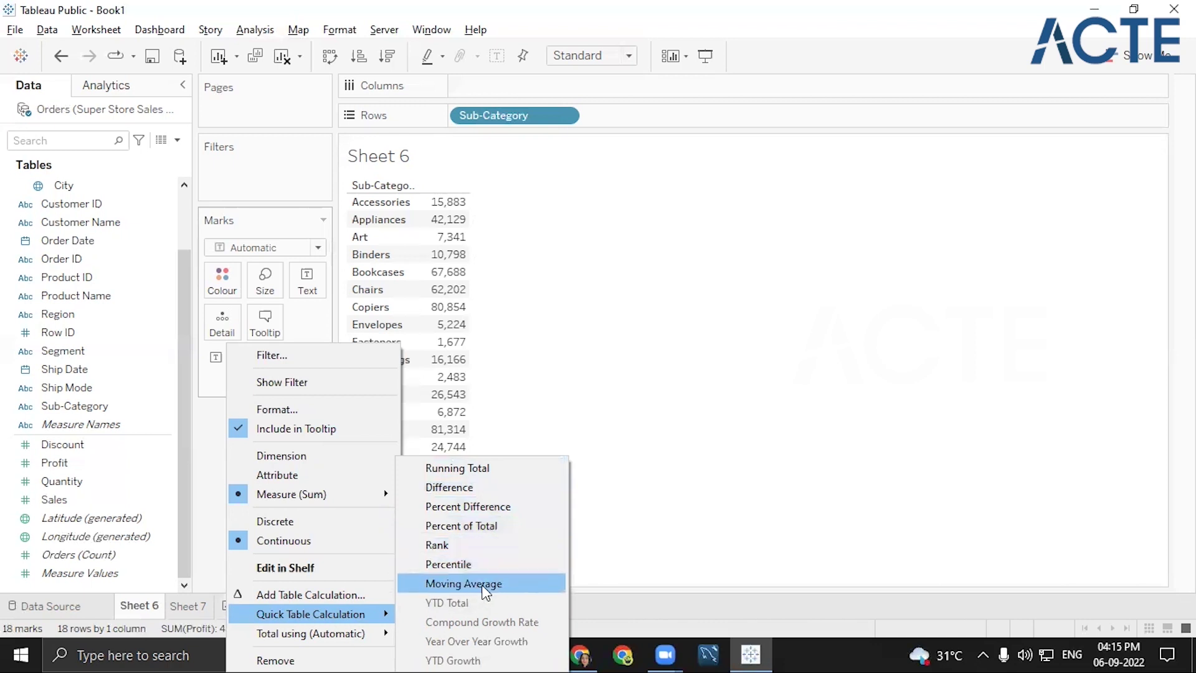
left_click(468, 527)
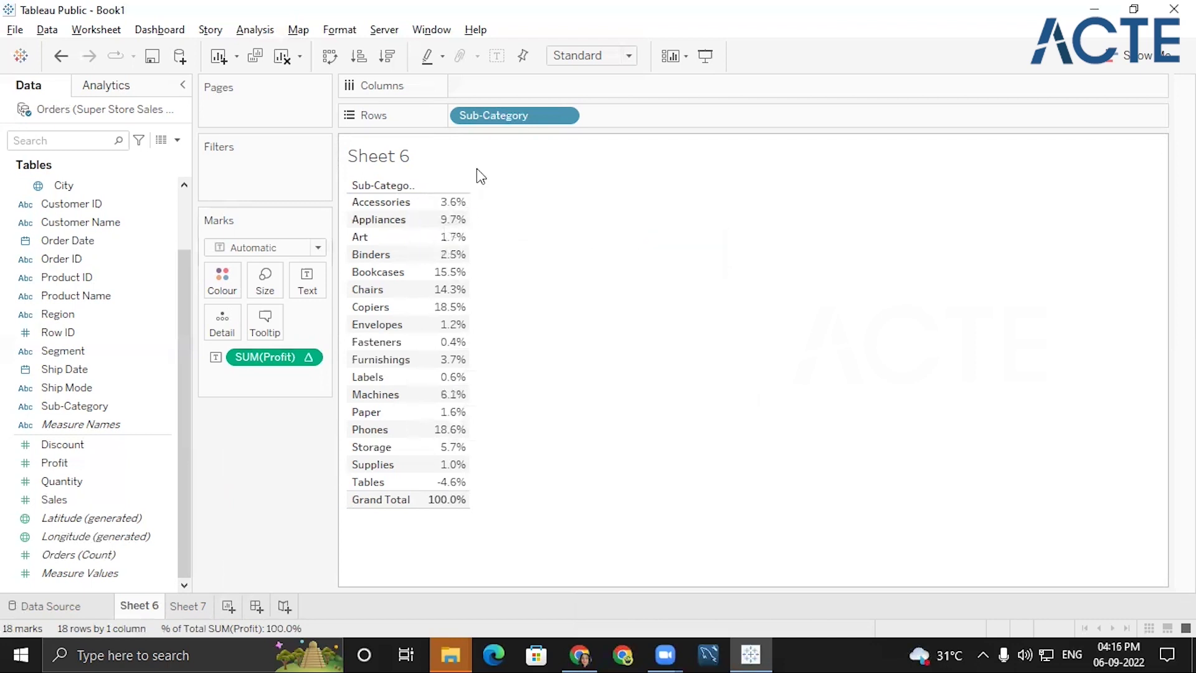
left_click(387, 56)
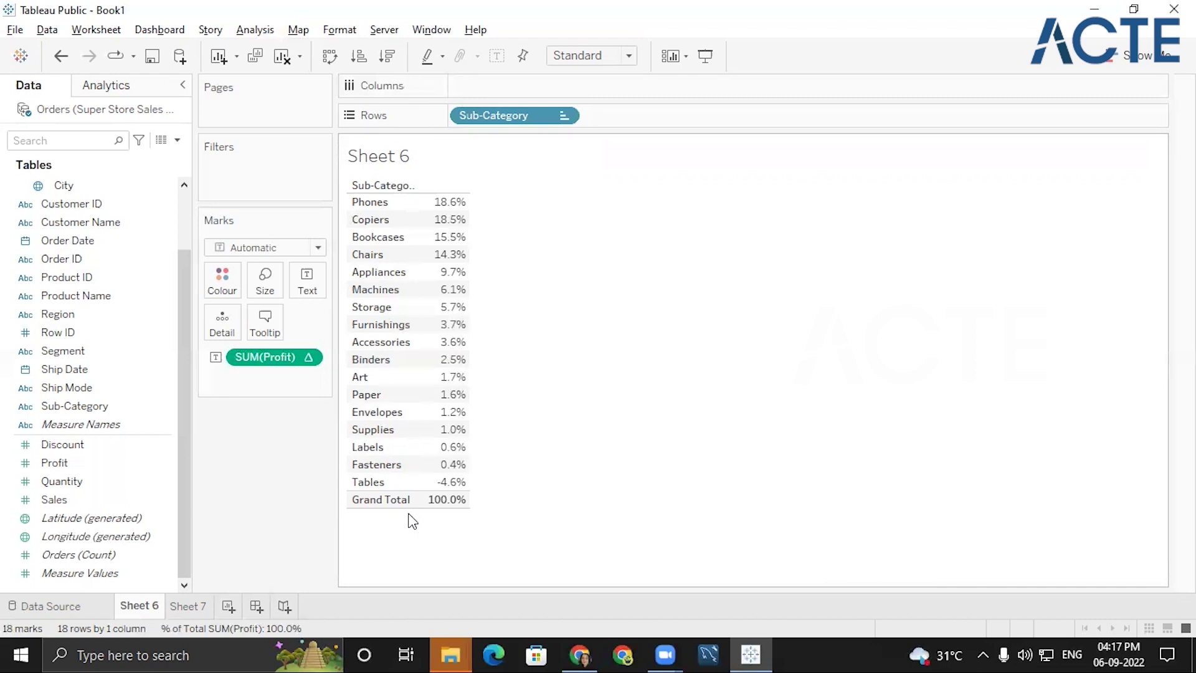
Step: Build a text table of Sales by Category and Sub-Category on Sheet 7
left_click(195, 604)
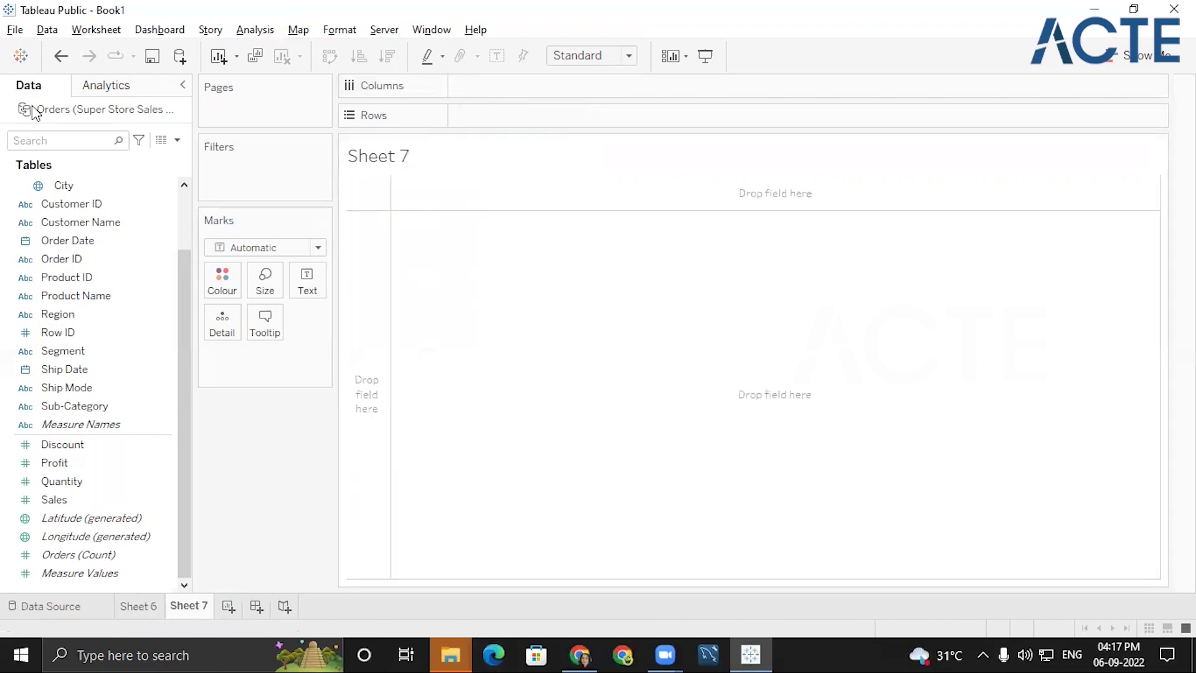
scroll(63, 200, "up", 2)
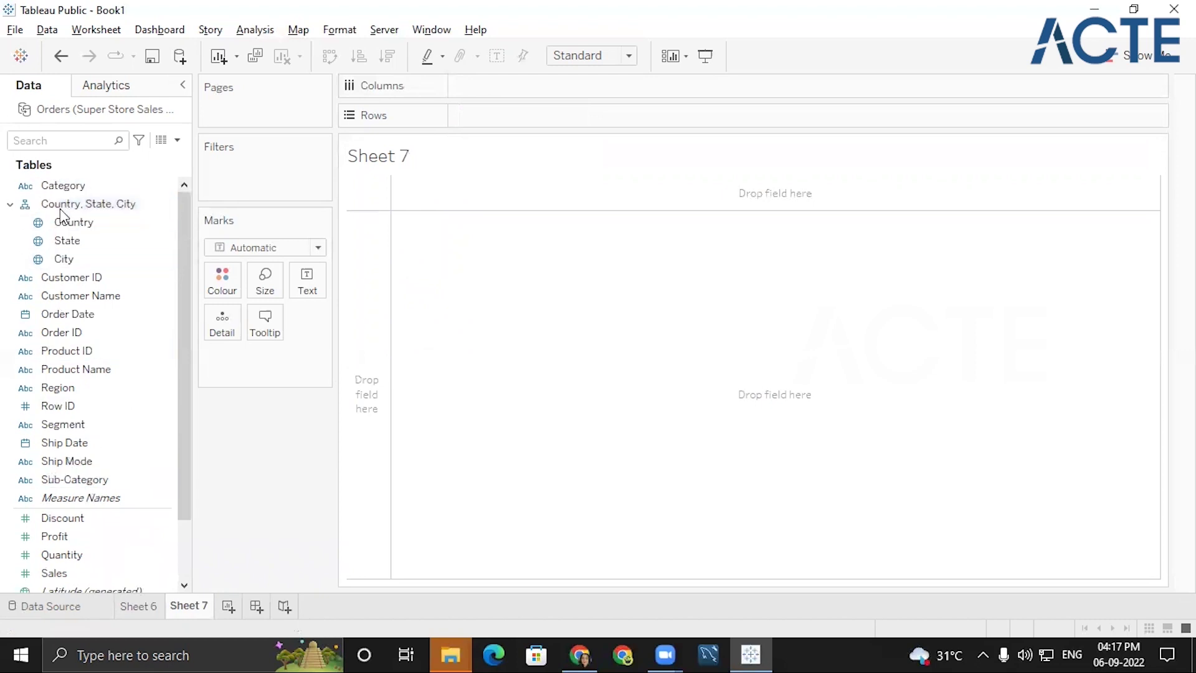
left_click(65, 187)
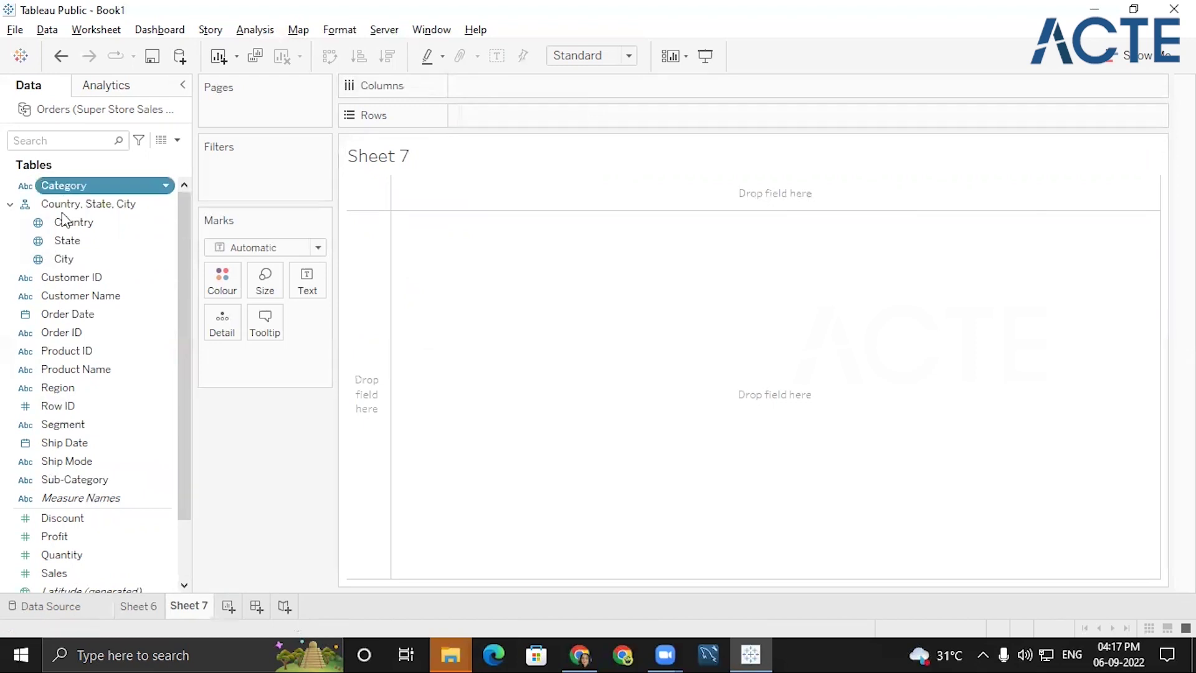
double_click(102, 480)
double_click(88, 574)
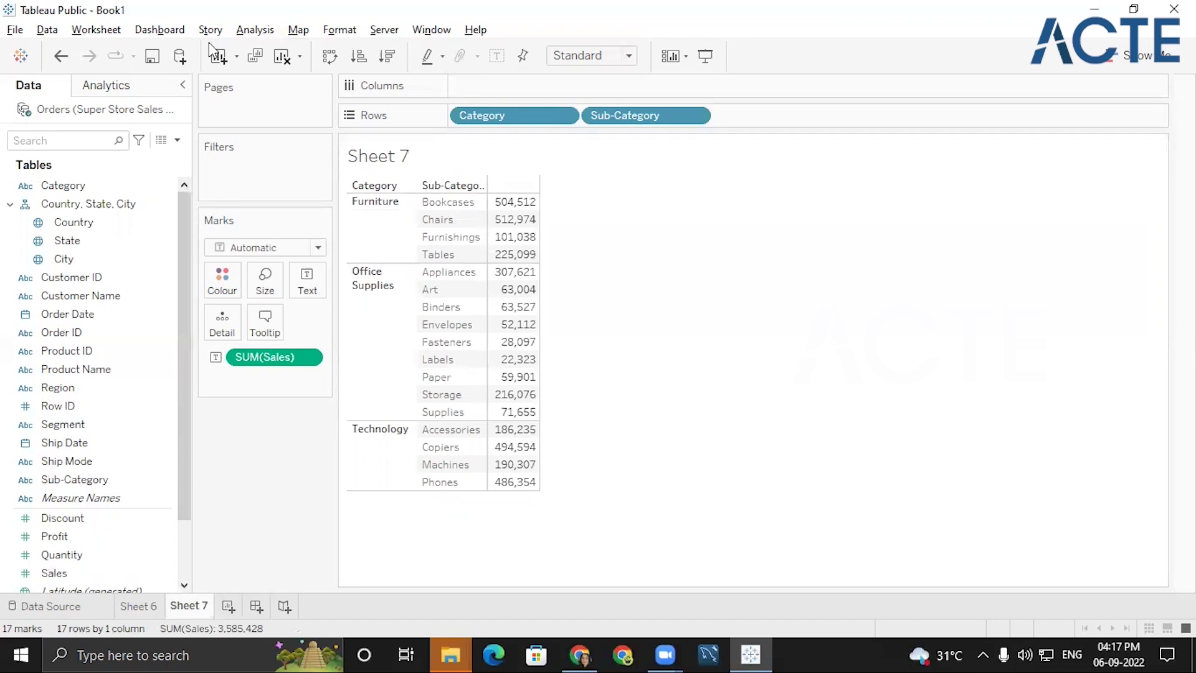
Step: Show column grand totals for the Category and Sub-Category sales table on Sheet 7
left_click(244, 37)
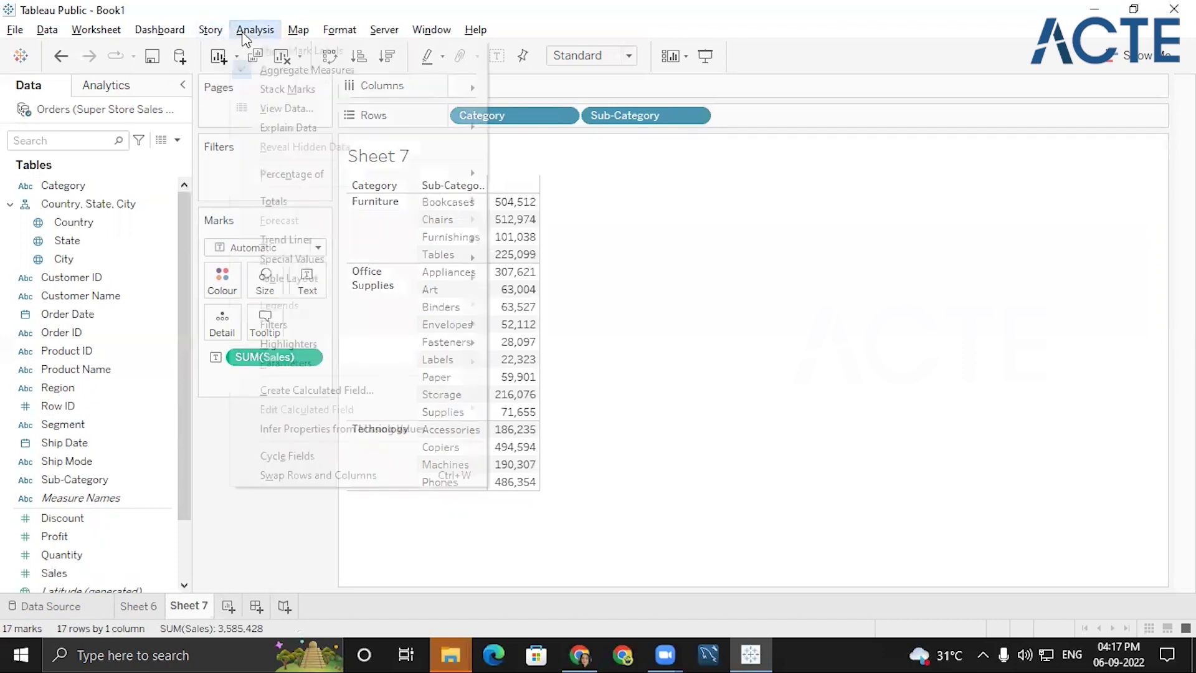
mouse_move(306, 201)
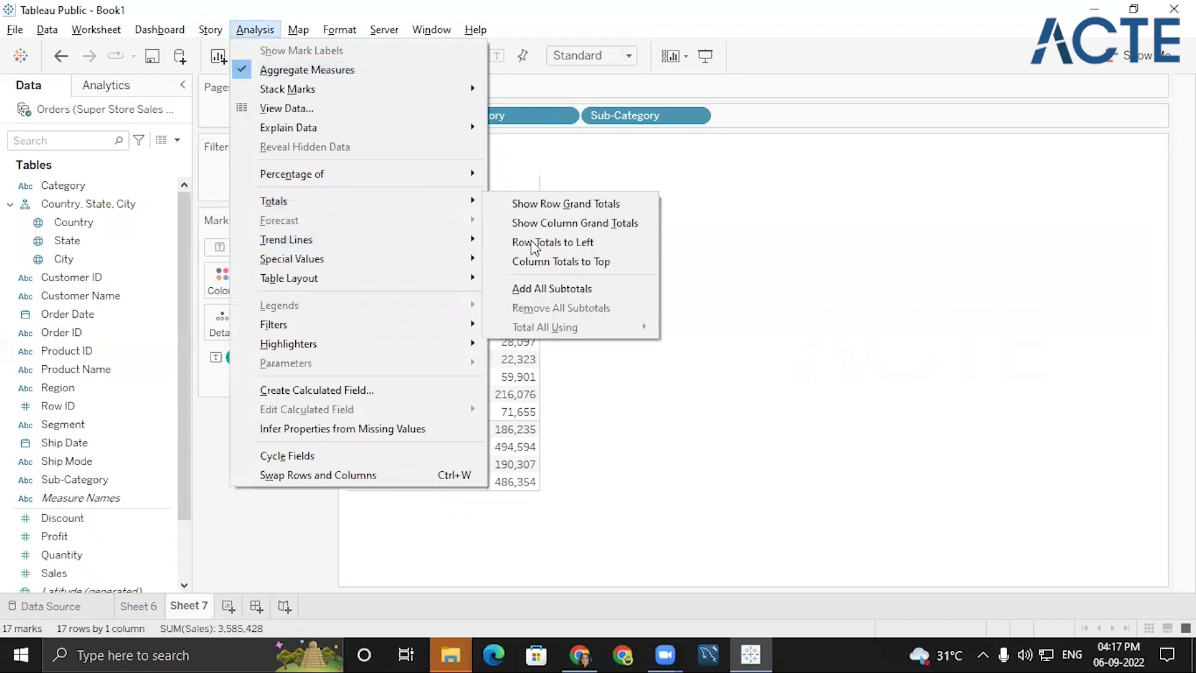
left_click(547, 224)
mouse_move(499, 502)
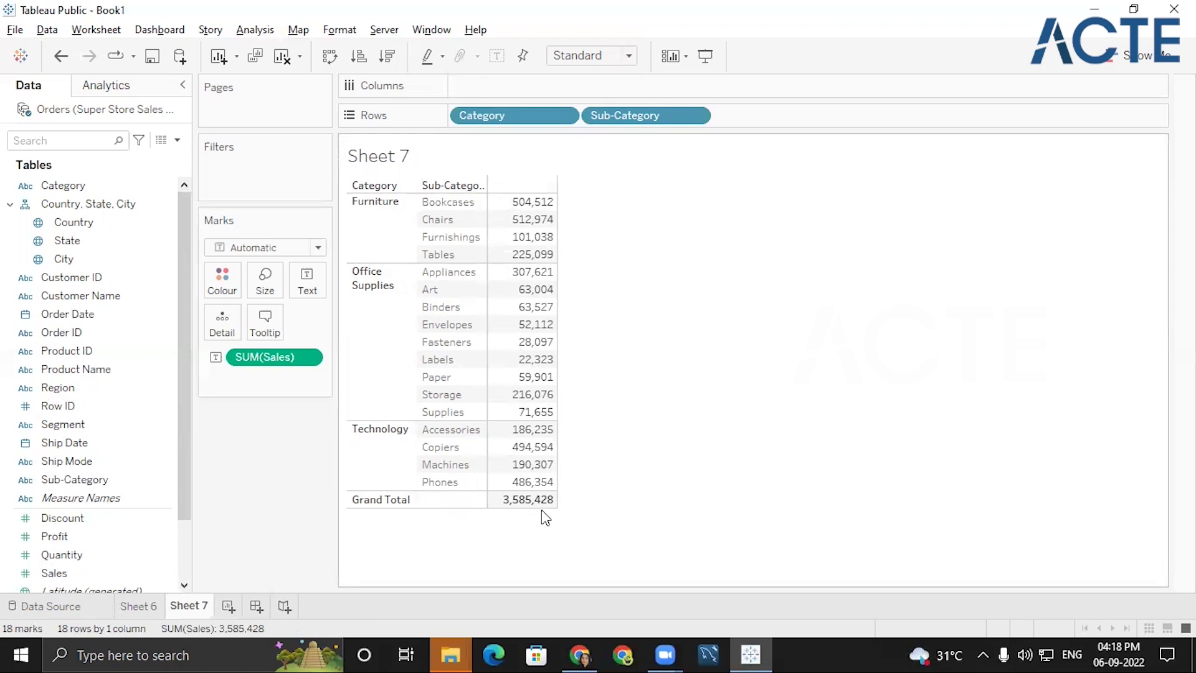
mouse_move(543, 315)
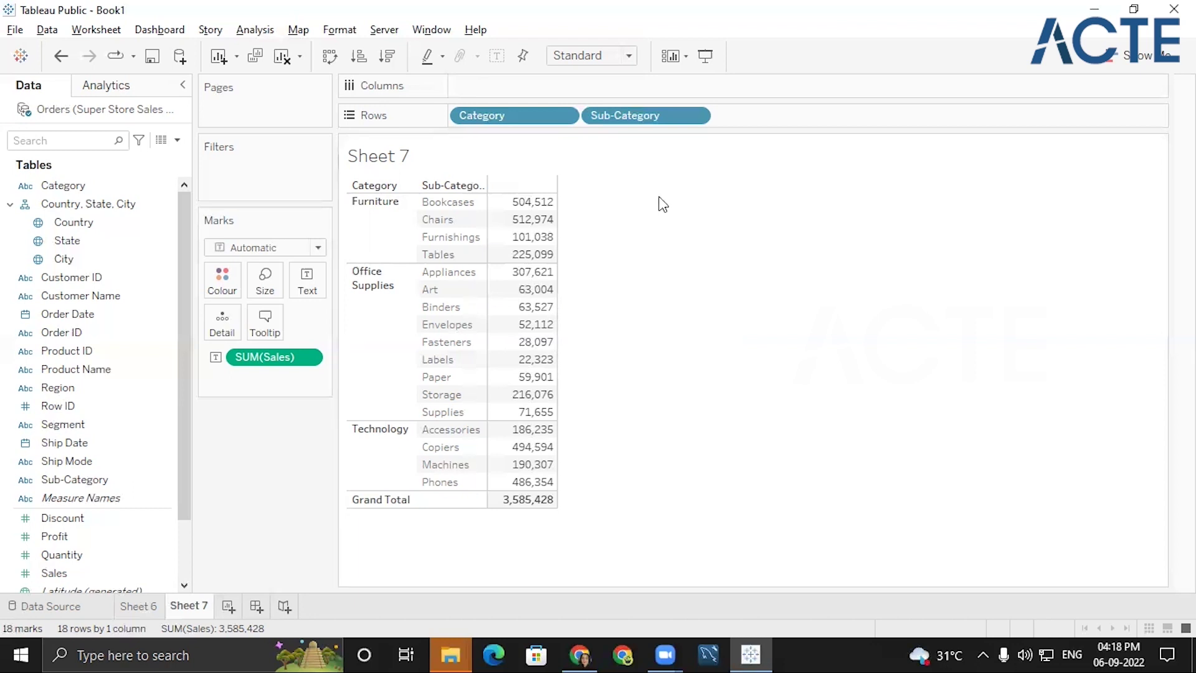
mouse_move(346, 320)
left_mouse_down()
mouse_move(567, 286)
mouse_move(400, 160)
mouse_move(368, 193)
mouse_move(567, 243)
mouse_move(492, 258)
mouse_move(343, 194)
left_mouse_up()
mouse_move(525, 215)
left_mouse_down()
mouse_move(598, 188)
mouse_move(689, 195)
left_mouse_up()
mouse_move(393, 270)
left_mouse_down()
mouse_move(545, 405)
mouse_move(414, 263)
left_mouse_up()
mouse_move(497, 443)
left_mouse_down()
mouse_move(389, 455)
mouse_move(458, 433)
left_mouse_up()
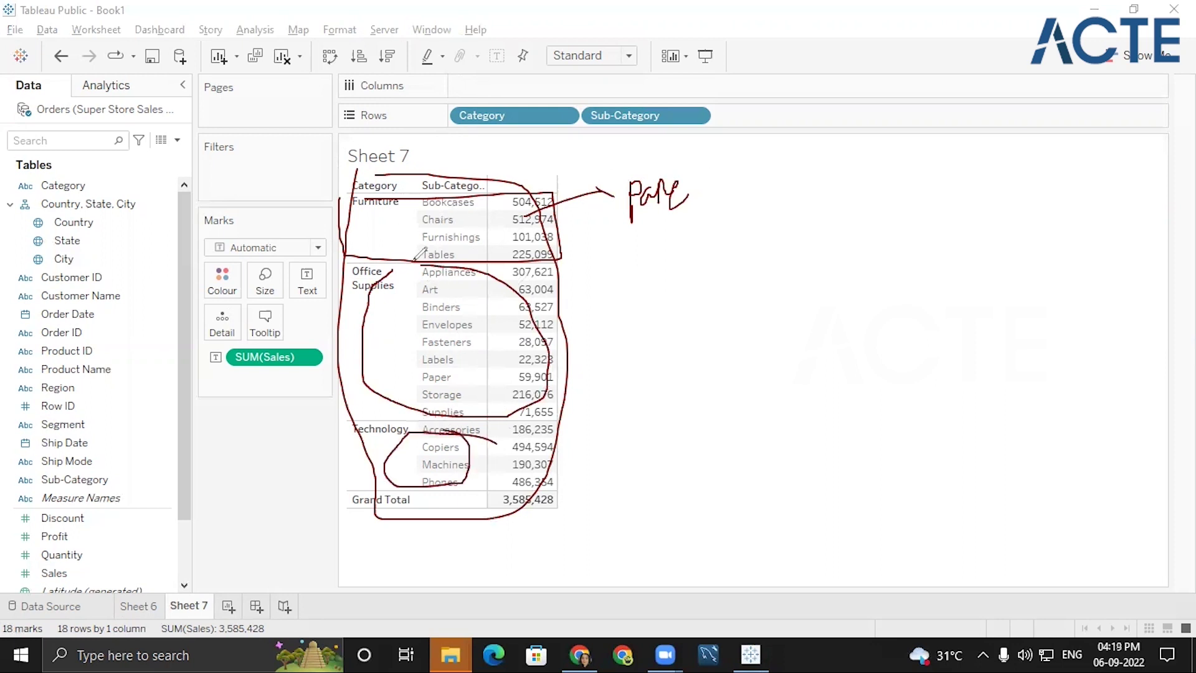
key("e")
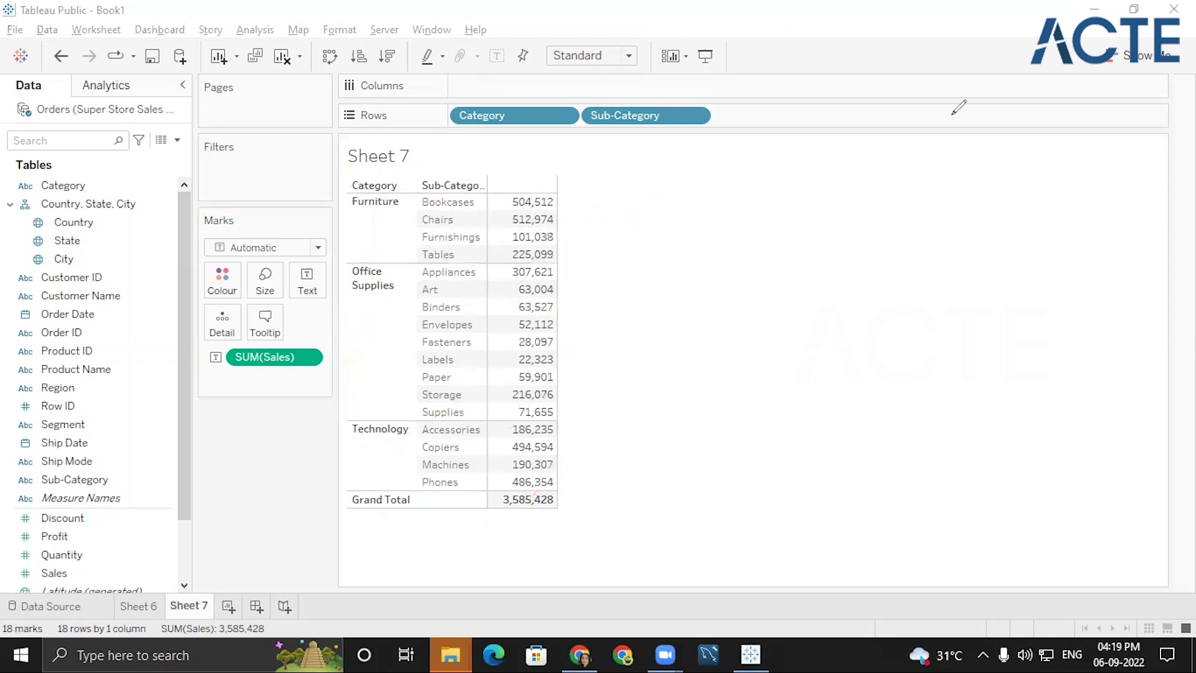
left_click(951, 115)
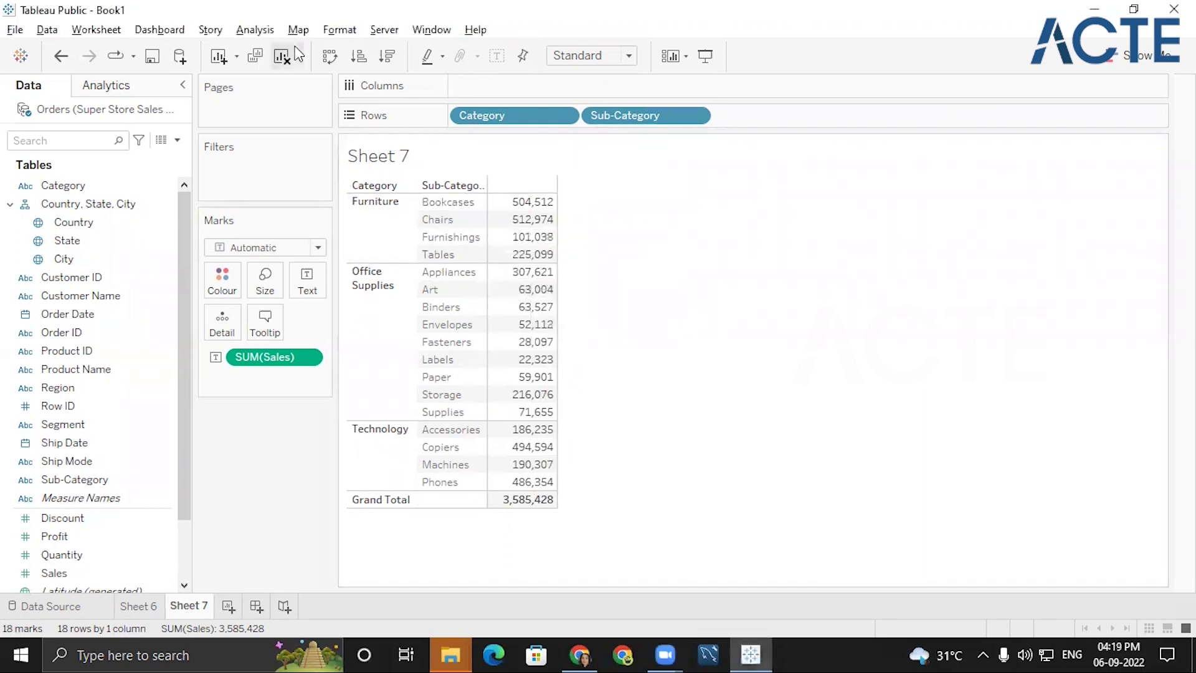
Step: Add all subtotals to the Category and Sub-Category sales table on Sheet 7
left_click(248, 33)
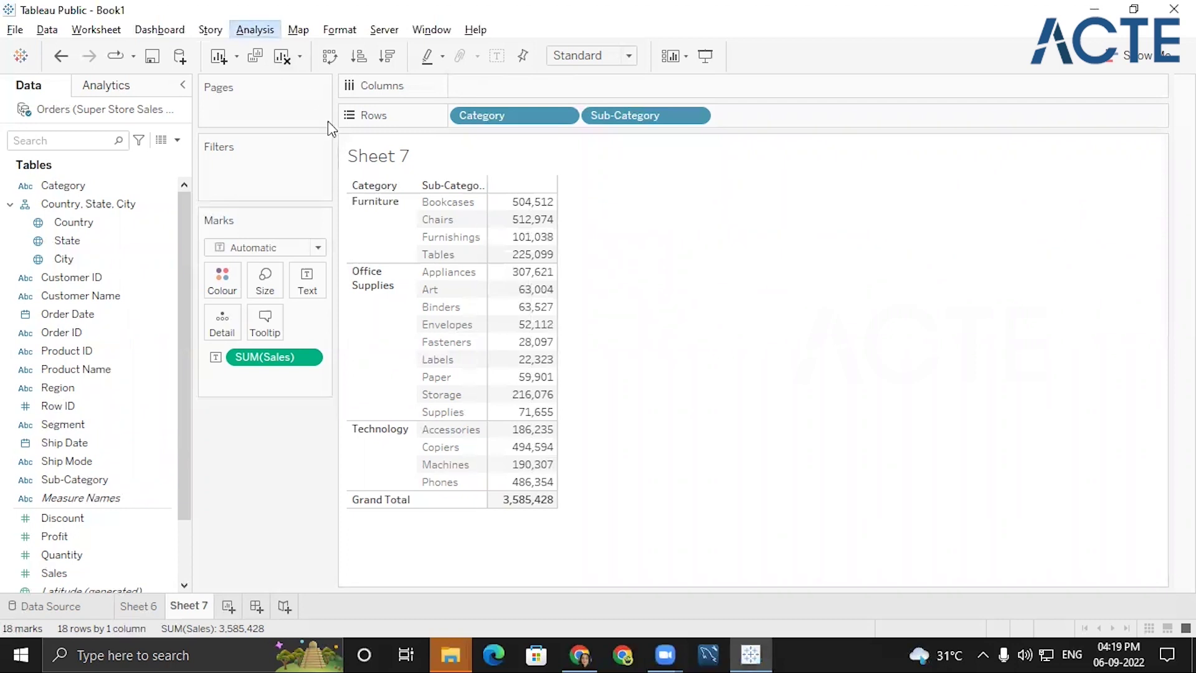
mouse_move(333, 213)
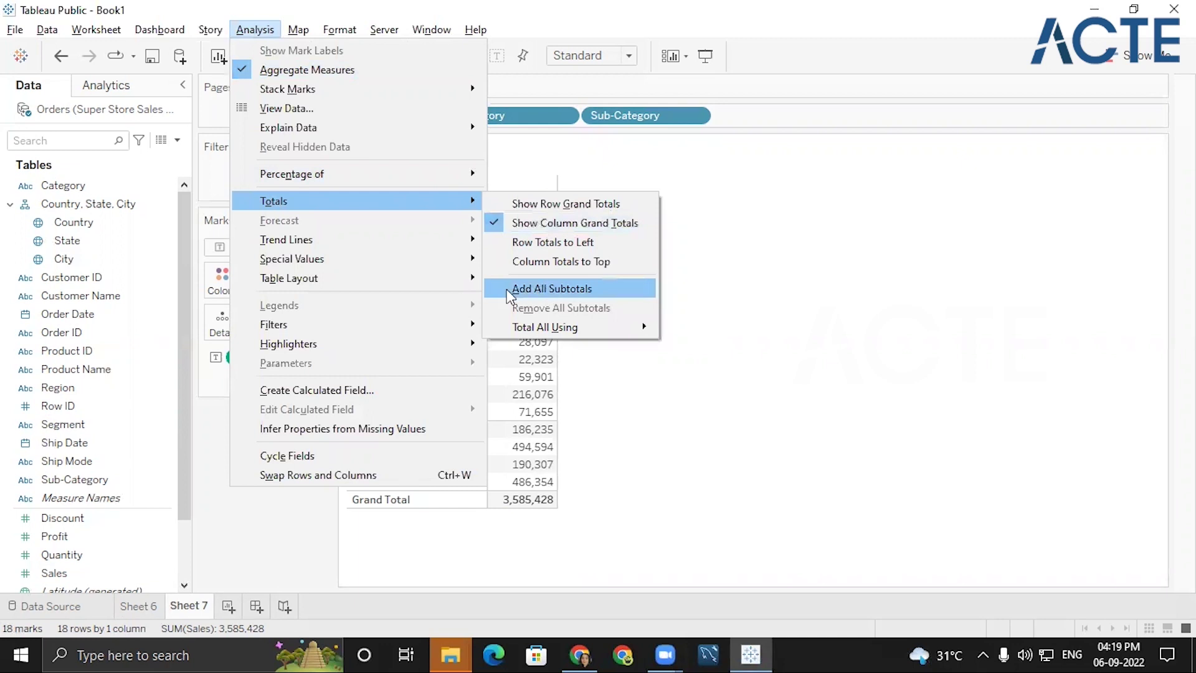
left_click(545, 289)
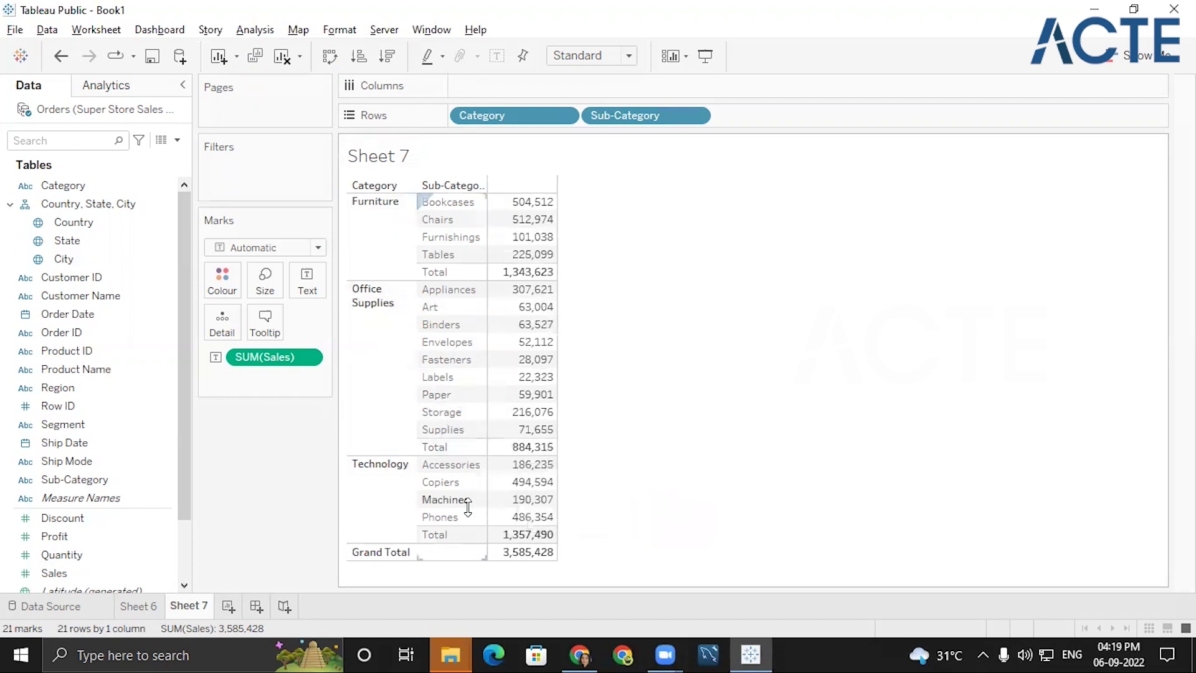
mouse_move(504, 553)
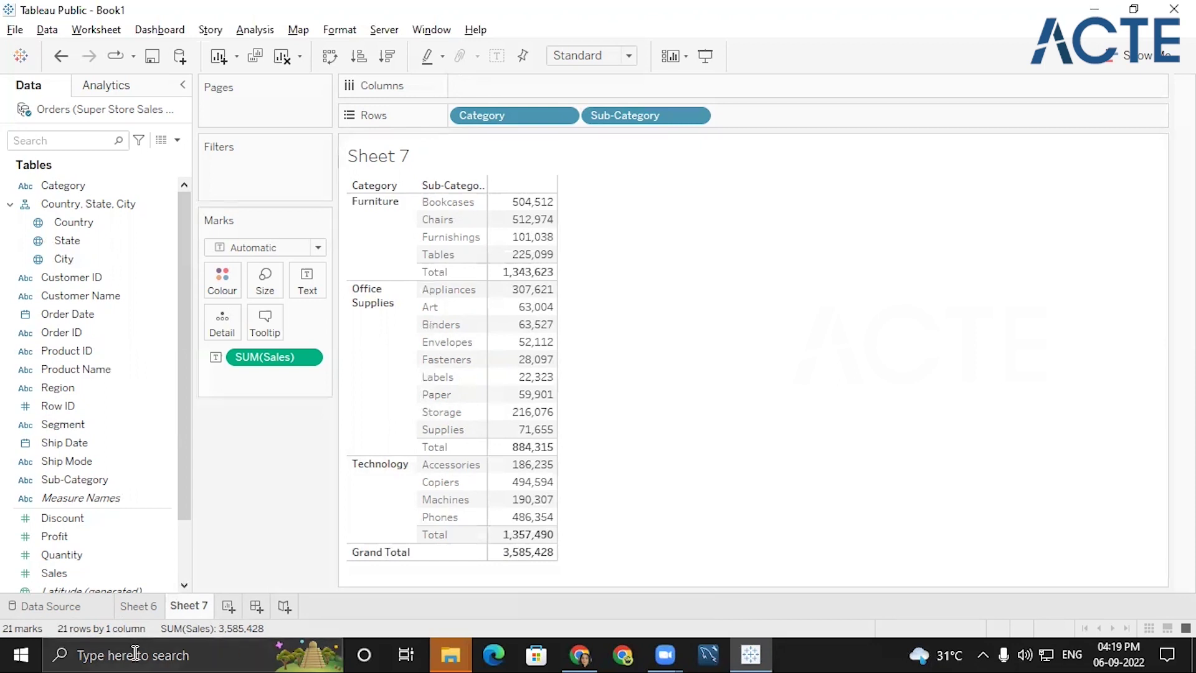
Step: Apply the Percent of Total quick table calculation to the Sales measure in the table
right_click(306, 357)
mouse_move(312, 381)
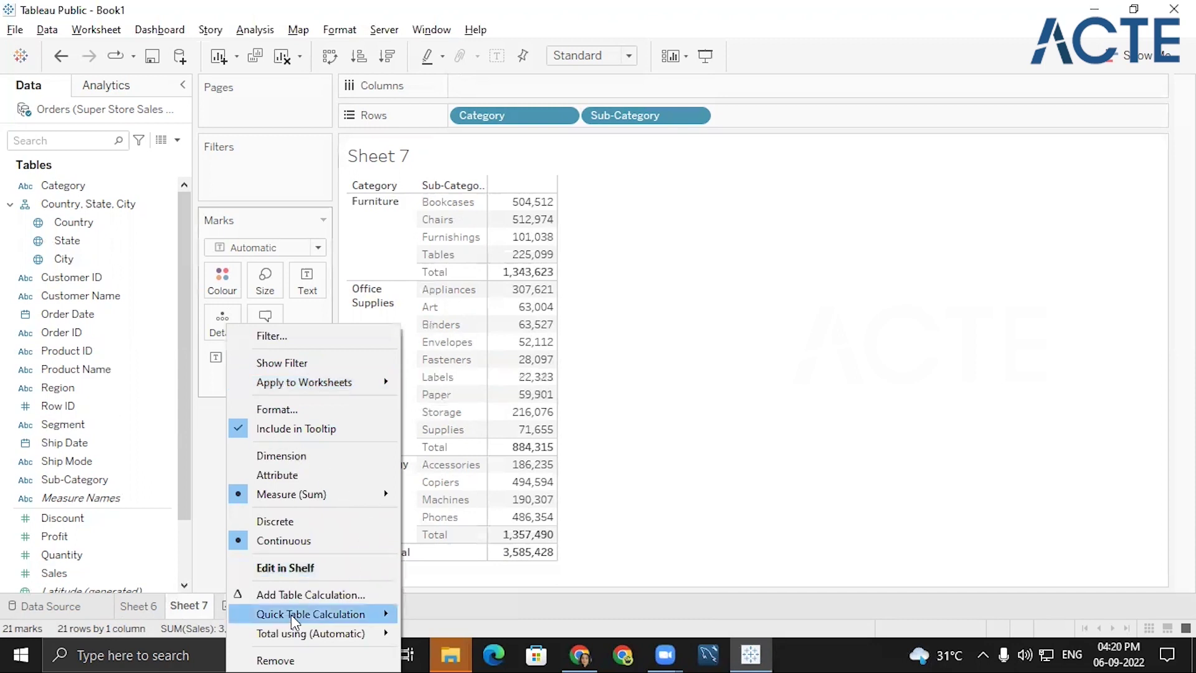
mouse_move(290, 614)
left_click(466, 530)
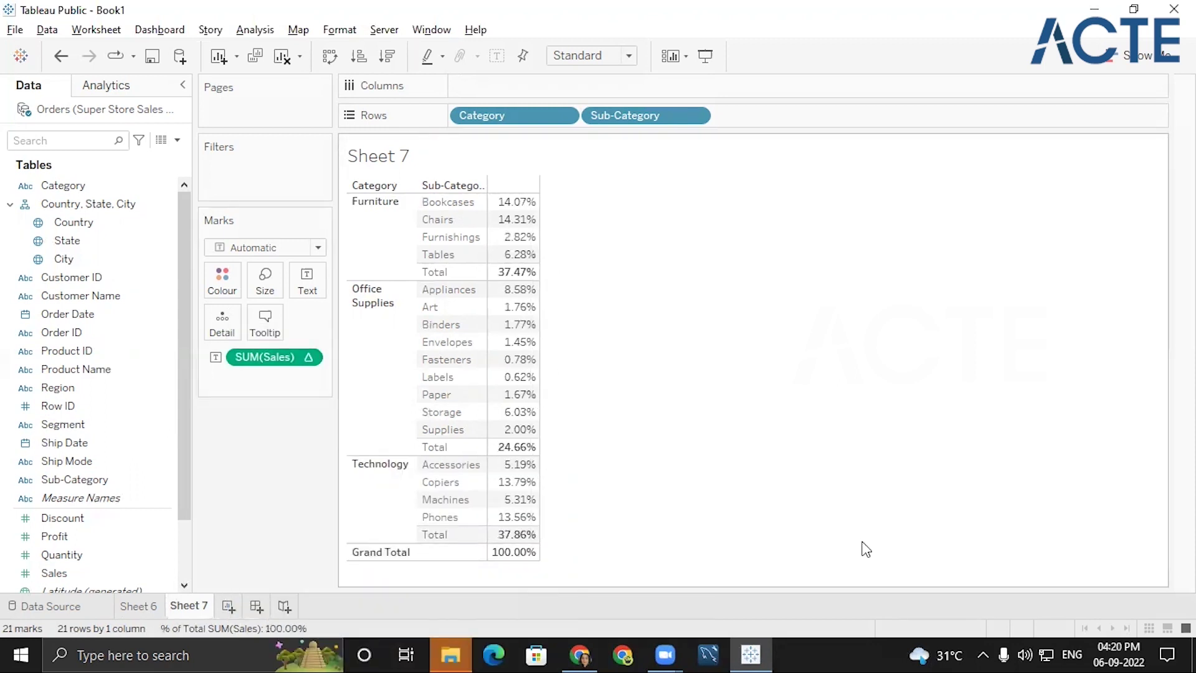
mouse_move(528, 212)
mouse_move(527, 280)
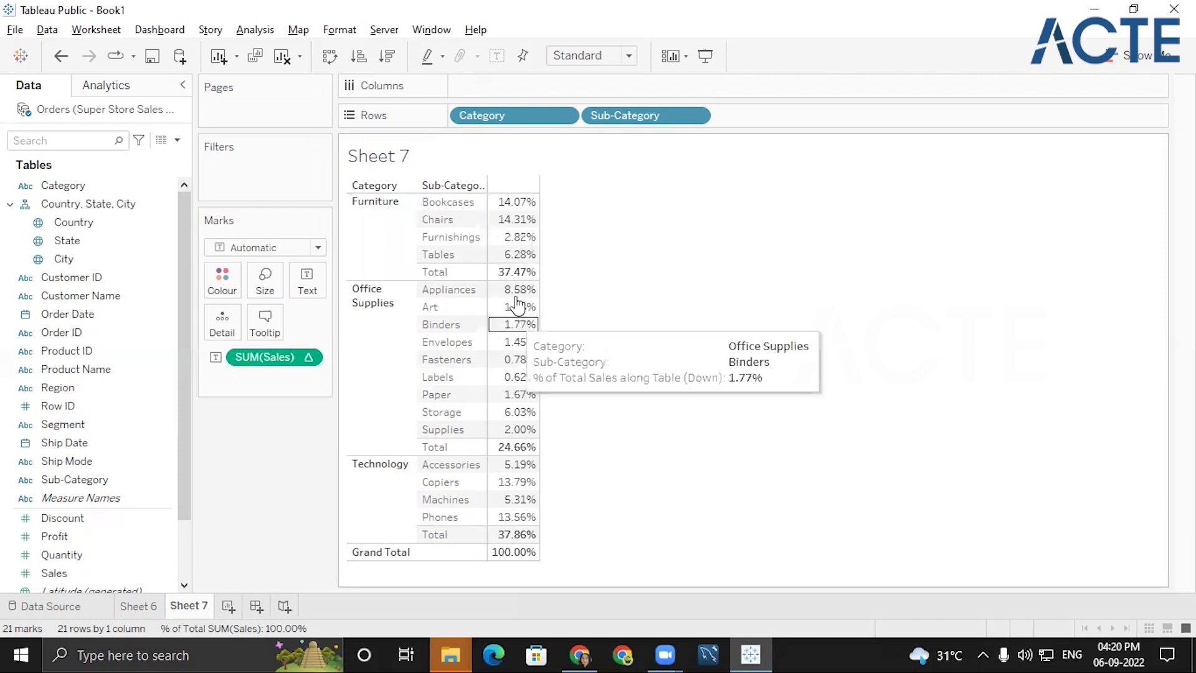
mouse_move(517, 528)
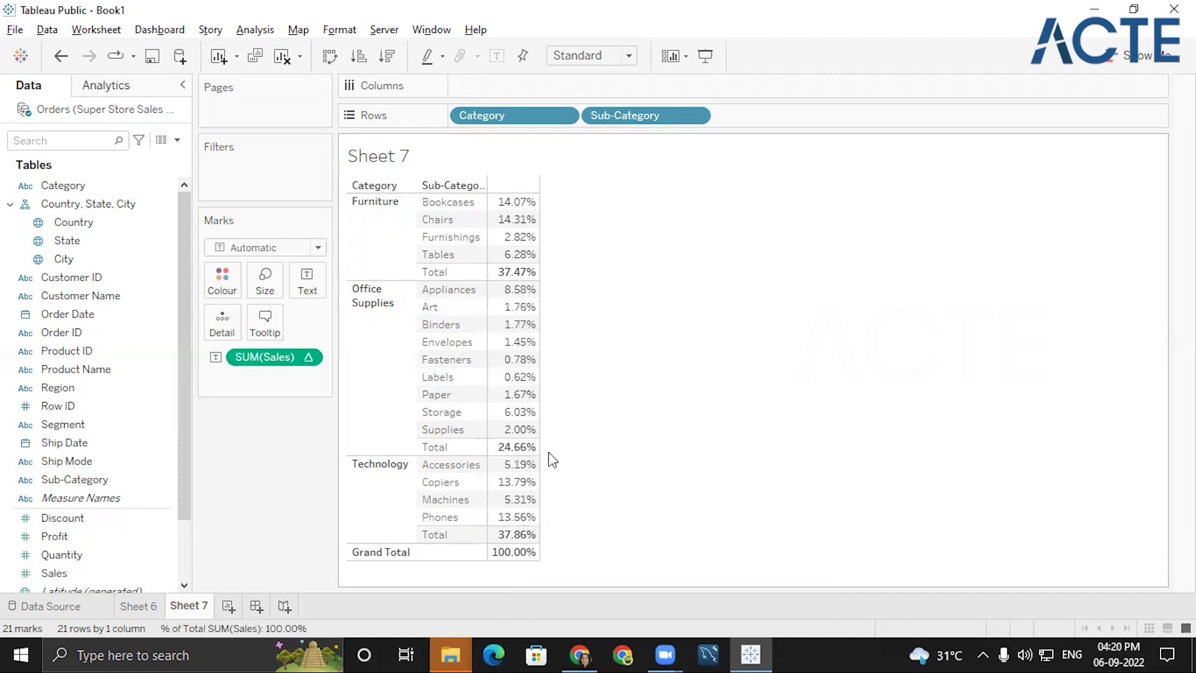
Step: Edit the Sales table calculation, keeping Percent of Total as its type, and compute it using Pane (down)
left_click(306, 358)
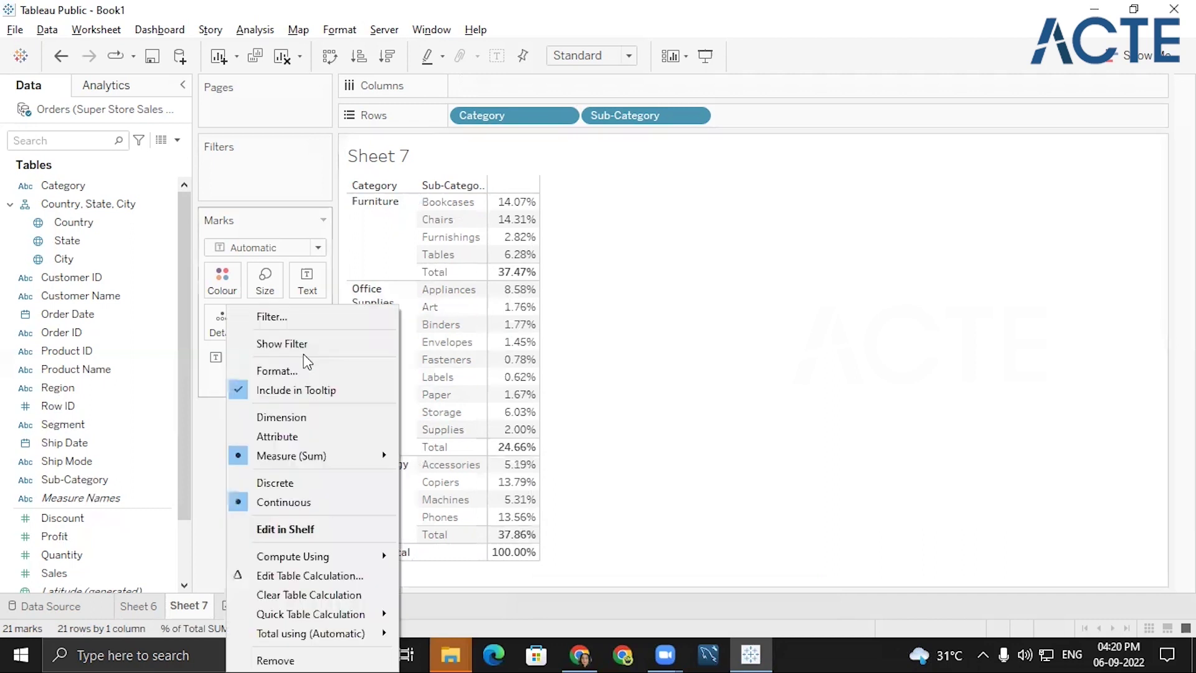
left_click(280, 575)
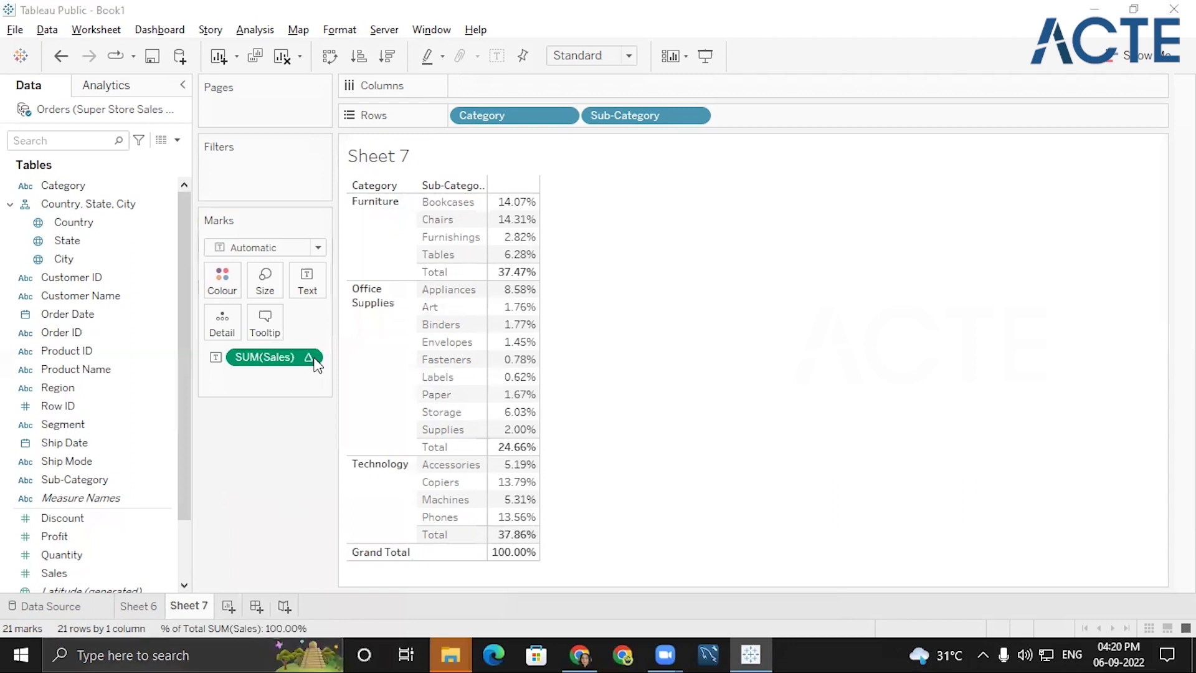
left_click_drag(894, 142, 304, 114)
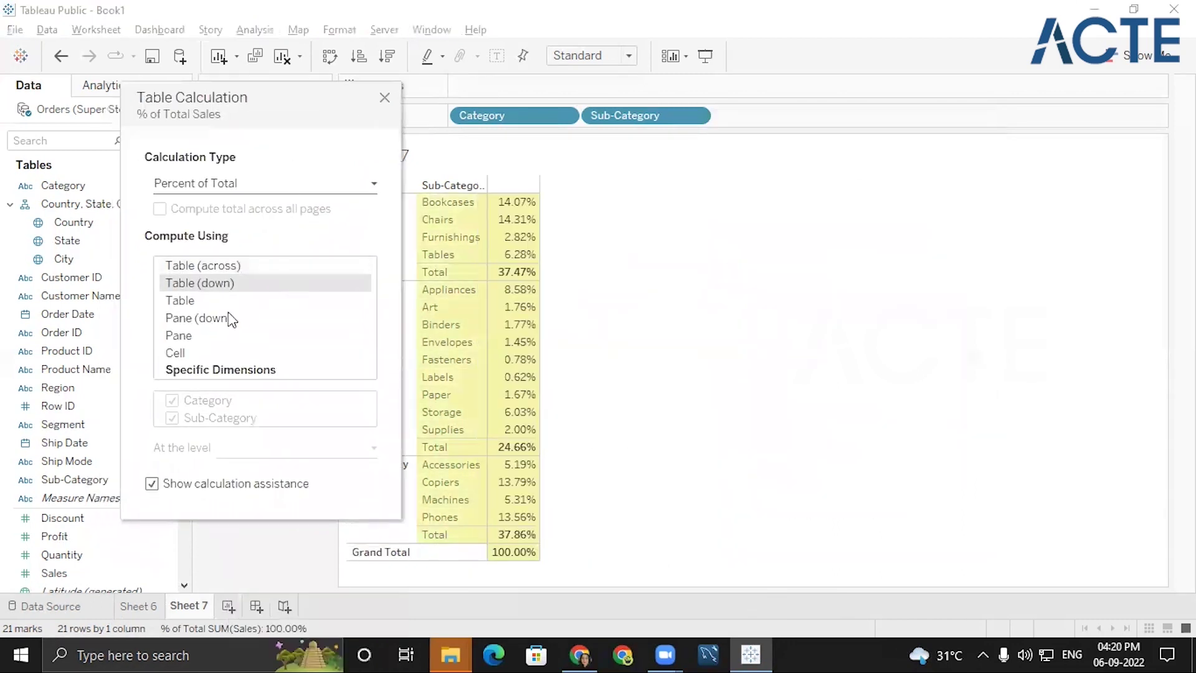
left_click(260, 185)
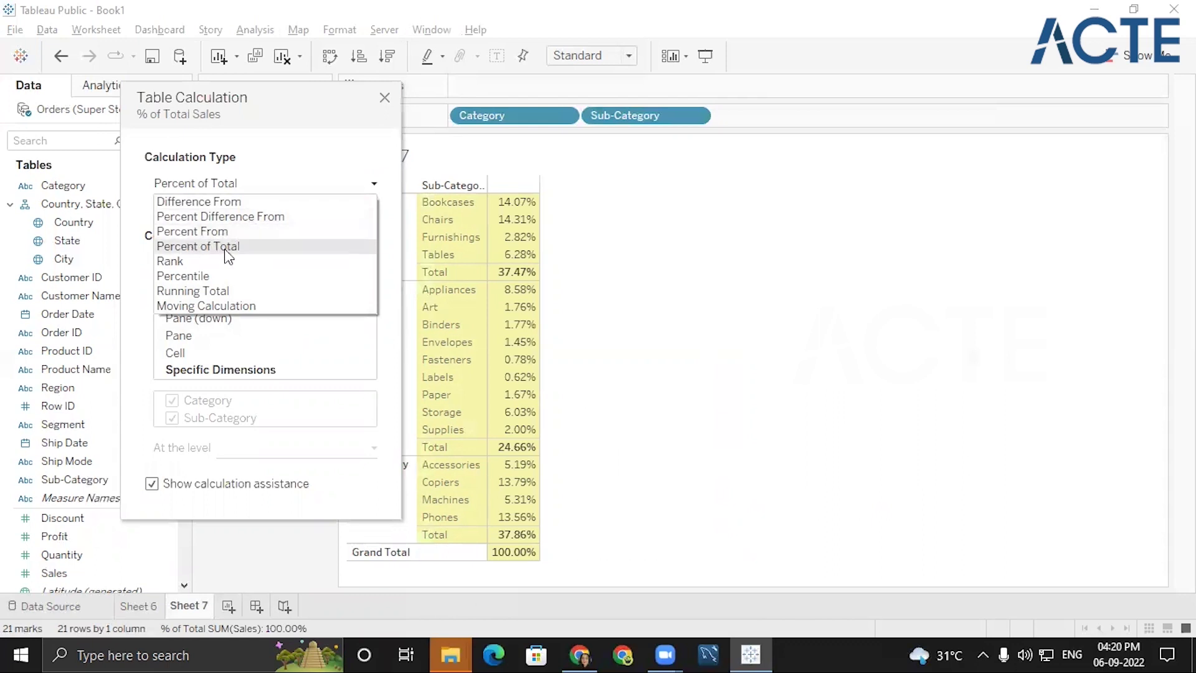
left_click(207, 249)
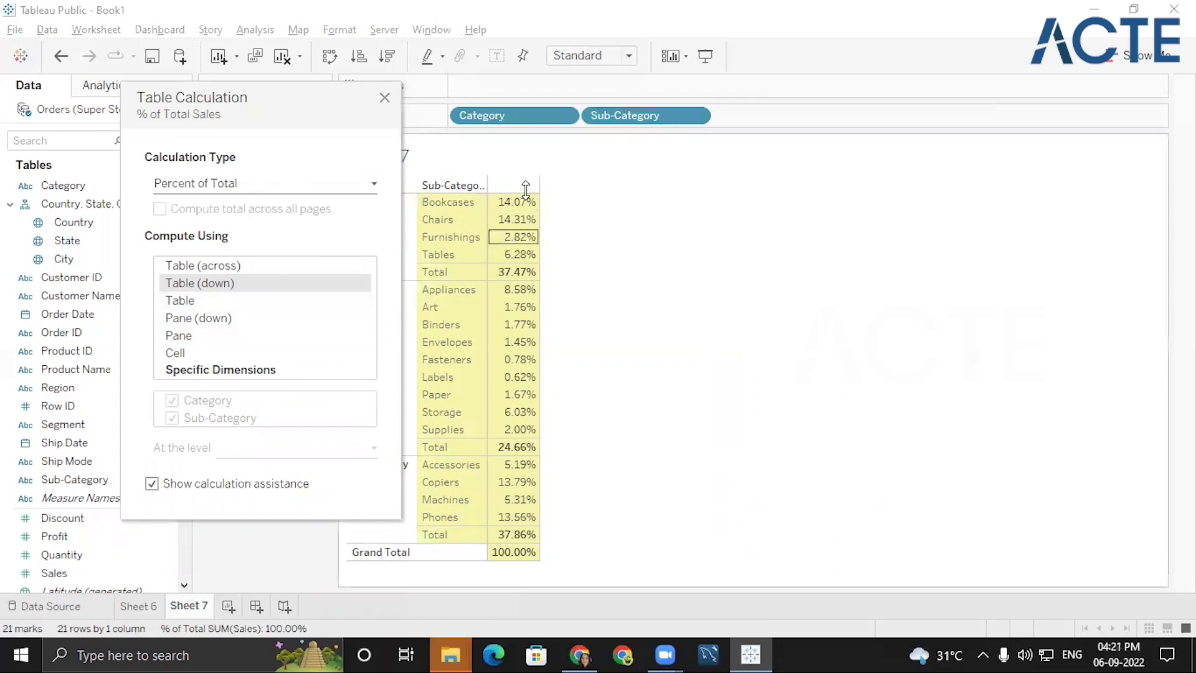
mouse_move(559, 186)
left_mouse_down()
mouse_move(553, 266)
mouse_move(580, 242)
left_mouse_up()
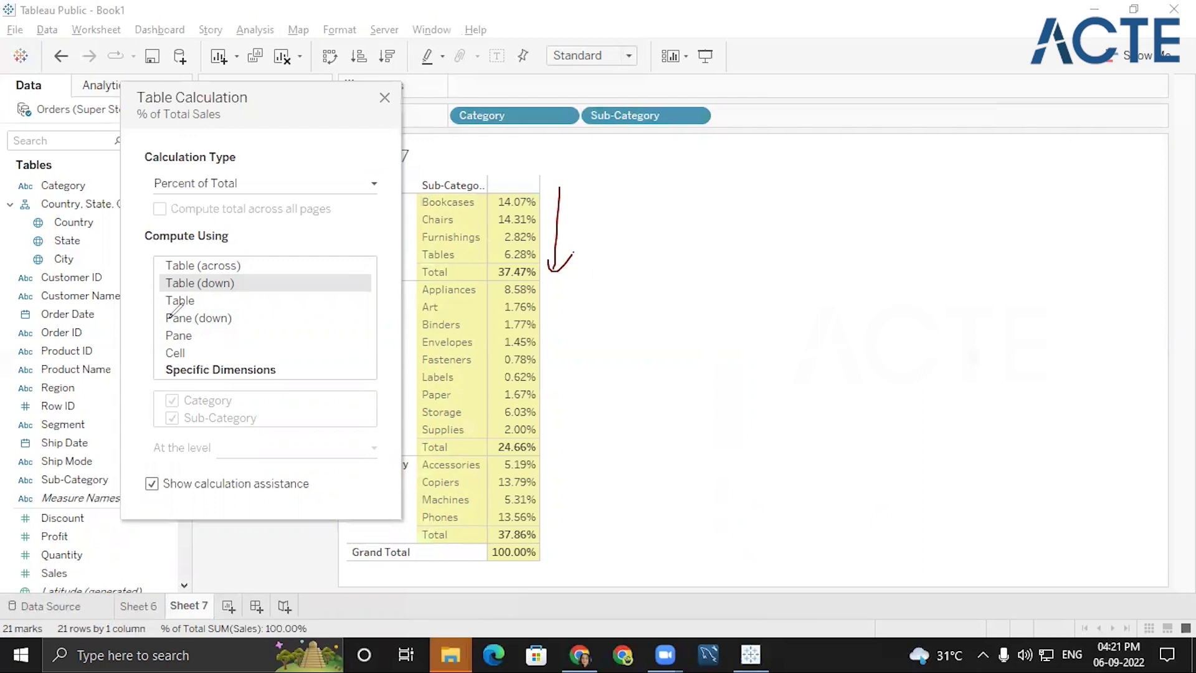
left_click_drag(202, 331, 216, 331)
mouse_move(450, 196)
left_mouse_down()
mouse_move(434, 273)
mouse_move(468, 232)
mouse_move(464, 201)
mouse_move(504, 252)
mouse_move(510, 243)
left_mouse_up()
left_click(278, 320)
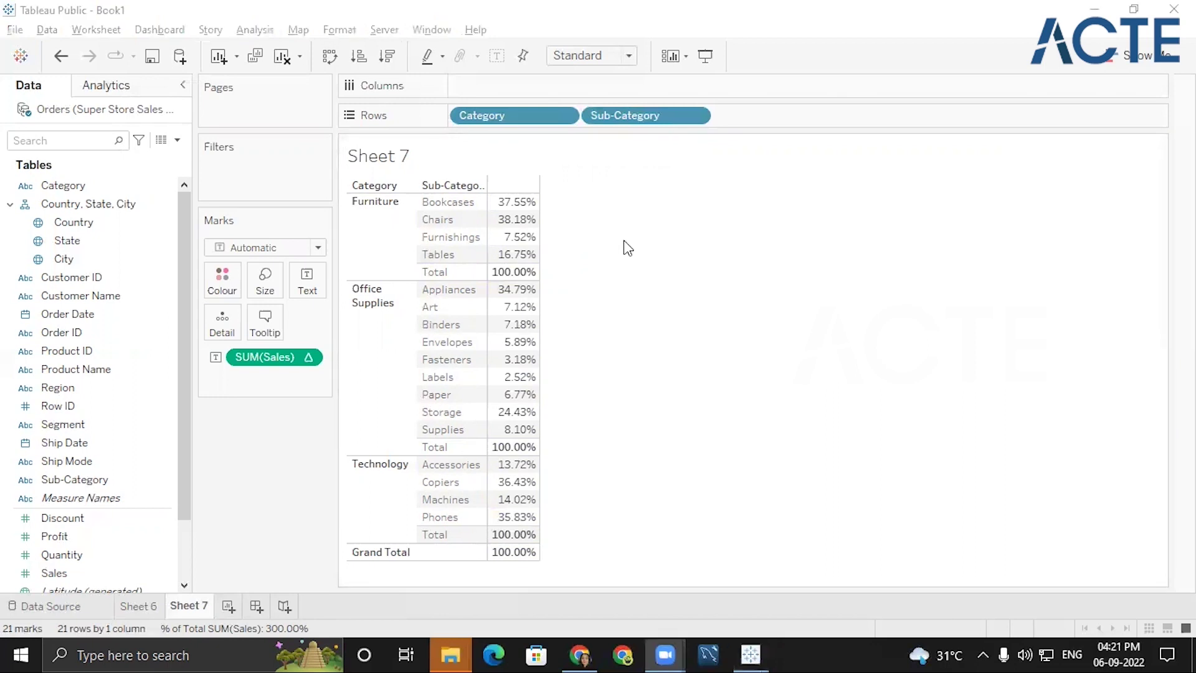
Step: Add an on-screen text note beside the table reading "% of row total - Table across /Pane Across"
left_click(751, 233)
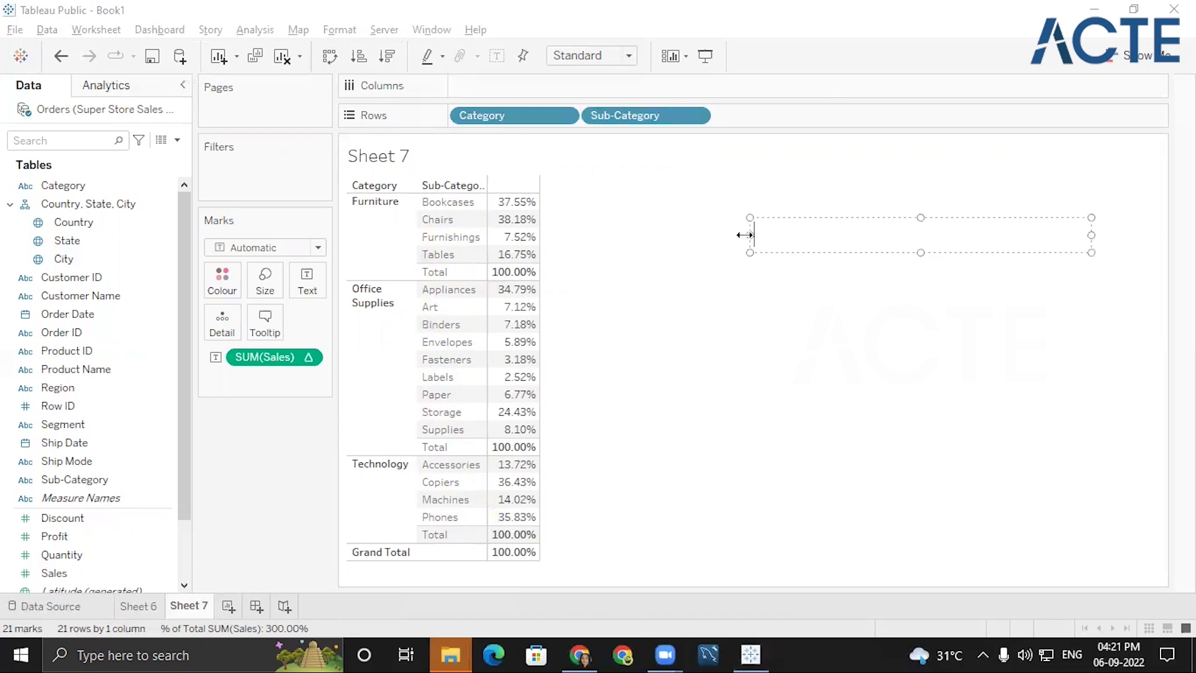
type("% of row")
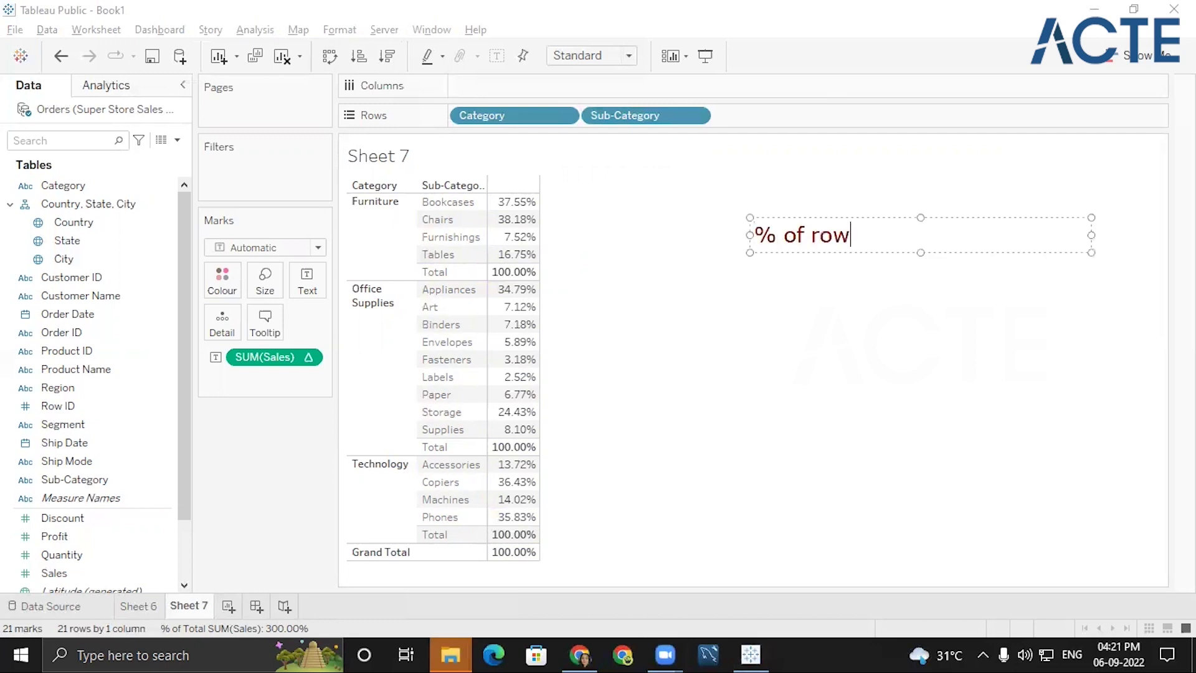
type("total")
key("Left")
key("Left")
key("Left")
key("Left")
key("Left")
key("Left")
key("Right")
key("Right")
key("Right")
key("Right")
key("Right")
key("Right")
type("-  Table ")
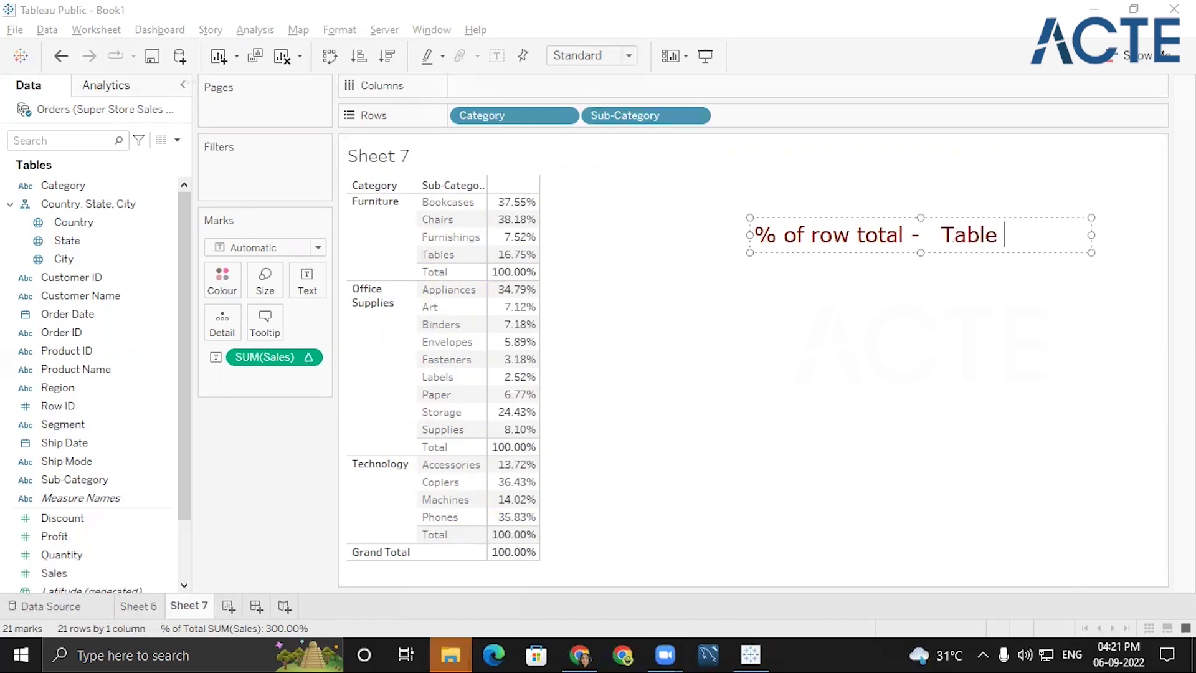
type("C")
key("BackSpace")
type("across/")
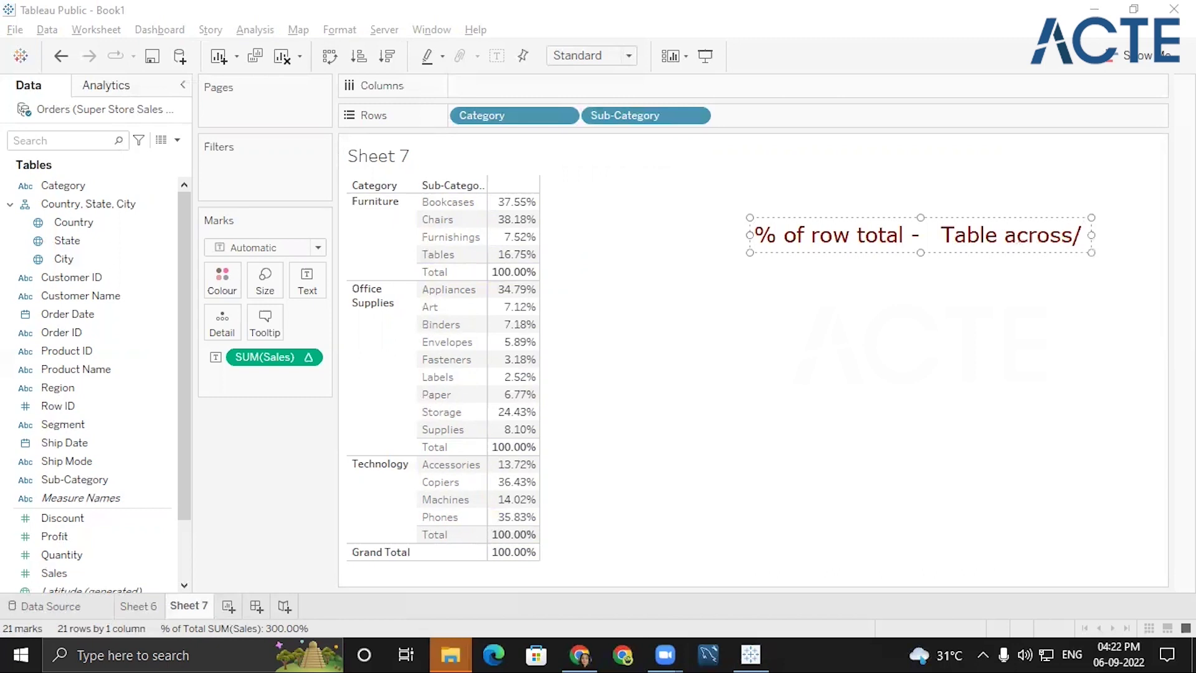
type("Pane Acx")
key("BackSpace")
key("BackSpace")
key("BackSpace")
key("BackSpace")
key("BackSpace")
key("BackSpace")
key("BackSpace")
key("BackSpace")
key("BackSpace")
key("BackSpace")
type("s")
left_click(926, 250)
left_click(904, 236)
type("/")
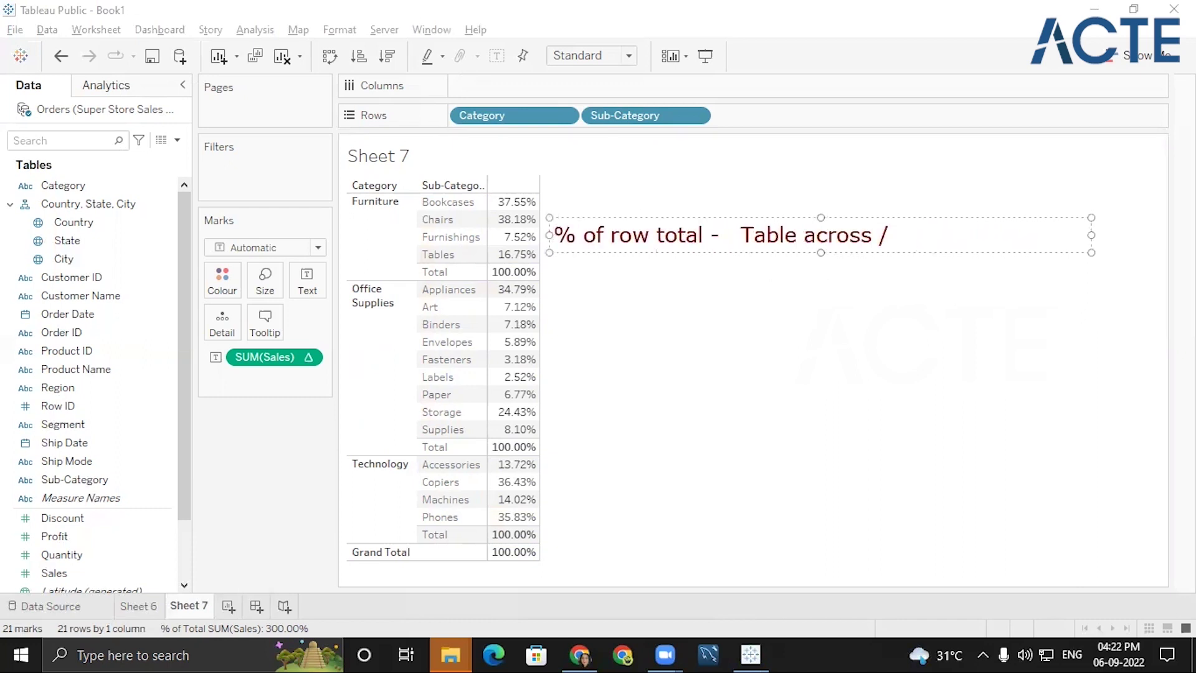
type("Pane Acr")
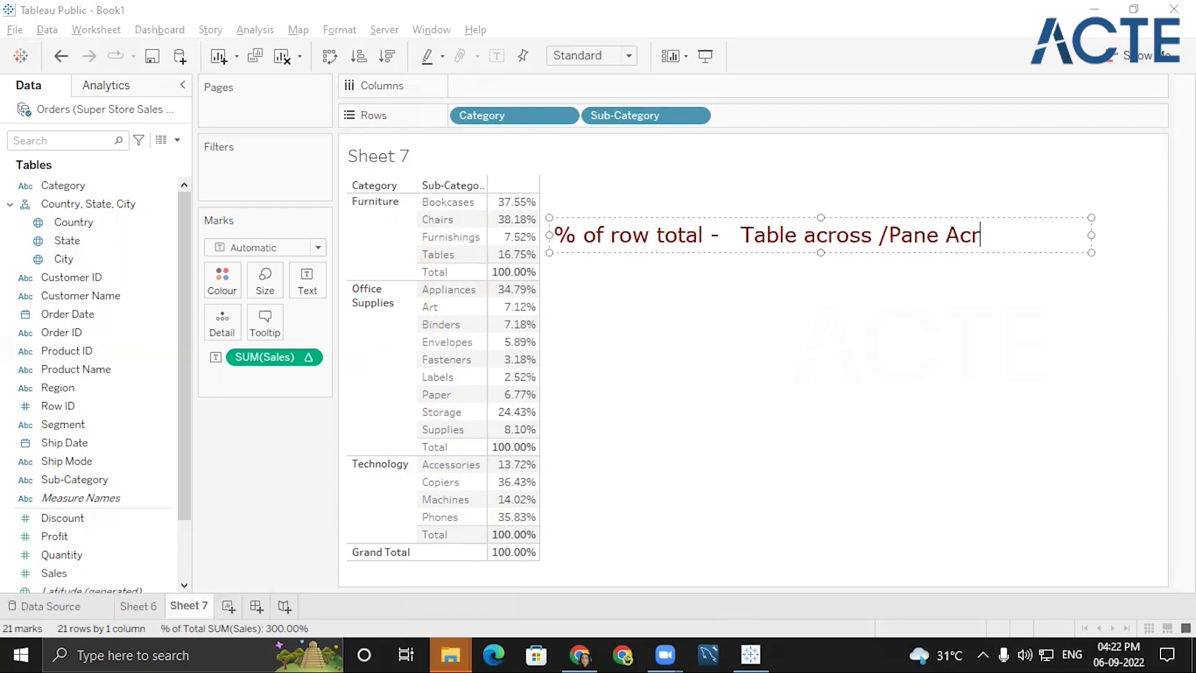
type("oss")
key("Return")
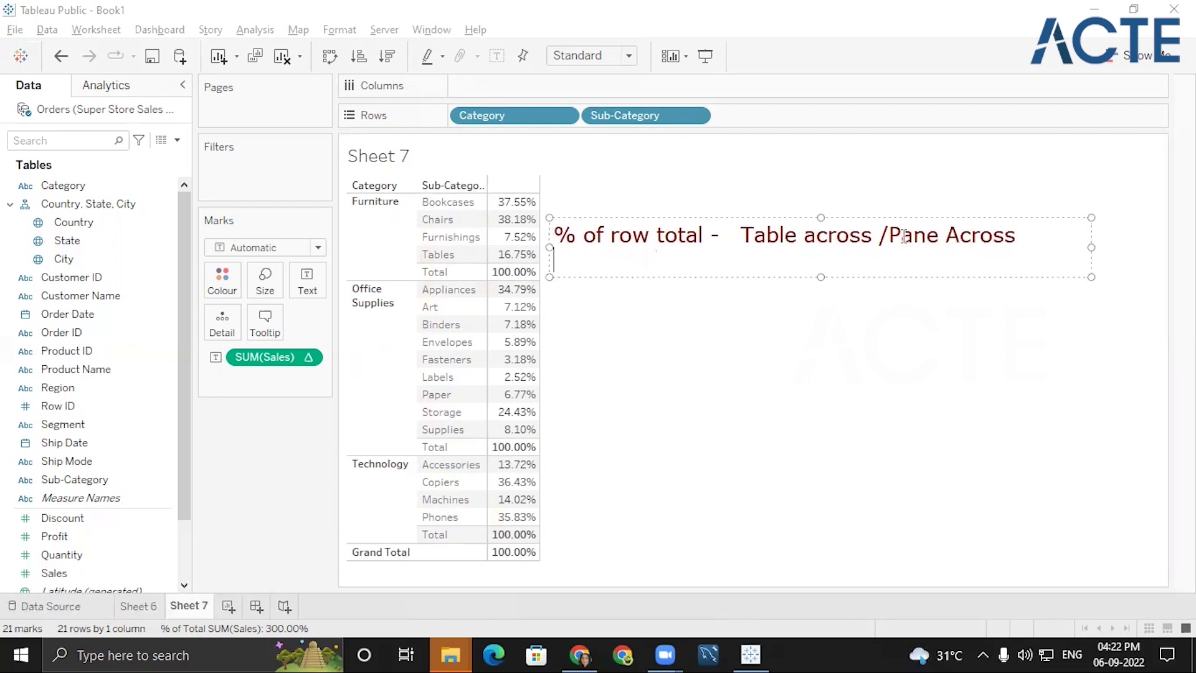
Step: Add a second line to the note reading "% of col TOtal - Table down /Pane down"
type("% of T")
key("BackSpace")
type("col TOtal")
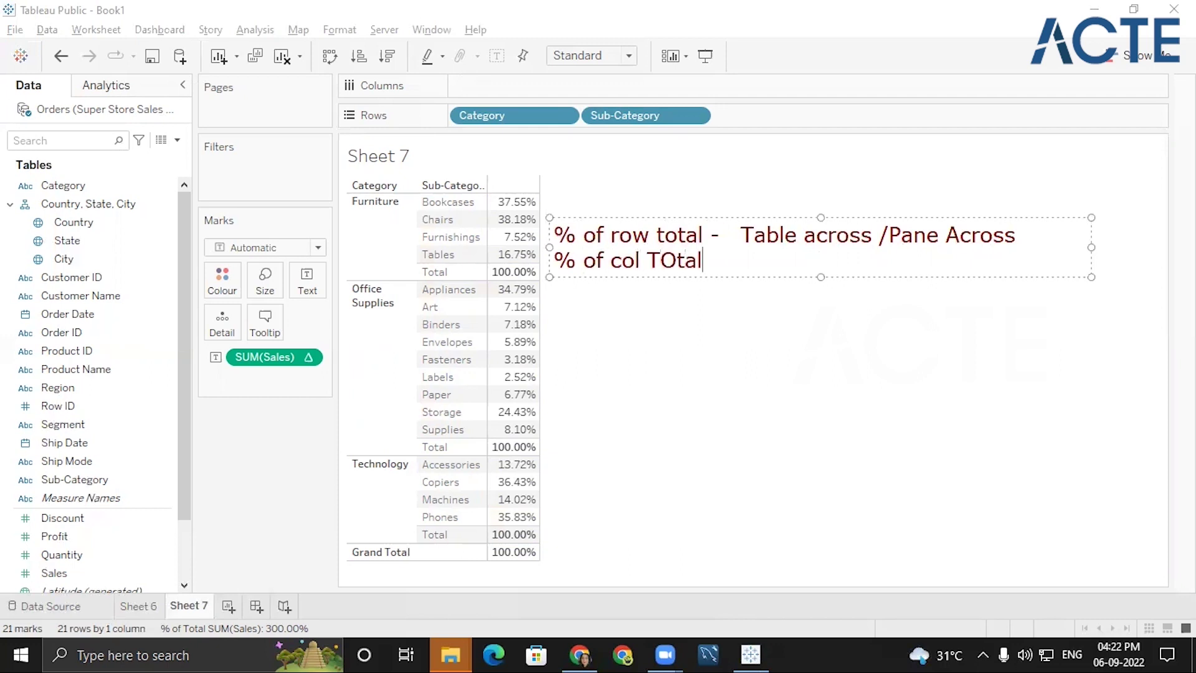
type(" -")
key("BackSpace")
type("- Table dpow")
key("BackSpace")
key("BackSpace")
key("BackSpace")
type("own /Pane down")
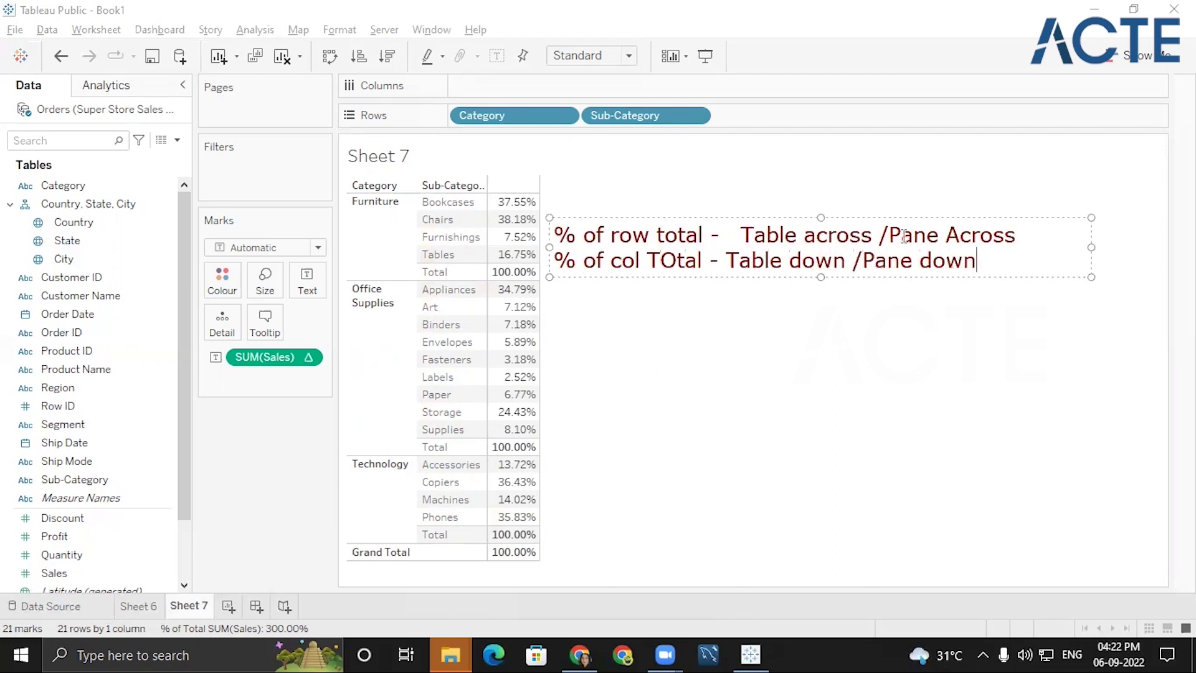
Step: Add a third line to the note reading "% of grand total - table down" and finish the note
key("Return")
type("% of grand total - t")
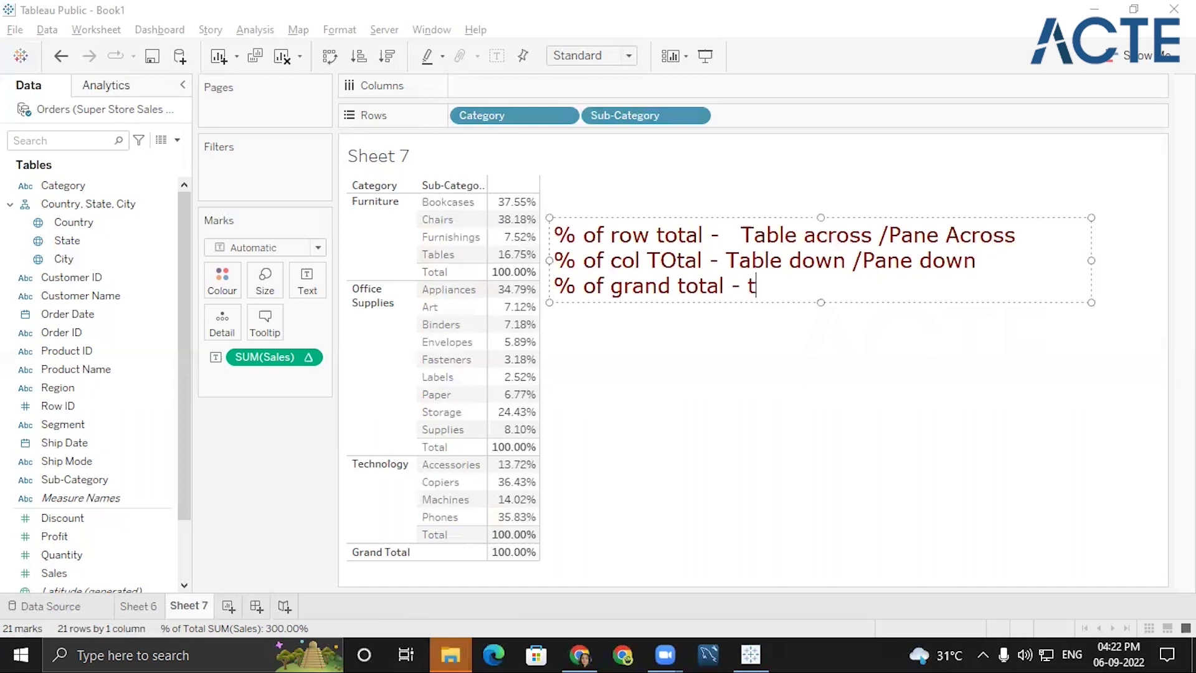
type("able down")
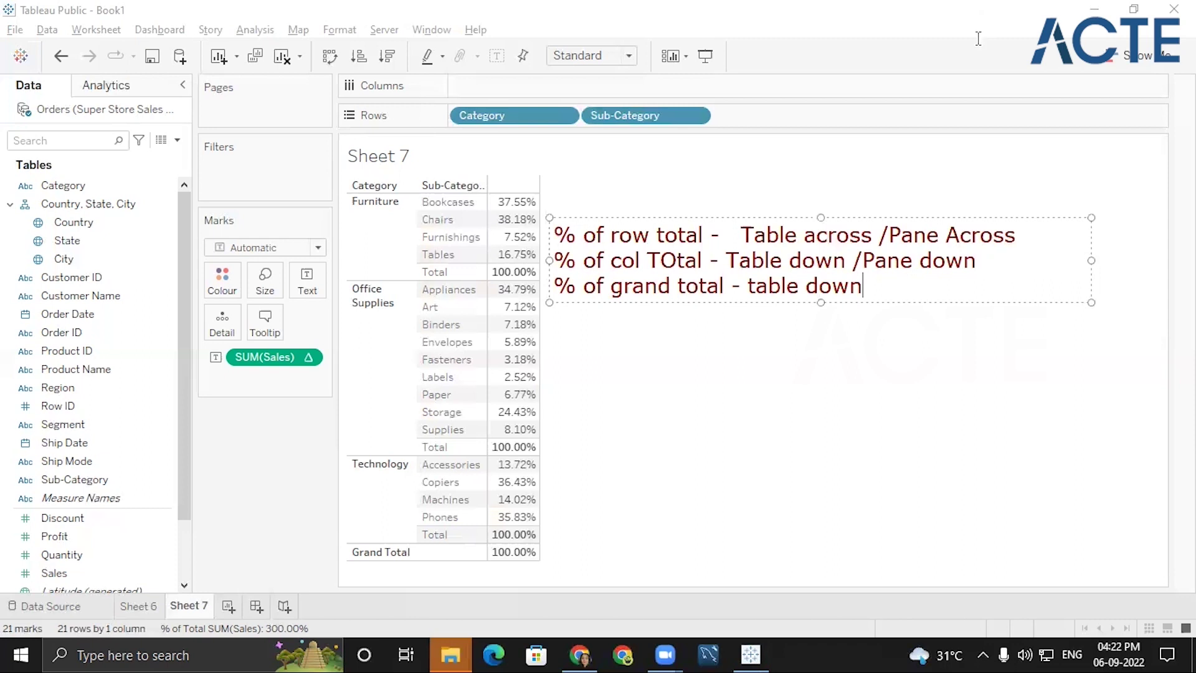
left_click(560, 312)
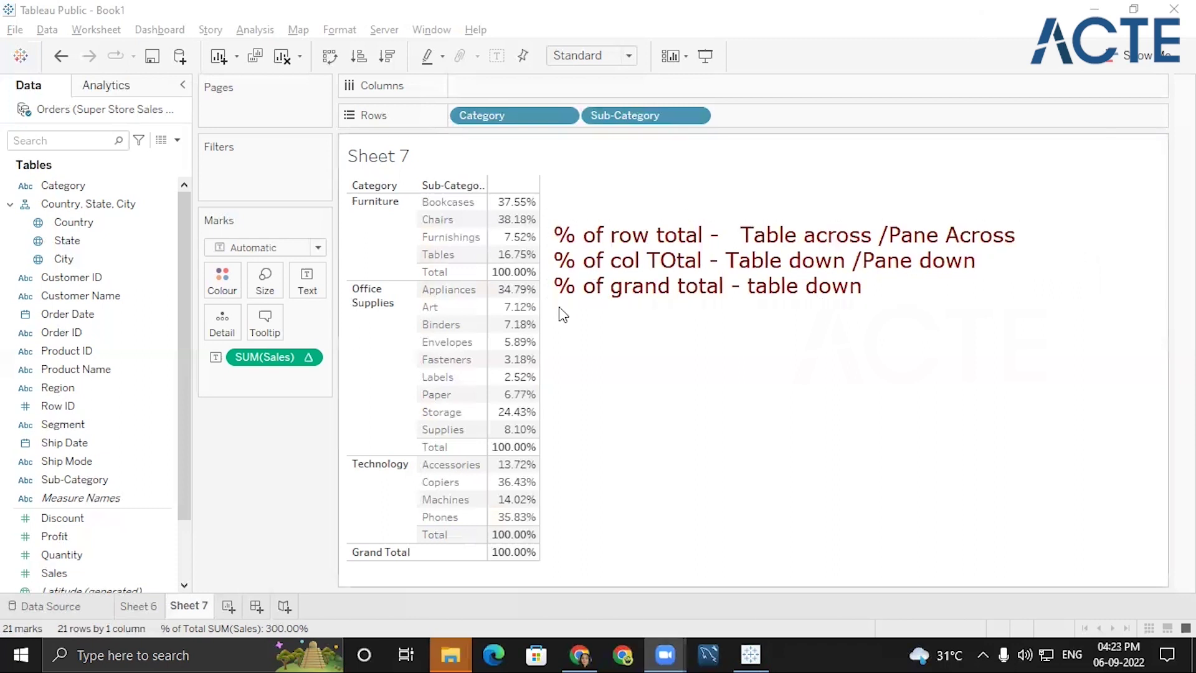
left_click(313, 358)
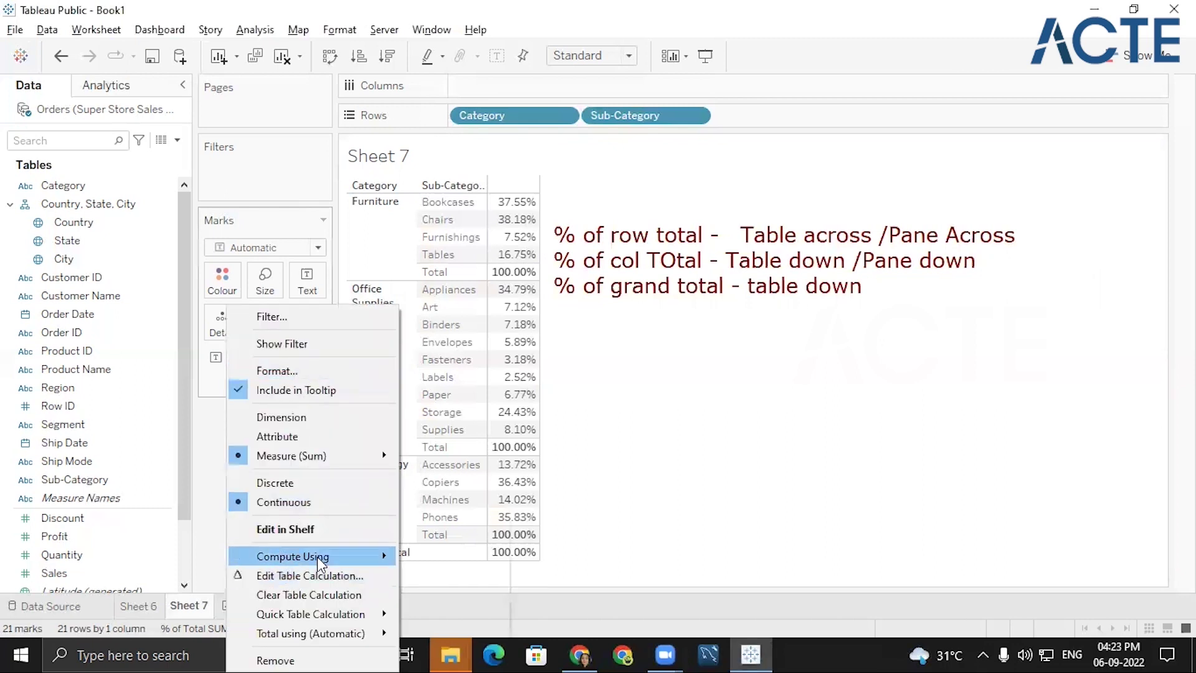
mouse_move(316, 555)
left_click(716, 533)
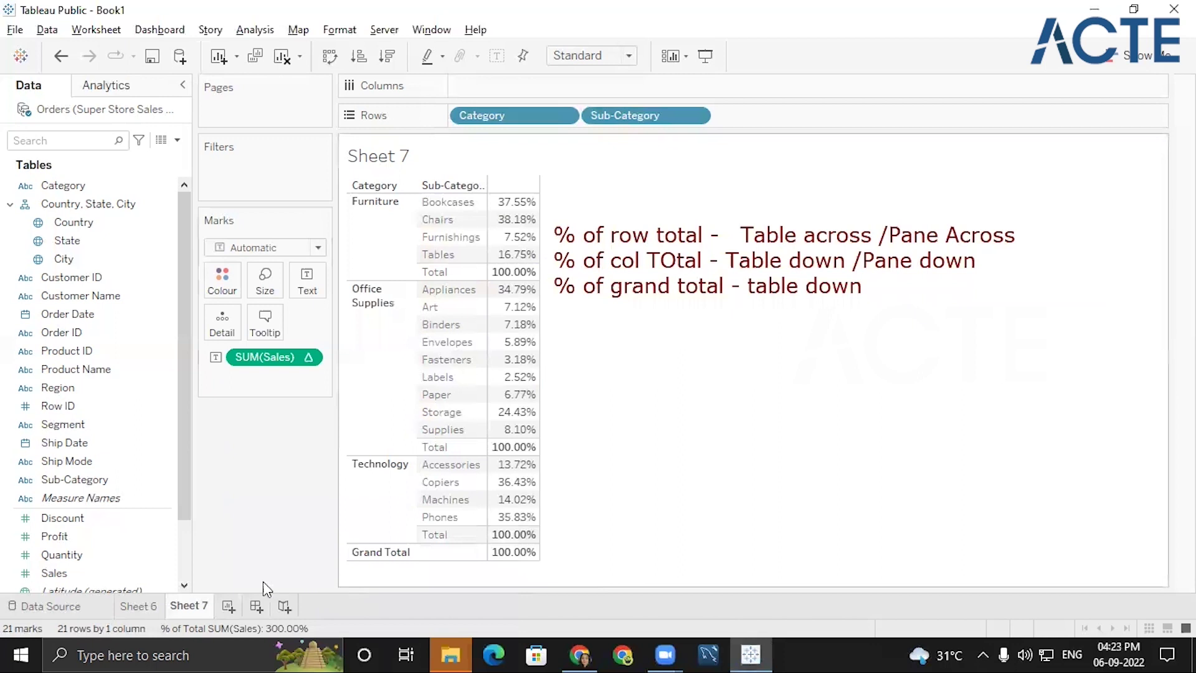
left_click(160, 606)
left_click(197, 608)
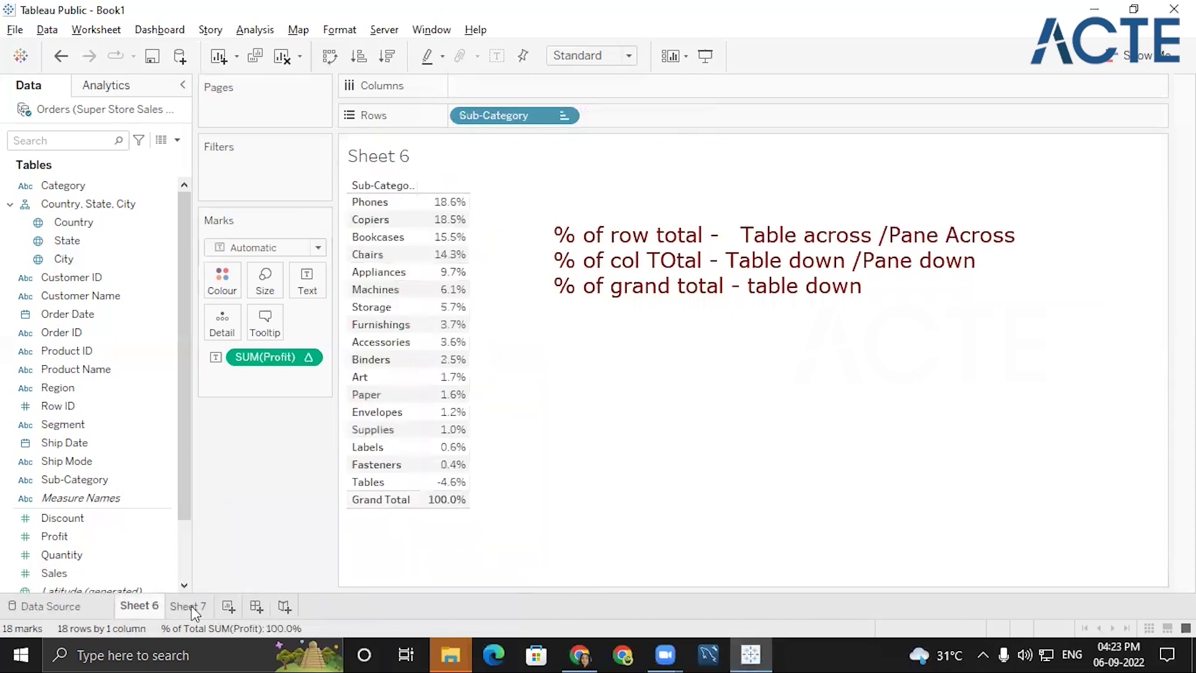
Step: Create a new worksheet and clear the text note from the screen, leaving the sheet title unedited
left_click(228, 606)
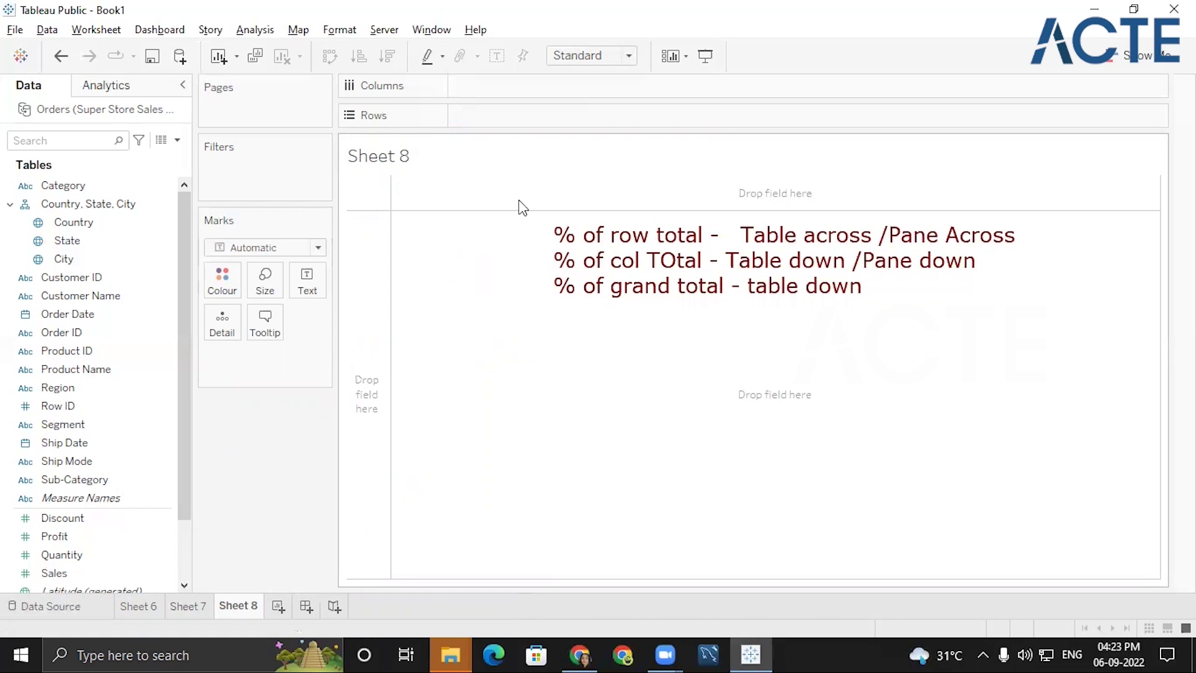
double_click(381, 163)
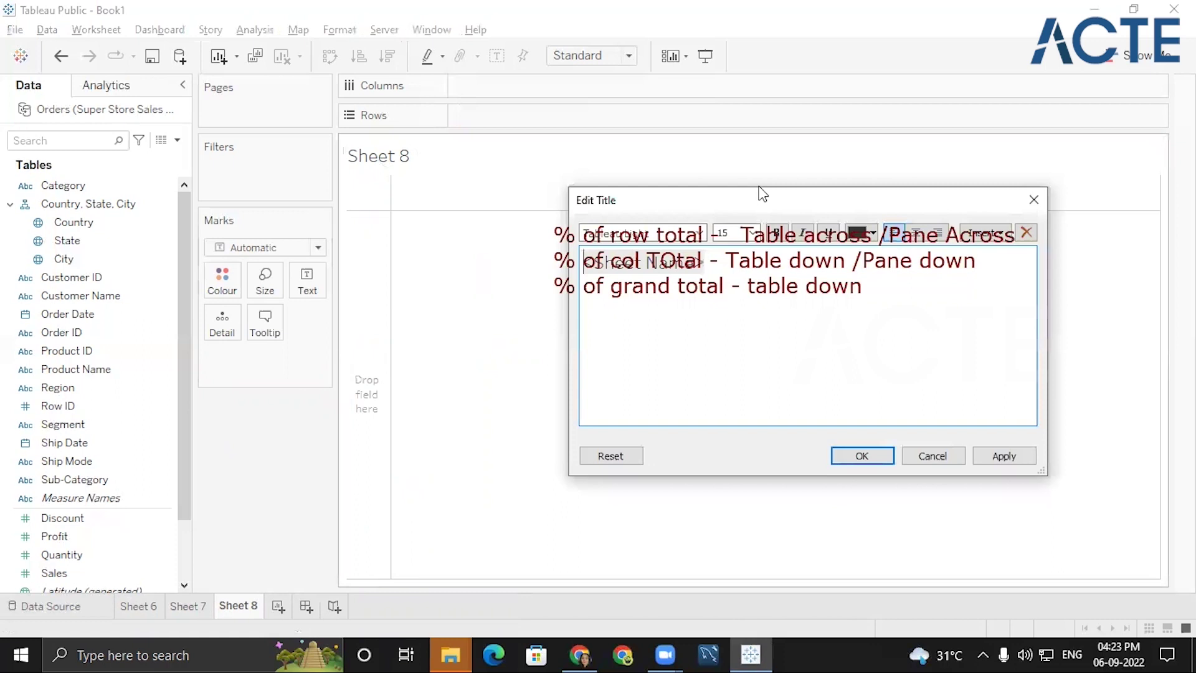
left_click(758, 187)
left_click(1029, 200)
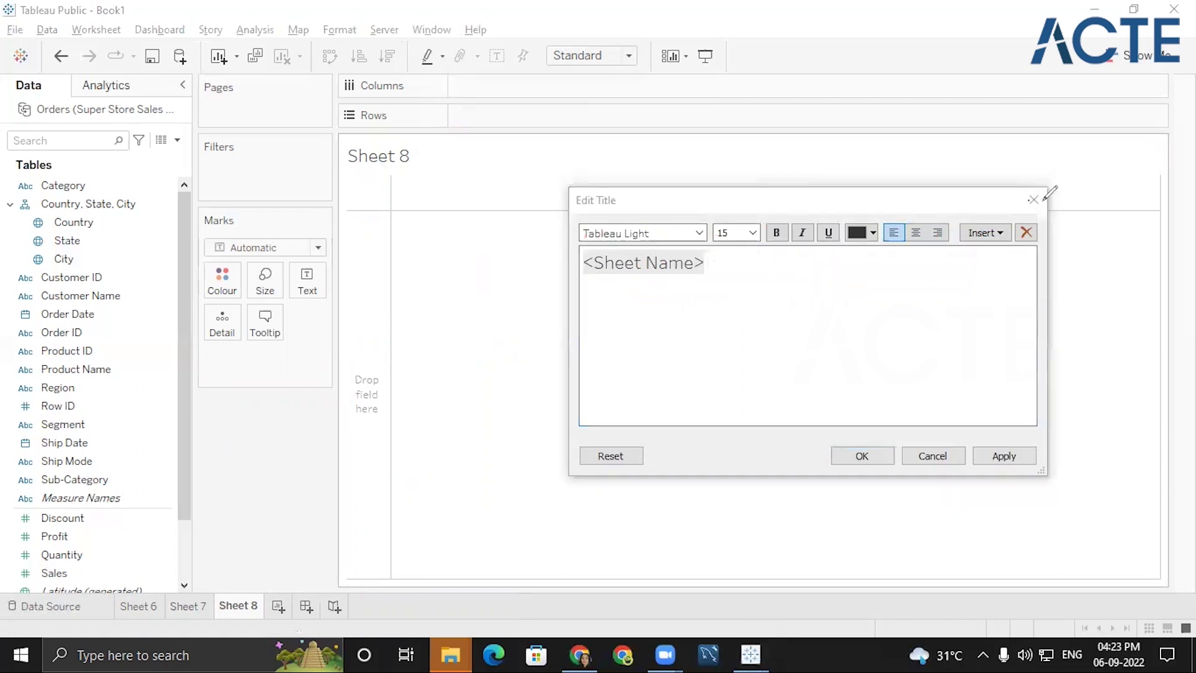
left_click(1032, 199)
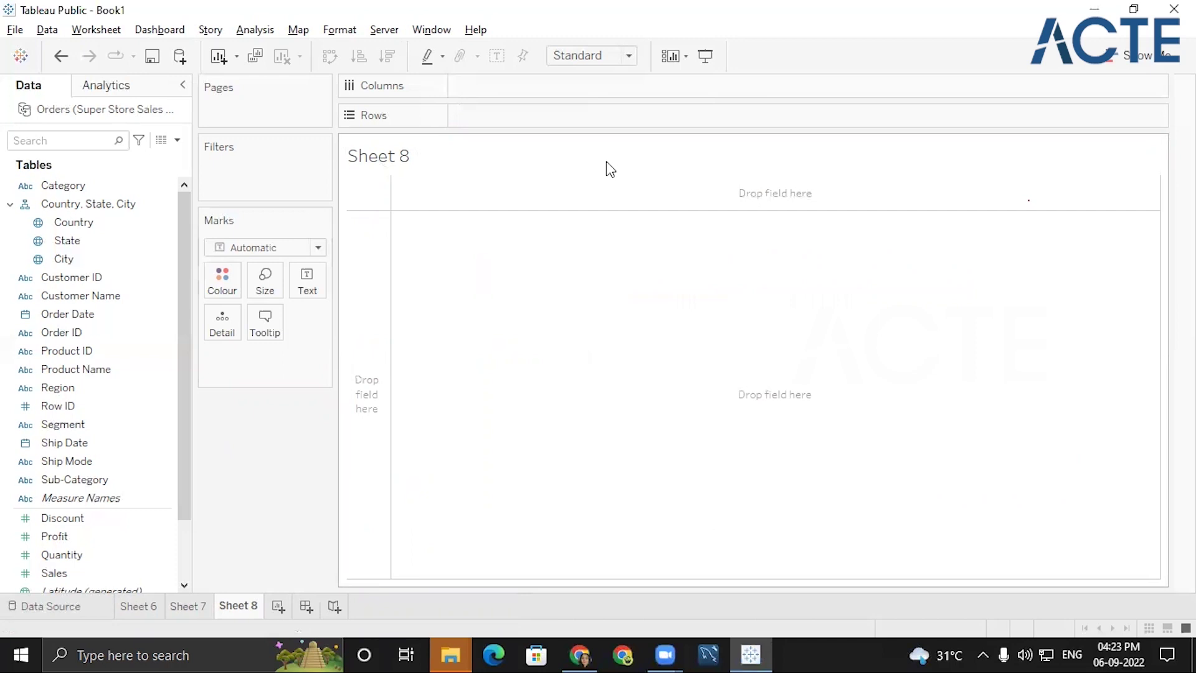
Step: Replace the worksheet's default title with "year growth of each sub category"
double_click(390, 158)
triple_click(655, 263)
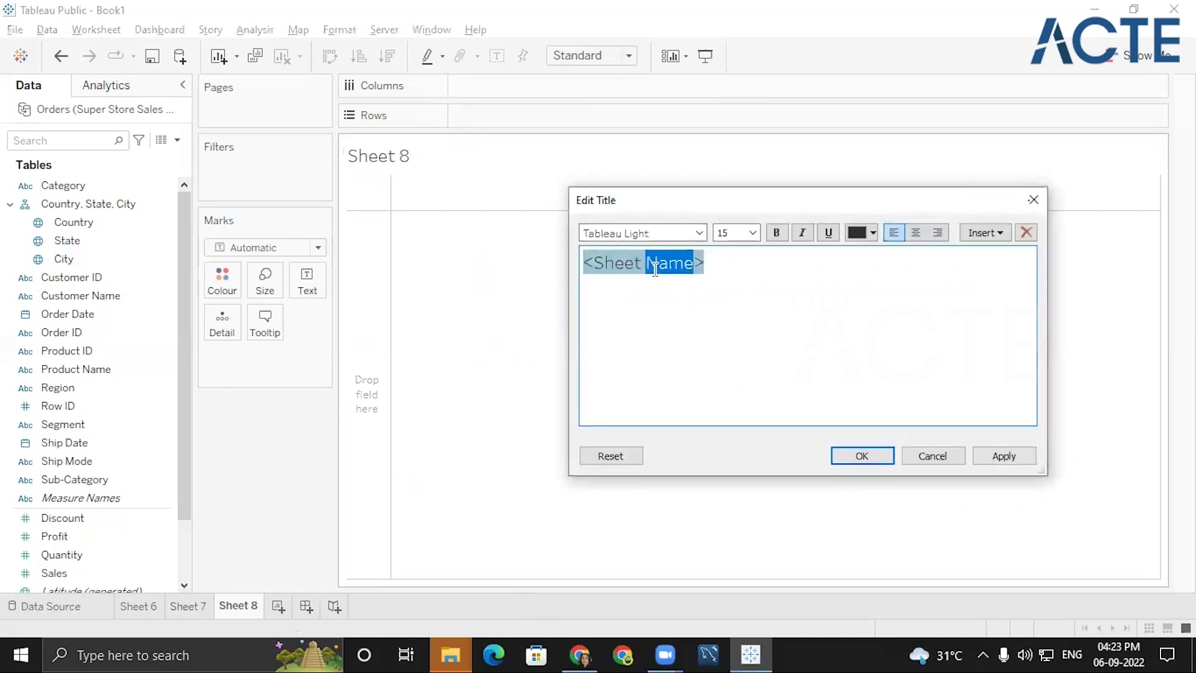
key("BackSpace")
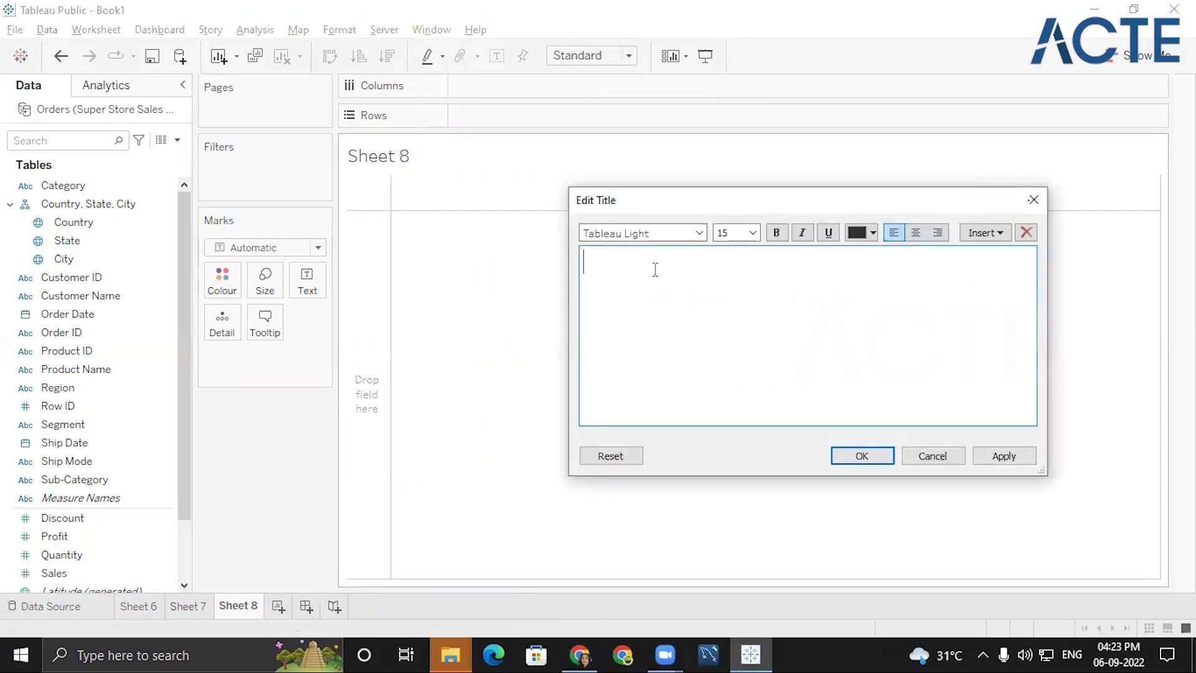
type("year &year growth")
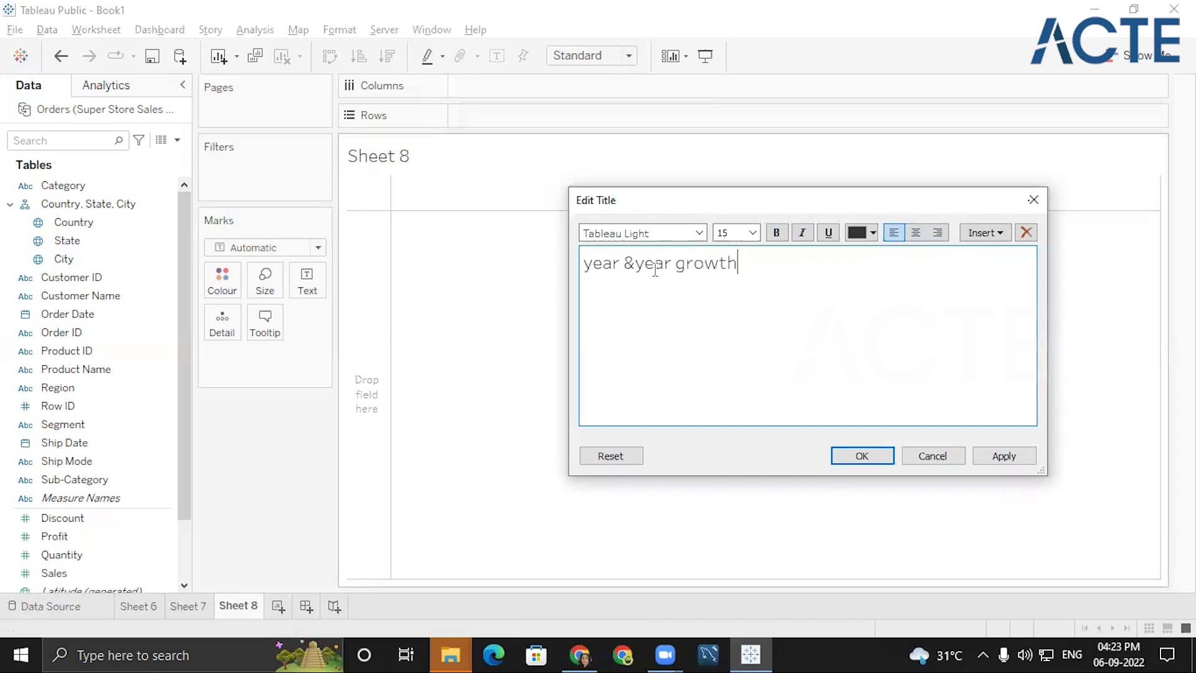
type(" of each sub category")
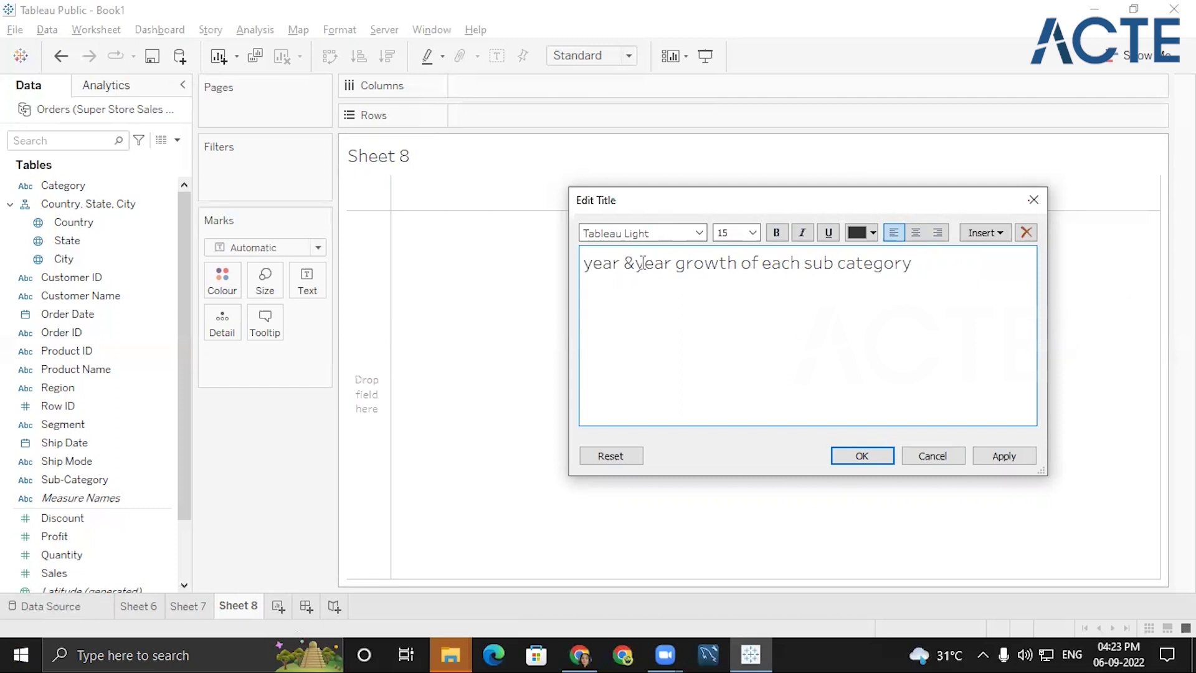
key("BackSpace")
key("BackSpace")
key("BackSpace")
key("BackSpace")
key("BackSpace")
key("BackSpace")
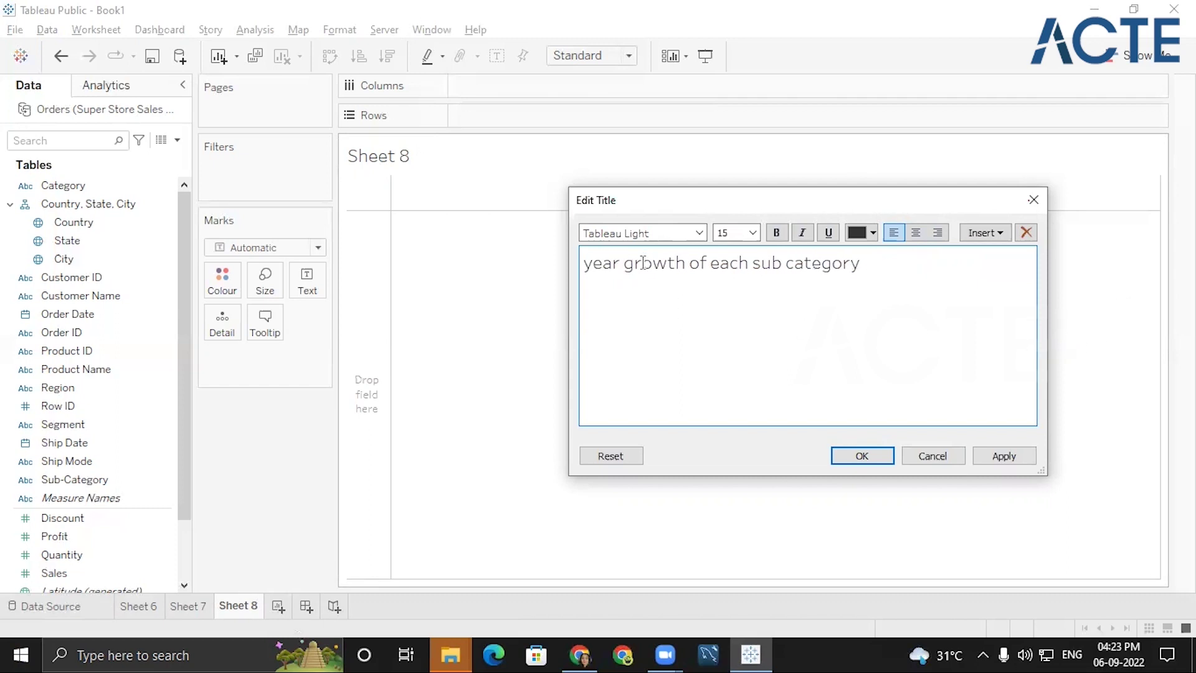
left_click(849, 458)
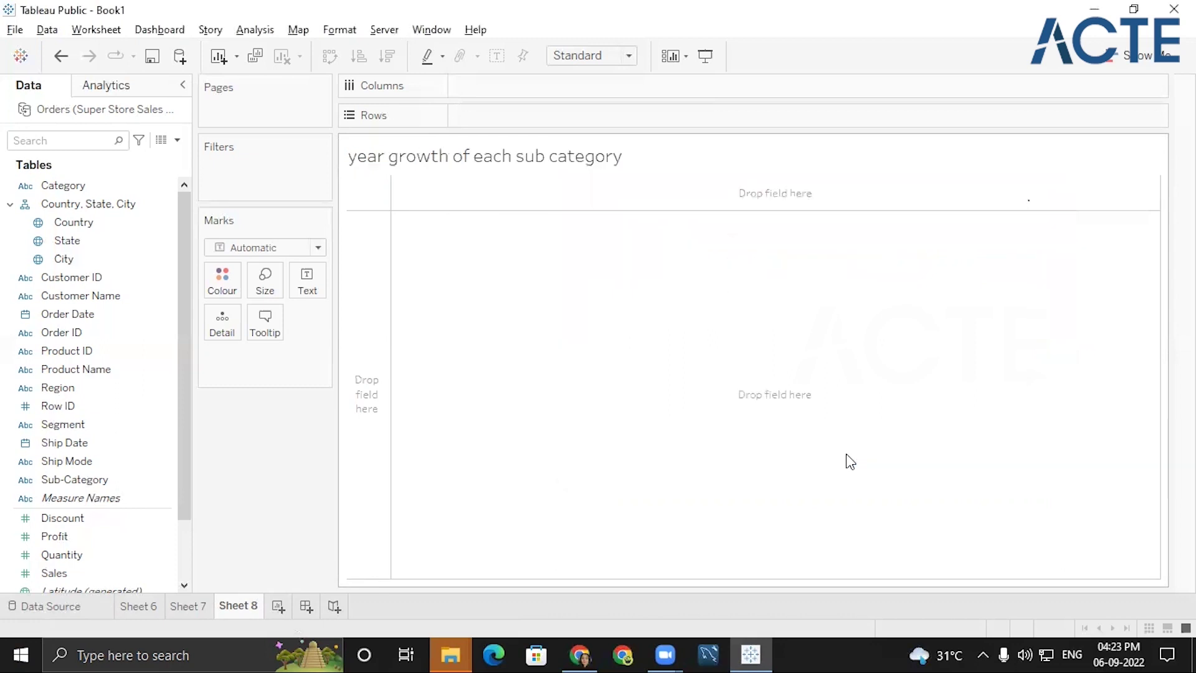
Step: Build a table of Sales with Sub-Category in rows and the year of Order Date in columns
left_click(63, 424)
double_click(64, 480)
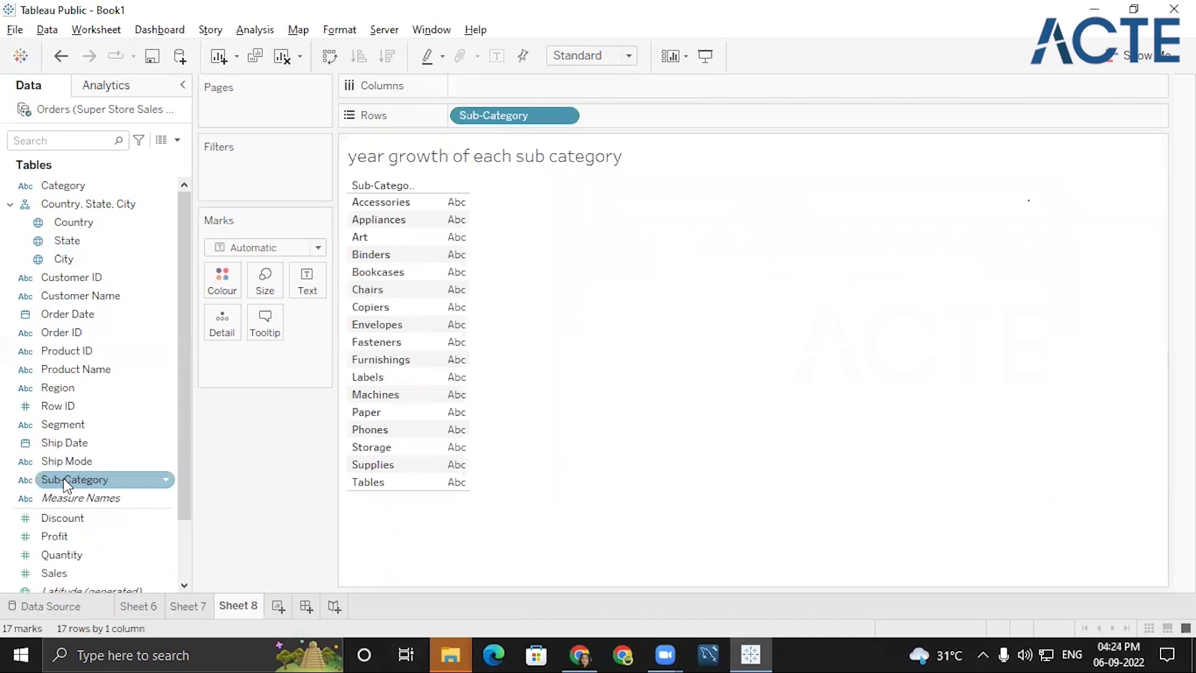
left_click(101, 218)
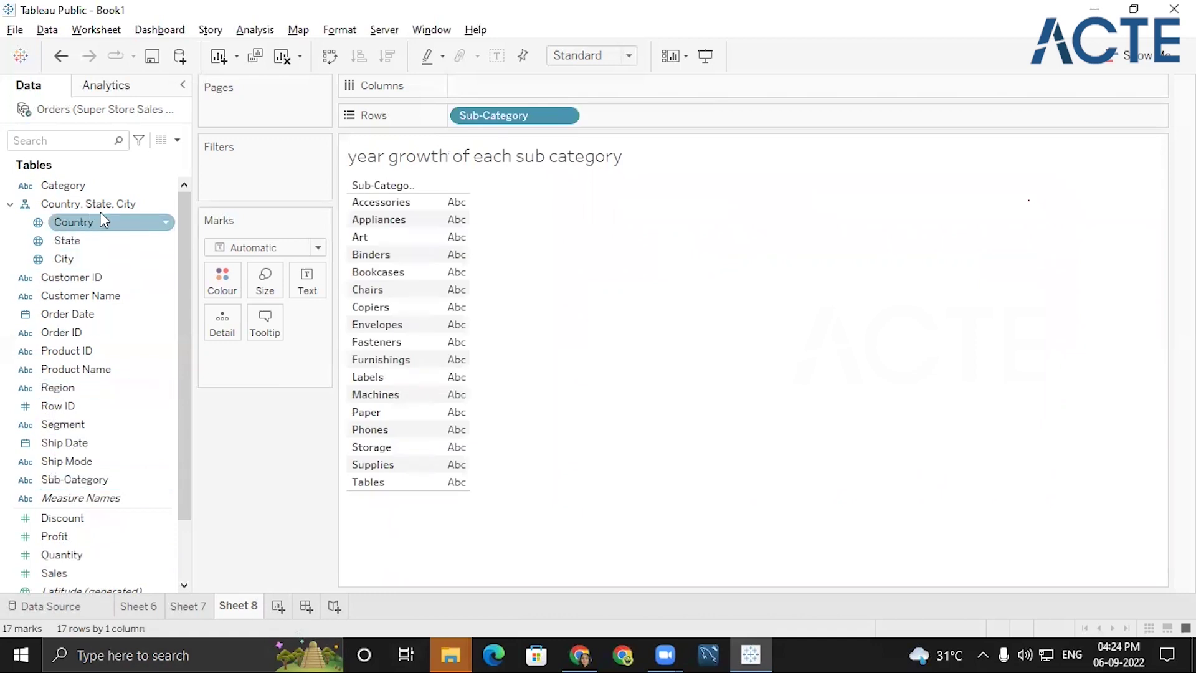
left_click(86, 312)
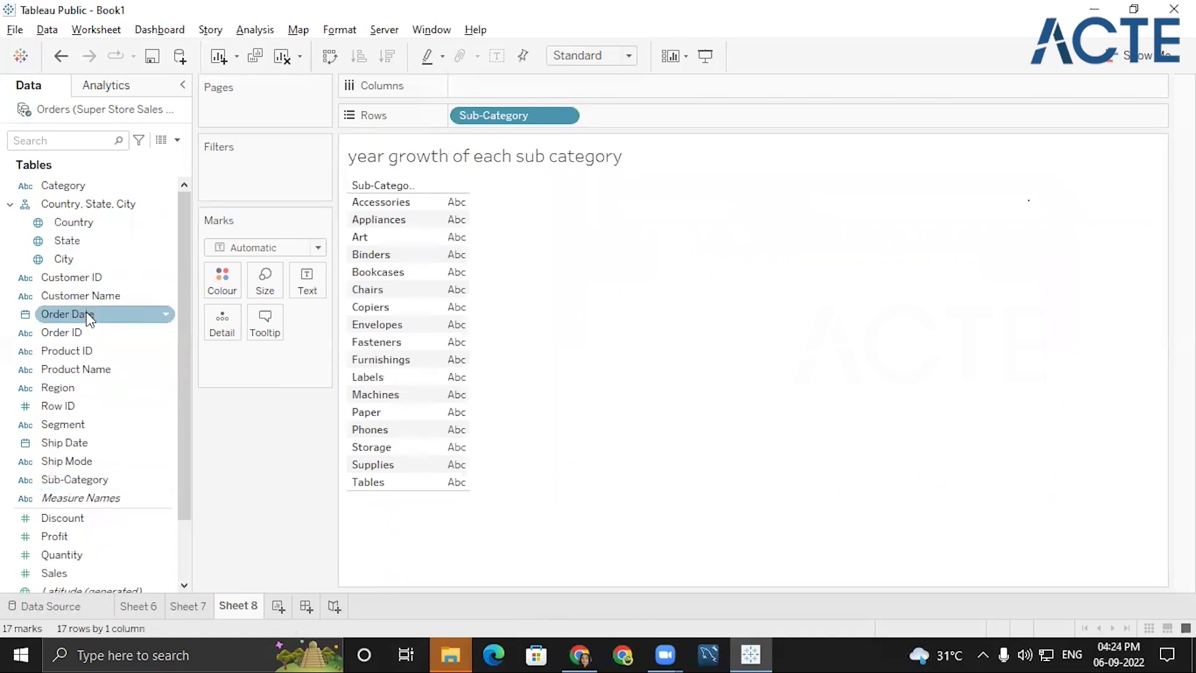
left_click_drag(84, 312, 426, 181)
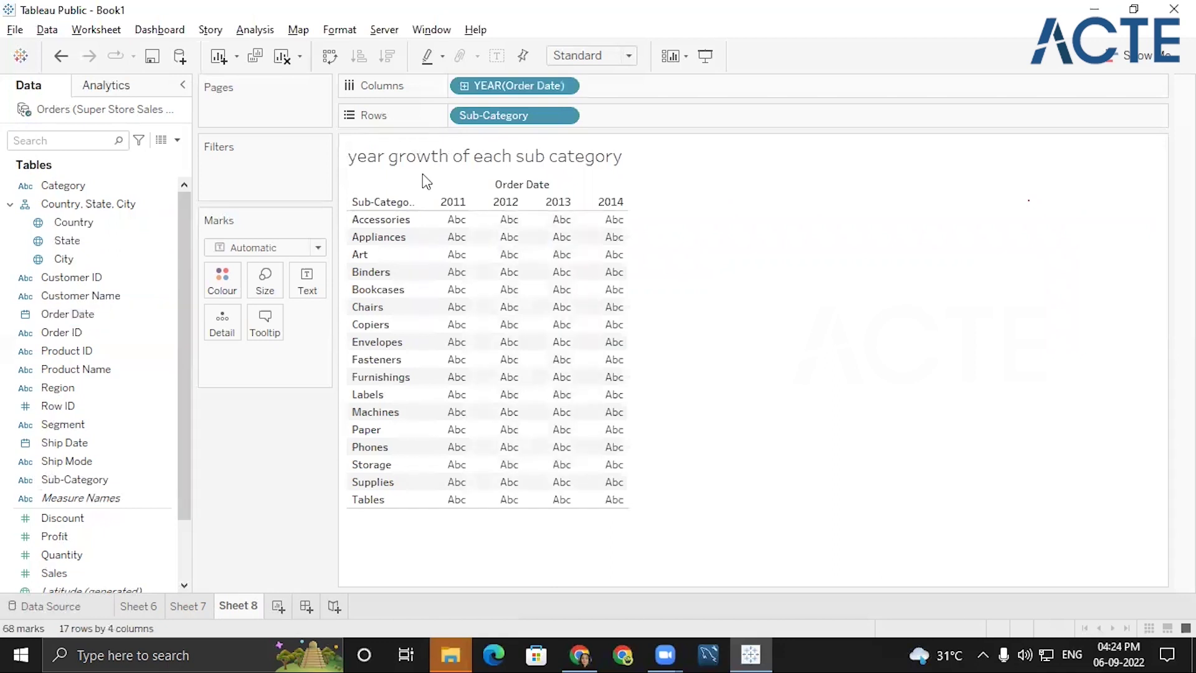
left_click(564, 87)
left_click(955, 166)
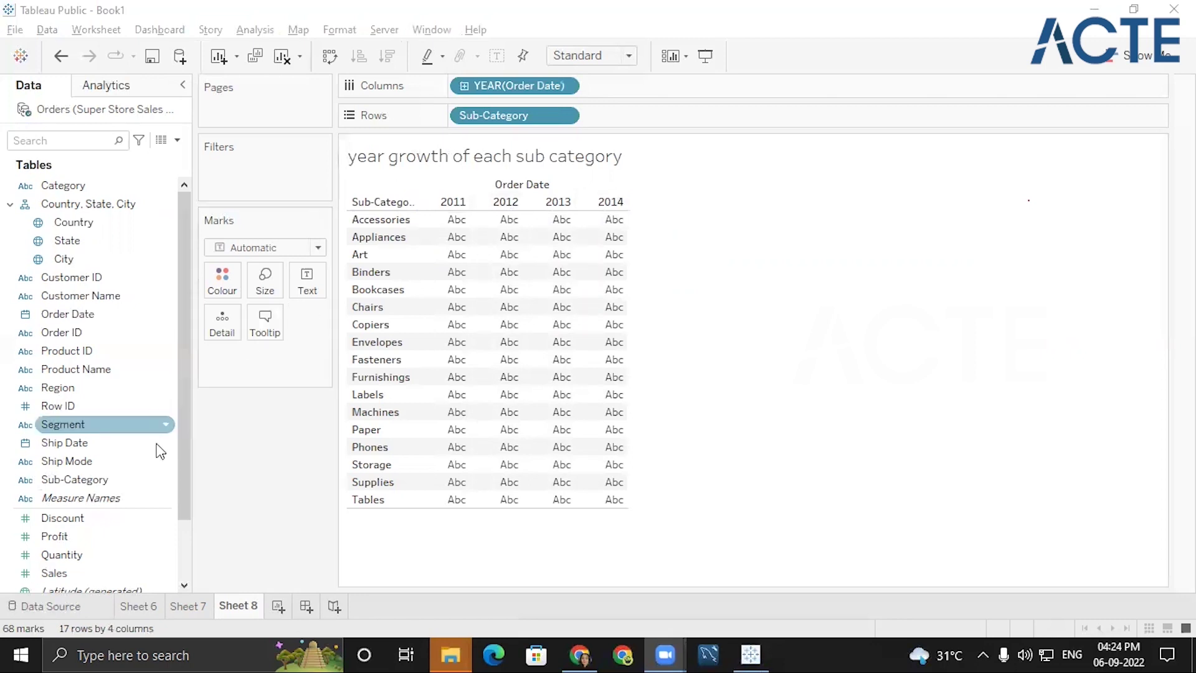
double_click(70, 571)
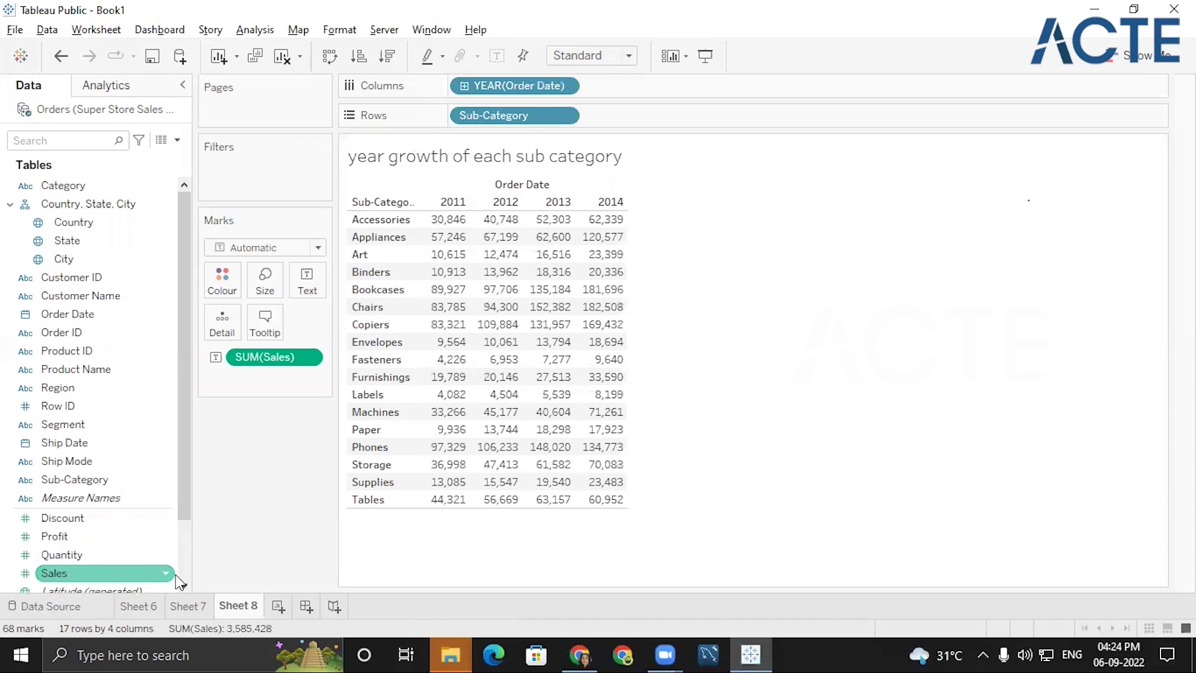
key("Up")
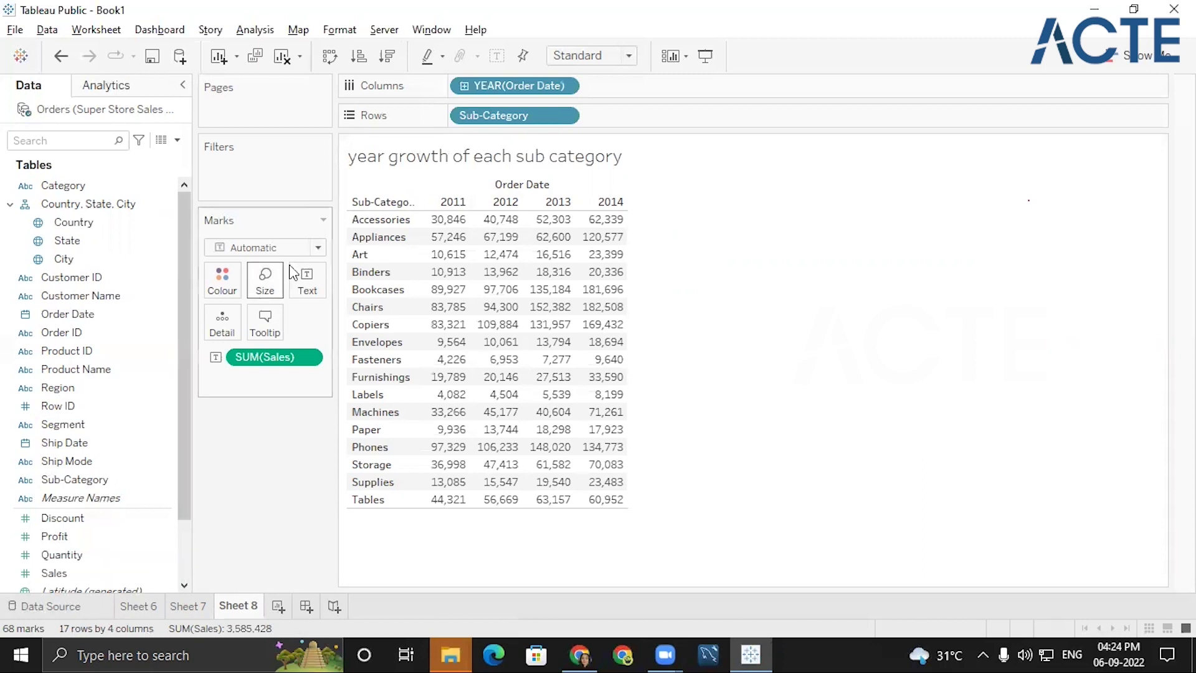
Step: Draw arrows from each year header to the next, 2011 through 2014, and clear the drawing
left_click(499, 237)
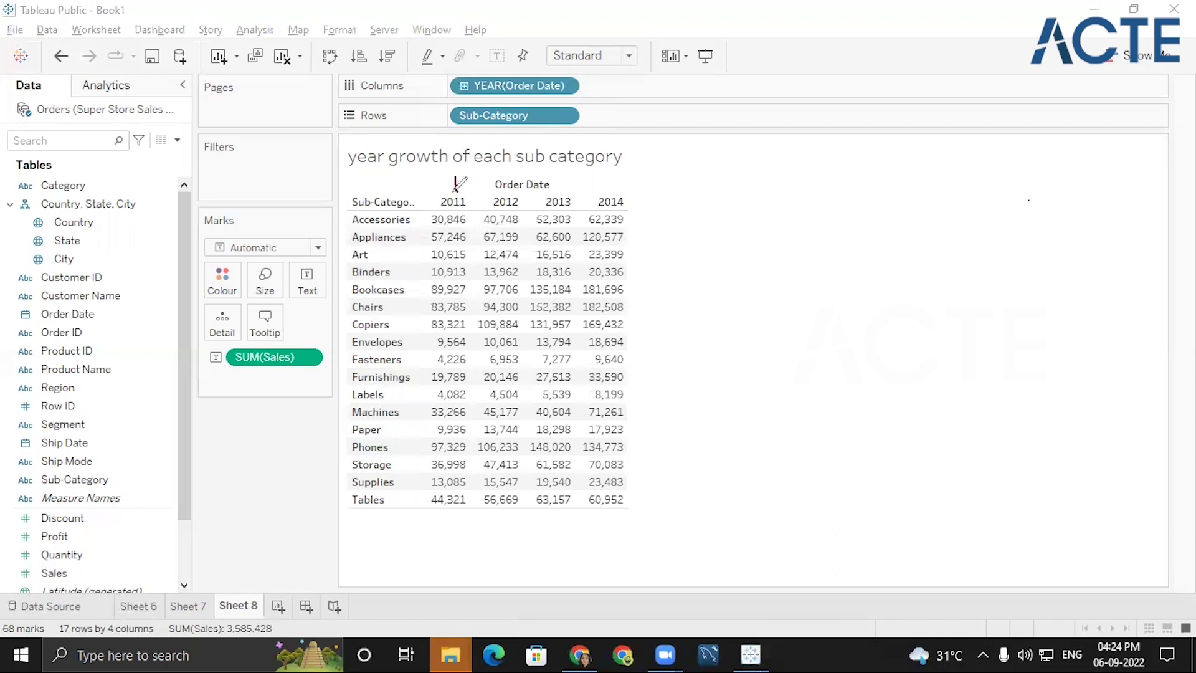
mouse_move(456, 178)
left_mouse_down()
mouse_move(456, 192)
mouse_move(478, 163)
mouse_move(503, 183)
mouse_move(554, 174)
mouse_move(552, 187)
mouse_move(576, 172)
mouse_move(589, 186)
left_mouse_up()
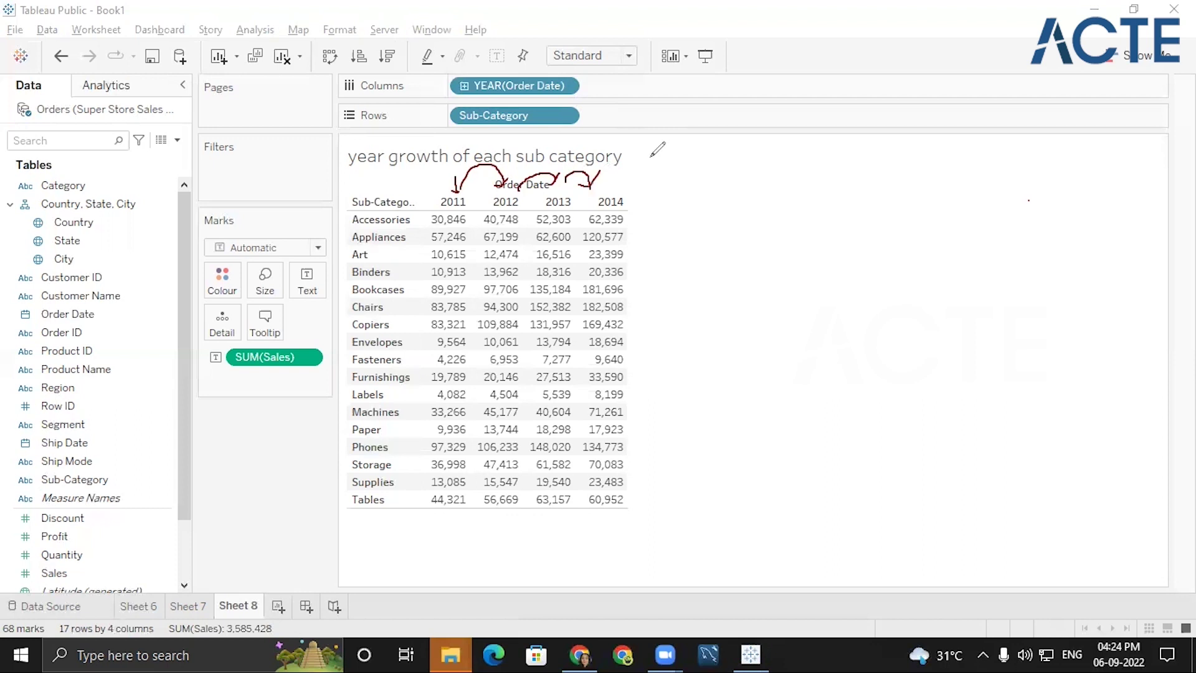
key("e")
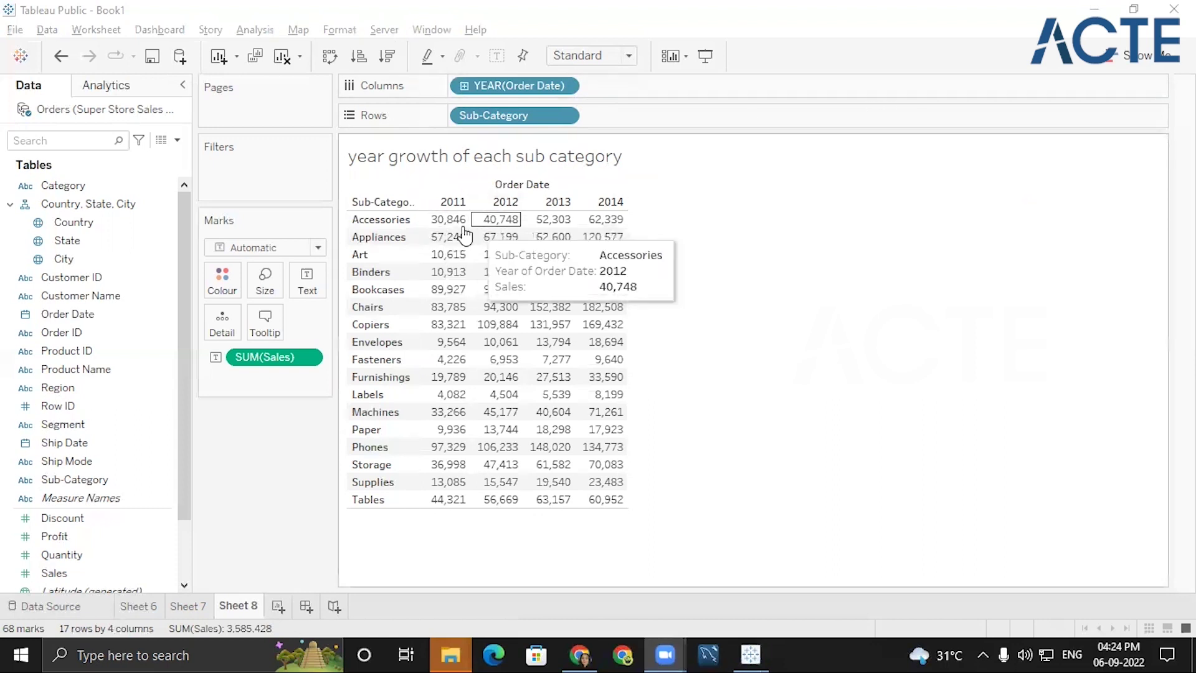
mouse_move(574, 229)
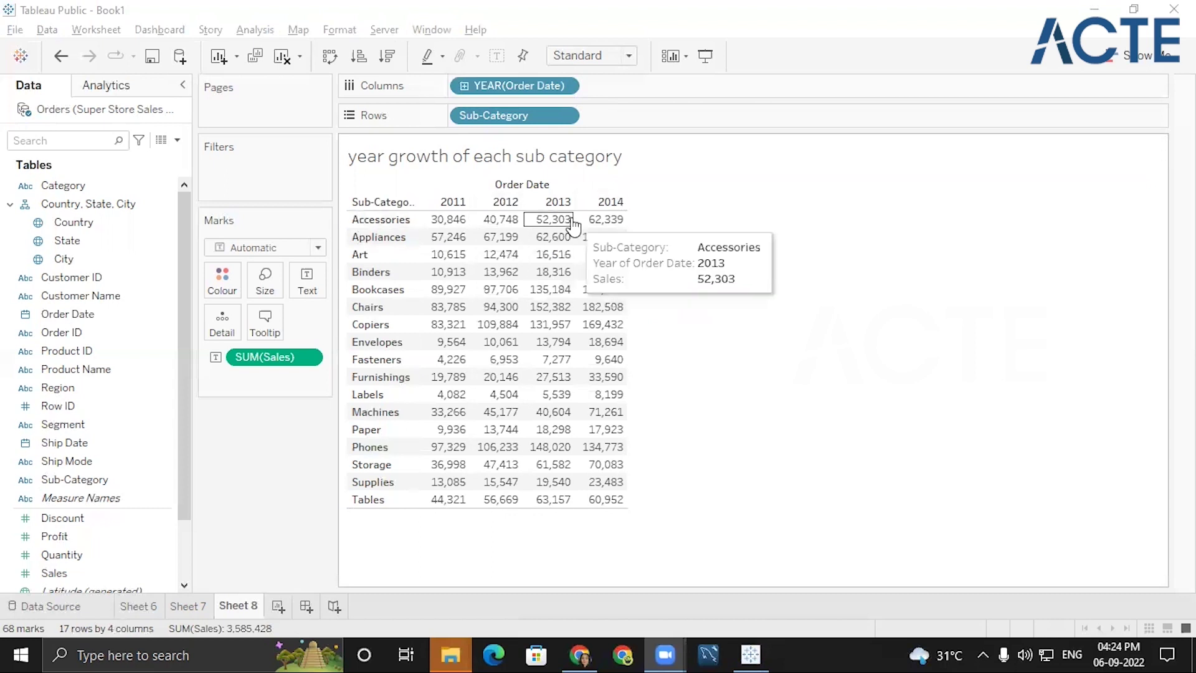
Step: Add a Percent Difference From table calculation to the Sales measure and inspect the Accessories values for each year
left_click(315, 357)
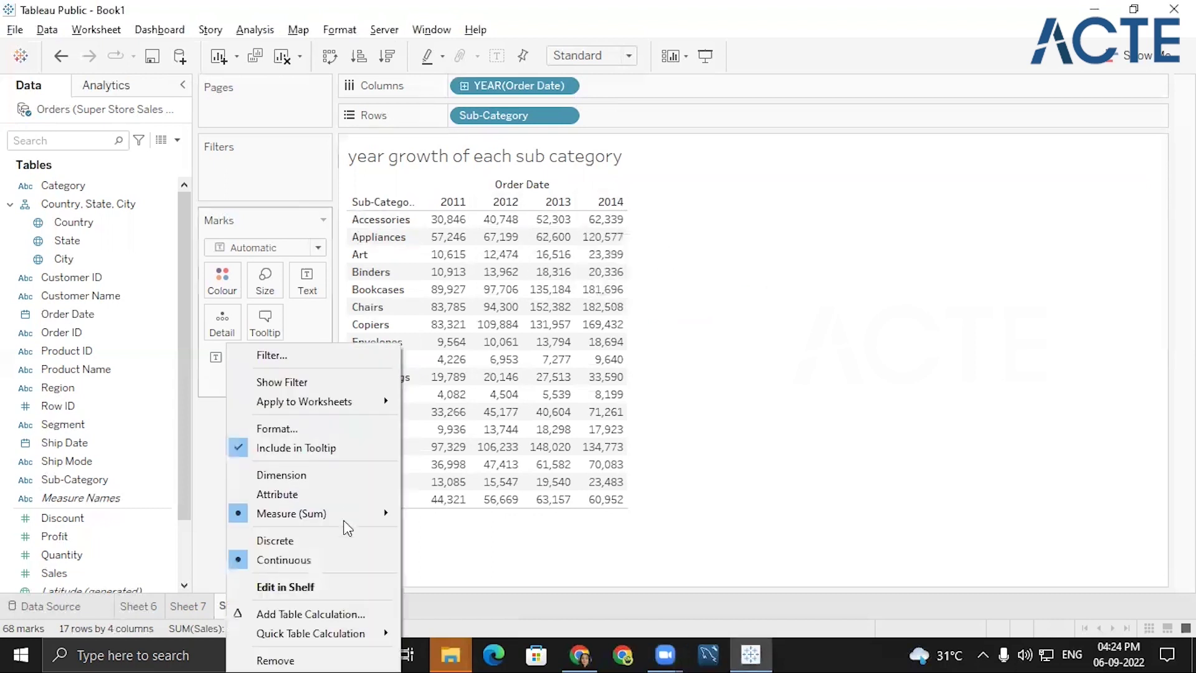
left_click(306, 613)
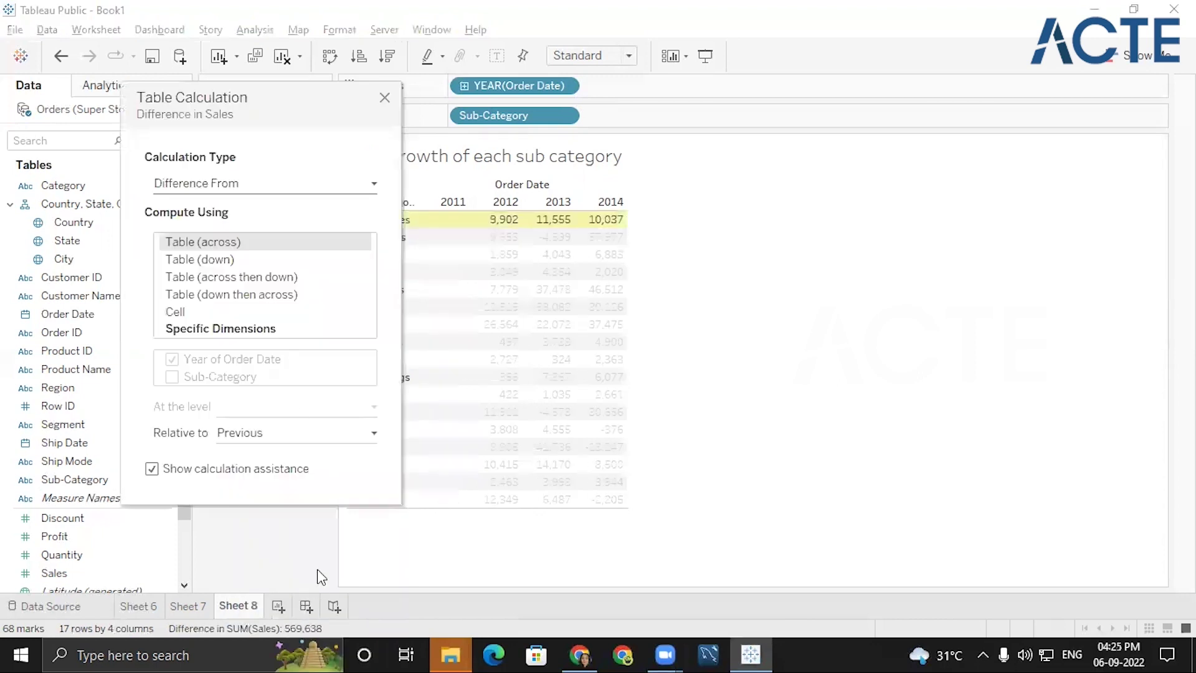
left_click(241, 183)
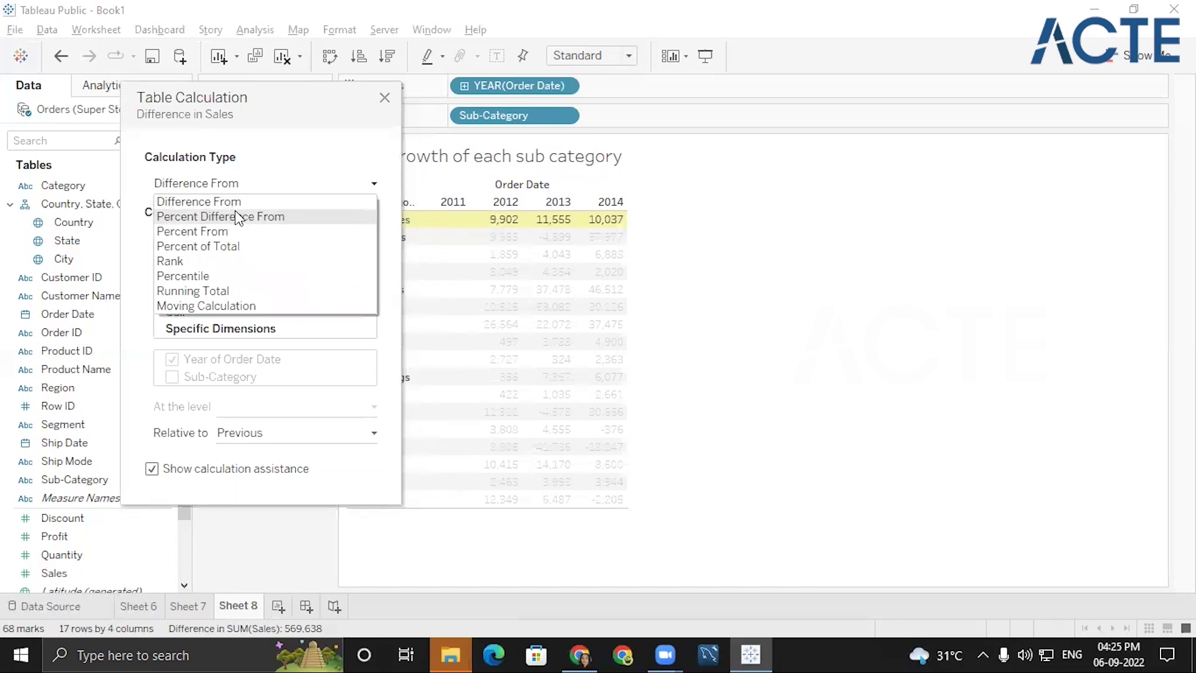
left_click(234, 218)
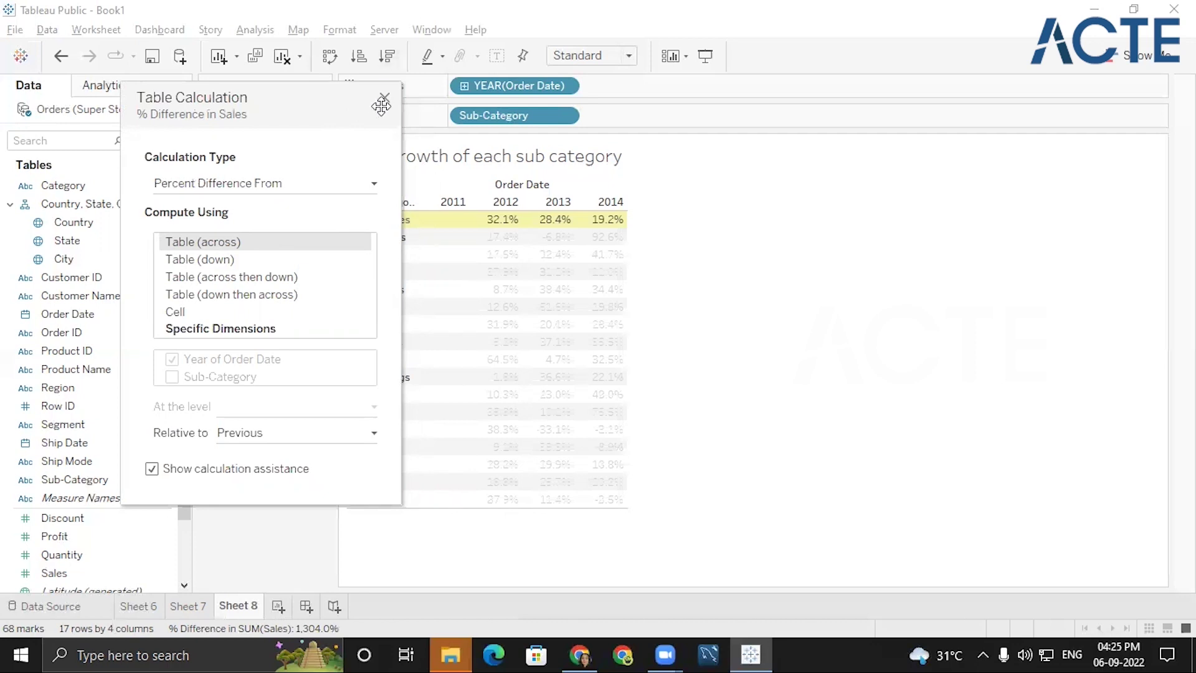
left_click(384, 99)
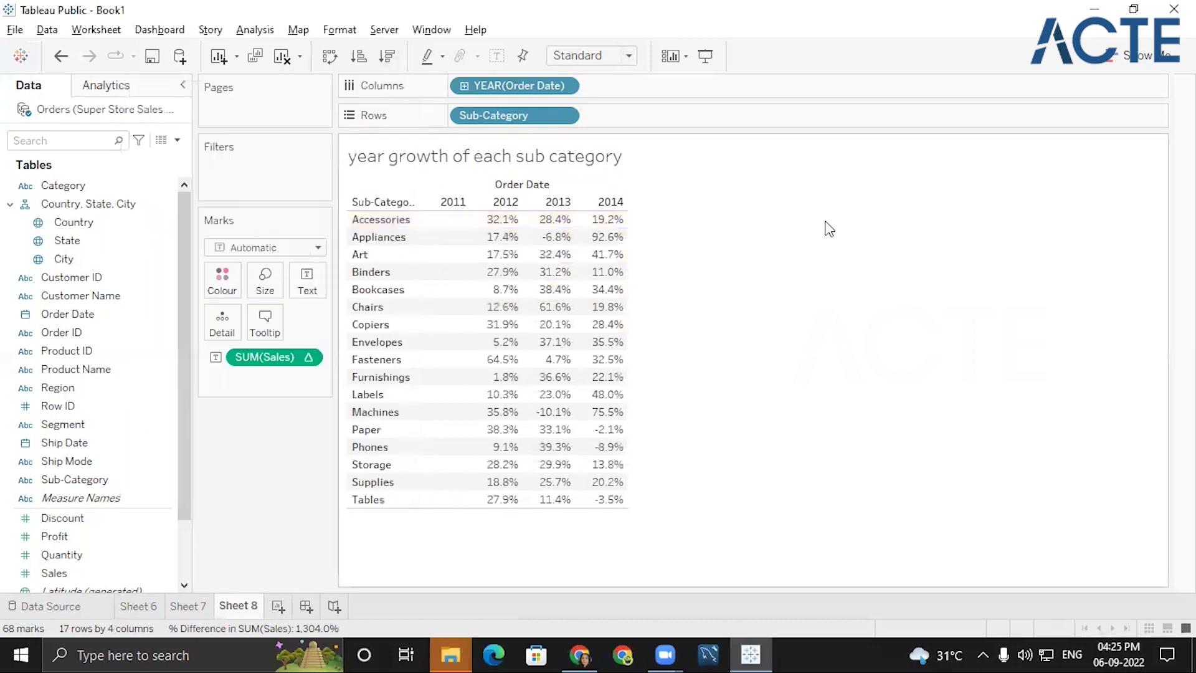
mouse_move(447, 215)
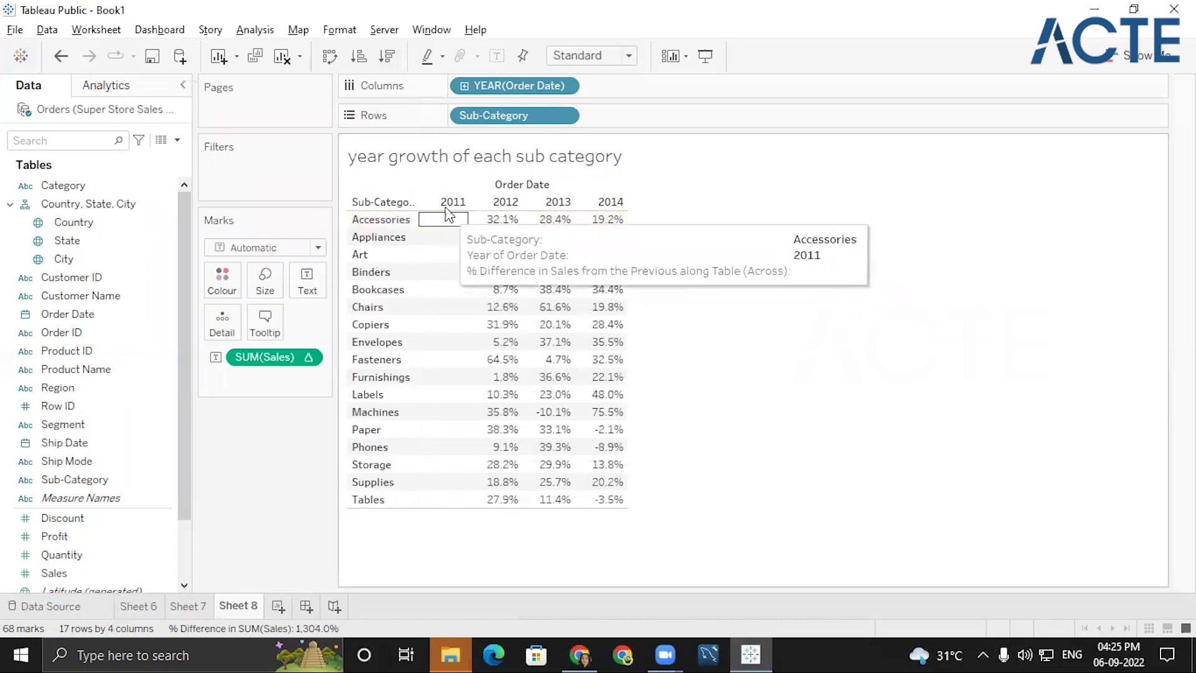
mouse_move(515, 223)
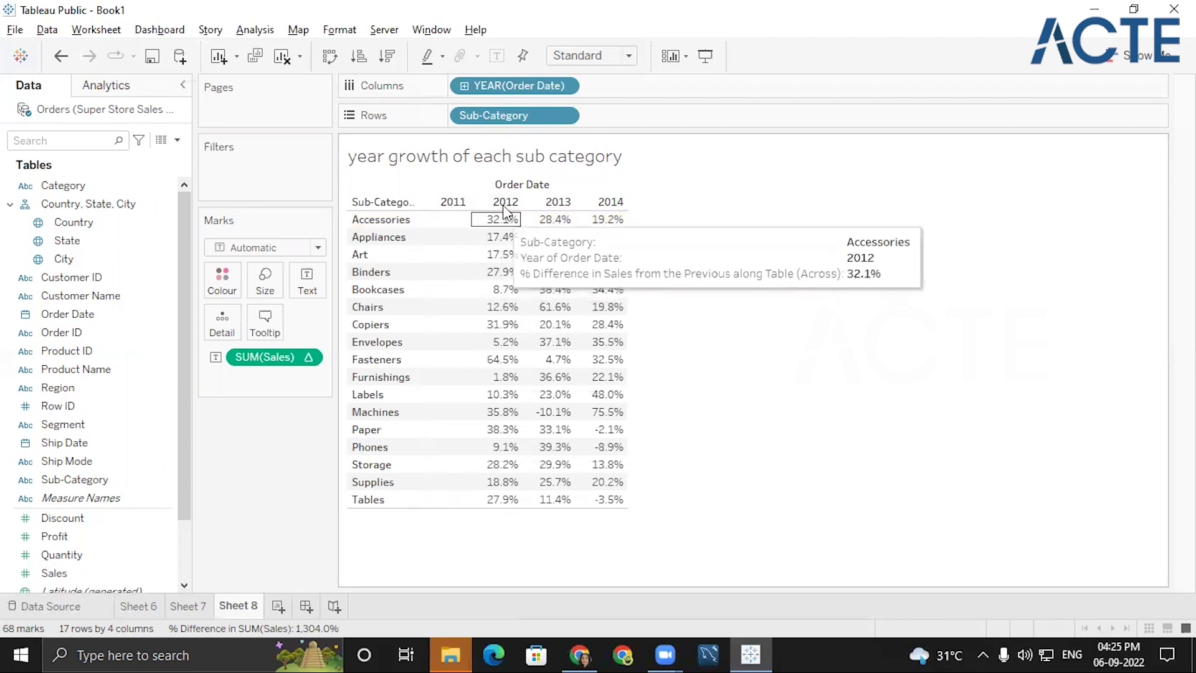
mouse_move(554, 223)
mouse_move(606, 223)
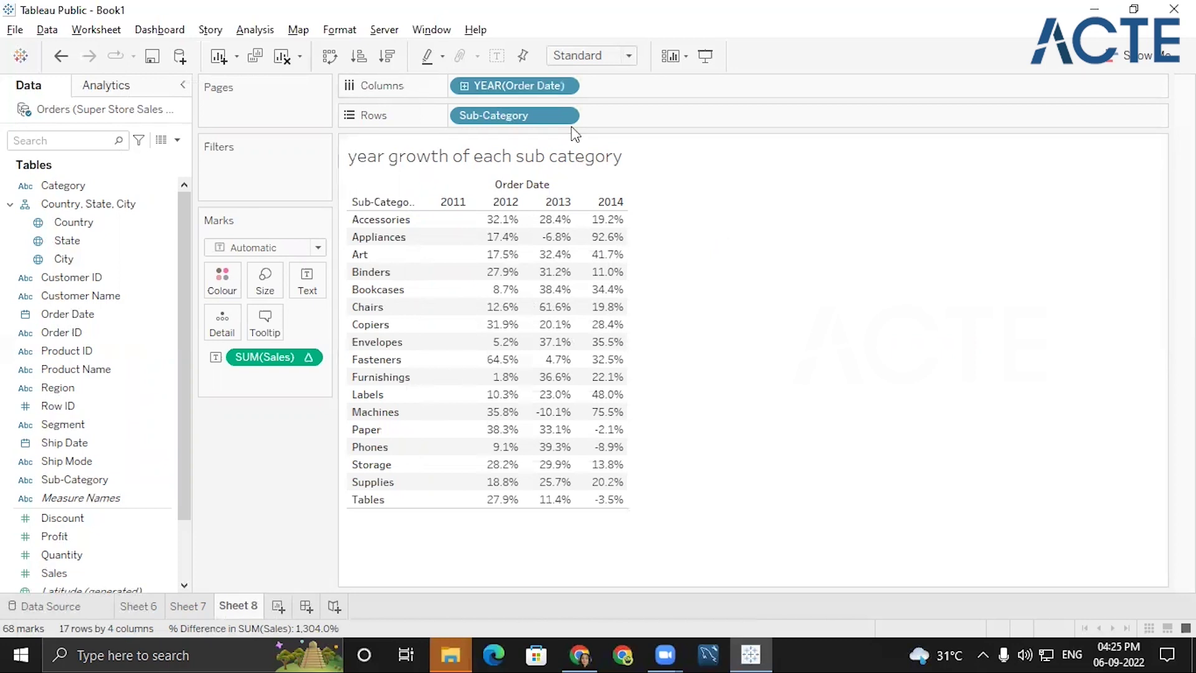
Step: Add an on-screen note headed "AmazingMArt dataset" with the item "1) Sales Percentage contribution of each segment in each year"
type("Amazing")
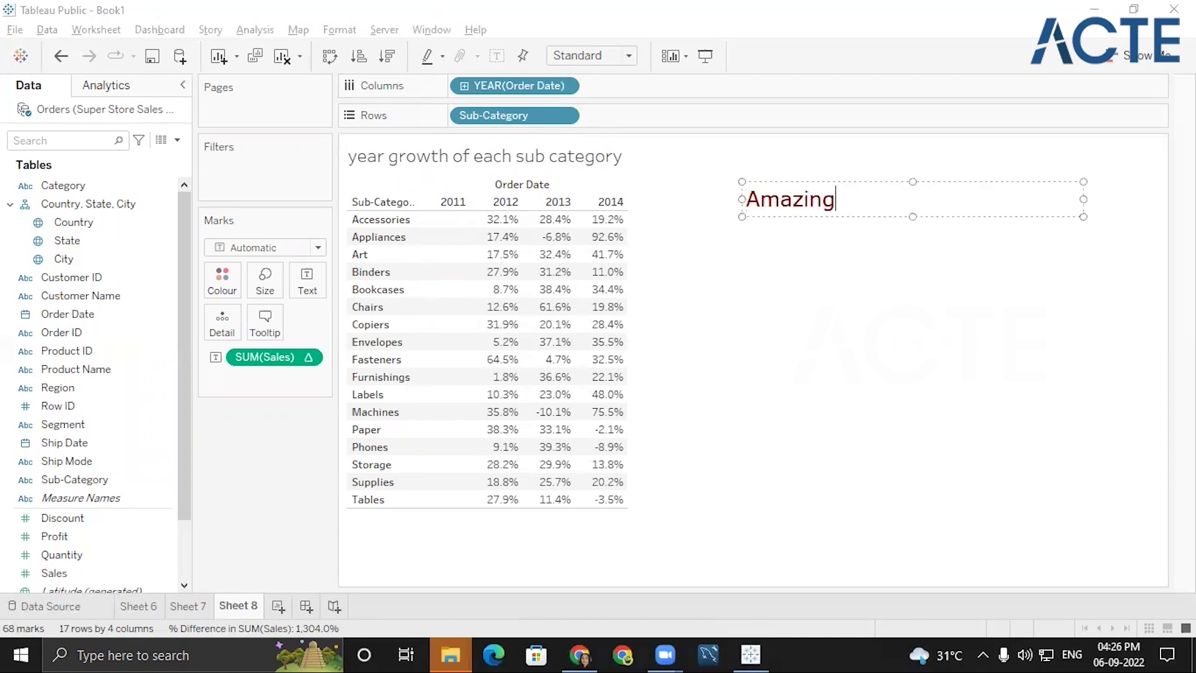
type("MArt dataset")
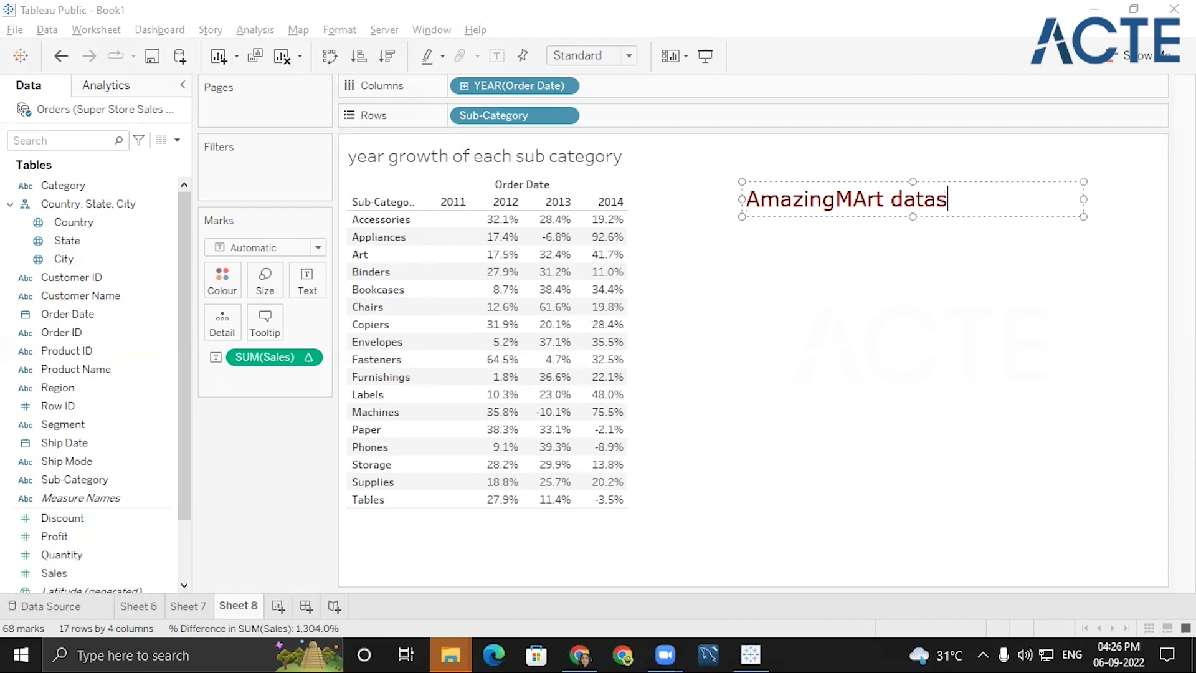
key("Return")
type("1) Sales Percentage contribution of each segment in each year")
key("Return")
key("Return")
Step: Add a second item to the note reading "2) year month wise running total"
type("2)")
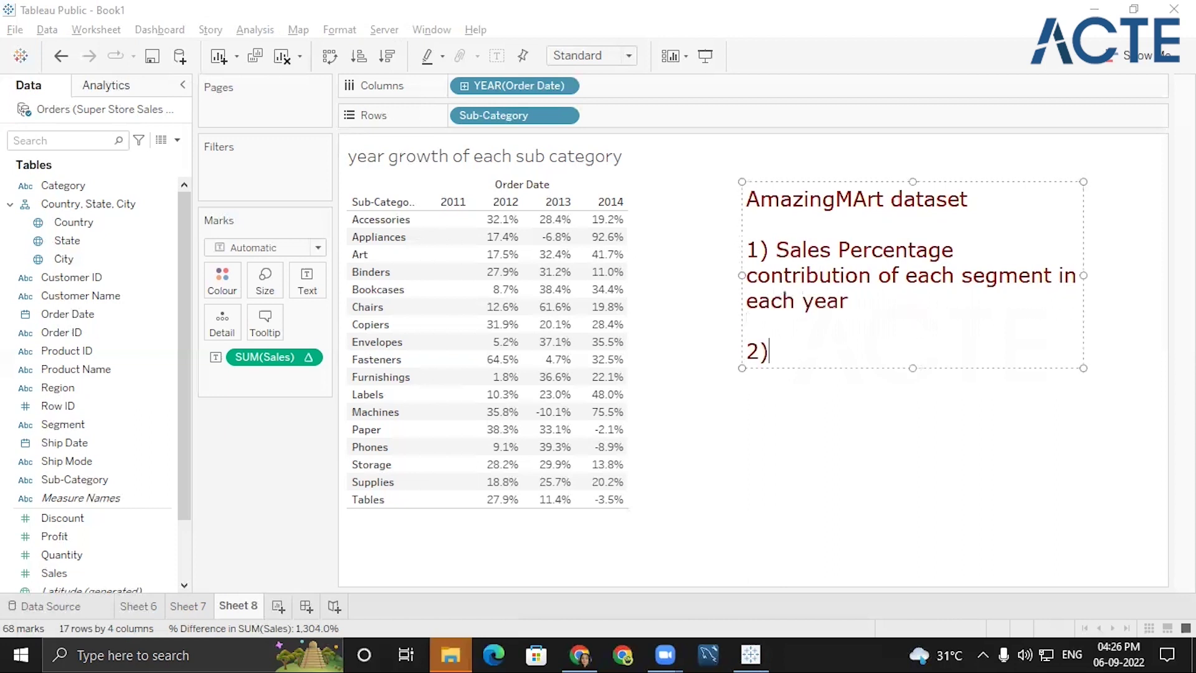
type(" year onth")
key("BackSpace")
key("BackSpace")
key("BackSpace")
key("BackSpace")
type("month")
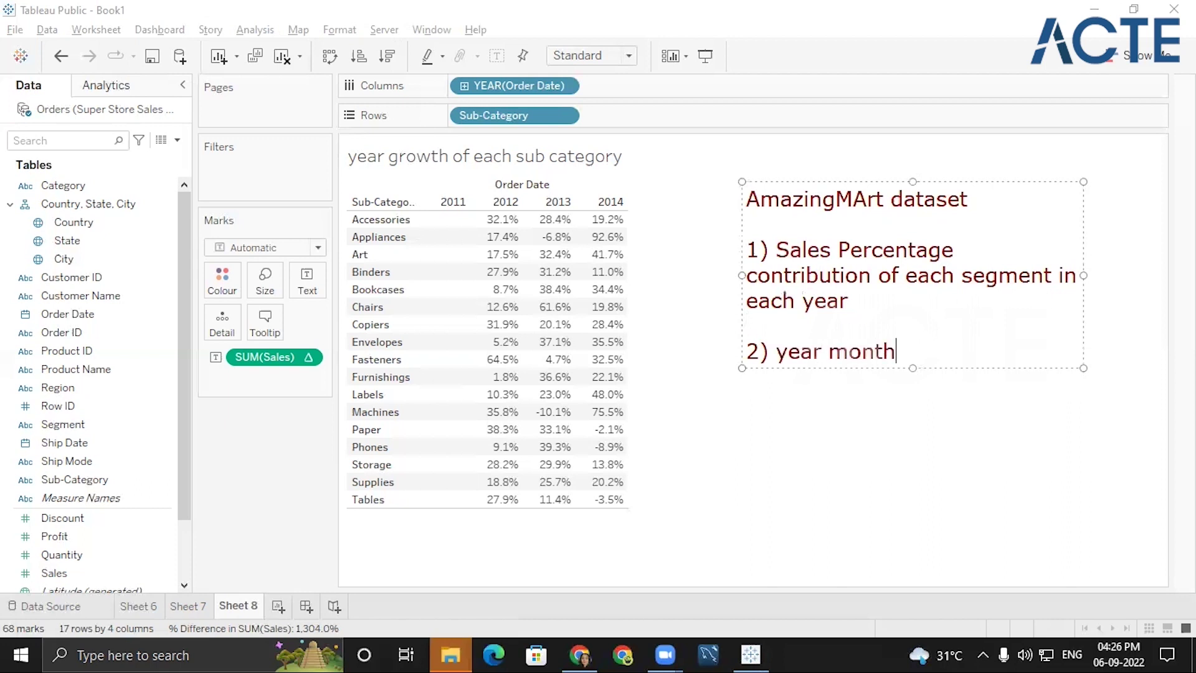
type(" wise runnint")
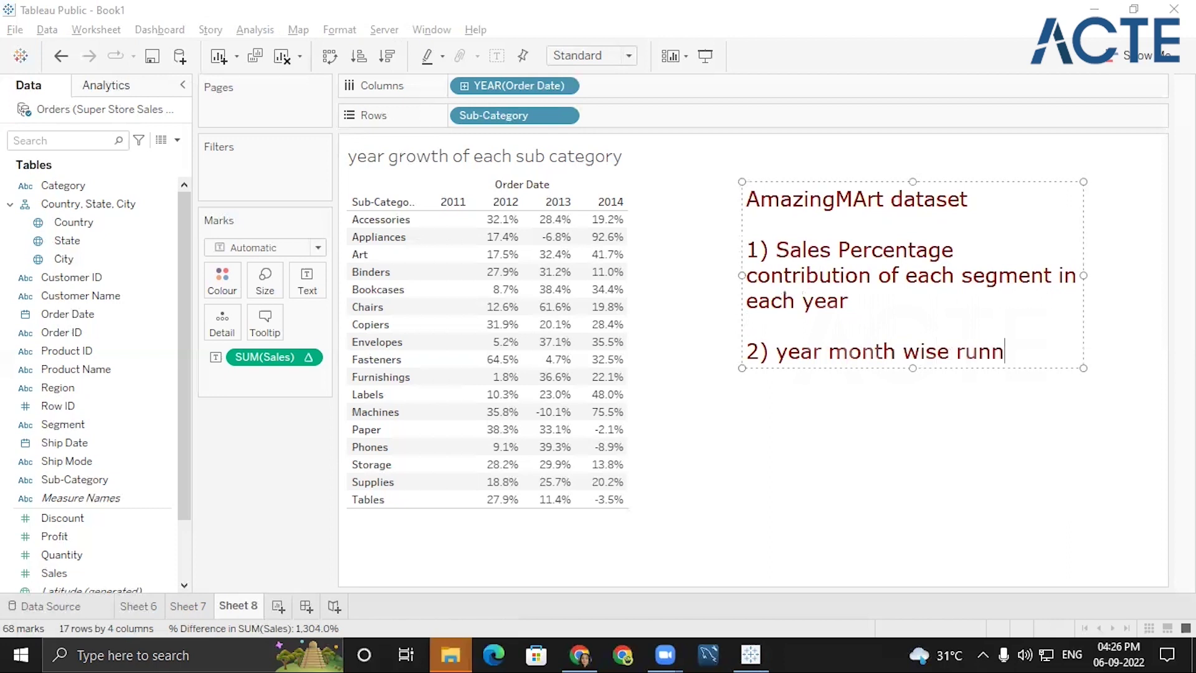
key("BackSpace")
type("g total")
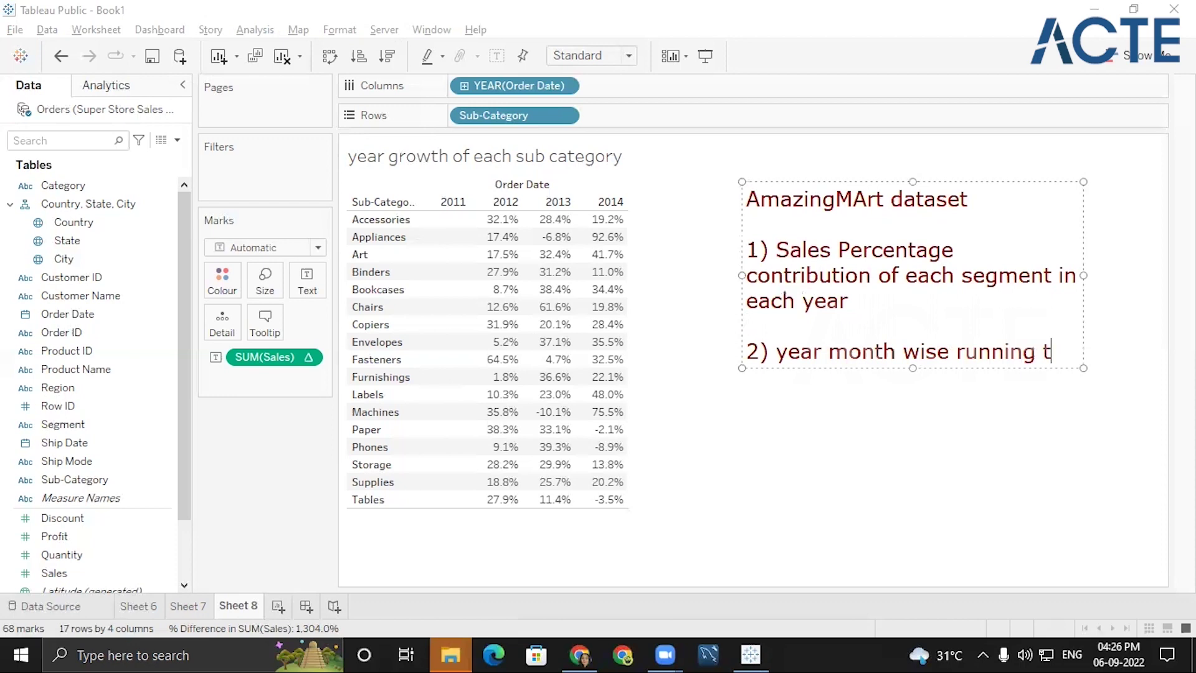